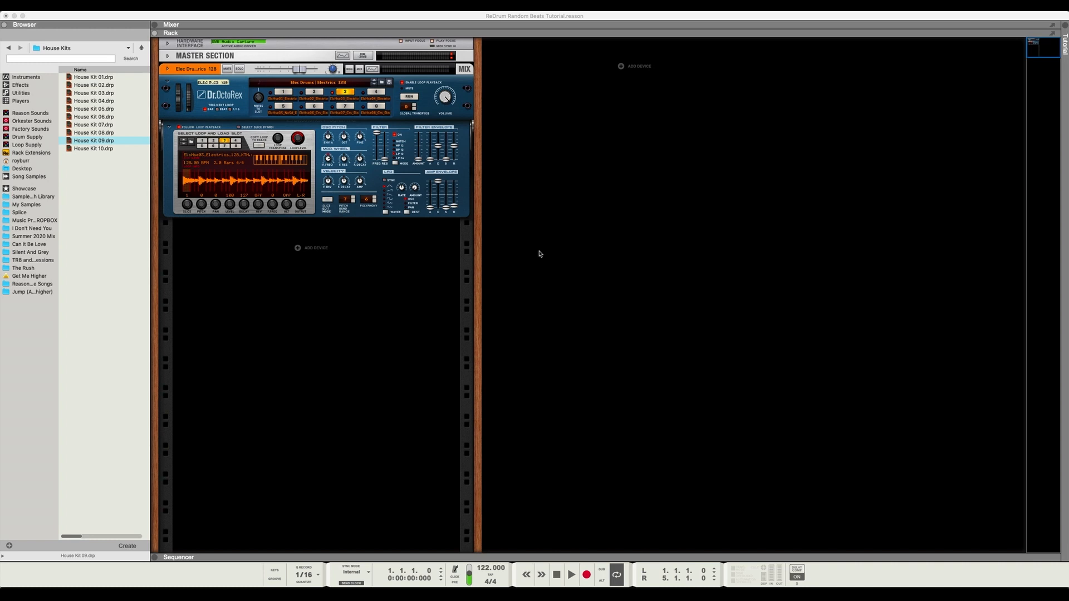
# Browse the Players devices and play the Dr. OctoRex Elec Drums loop briefly before stopping playback.
pyautogui.click(22, 100)
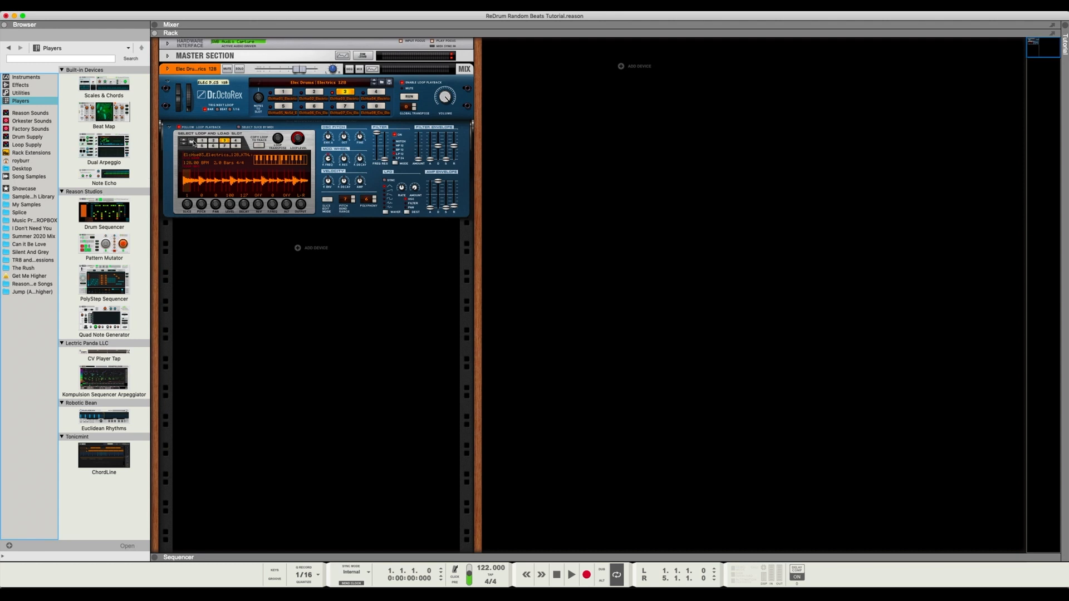
pyautogui.click(204, 112)
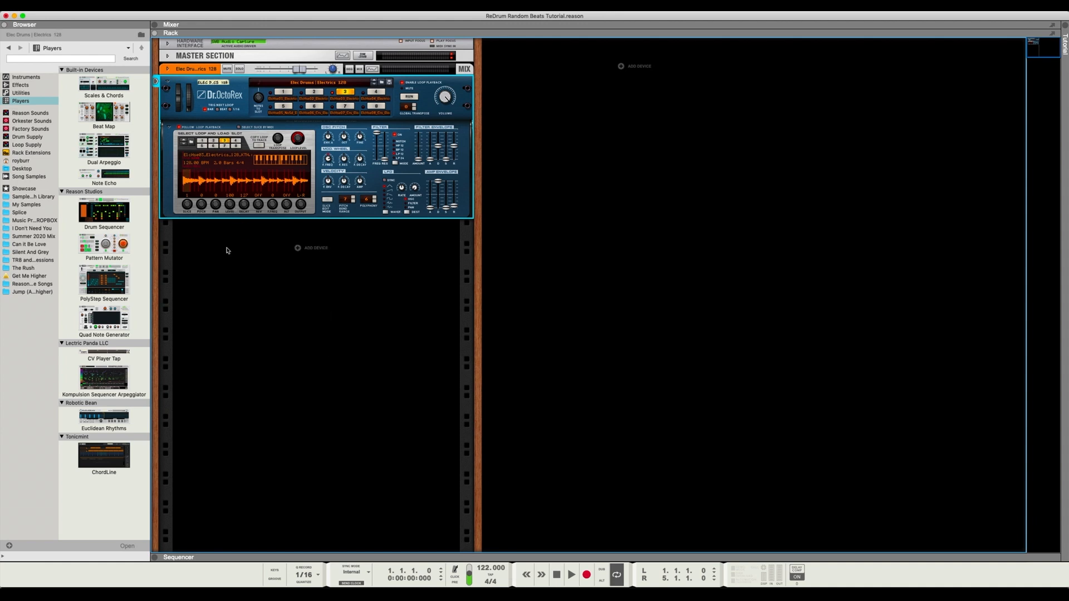
pyautogui.press('space')
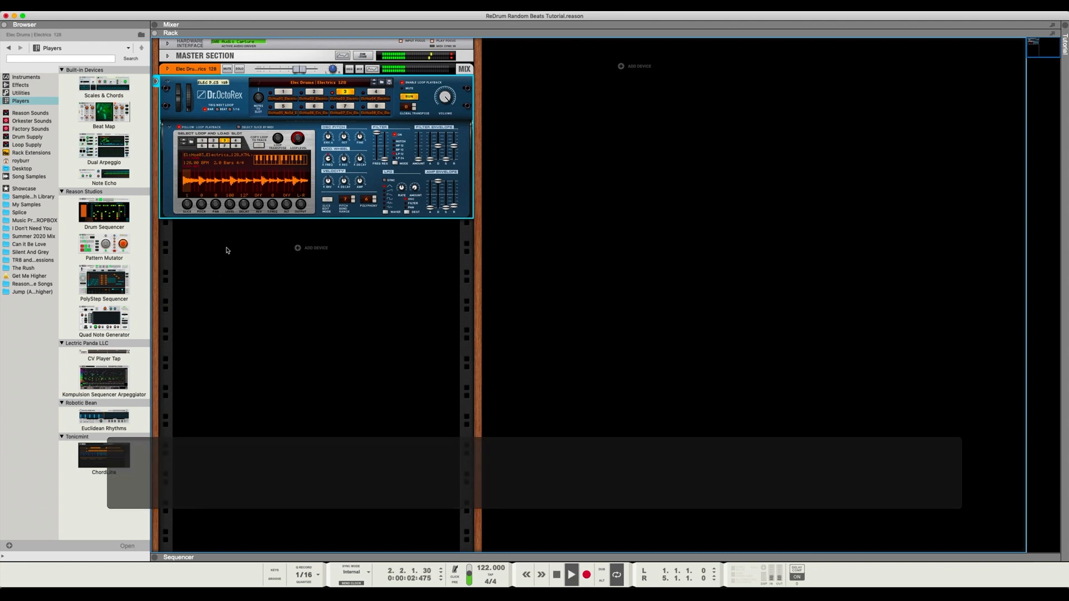
pyautogui.press('space')
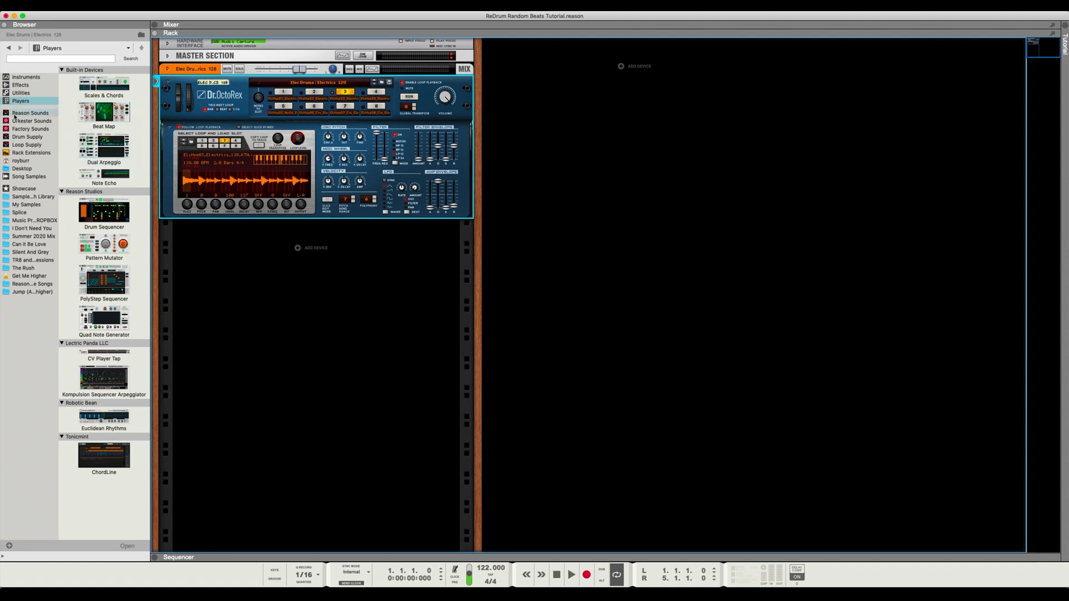
# Add a Redrum Drum Computer below the Dr. OctoRex and load the House Kit 09 patch into it.
pyautogui.click(25, 78)
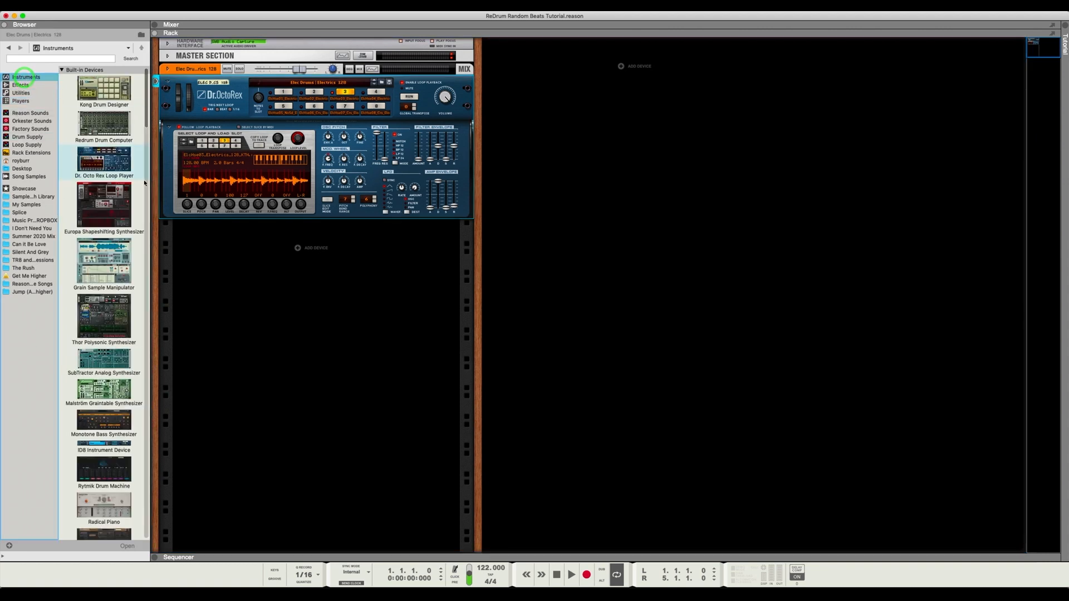
pyautogui.moveTo(103, 124); pyautogui.dragTo(217, 249)
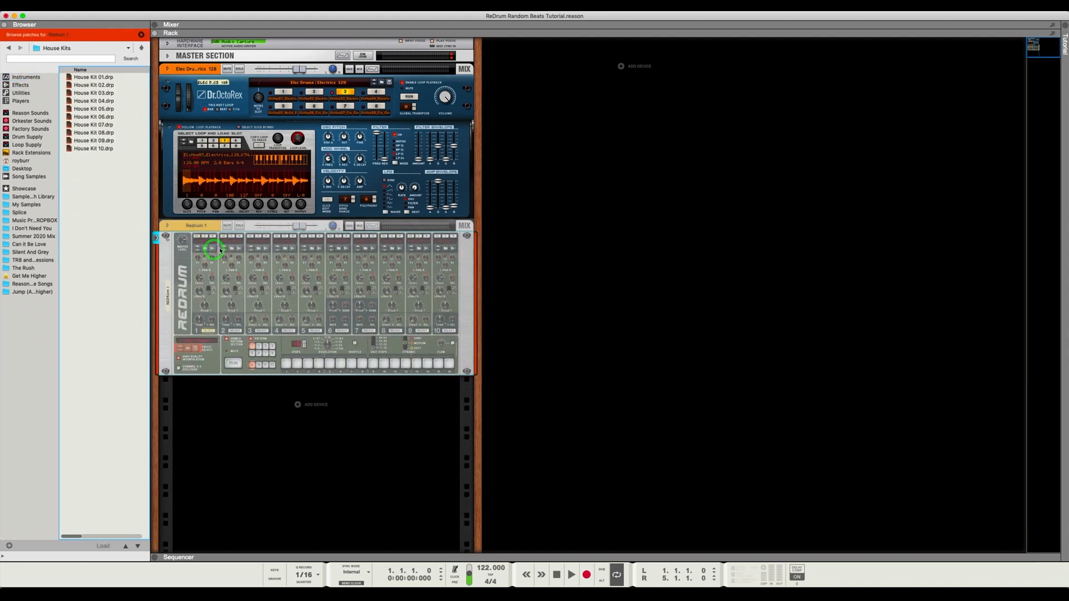
pyautogui.click(83, 142)
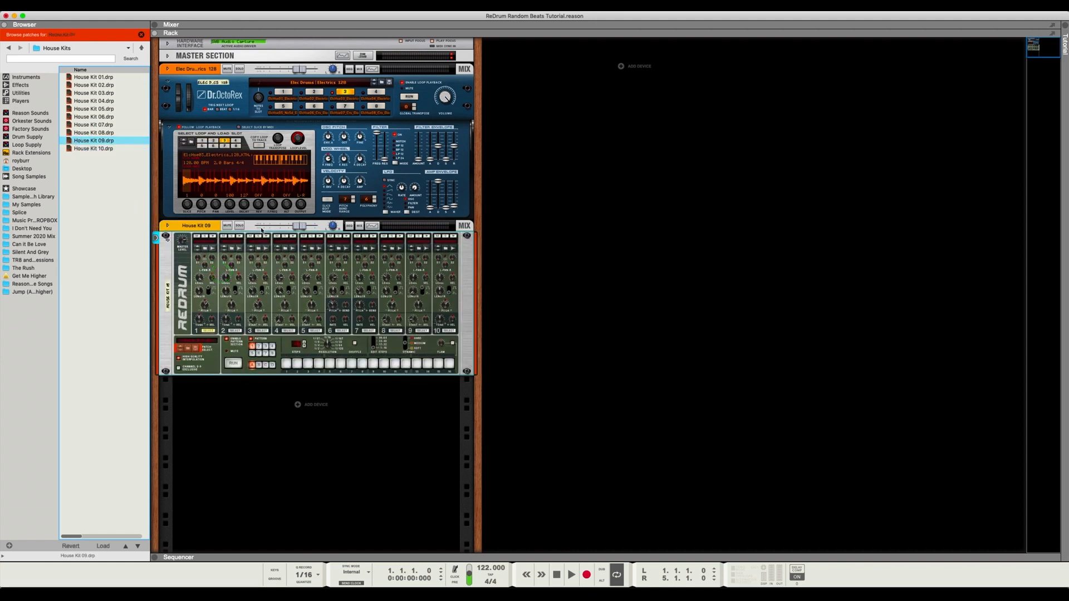
# Examine the step patterns of Redrum drum channels 2 through 10 one after another.
pyautogui.moveTo(261, 230)
pyautogui.click(235, 330)
pyautogui.click(262, 331)
pyautogui.click(288, 330)
pyautogui.click(315, 331)
pyautogui.click(341, 331)
pyautogui.click(369, 331)
pyautogui.click(395, 331)
pyautogui.click(422, 331)
pyautogui.click(449, 330)
# Randomize Redrum's current pattern with drum 1 selected, and review the resulting steps on the other drum channels.
pyautogui.click(206, 331)
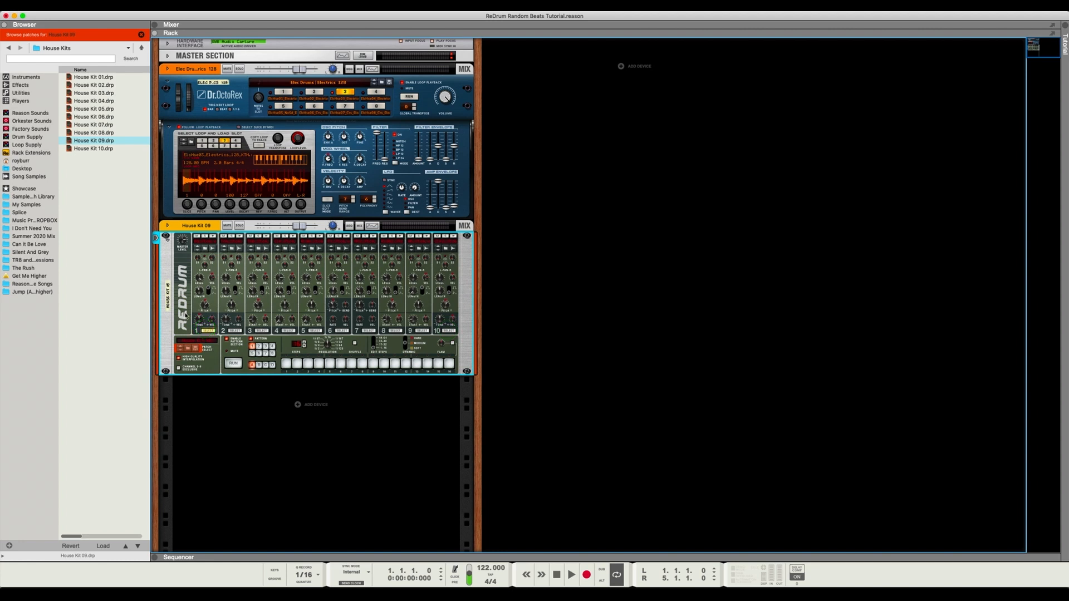
pyautogui.press('super+r')
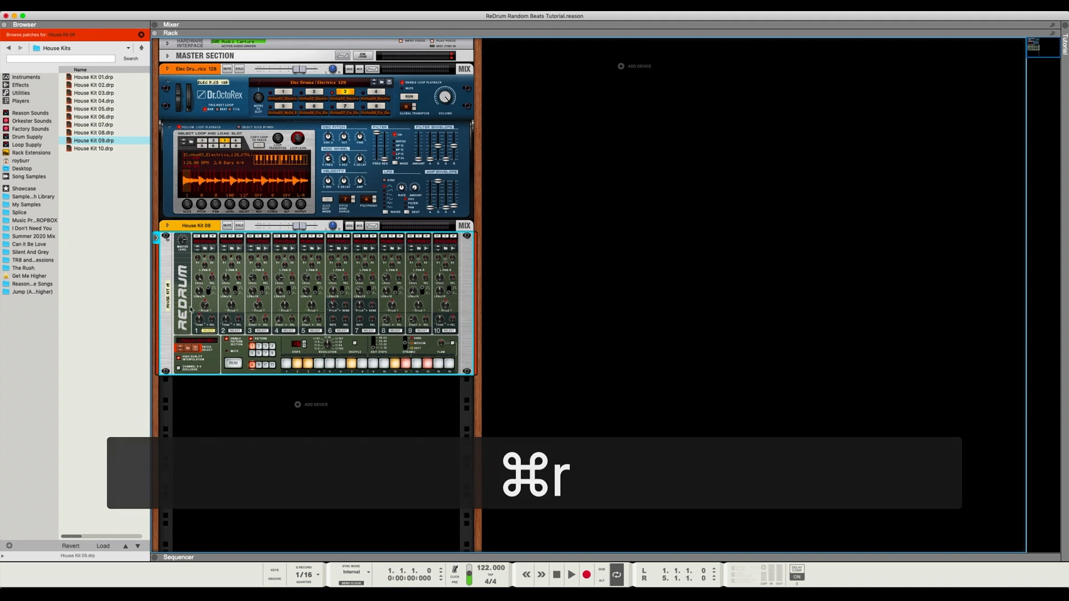
pyautogui.click(235, 331)
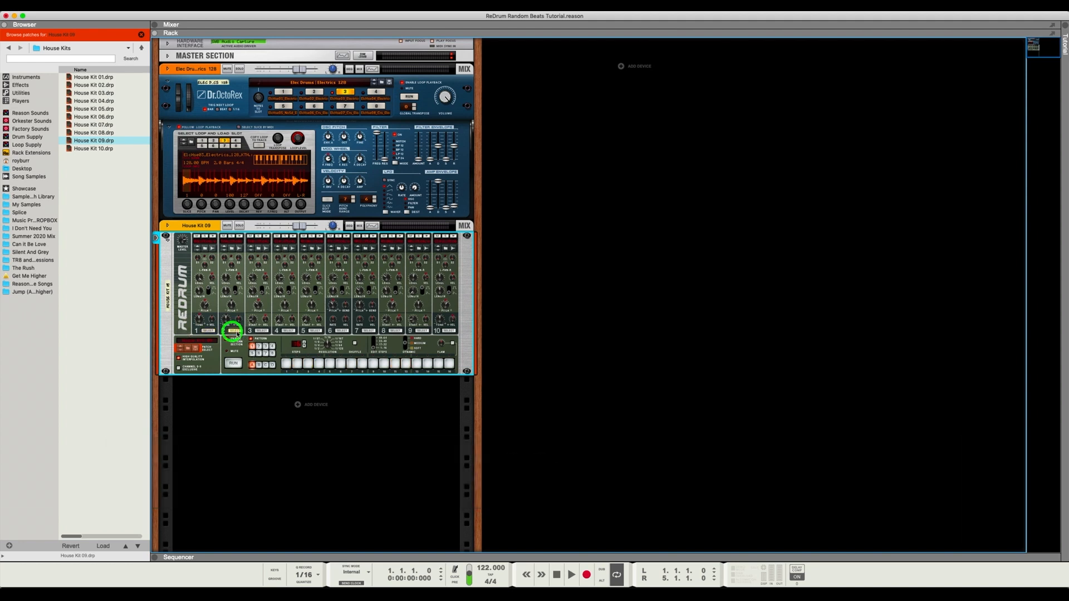
pyautogui.click(262, 331)
pyautogui.click(289, 331)
pyautogui.click(257, 332)
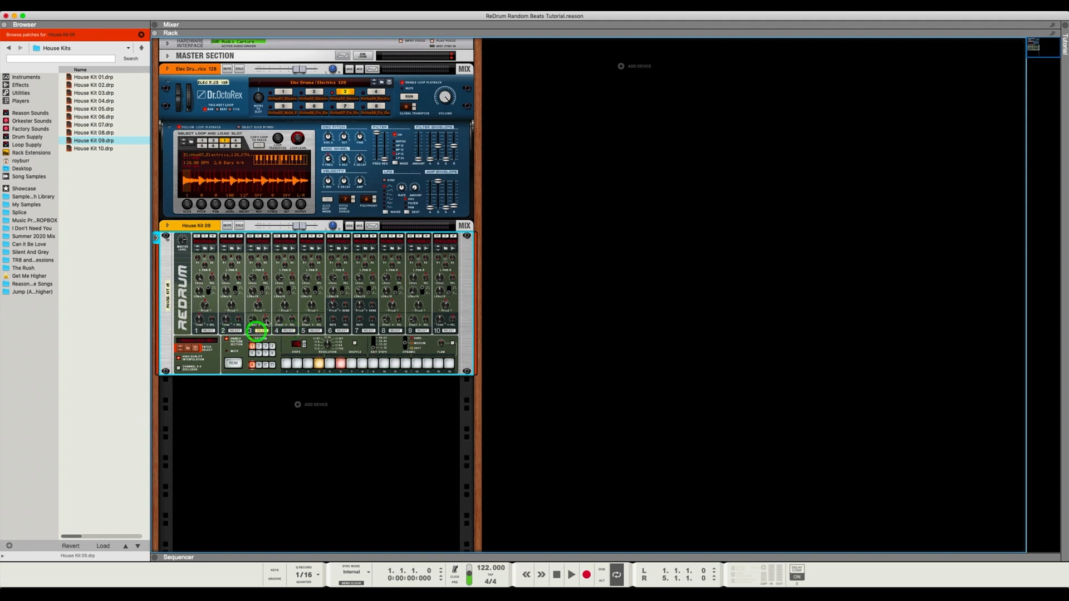
pyautogui.click(235, 331)
pyautogui.click(342, 331)
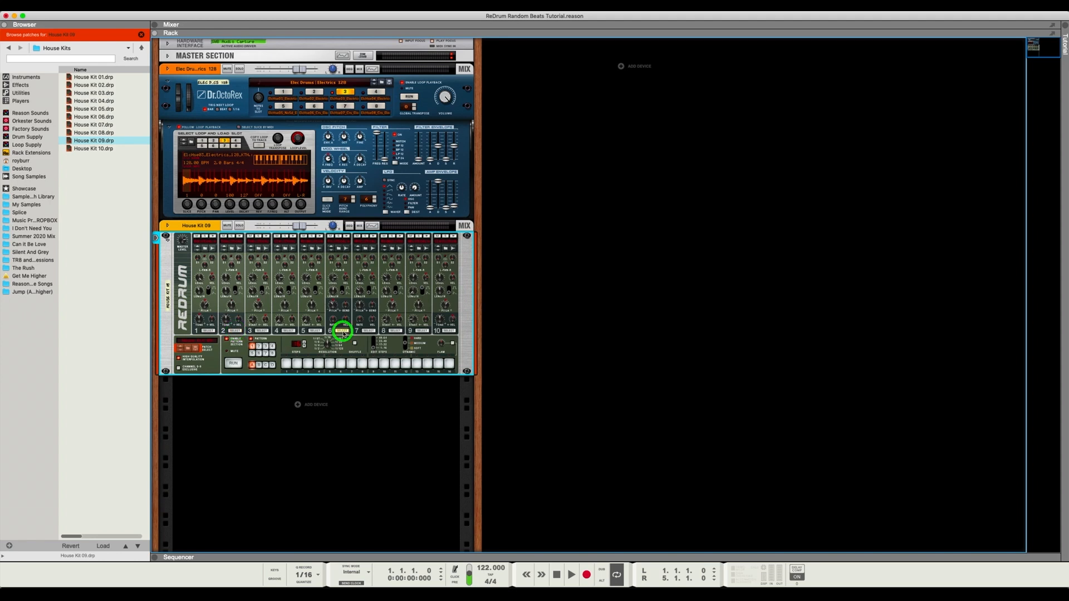
pyautogui.click(370, 331)
pyautogui.click(395, 331)
pyautogui.click(422, 331)
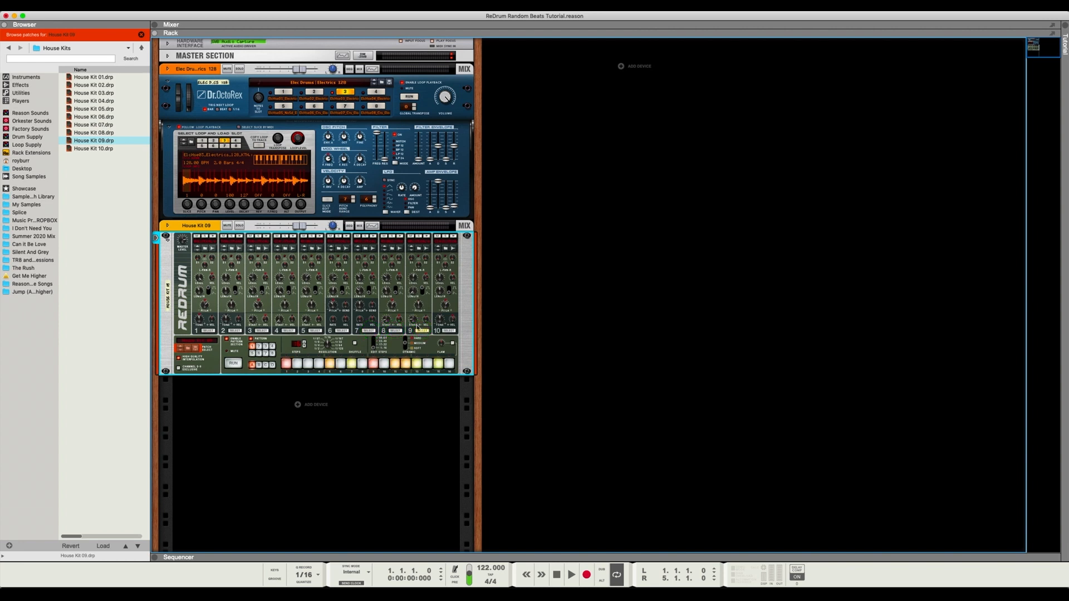
pyautogui.click(449, 331)
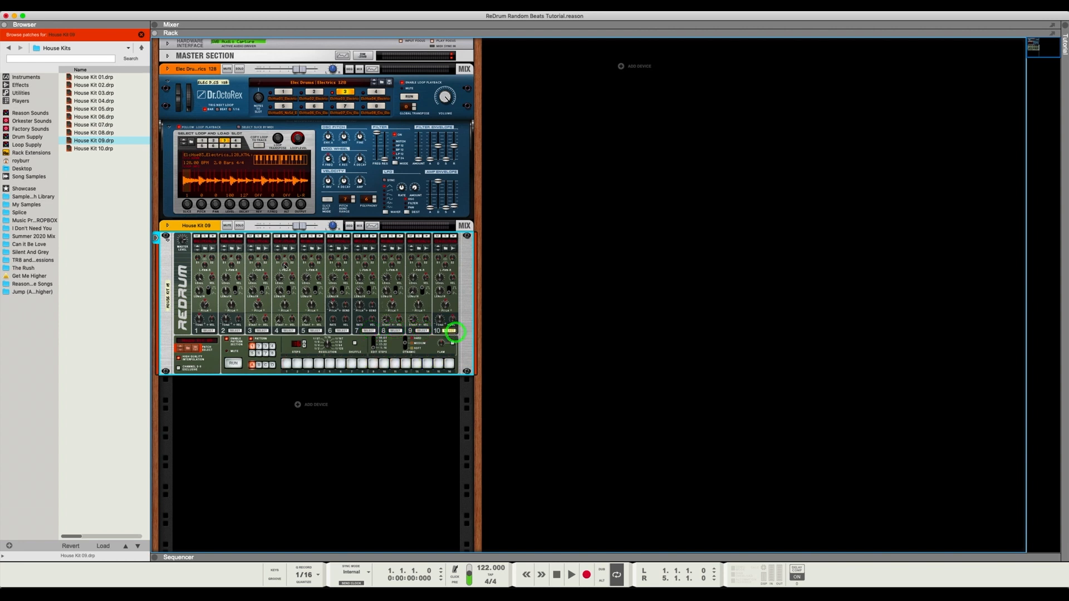
# Mute the Dr. OctoRex mix channel and audition the randomized Redrum pattern on its own.
pyautogui.click(227, 70)
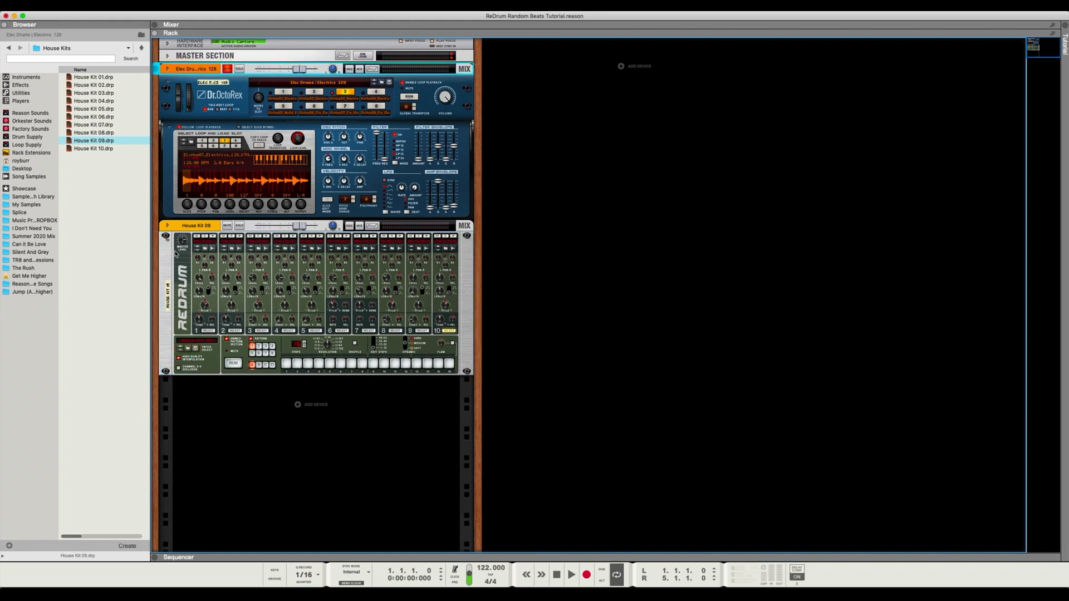
pyautogui.press('space')
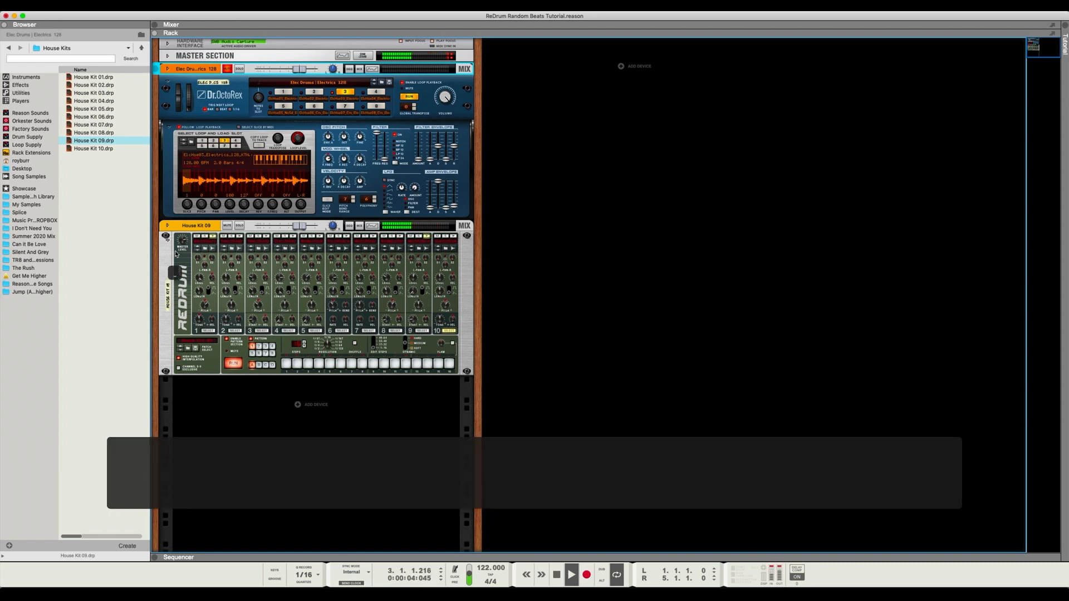
pyautogui.press('space')
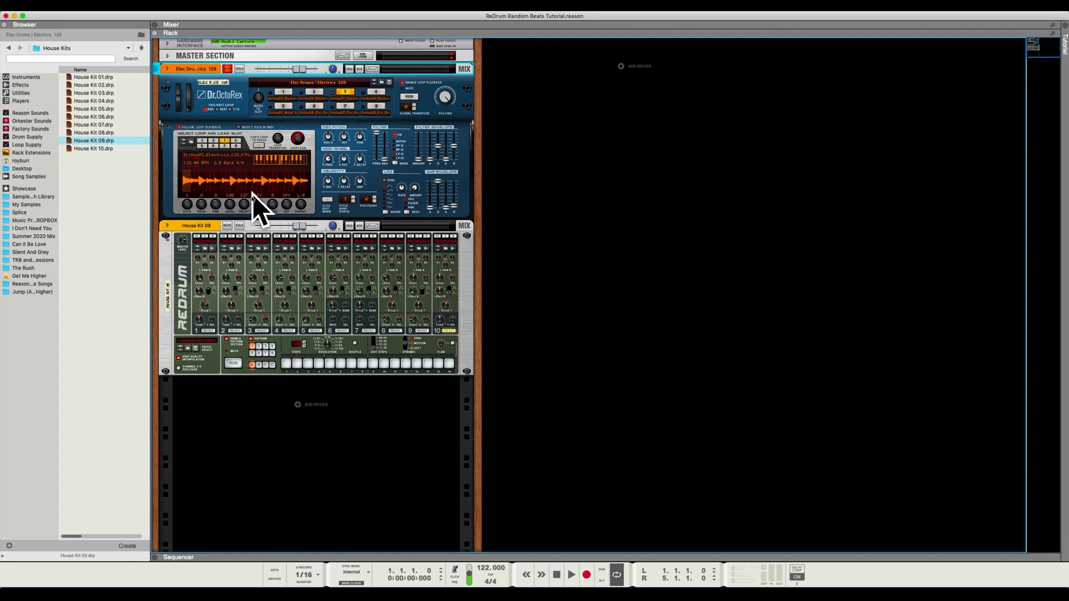
# Mute drums 1 and 2 in Redrum, and unmute the Dr. OctoRex channel to play both devices together.
pyautogui.click(197, 236)
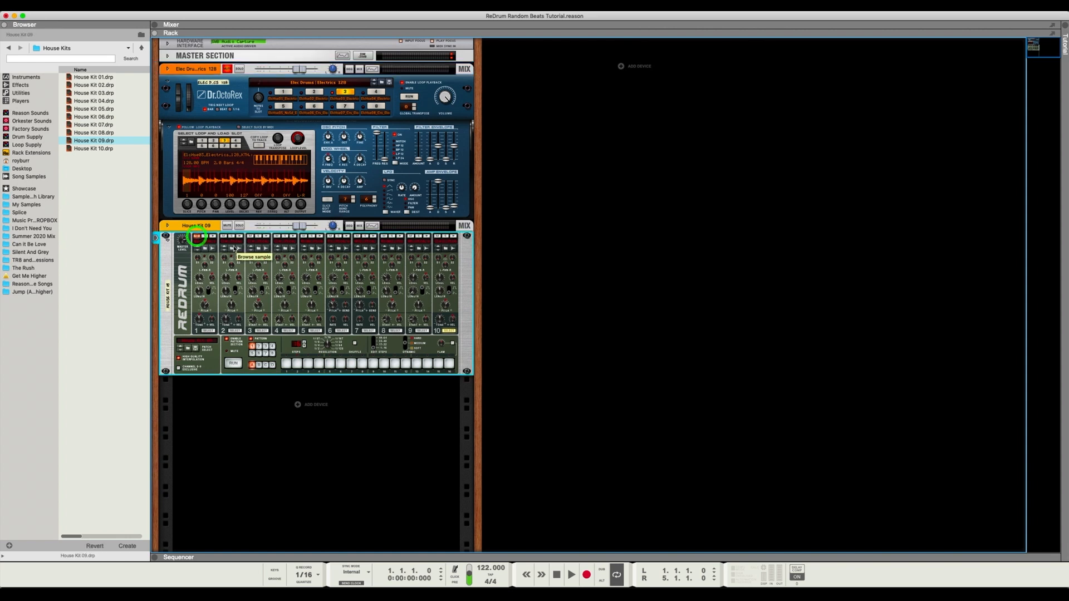
pyautogui.click(223, 237)
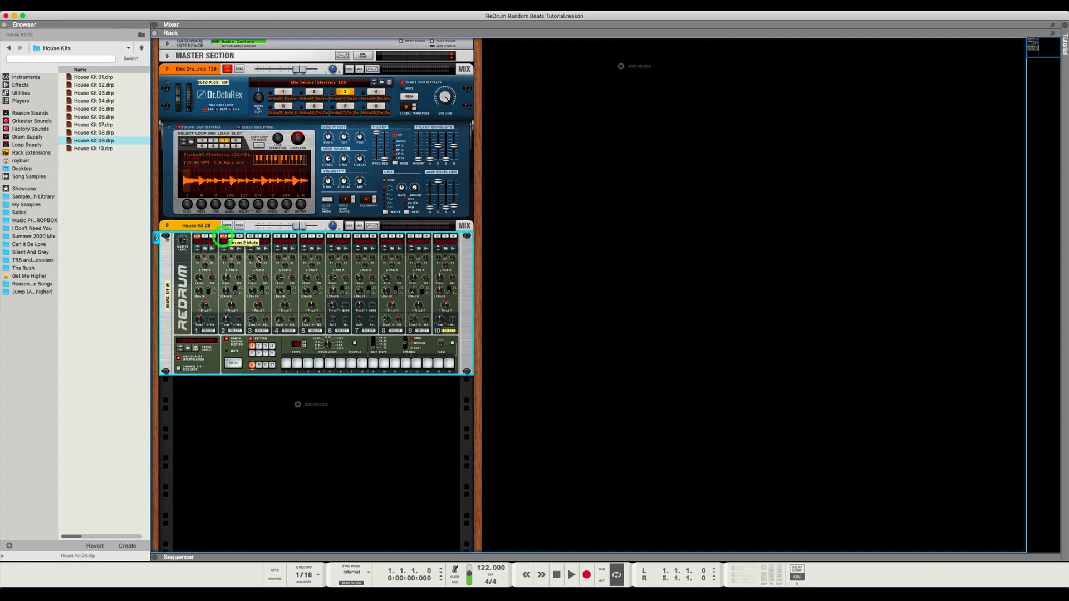
pyautogui.click(227, 70)
pyautogui.press('space')
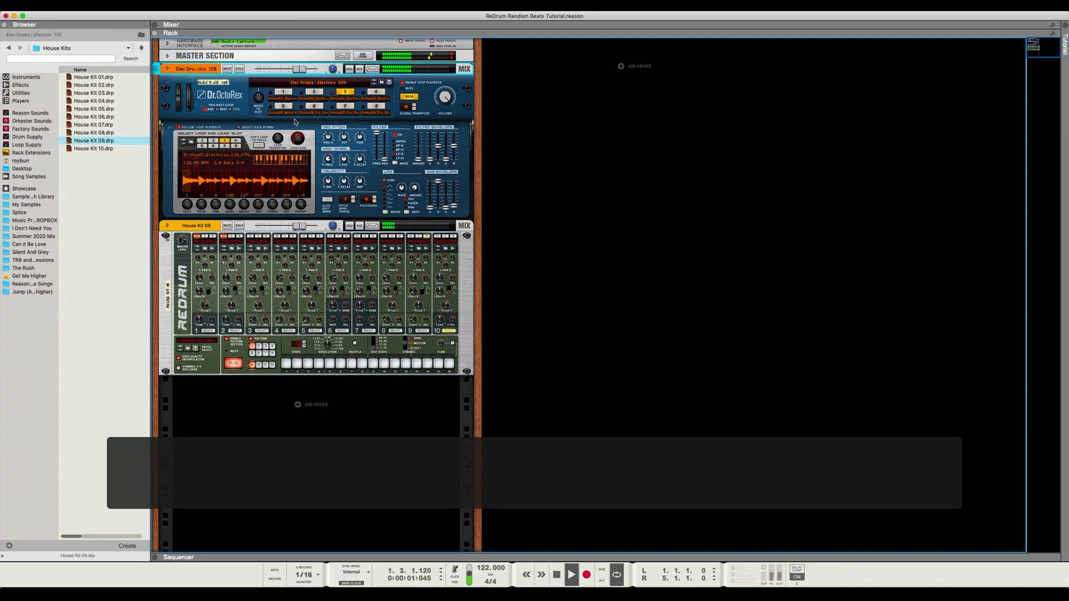
# Raise the House Kit 09 channel level to about 4 dB and slightly lower the Dr. OctoRex level during playback.
pyautogui.click(242, 224)
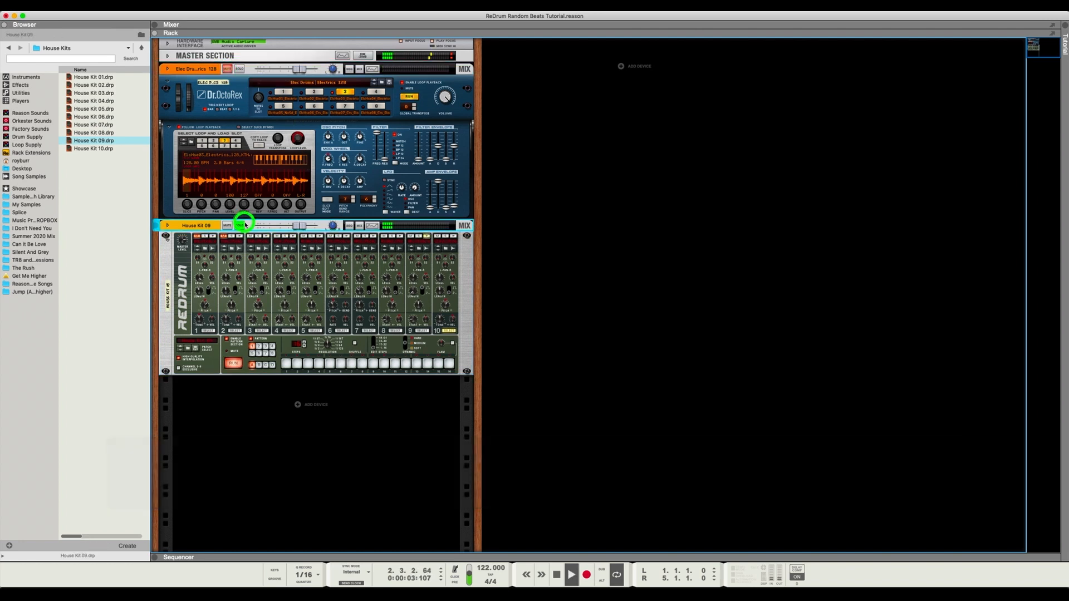
pyautogui.moveTo(300, 225); pyautogui.dragTo(305, 226)
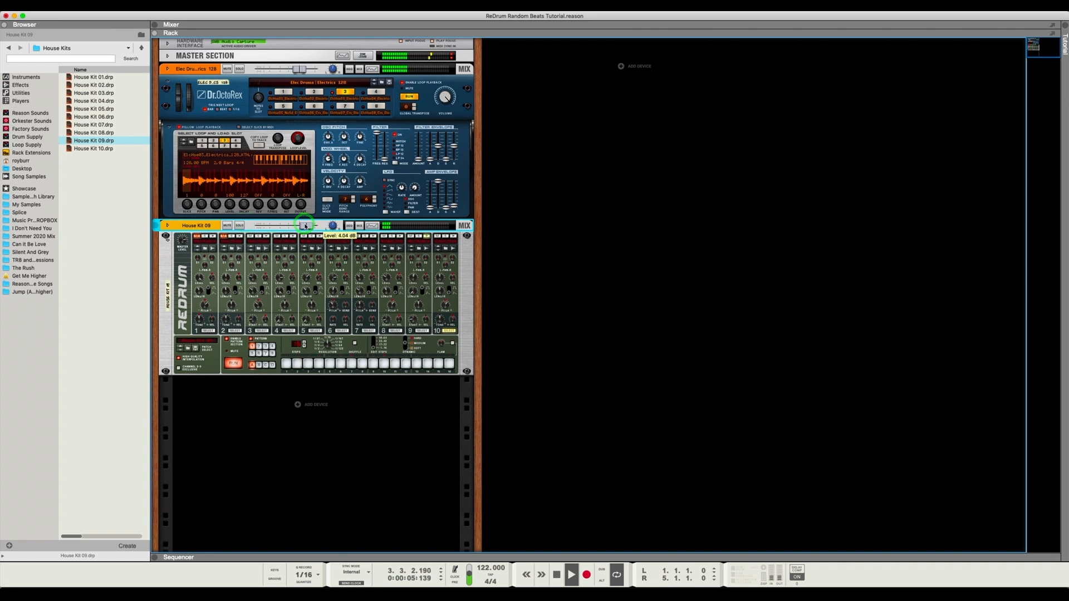
pyautogui.moveTo(299, 68); pyautogui.dragTo(295, 69)
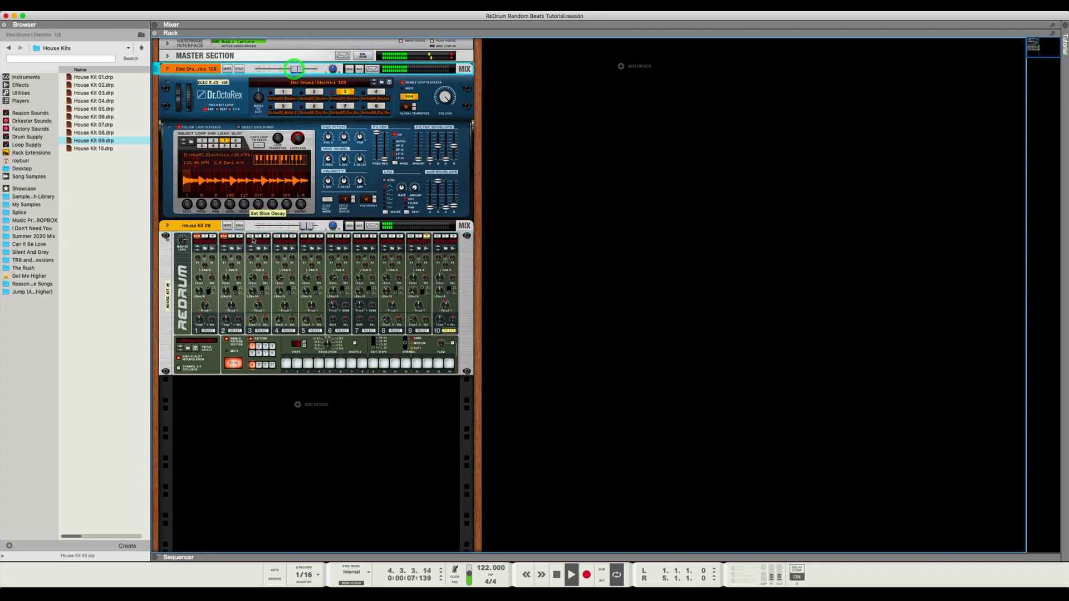
pyautogui.click(226, 224)
pyautogui.click(225, 225)
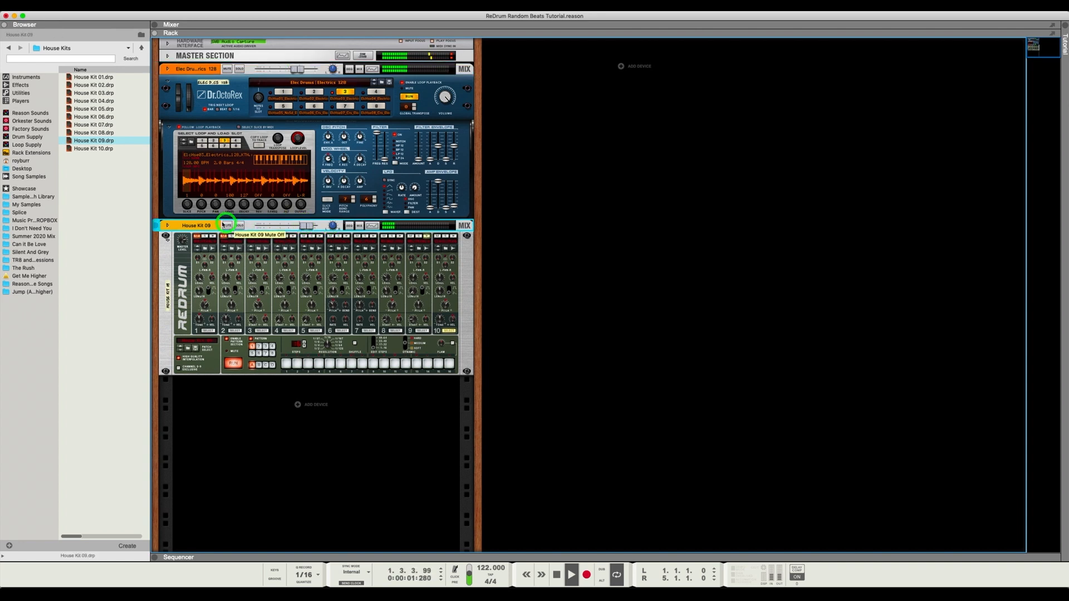
pyautogui.press('space')
# Audition the House Kit 09 channel in solo, adding the Dr. OctoRex channel's solo during playback to compare.
pyautogui.click(239, 225)
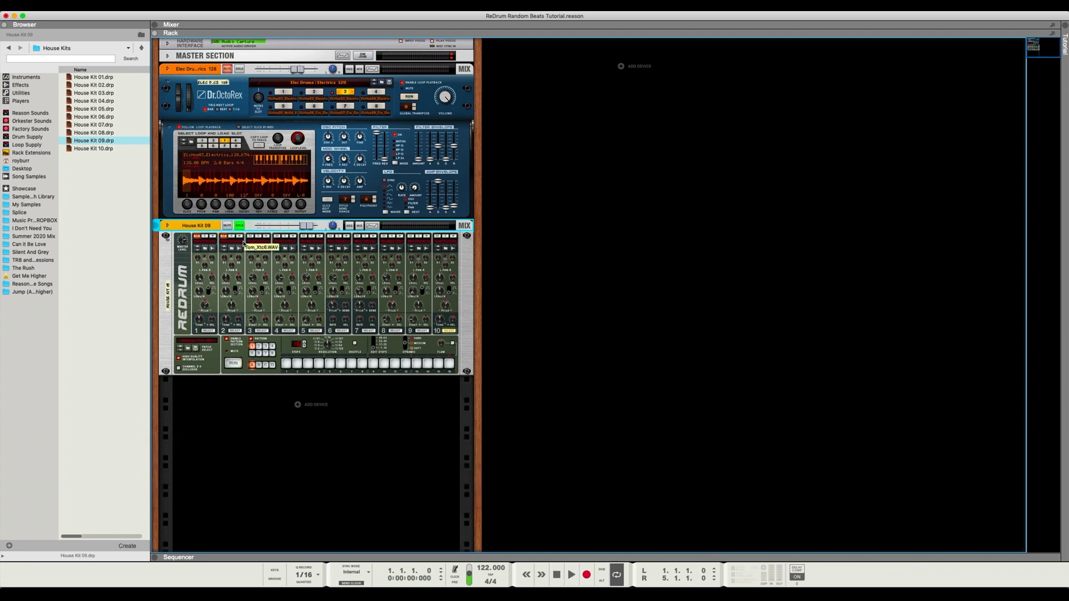
pyautogui.press('space')
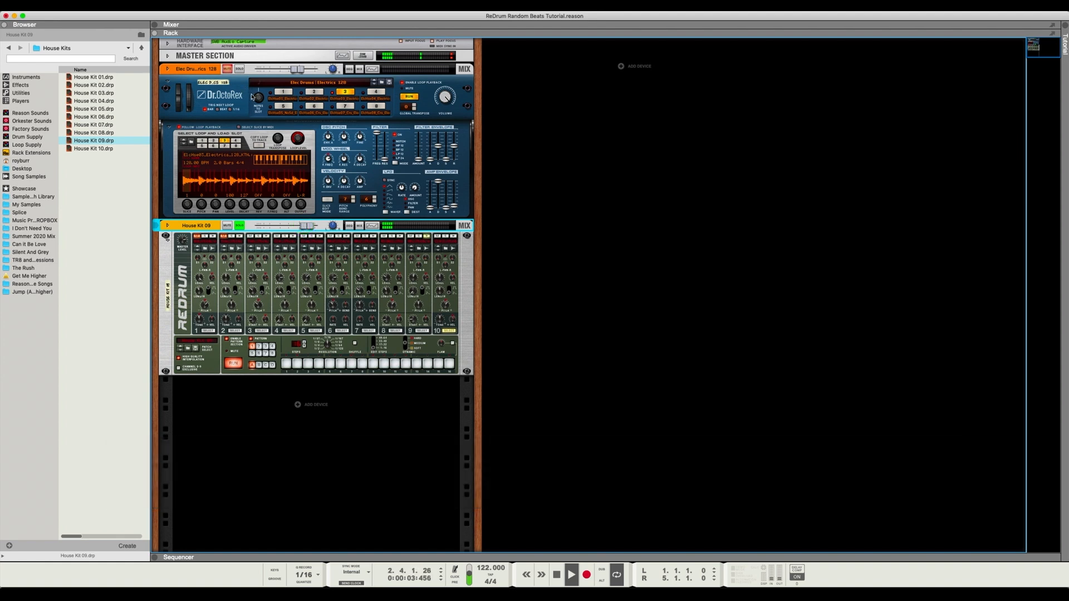
pyautogui.click(240, 69)
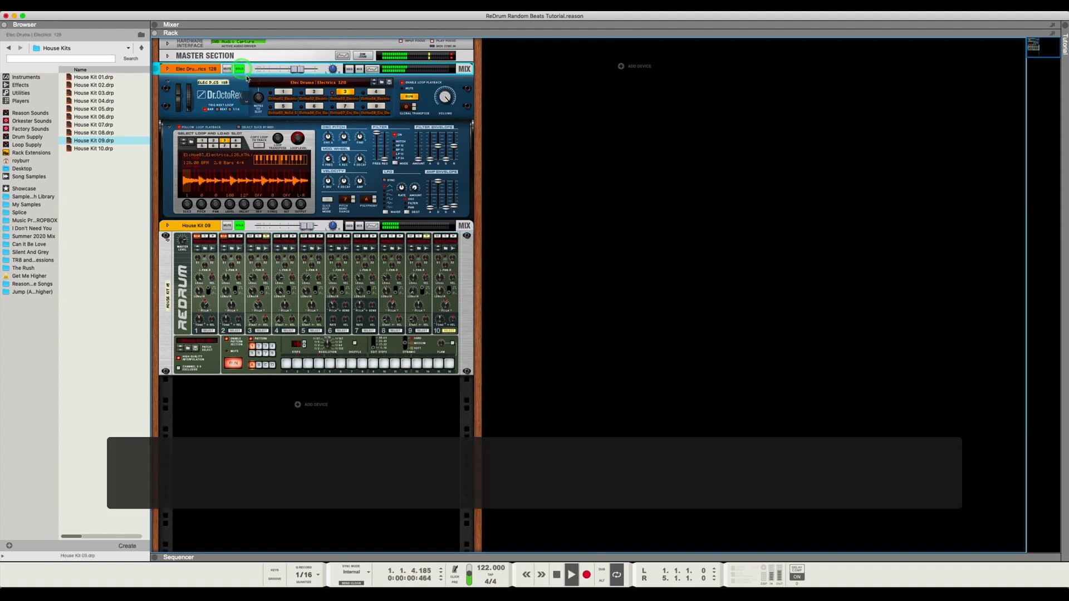
pyautogui.press('space')
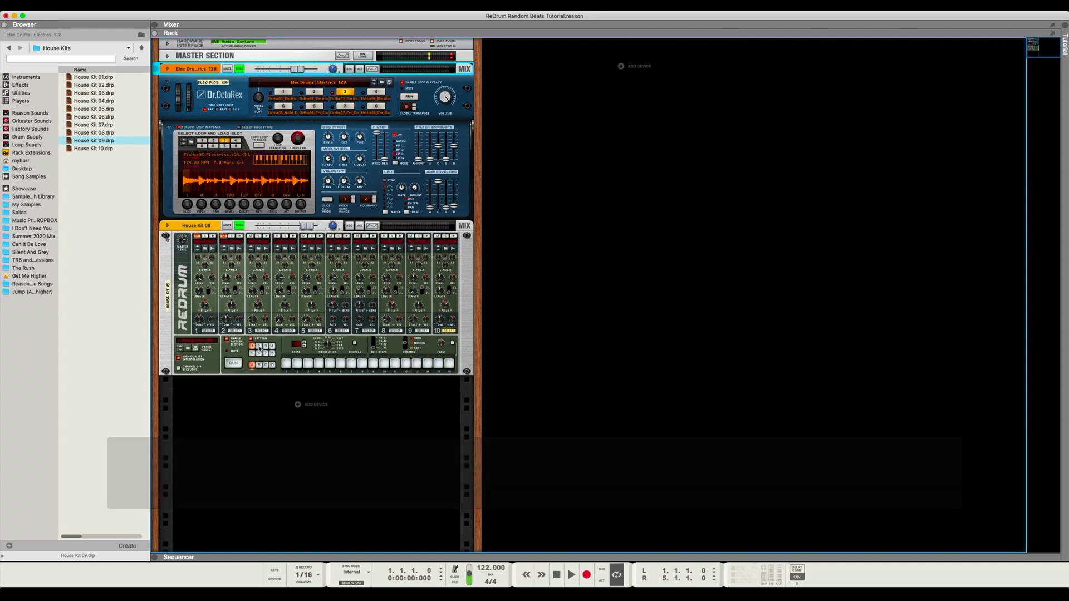
# Switch Redrum to pattern 2 and randomize that pattern.
pyautogui.click(258, 346)
pyautogui.click(179, 288)
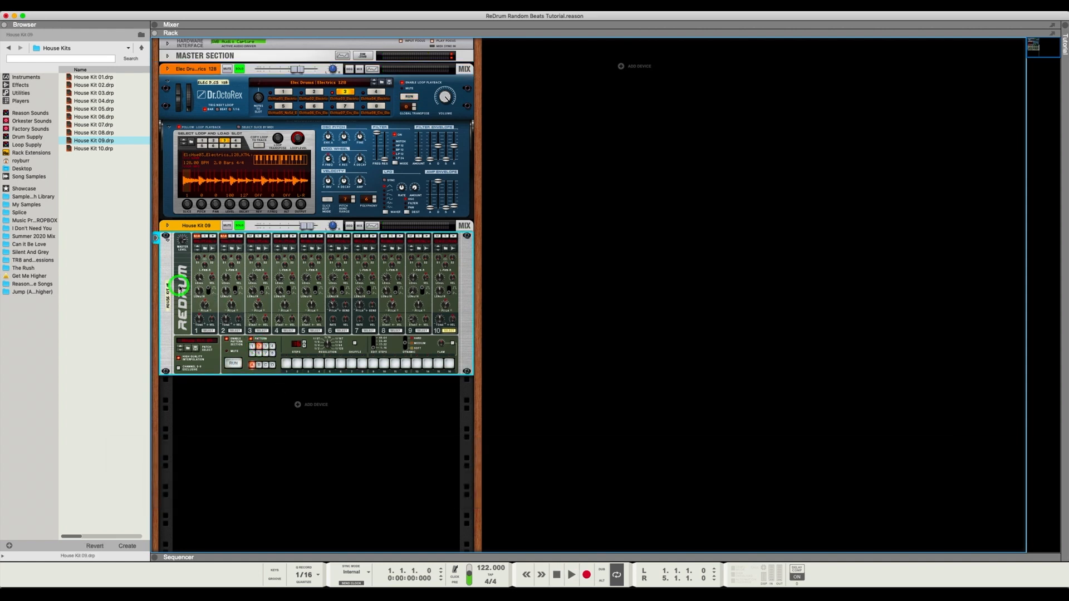
pyautogui.press('super+r')
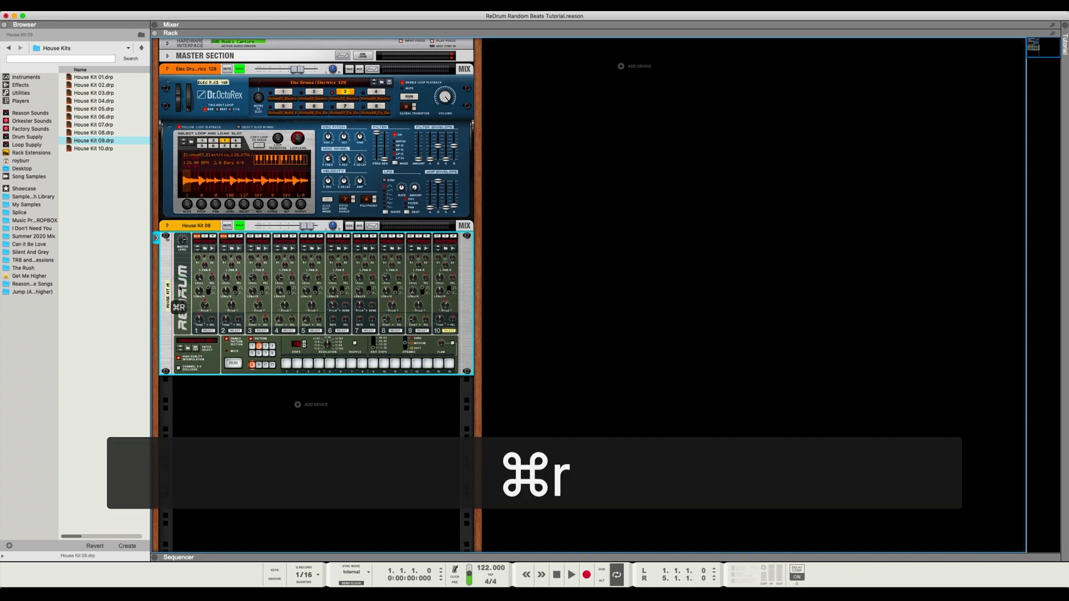
# Take the Dr. OctoRex channel out of solo and slightly lower the House Kit 09 level while playing the new pattern.
pyautogui.click(239, 69)
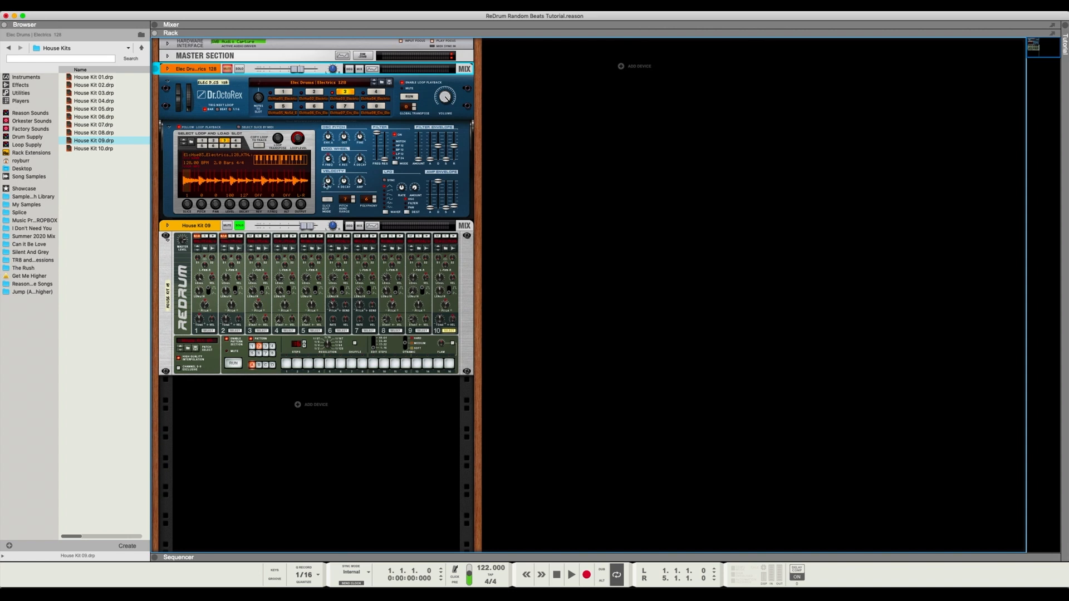
pyautogui.press('space')
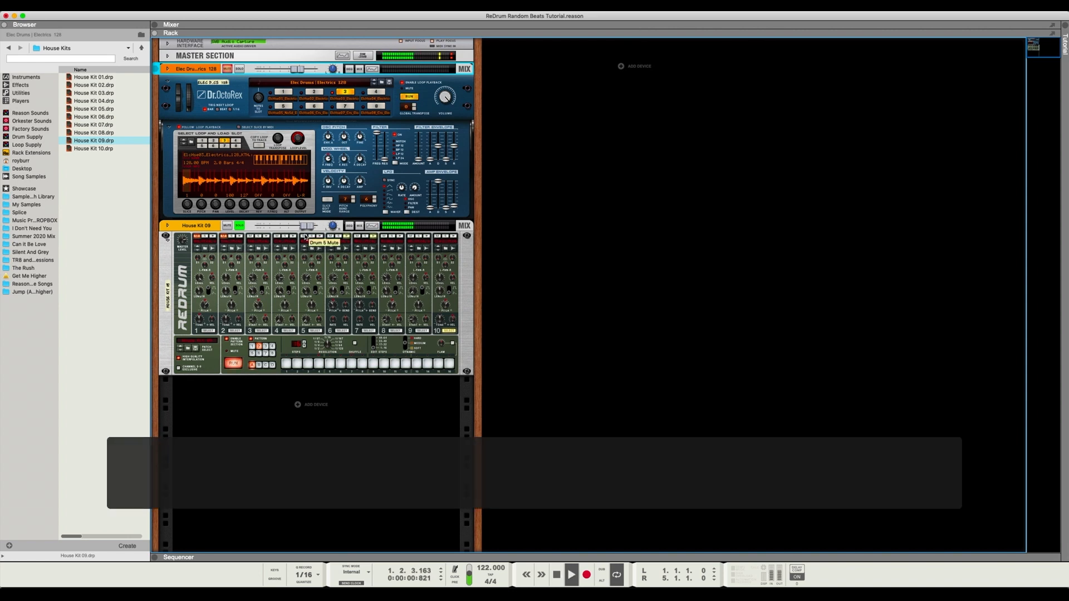
pyautogui.click(306, 226)
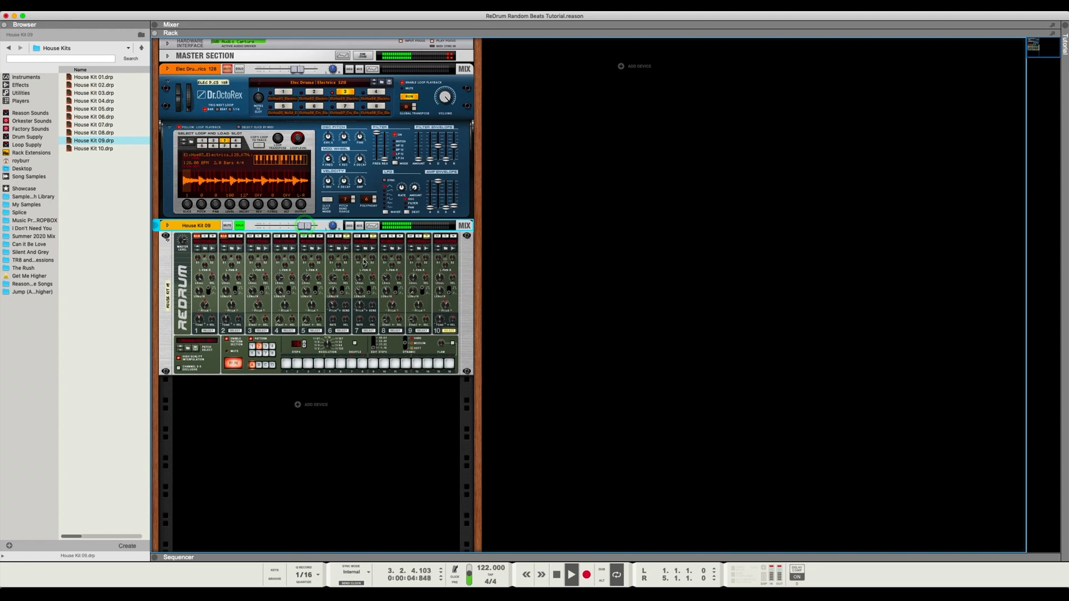
pyautogui.press('space')
# Audition Redrum drum 6 in solo, set its Vel to Level to 40, and play the pattern with the solo off.
pyautogui.click(339, 237)
pyautogui.press('space')
pyautogui.press('space')
pyautogui.moveTo(334, 283); pyautogui.dragTo(334, 287)
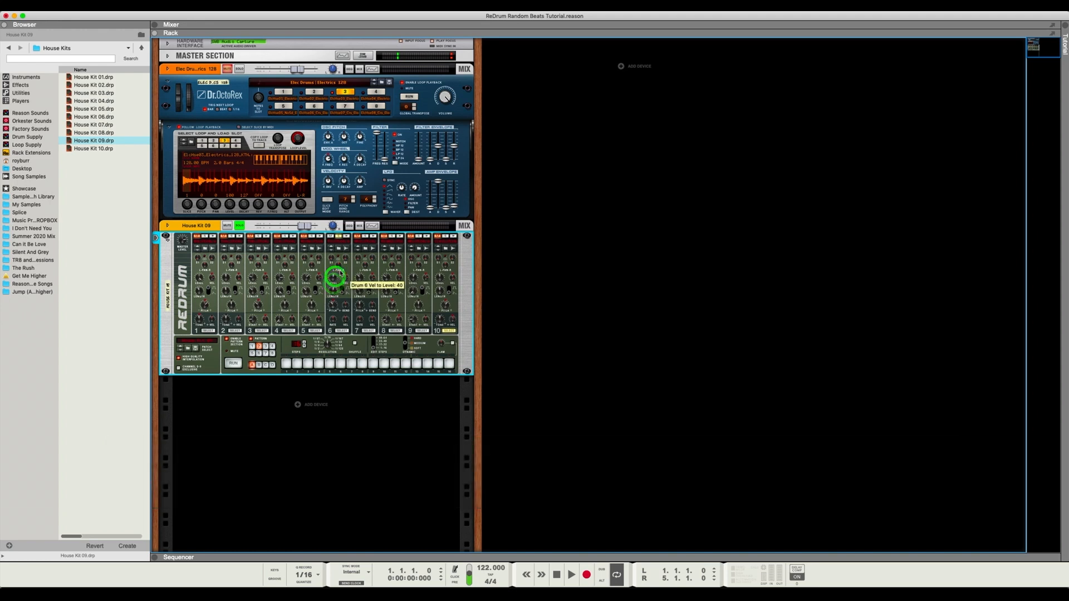
pyautogui.click(339, 239)
pyautogui.press('space')
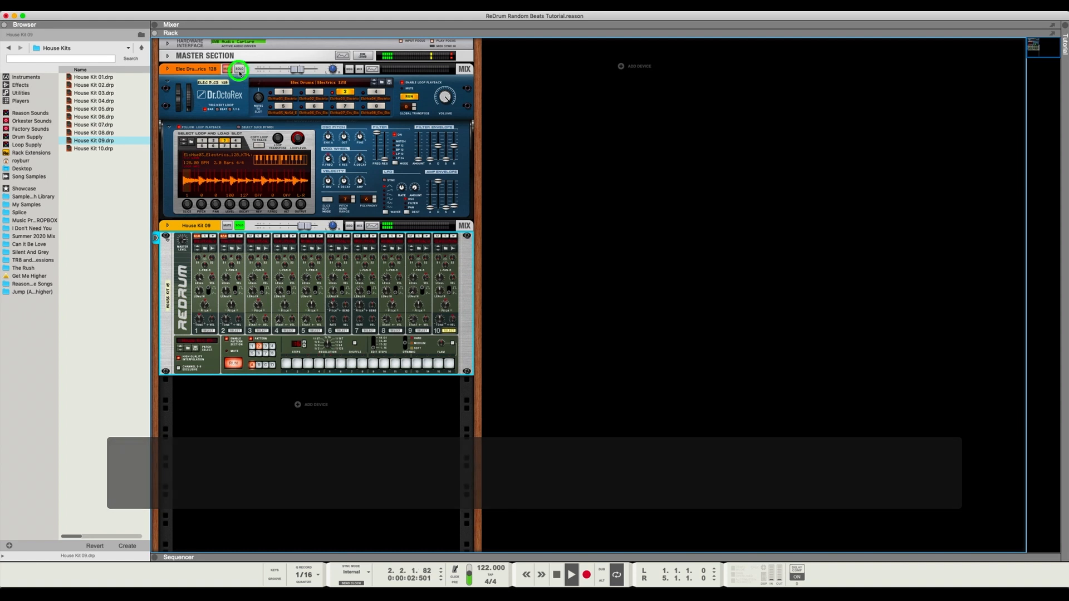
# Add the Dr. OctoRex channel to the solo and mute Redrum drum 6 during playback.
pyautogui.click(239, 69)
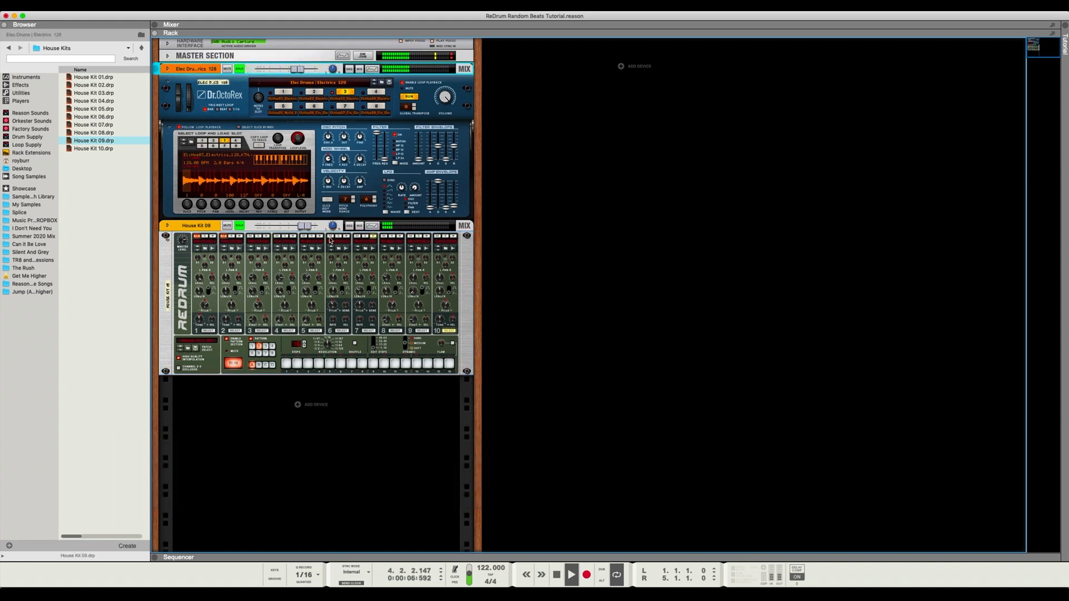
pyautogui.click(355, 241)
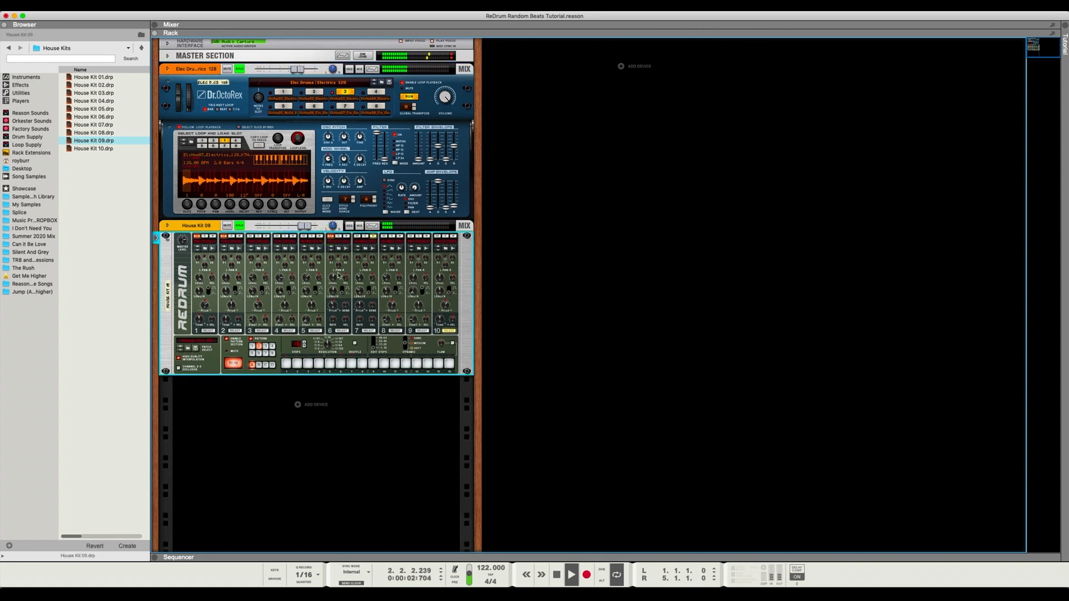
pyautogui.press('space')
# Randomize Redrum pattern 2 four more times and play the new version.
pyautogui.click(181, 270)
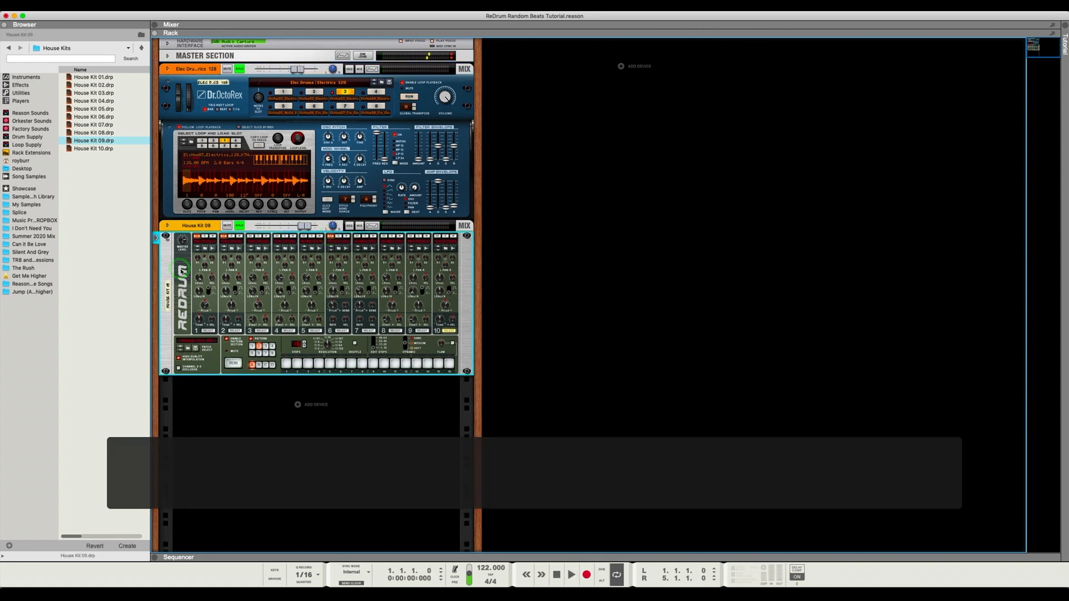
pyautogui.press('super+r')
pyautogui.press('super+r')
pyautogui.press('super+r')
pyautogui.press('super+r')
pyautogui.press('space')
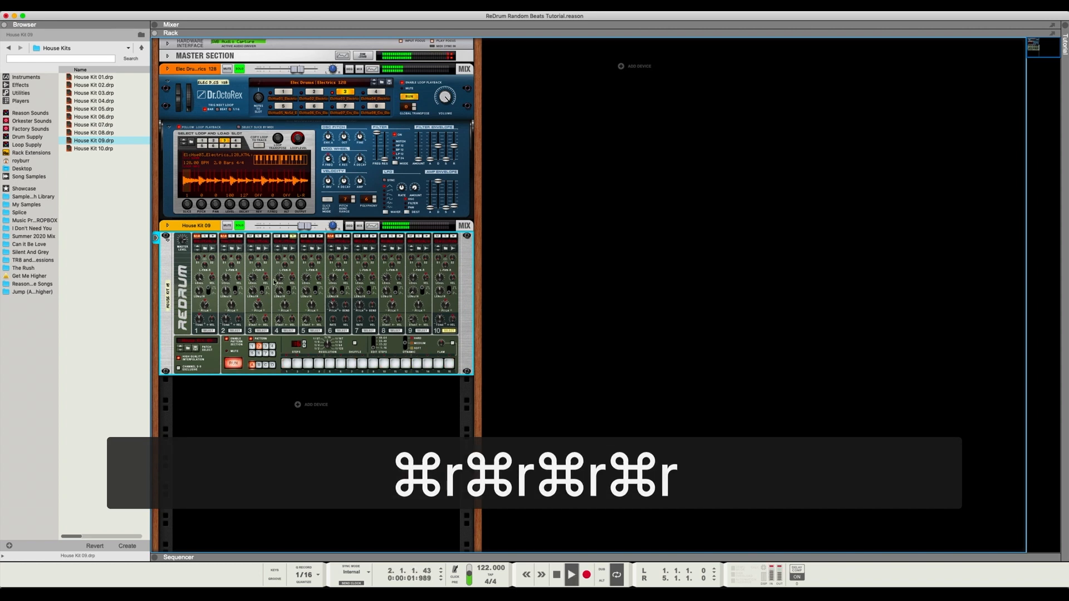
# Lower the House Kit 09 channel level slightly and play the beat again.
pyautogui.click(304, 226)
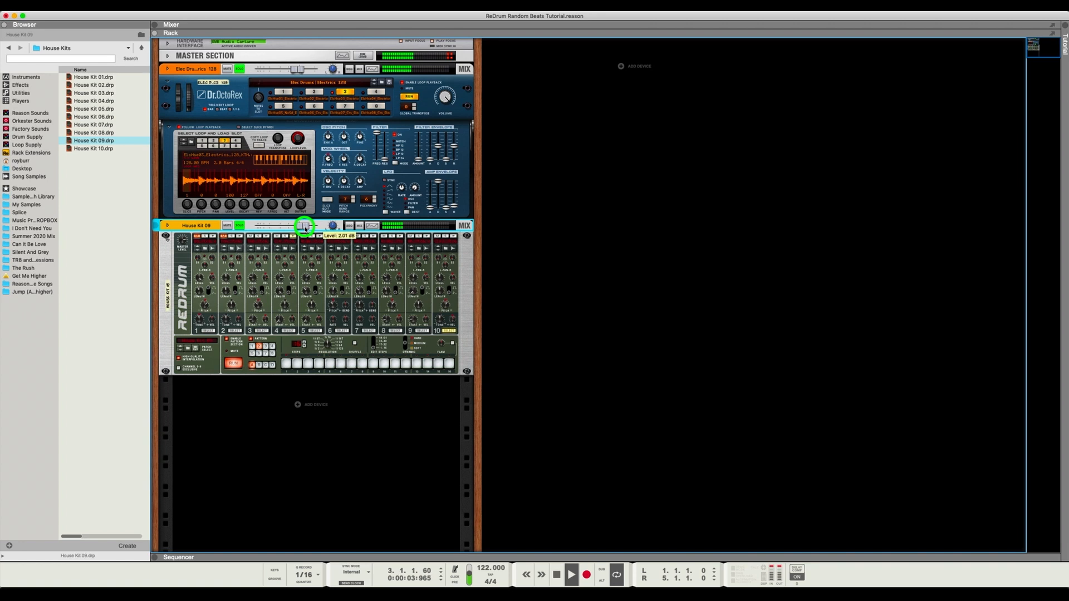
pyautogui.press('space')
pyautogui.moveTo(302, 229); pyautogui.dragTo(295, 228)
pyautogui.press('space')
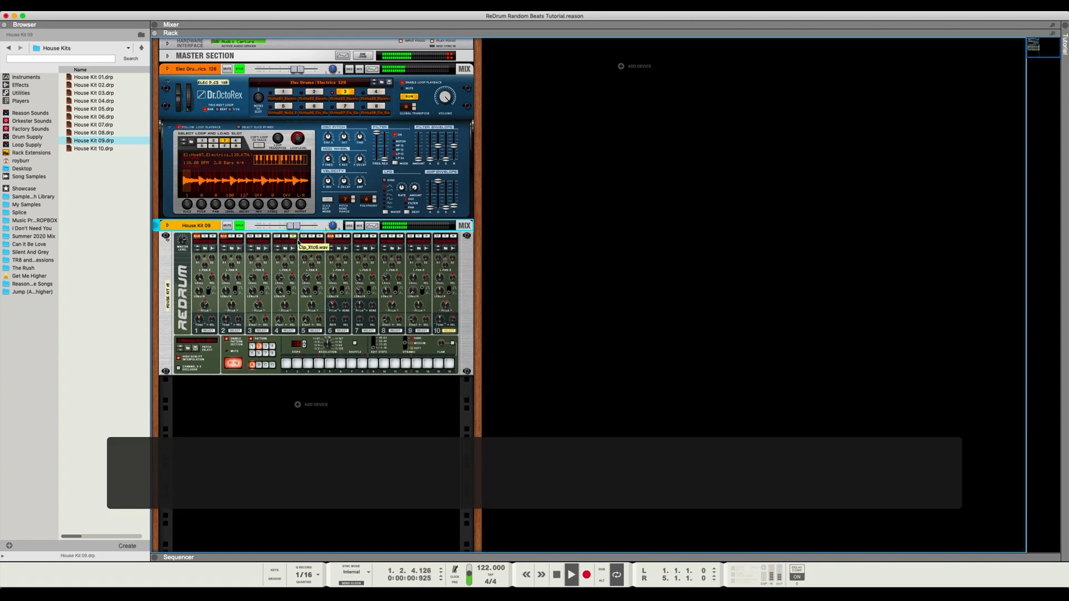
# Audition Redrum drum 4 in solo and show its steps, with the Dr. OctoRex channel out of solo.
pyautogui.click(289, 331)
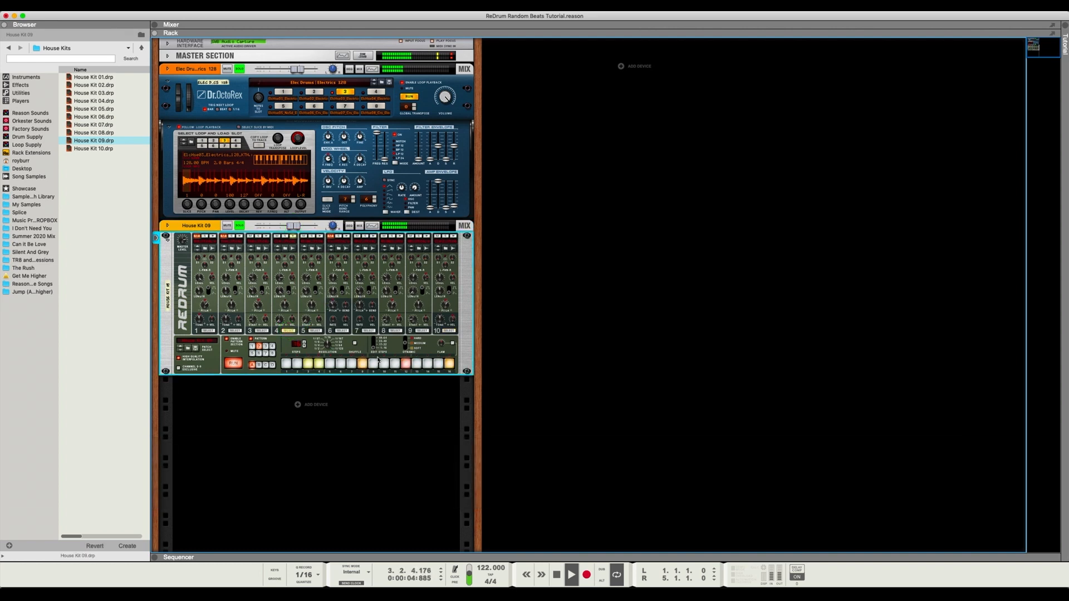
pyautogui.press('space')
pyautogui.click(284, 236)
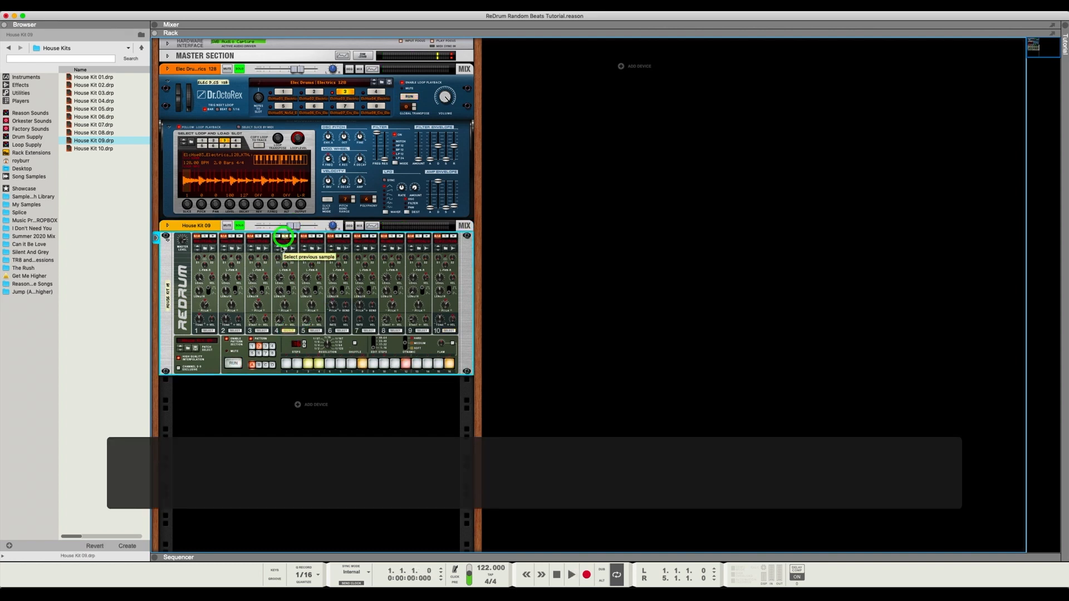
pyautogui.click(240, 69)
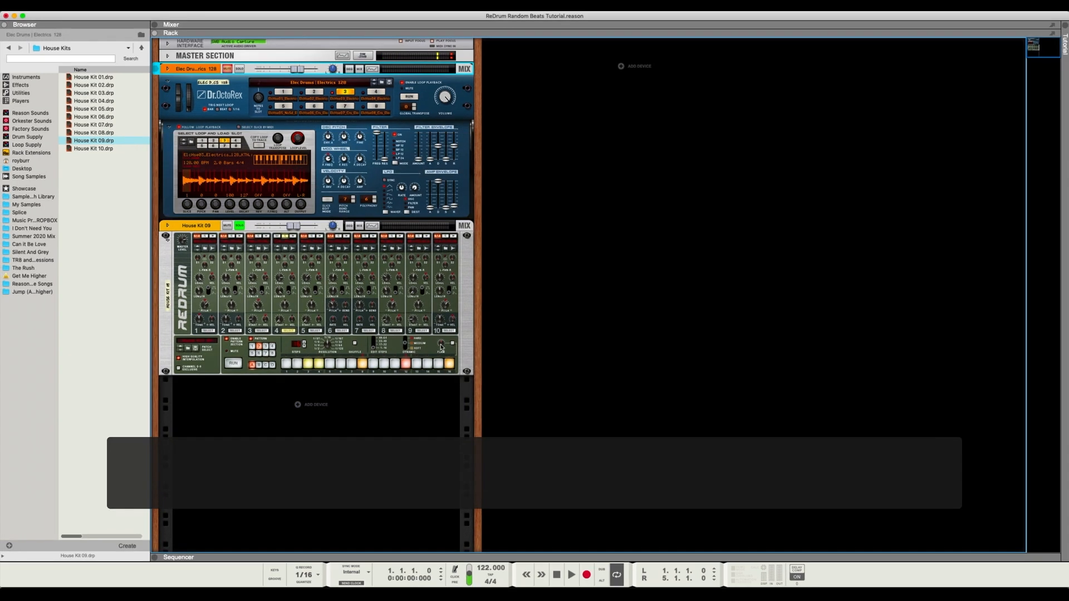
pyautogui.click(363, 361)
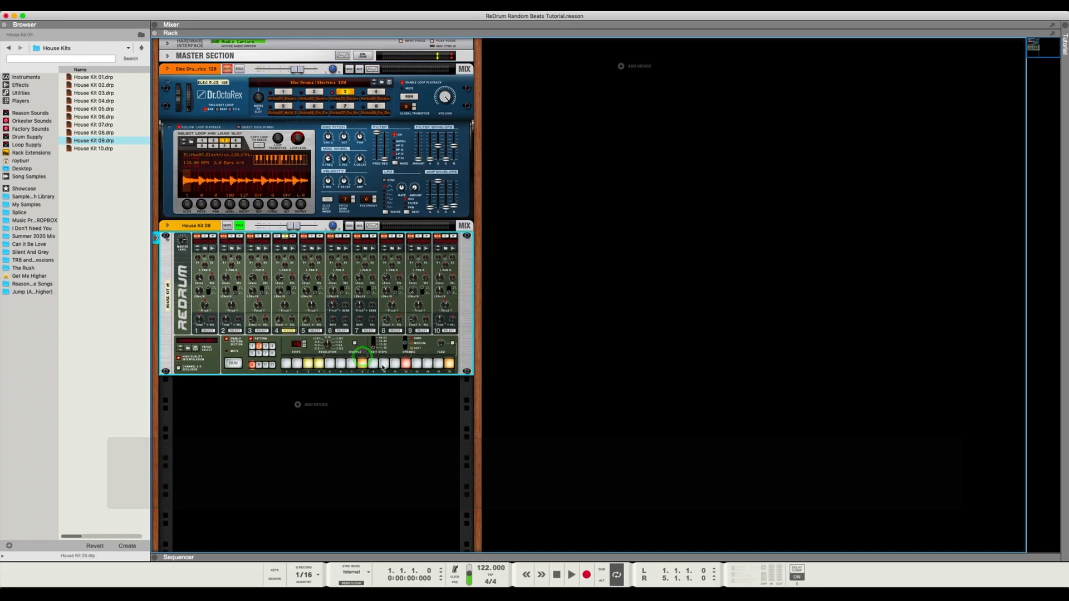
pyautogui.press('space')
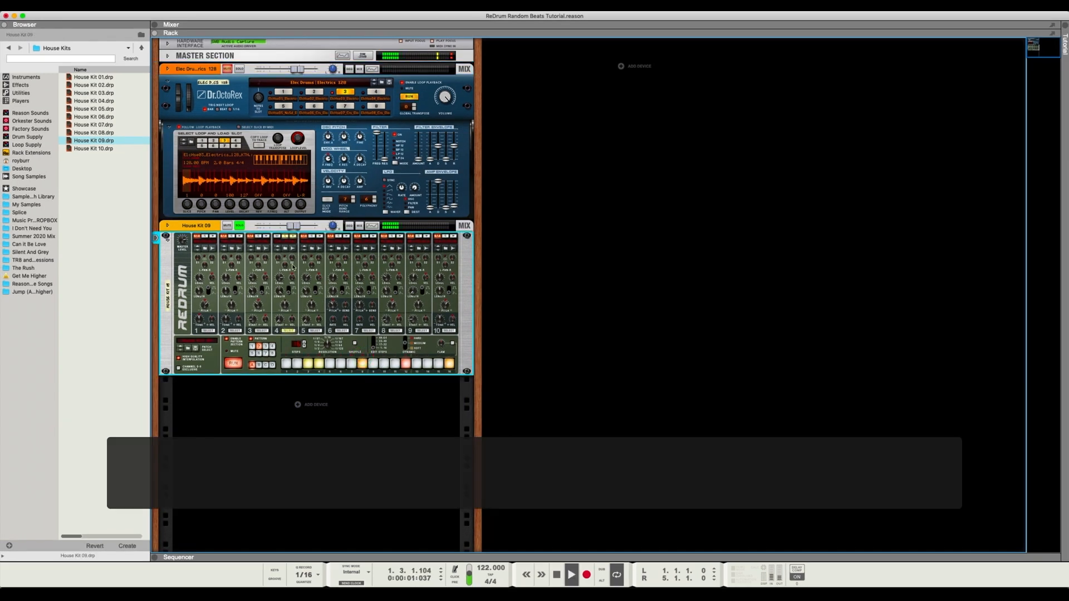
# Take drum 4 out of solo, solo the Dr. OctoRex channel again, and unmute drum 6.
pyautogui.click(285, 237)
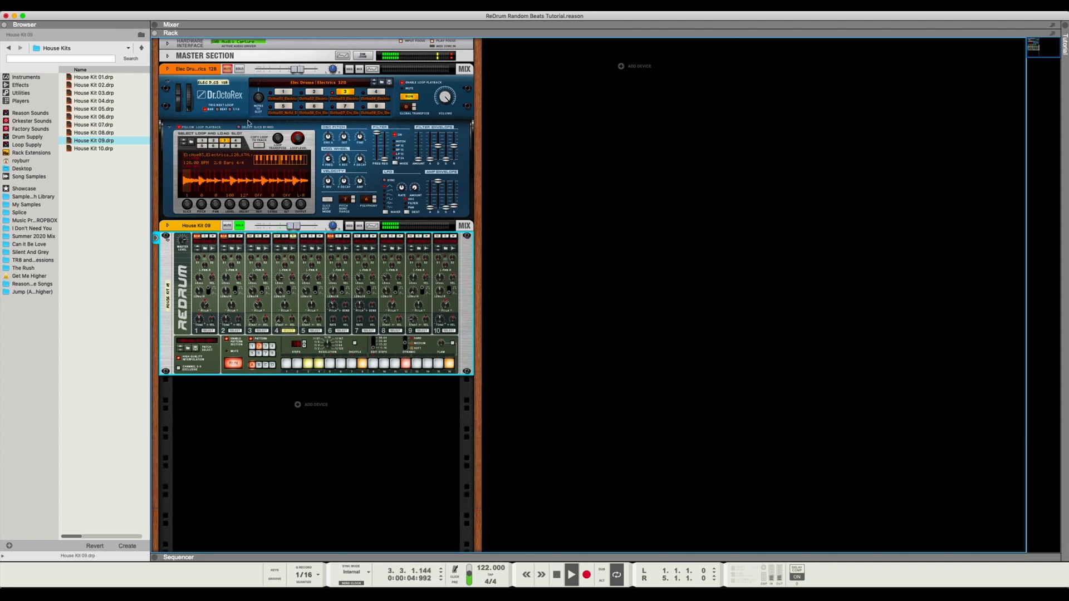
pyautogui.click(239, 68)
pyautogui.click(332, 238)
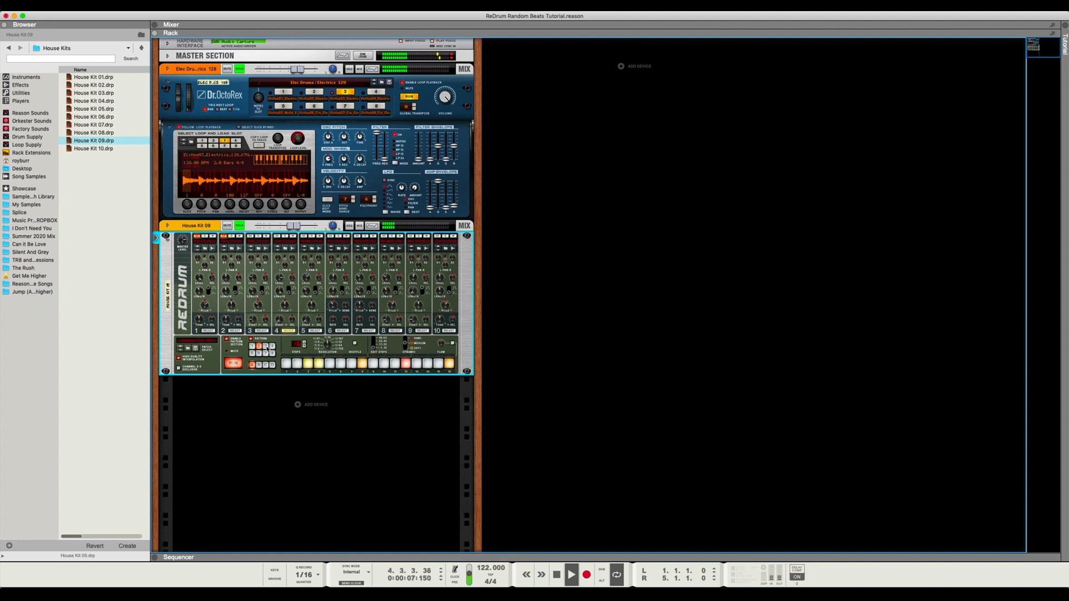
pyautogui.press('space')
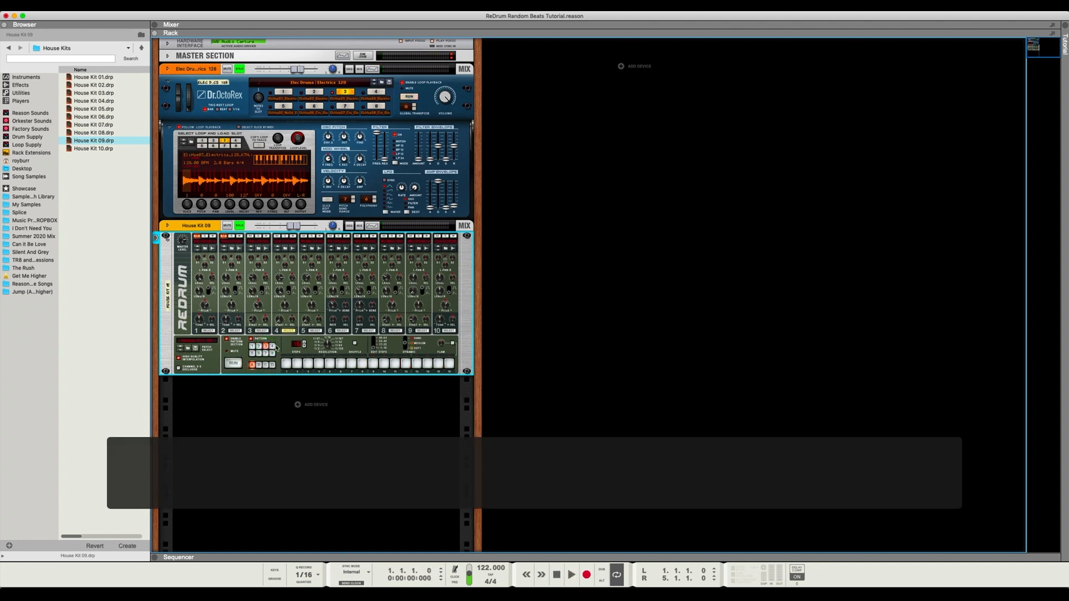
# Randomize Redrum pattern 3 repeatedly and play the result with the drum loop.
pyautogui.press('super+r')
pyautogui.press('super+r')
pyautogui.press('super+r')
pyautogui.press('super+r')
pyautogui.press('super+r')
pyautogui.press('super+r')
pyautogui.press('super+r')
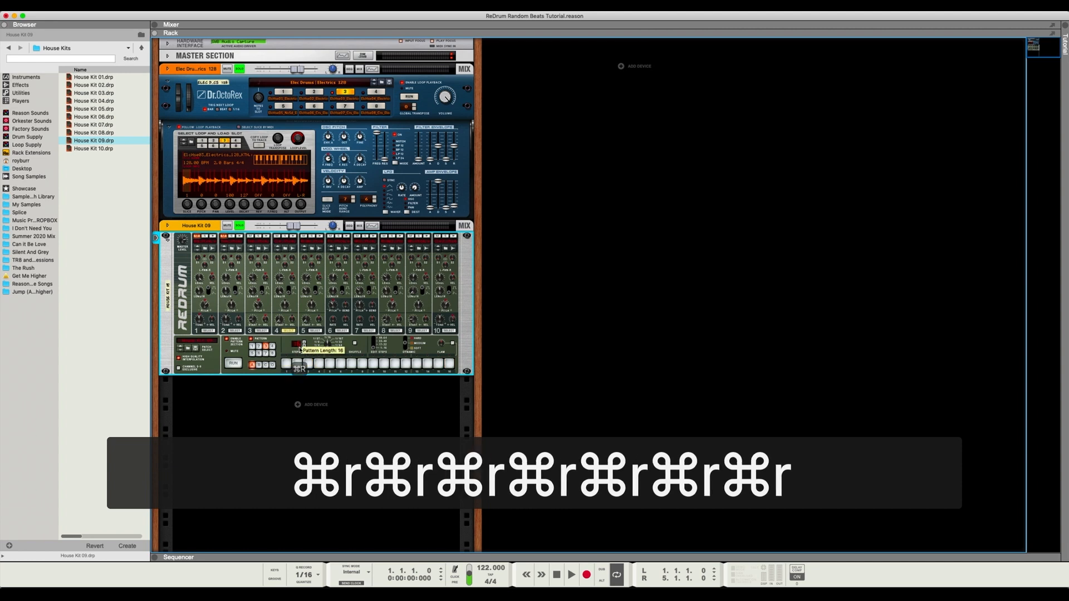
pyautogui.click(271, 340)
pyautogui.press('super+r')
pyautogui.press('super+r')
pyautogui.press('super+r')
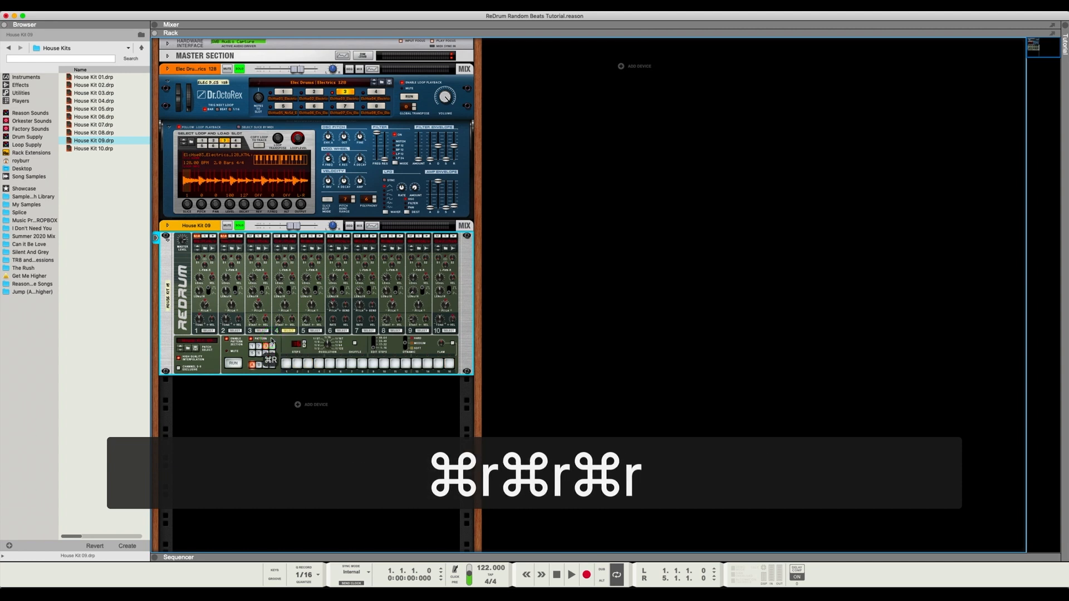
pyautogui.press('space')
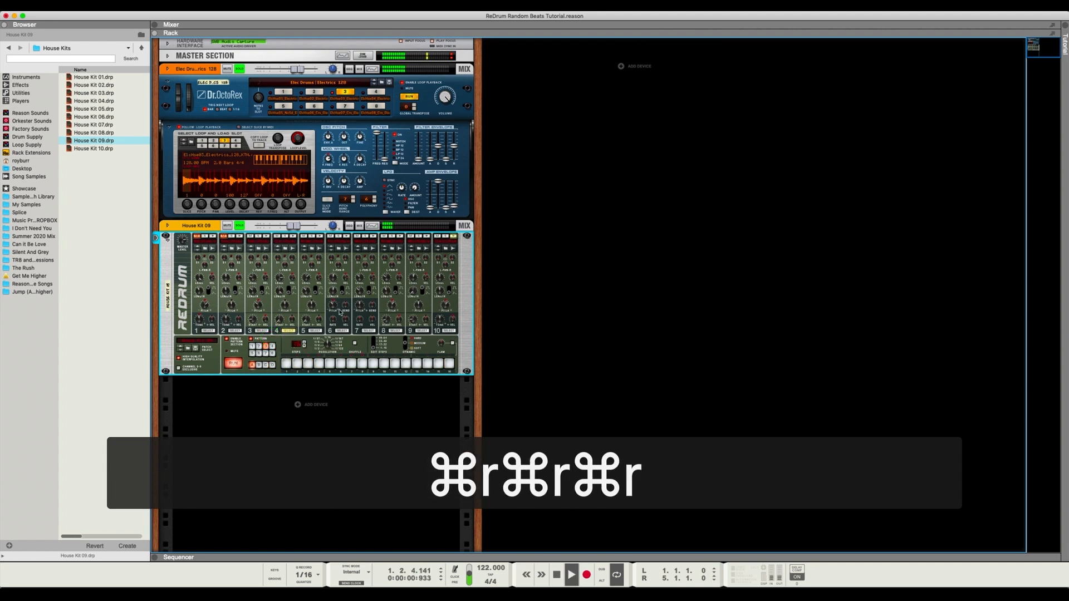
# Raise the House Kit 09 channel level slightly, auditioning the beat with the Dr. OctoRex channel out of solo.
pyautogui.click(297, 226)
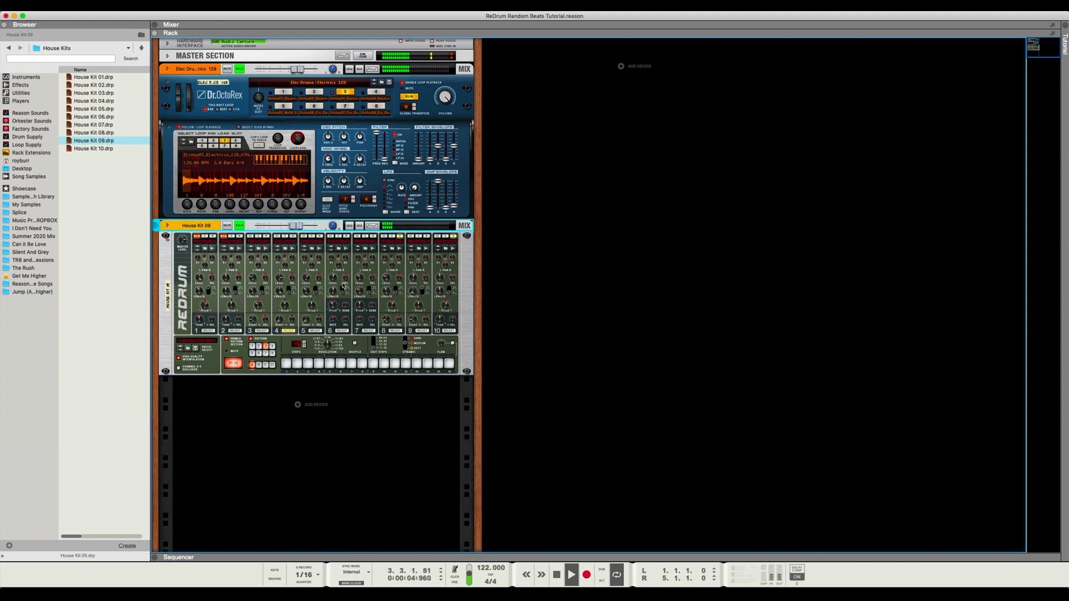
pyautogui.press('space')
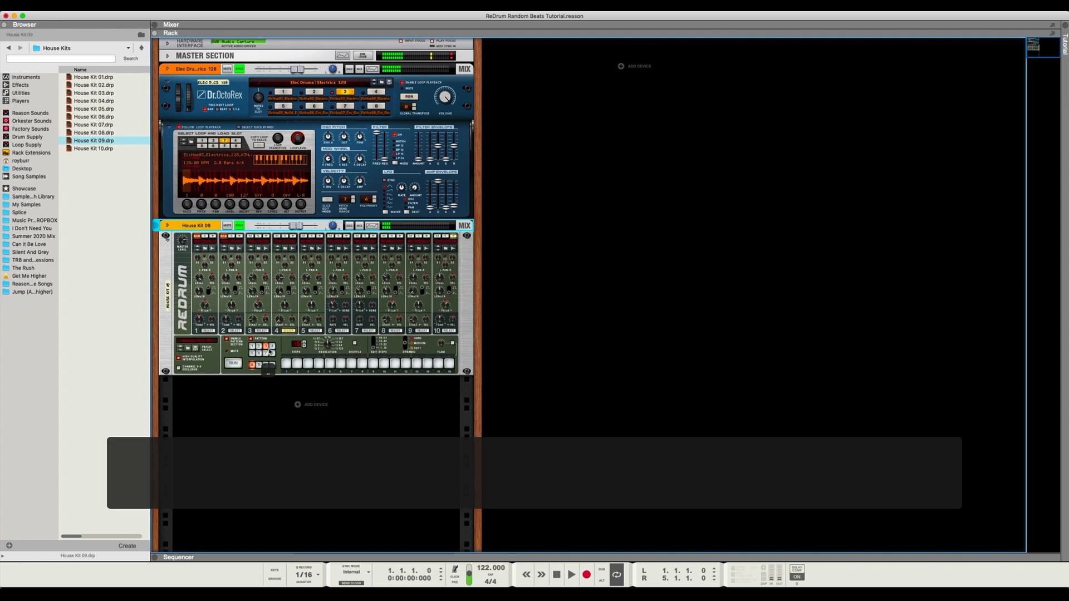
pyautogui.click(244, 71)
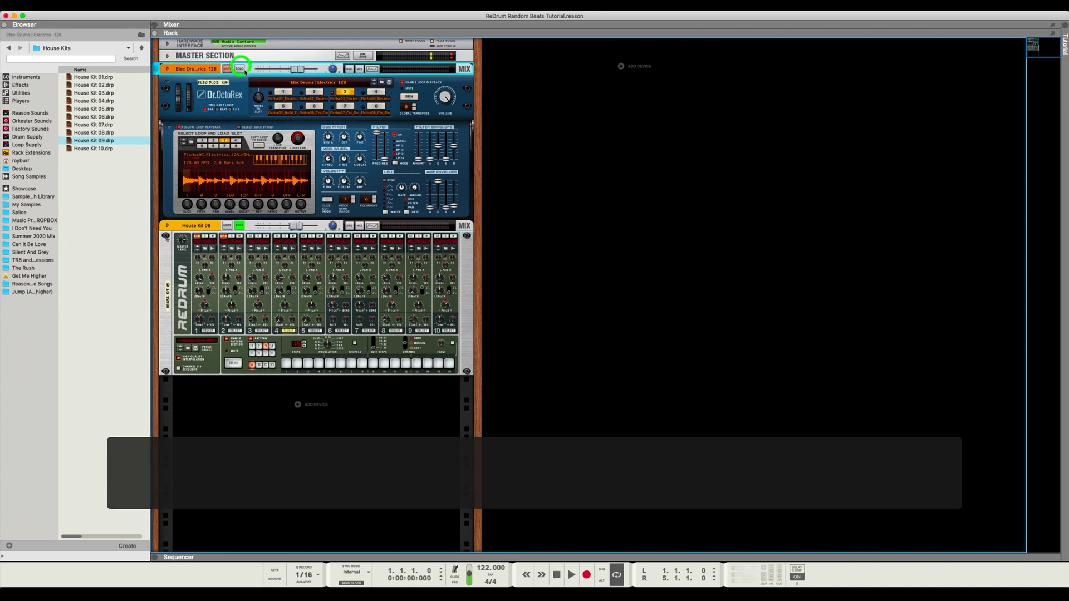
pyautogui.press('space')
pyautogui.click(298, 229)
pyautogui.press('space')
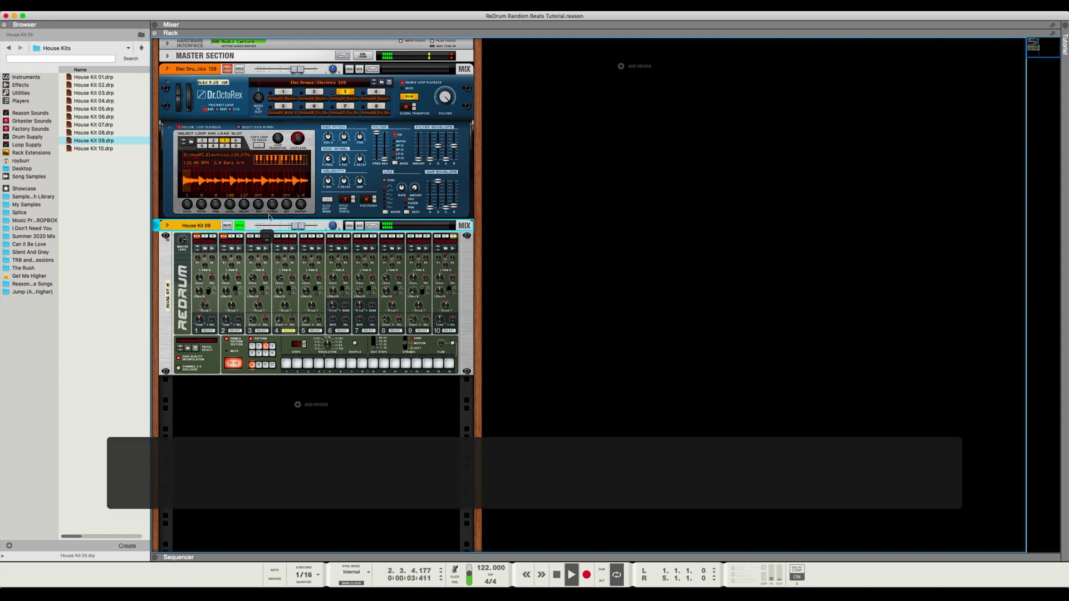
# Solo the Dr. OctoRex channel again, compare with House Kit 09 toggled, and set the House Kit 09 level to about -0.76 dB.
pyautogui.click(238, 68)
pyautogui.press('space')
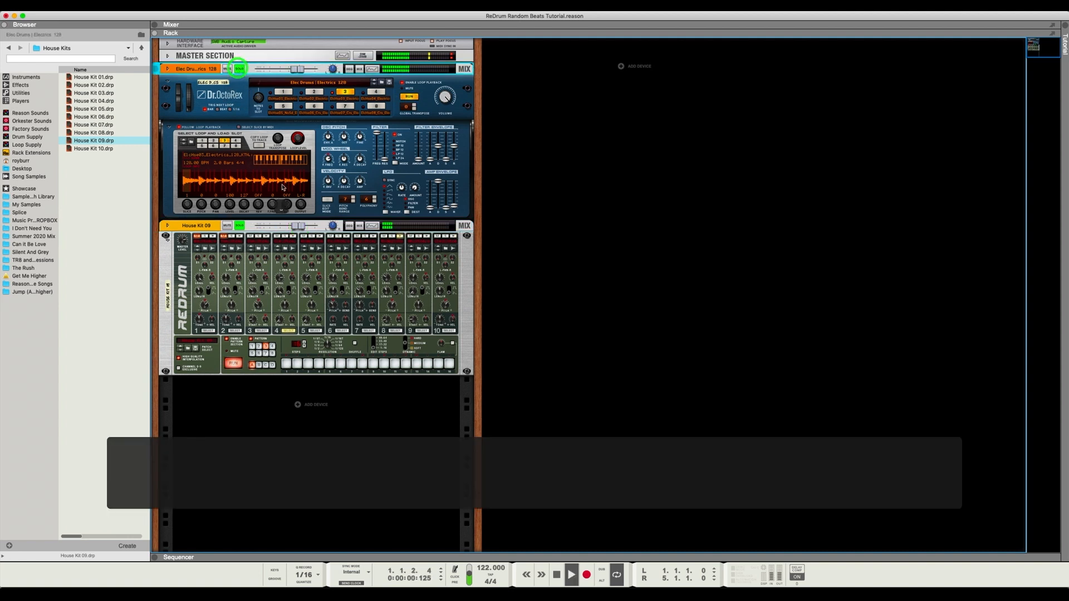
pyautogui.click(240, 226)
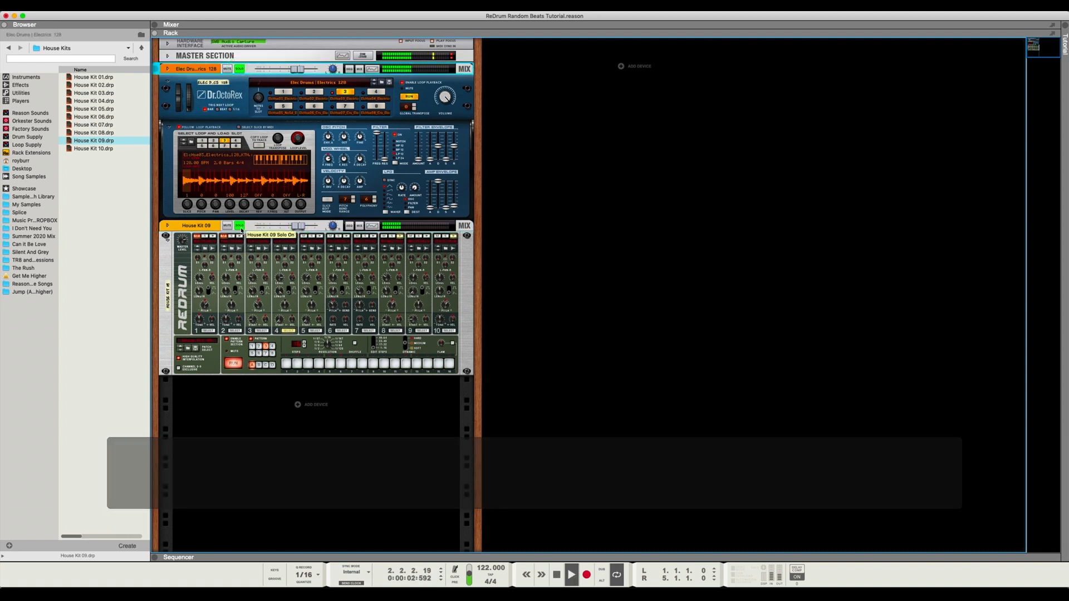
pyautogui.click(239, 225)
pyautogui.click(299, 225)
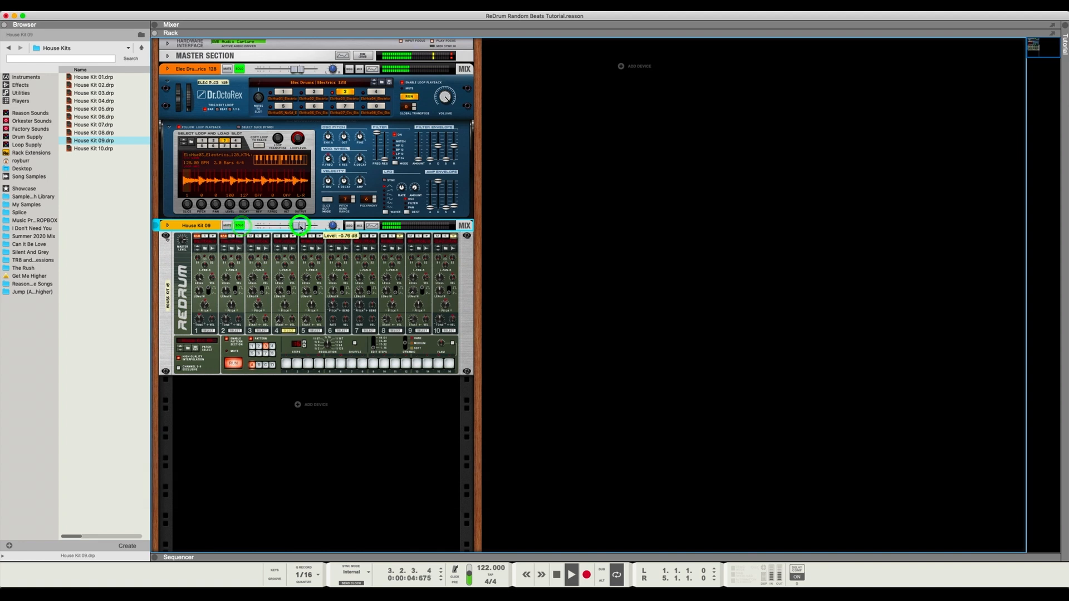
# Compare Redrum patterns 2 and 3 during playback, select pattern 4, and stop.
pyautogui.click(262, 347)
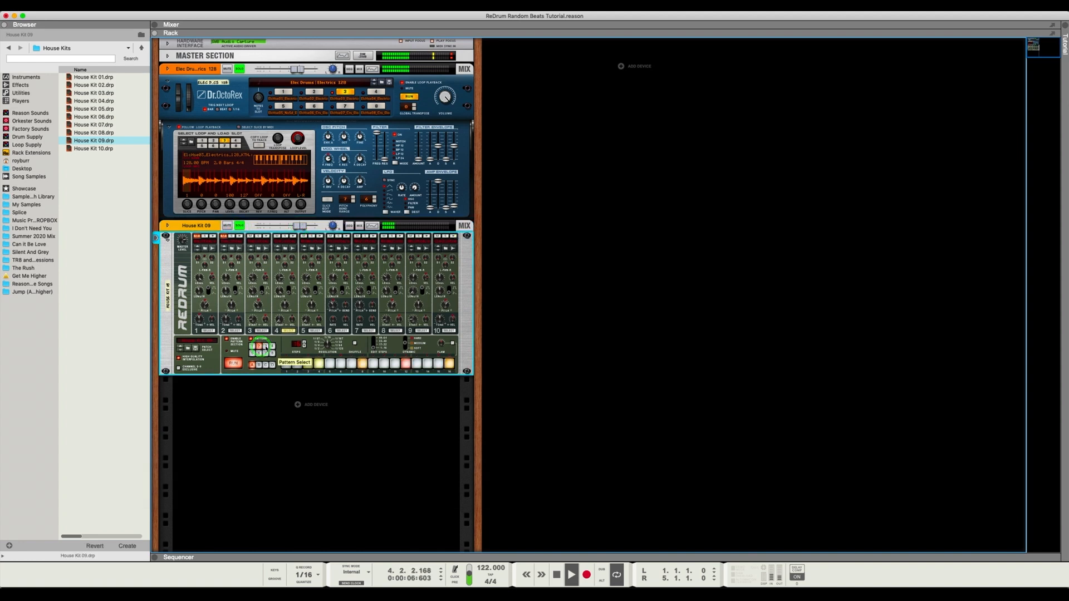
pyautogui.click(265, 347)
pyautogui.click(259, 347)
pyautogui.click(272, 347)
pyautogui.press('space')
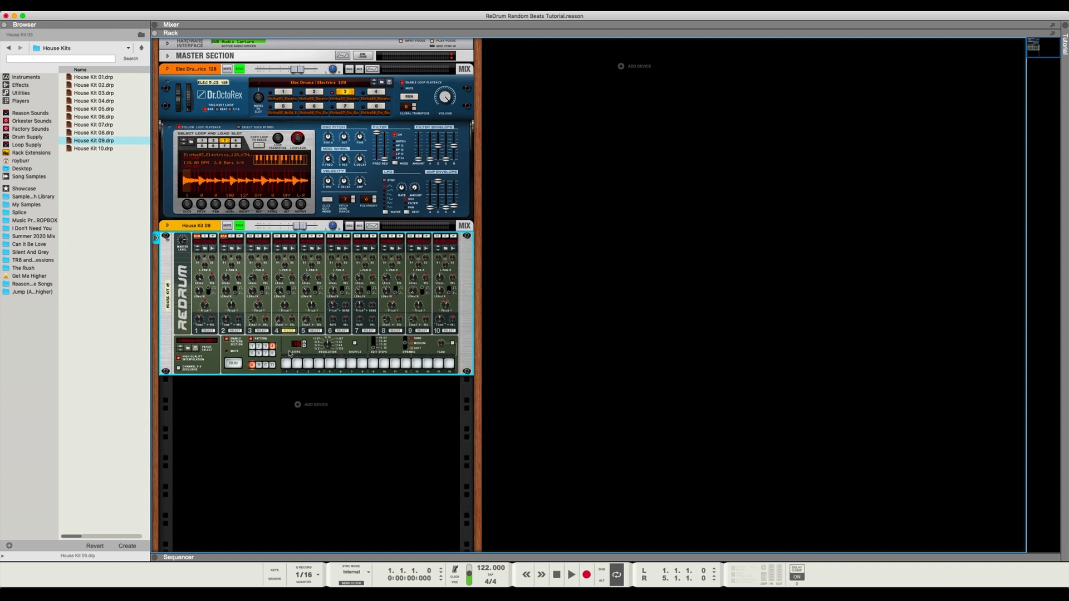
# Switch Redrum to pattern 5, randomize it twice, and play it.
pyautogui.click(254, 354)
pyautogui.click(180, 286)
pyautogui.press('super+r')
pyautogui.press('super+r')
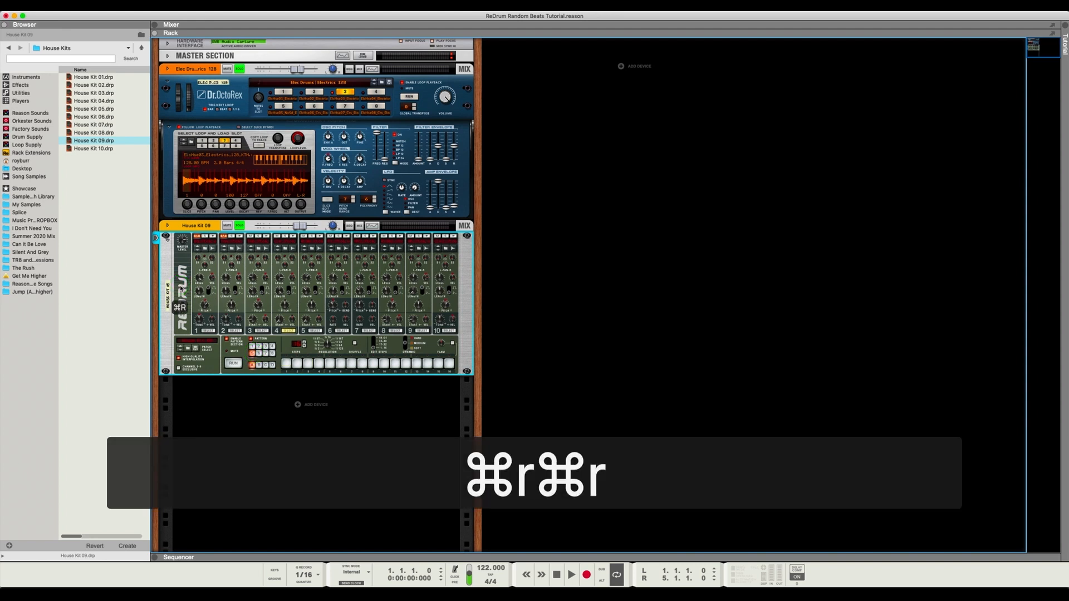
pyautogui.press('space')
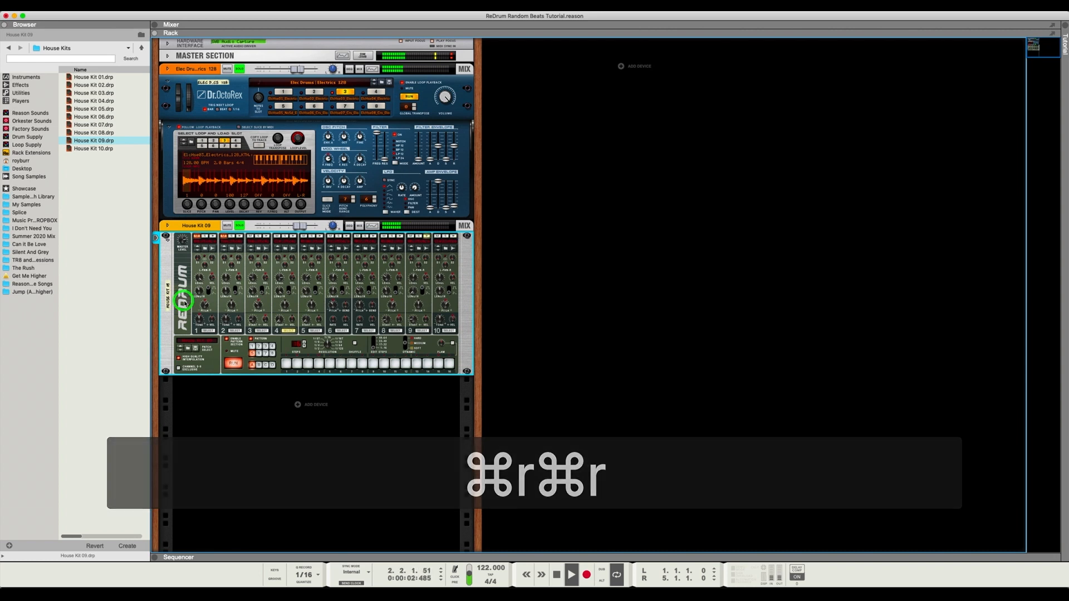
# Randomize pattern 5 further during playback, and check the House Kit 09 level and Dr. OctoRex solo against the new beat.
pyautogui.press('super+r')
pyautogui.press('super+r')
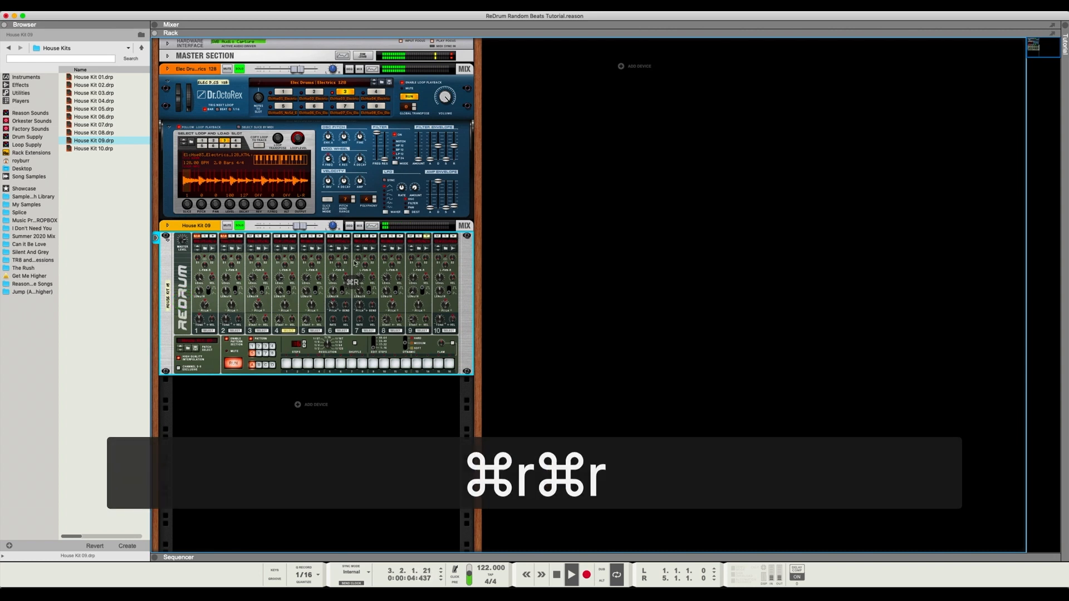
pyautogui.press('super+r')
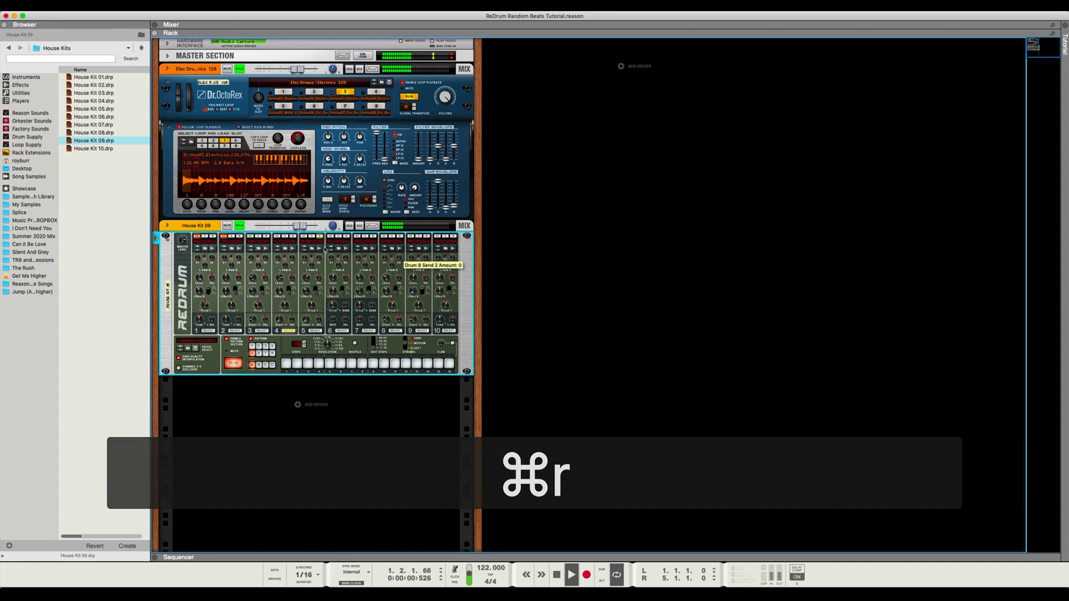
pyautogui.click(301, 225)
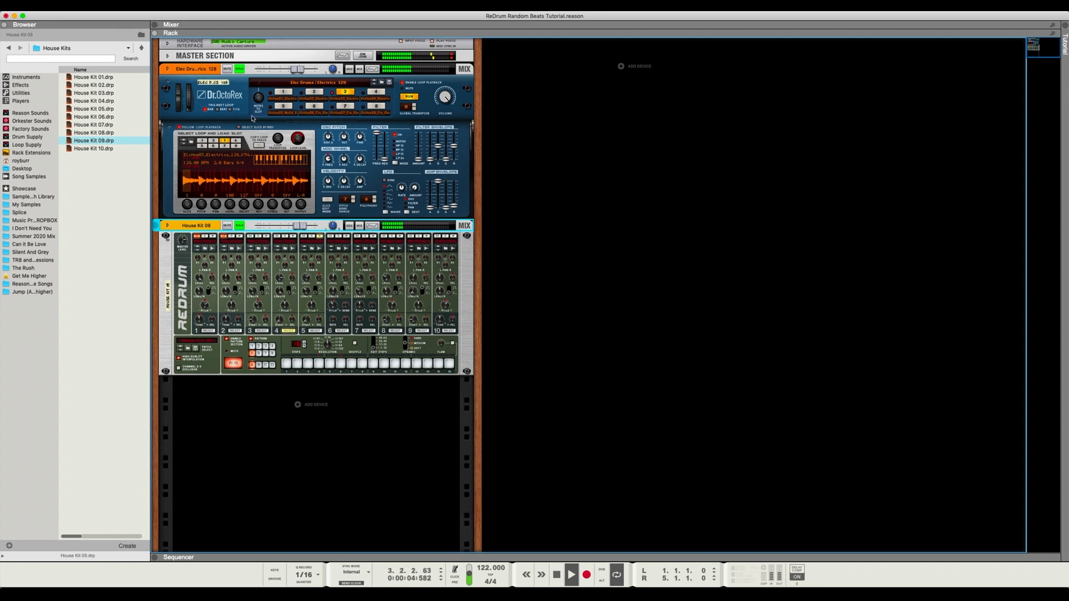
pyautogui.click(240, 69)
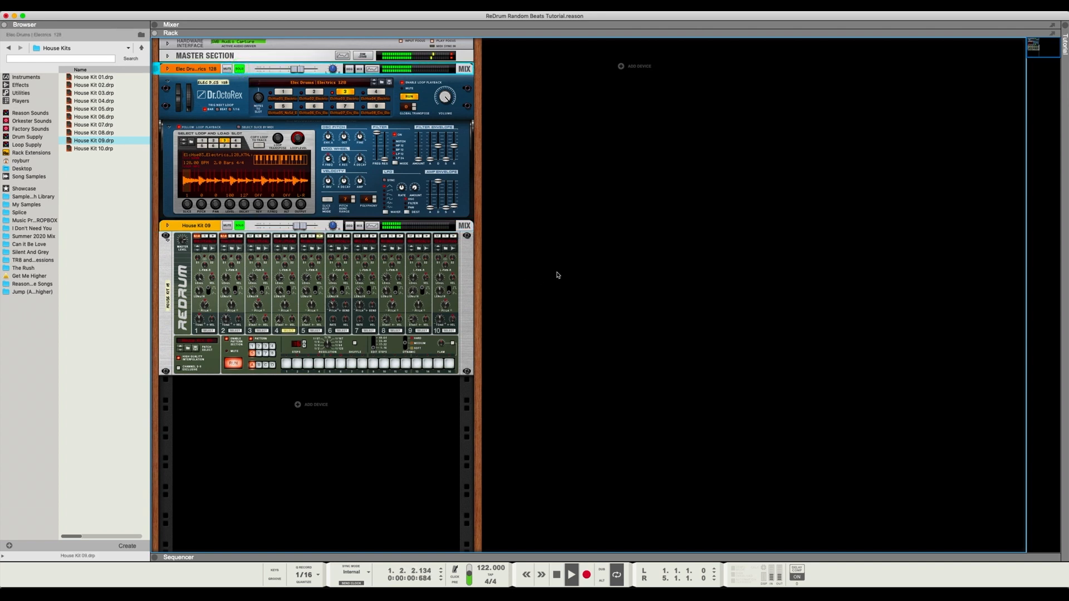
# Switch Redrum through patterns 4, 5 and 3 while the drum loop keeps playing.
pyautogui.click(377, 339)
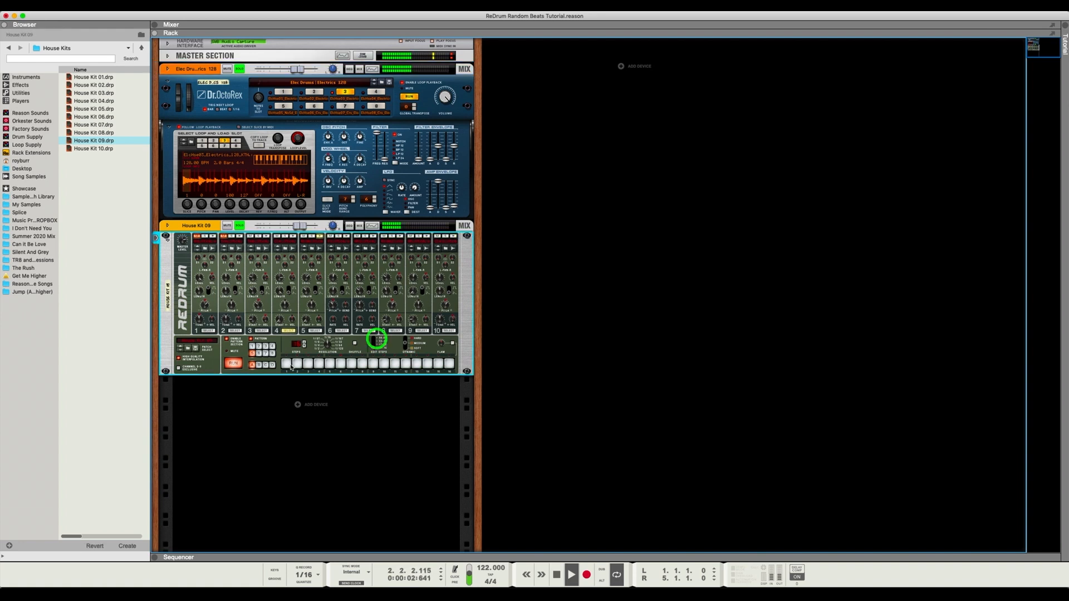
pyautogui.click(273, 346)
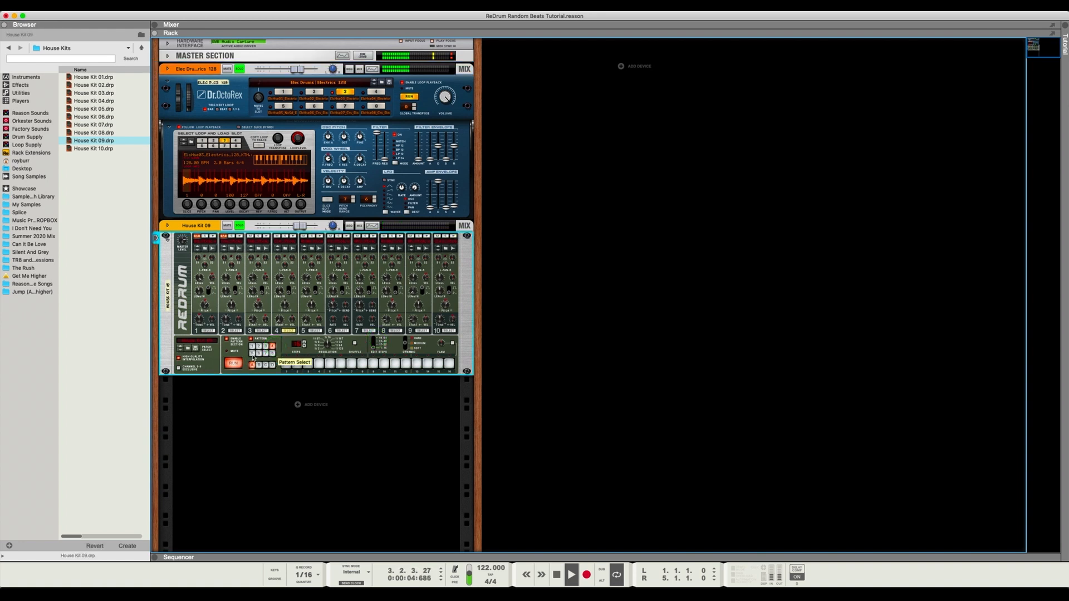
pyautogui.click(252, 354)
pyautogui.click(266, 346)
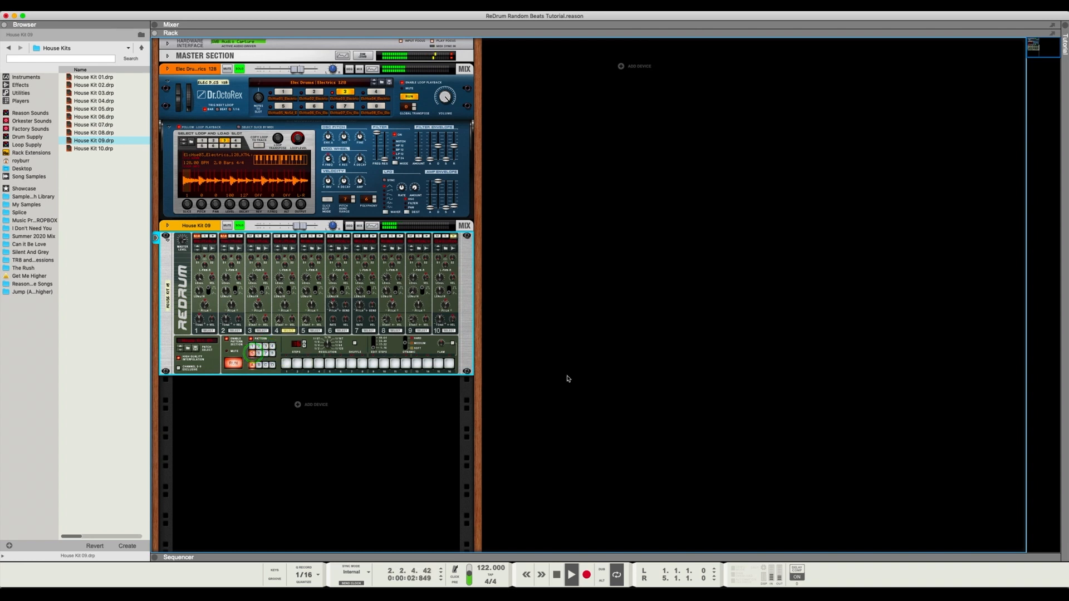
# Stop playback, combine the House Kit 09 Redrum into a new Combinator, and check its rear cabling.
pyautogui.press('space')
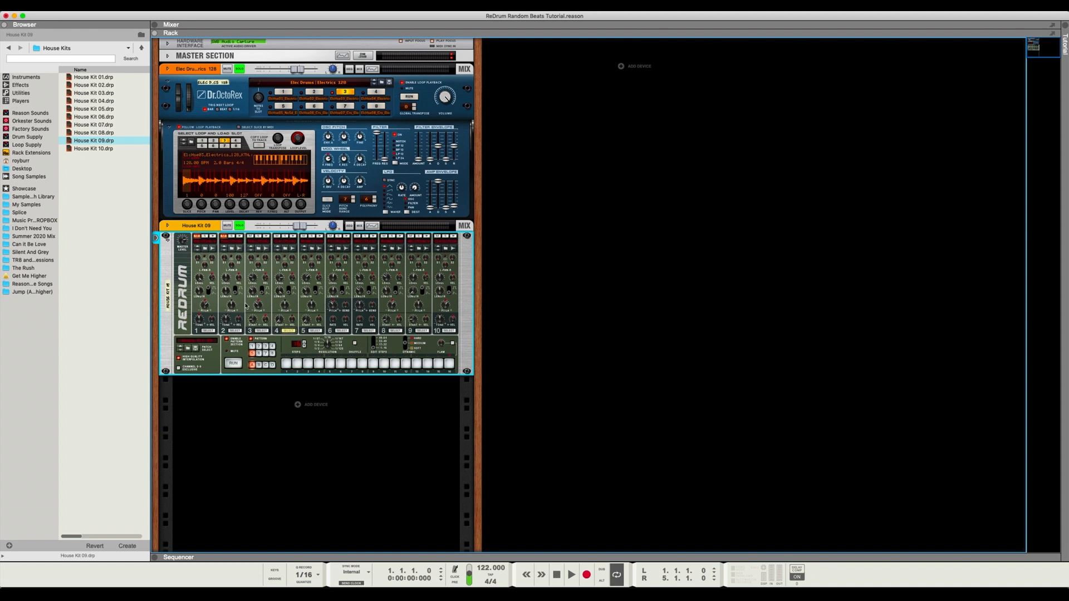
pyautogui.click(172, 272)
pyautogui.rightClick(173, 272)
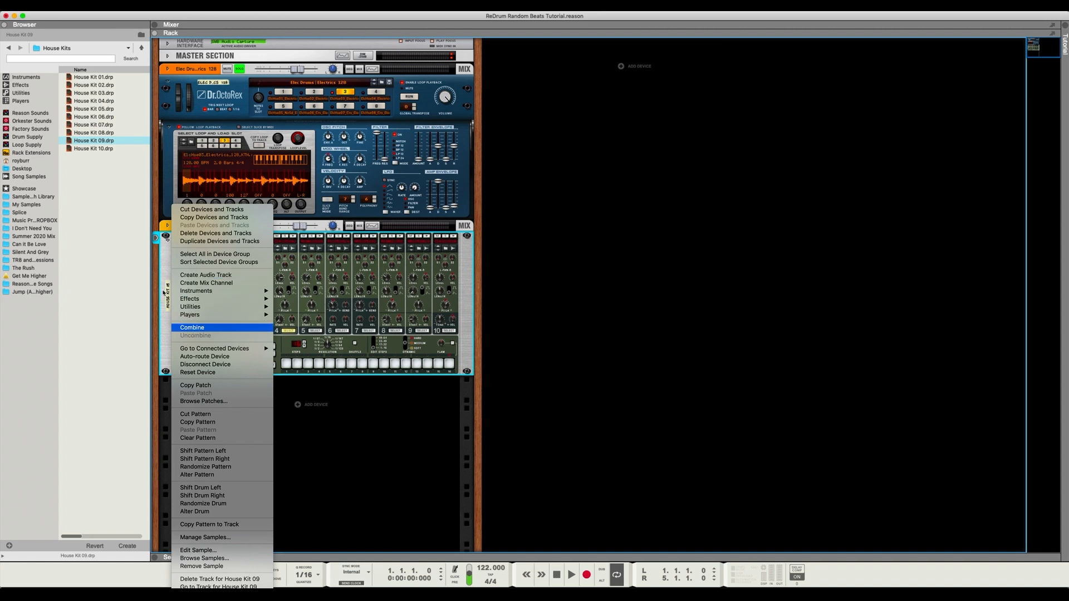
pyautogui.click(166, 271)
pyautogui.rightClick(166, 269)
pyautogui.click(195, 329)
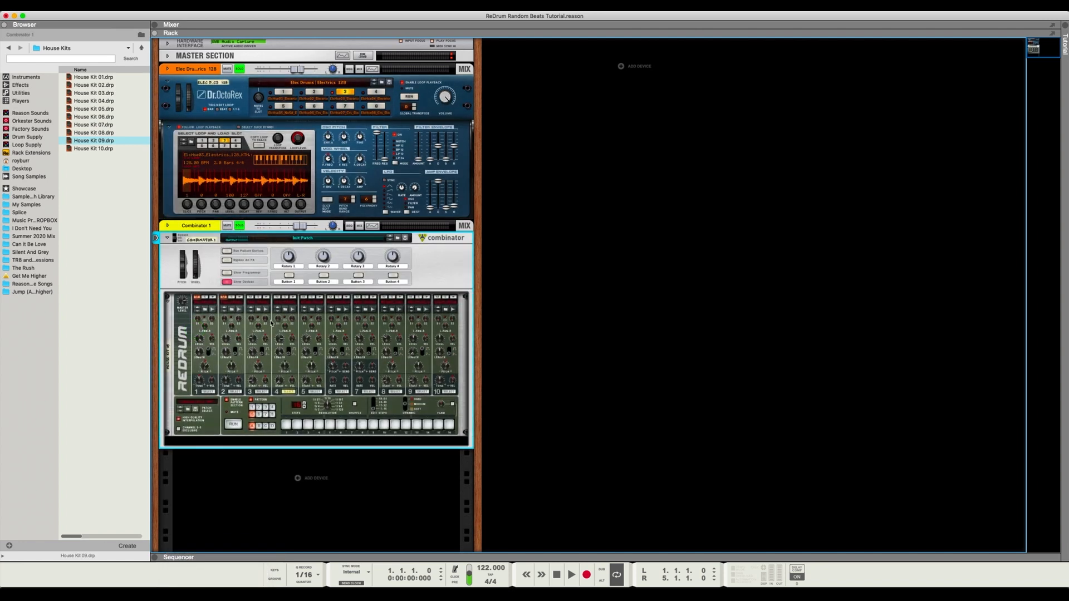
pyautogui.press('Tab')
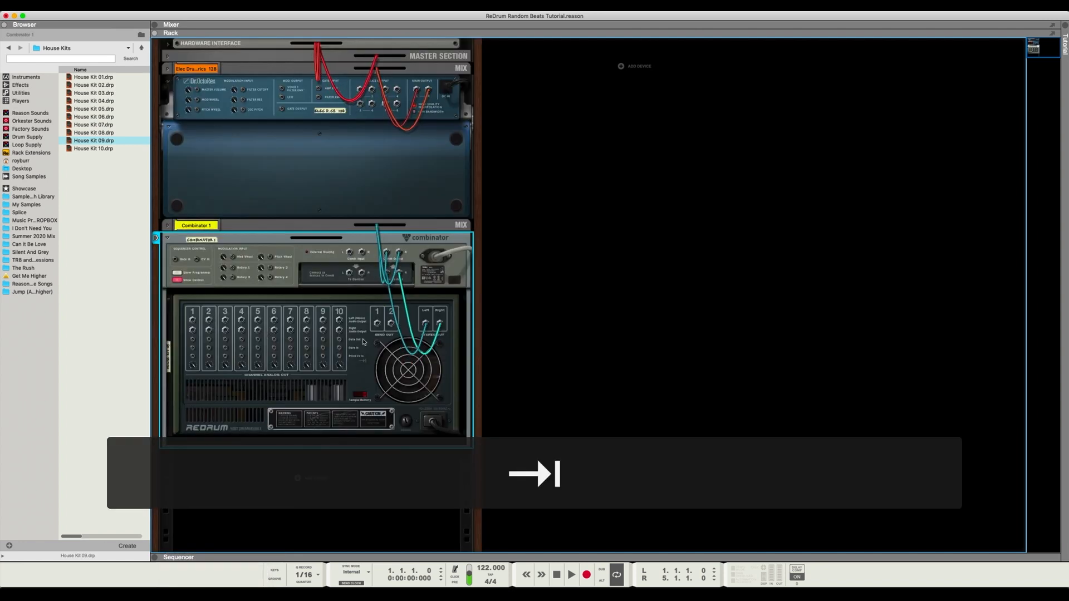
pyautogui.press('Tab')
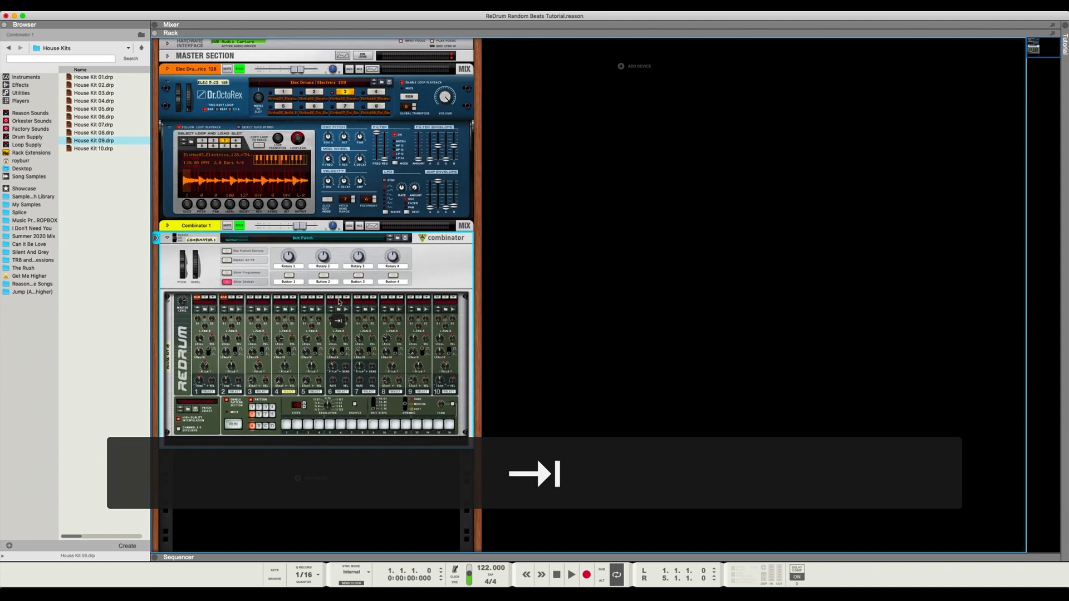
# Save the Combinator patch as House 1 in a new ReDrum Combis folder inside the Reason Sound Design folder.
pyautogui.click(405, 239)
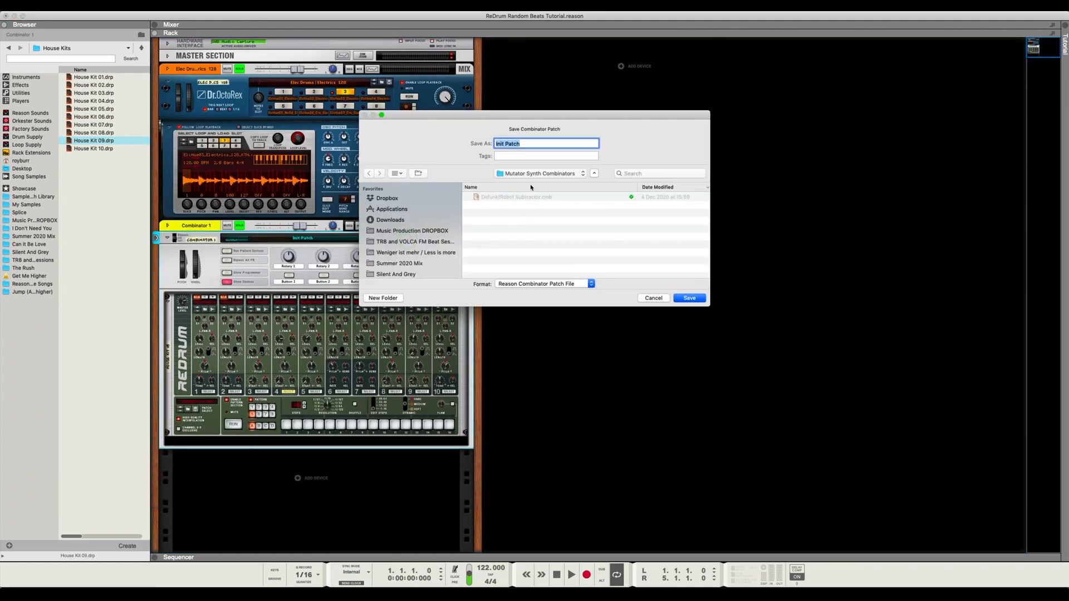
pyautogui.click(524, 175)
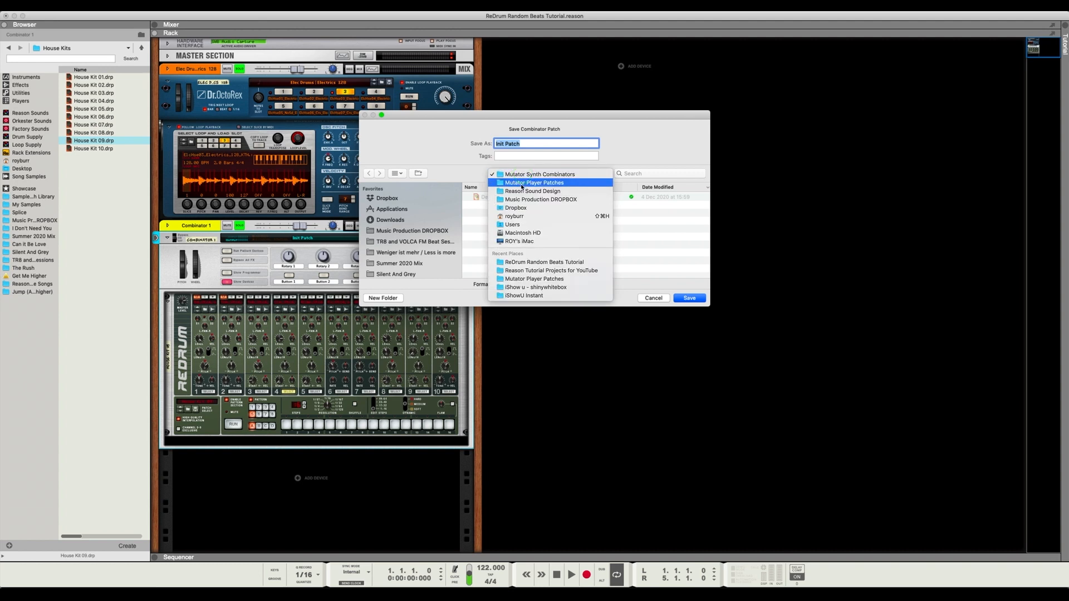
pyautogui.click(519, 191)
pyautogui.click(383, 298)
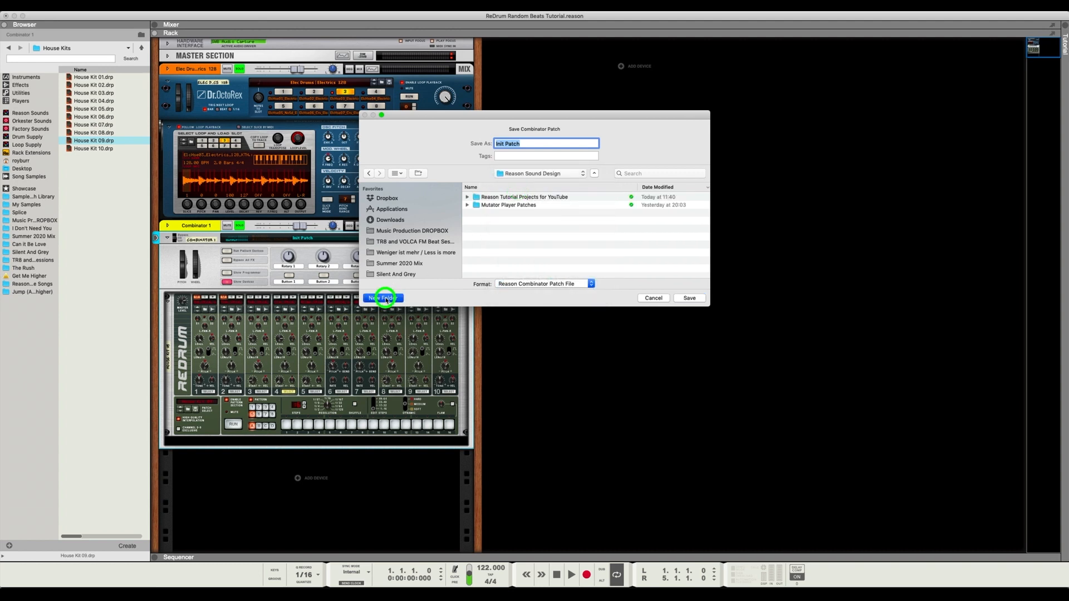
pyautogui.write('Re')
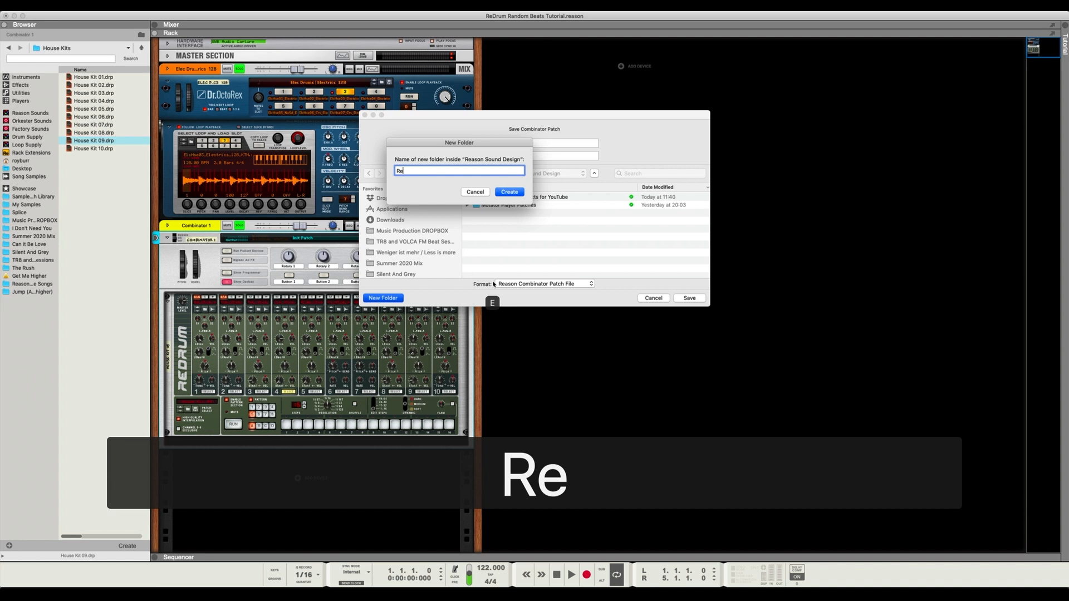
pyautogui.write('Drum Vo')
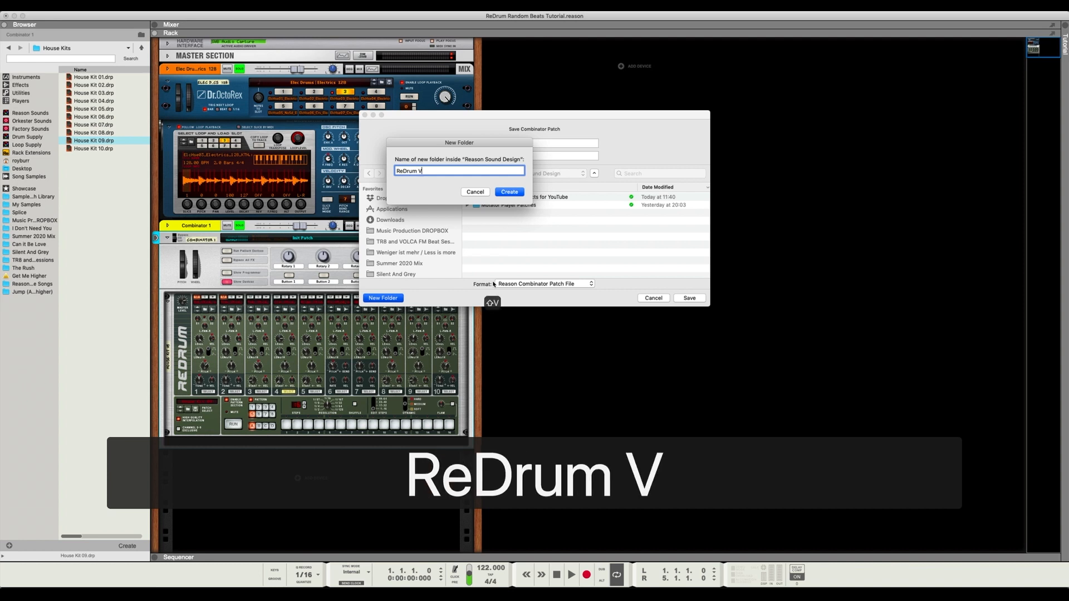
pyautogui.press('BackSpace')
pyautogui.press('BackSpace')
pyautogui.write('Combis')
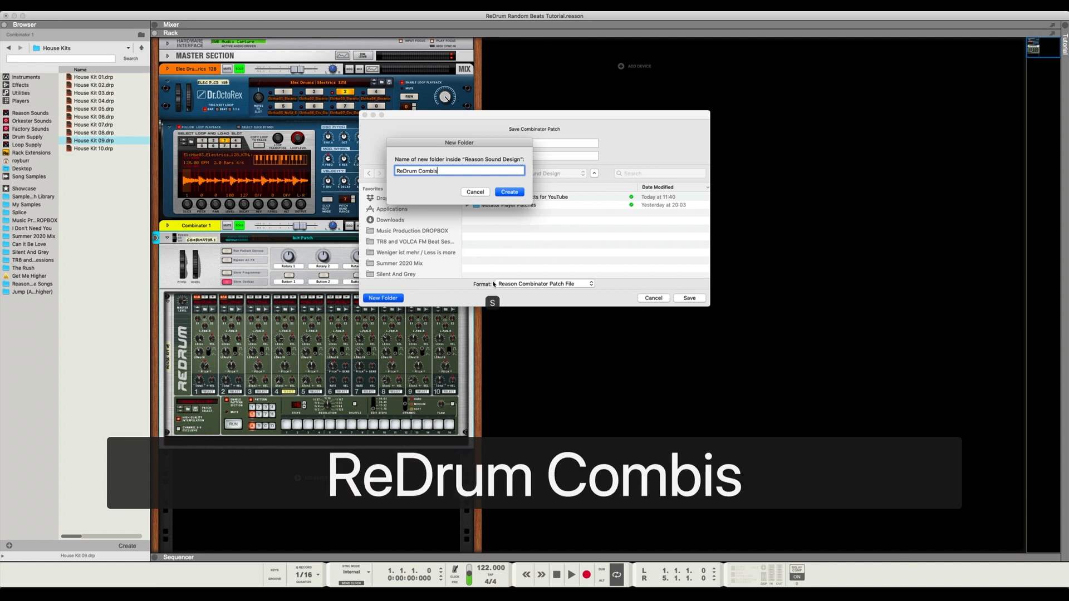
pyautogui.press('Return')
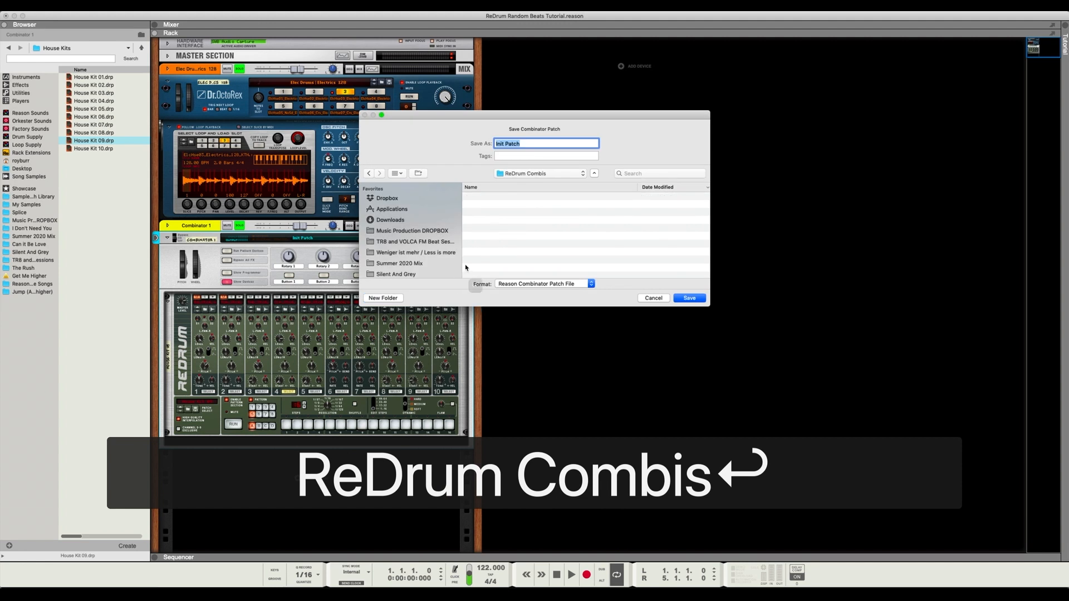
pyautogui.write('House 1')
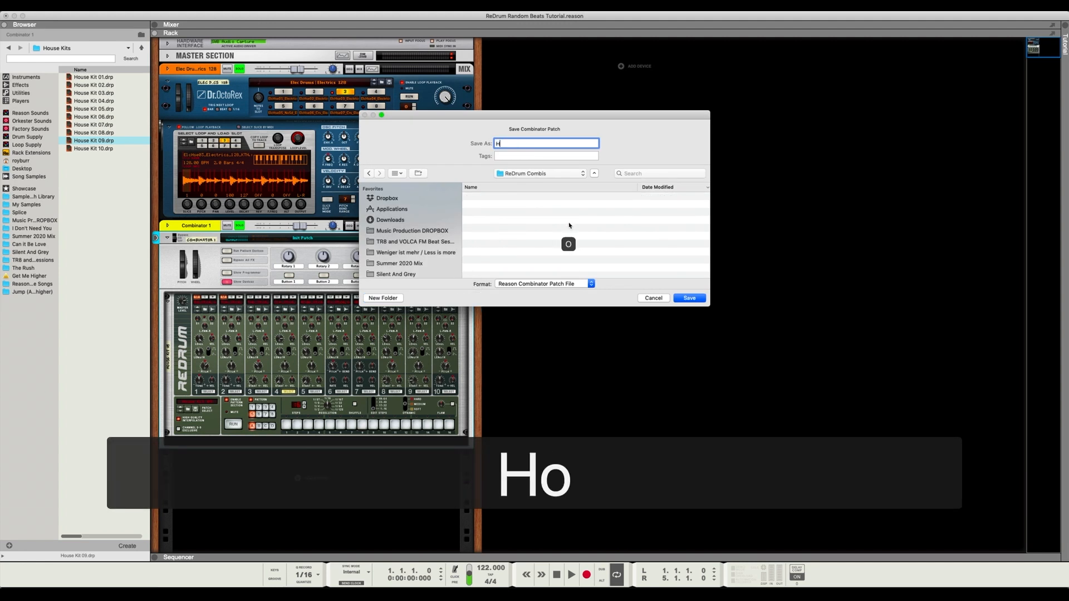
pyautogui.press('Return')
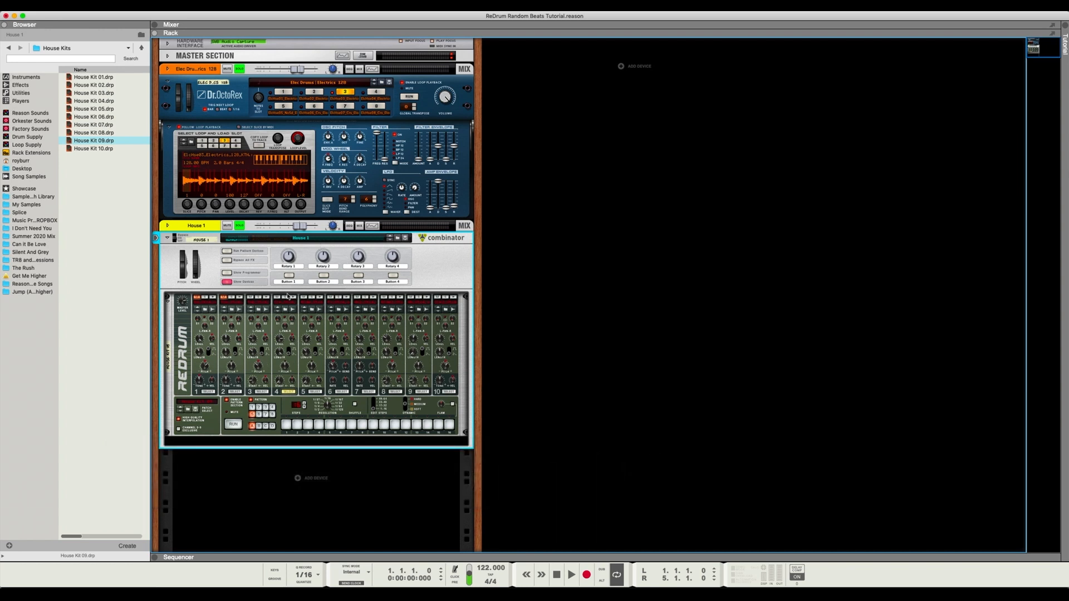
# Copy Redrum pattern 5 and paste it into pattern 6.
pyautogui.click(252, 414)
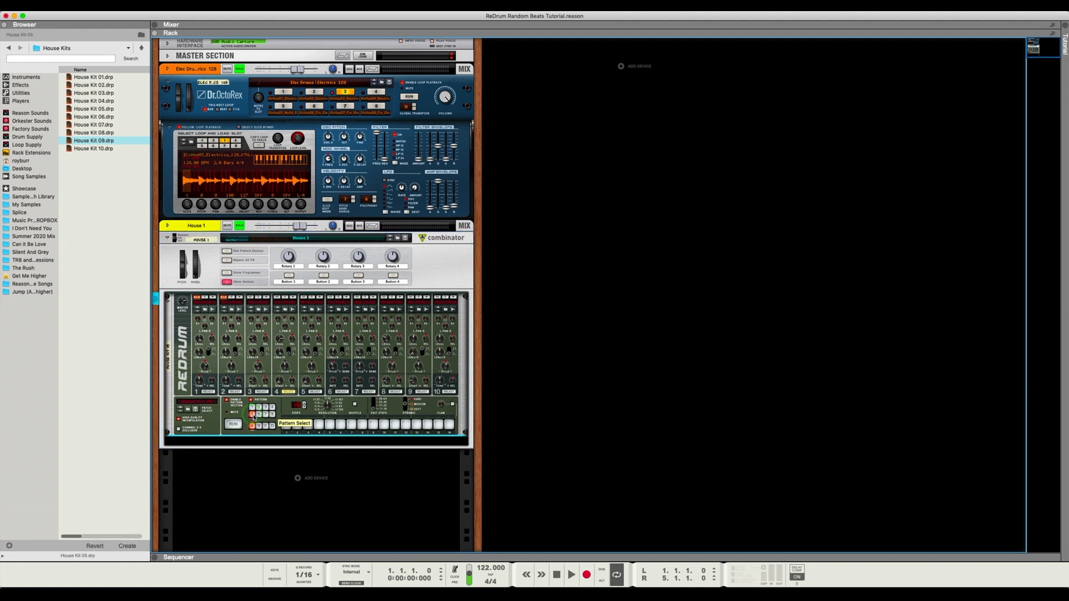
pyautogui.press('super+c')
pyautogui.click(258, 415)
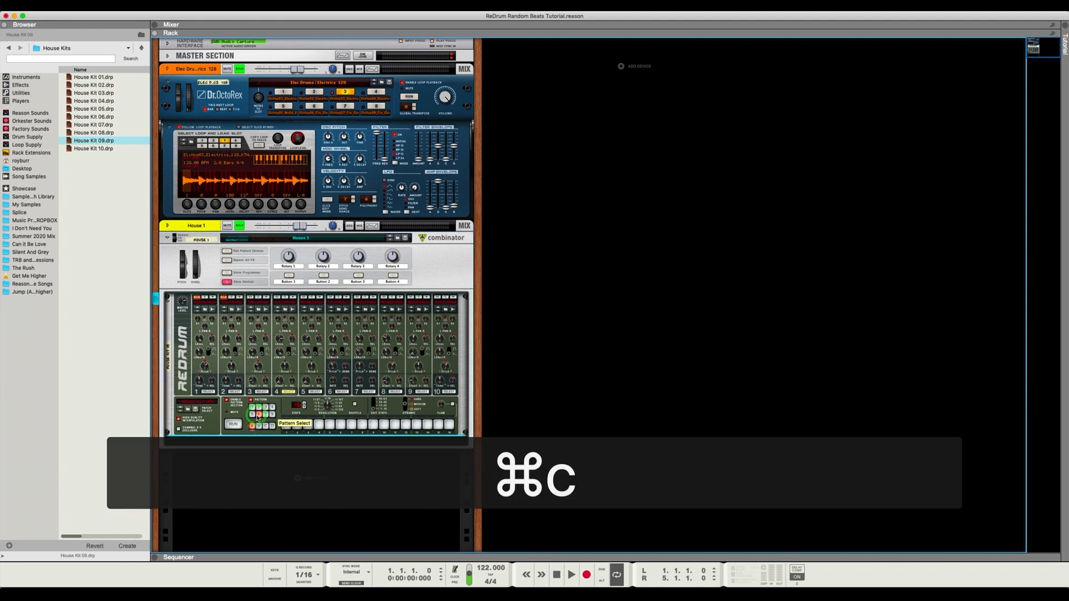
pyautogui.press('super+v')
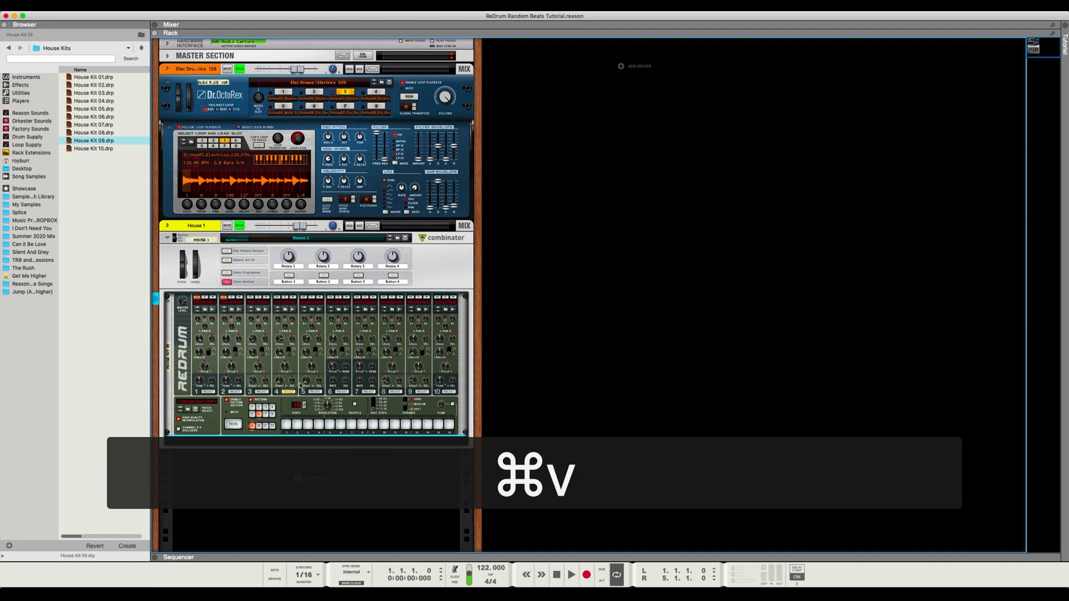
# Apply Randomize Drum to only drum channel 3 in Redrum pattern 6.
pyautogui.click(259, 391)
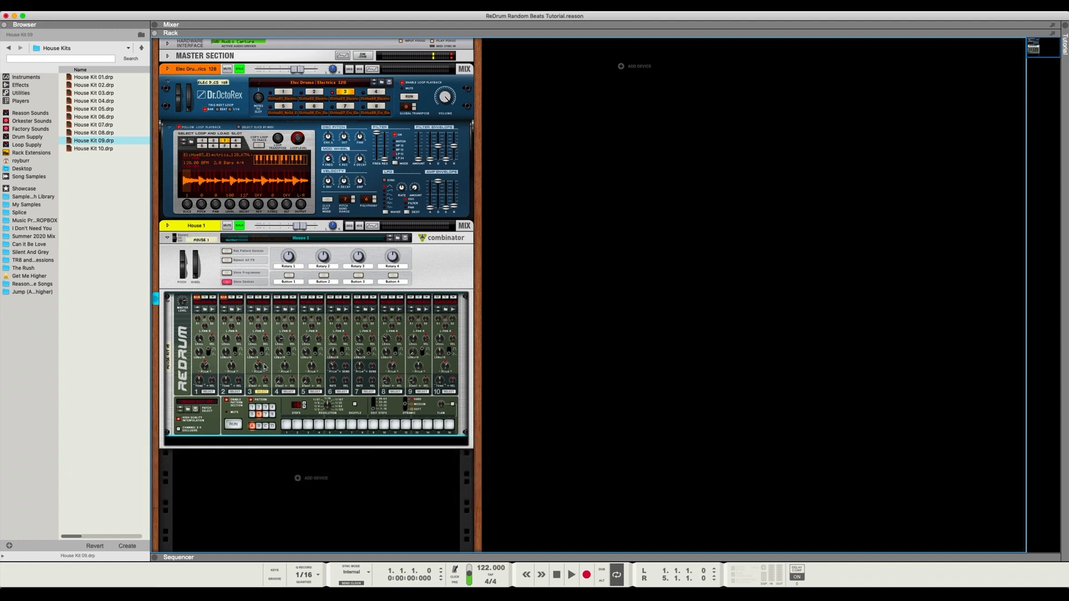
pyautogui.rightClick(267, 366)
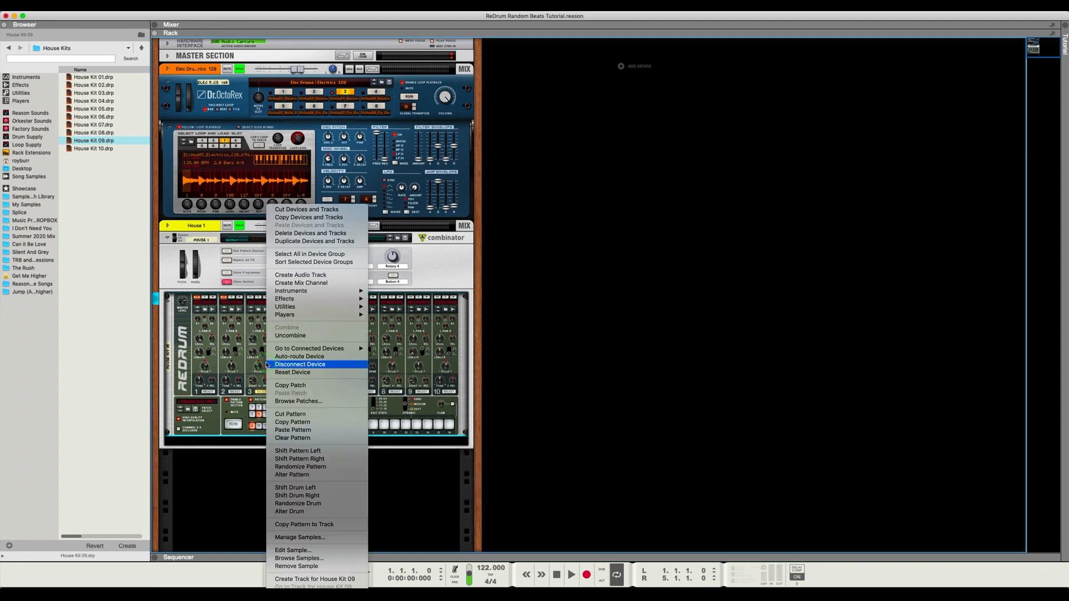
pyautogui.click(264, 362)
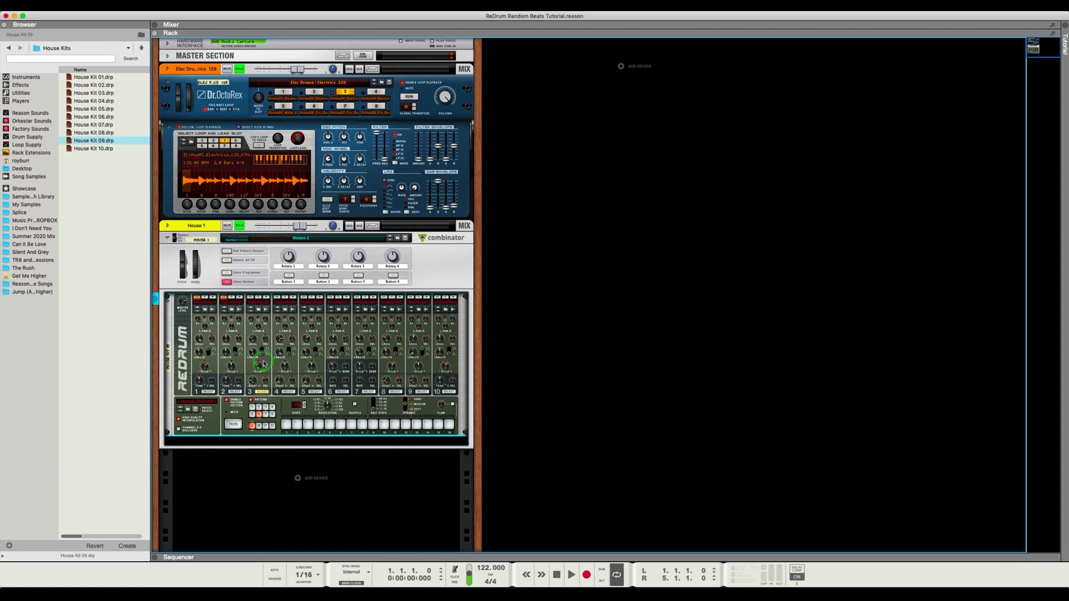
pyautogui.rightClick(264, 360)
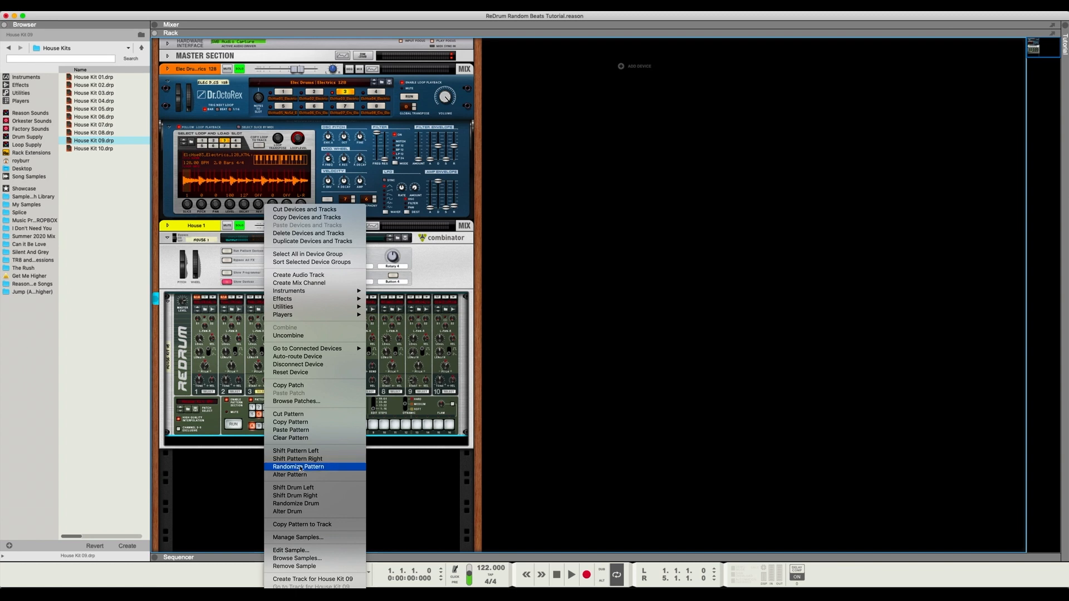
pyautogui.click(288, 504)
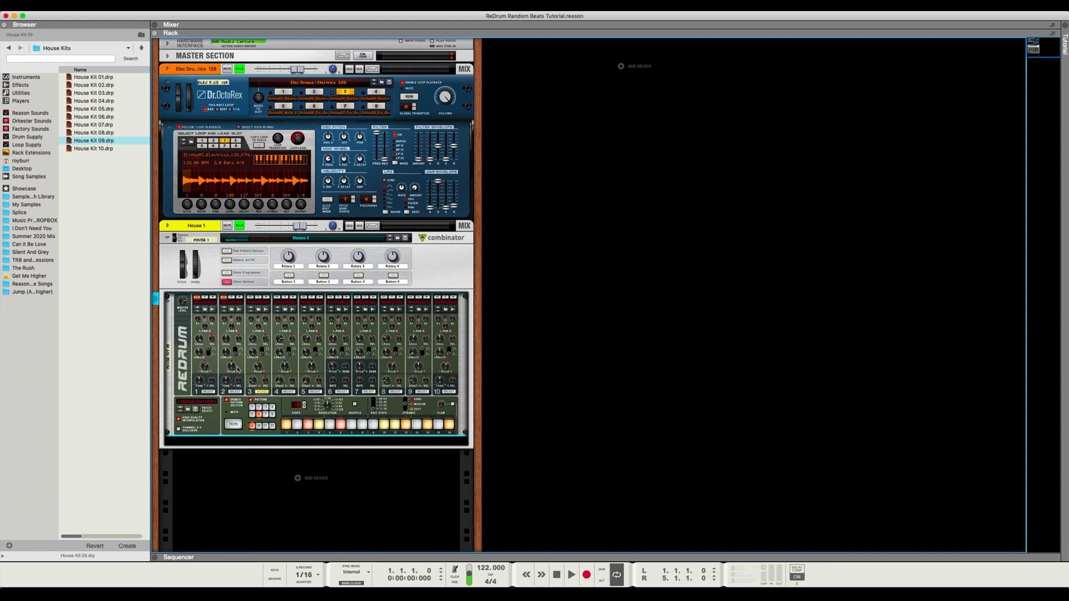
# Play pattern 6 with the Dr. OctoRex solo switched off, check the solo of drum channel 3, and stop.
pyautogui.press('space')
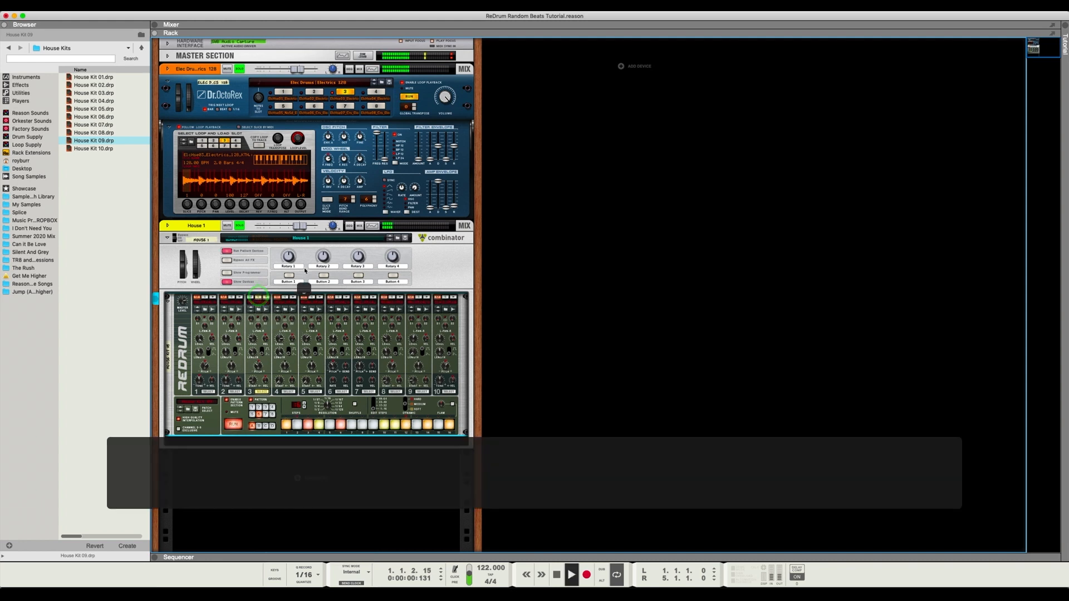
pyautogui.click(239, 68)
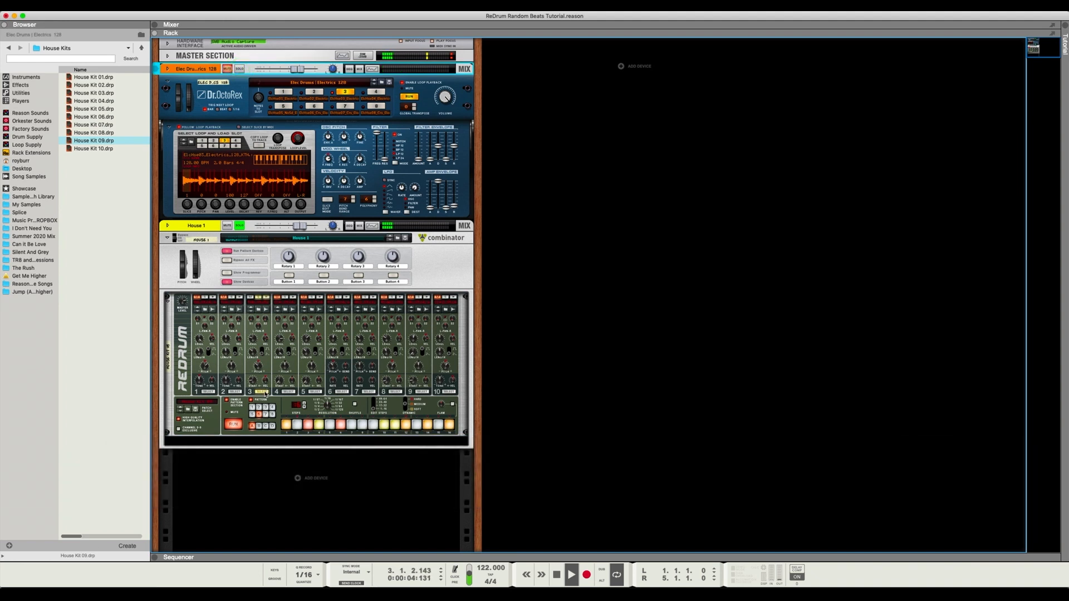
pyautogui.click(257, 299)
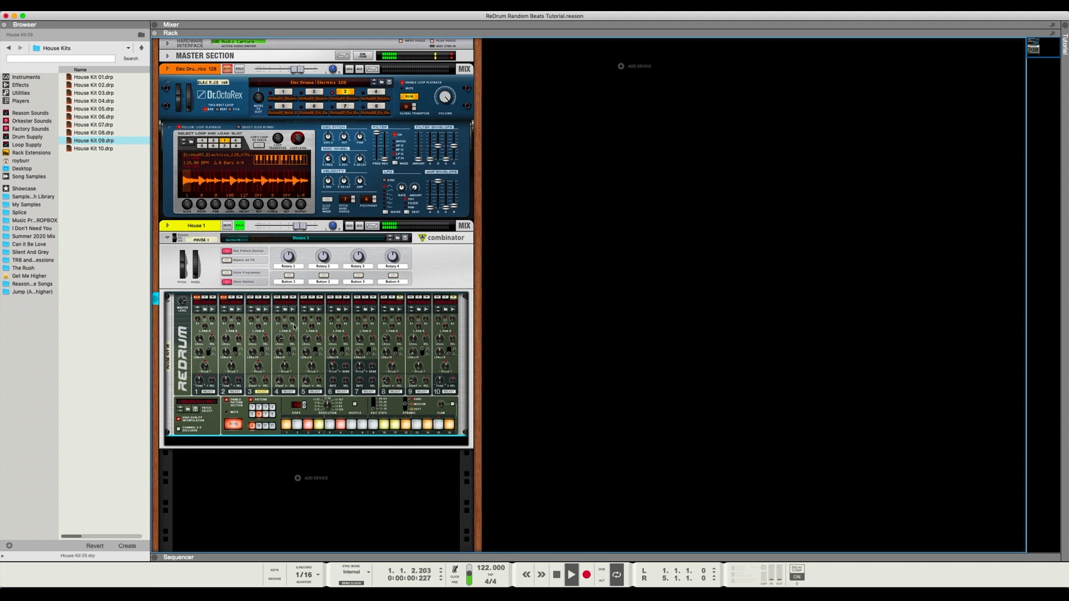
pyautogui.press('space')
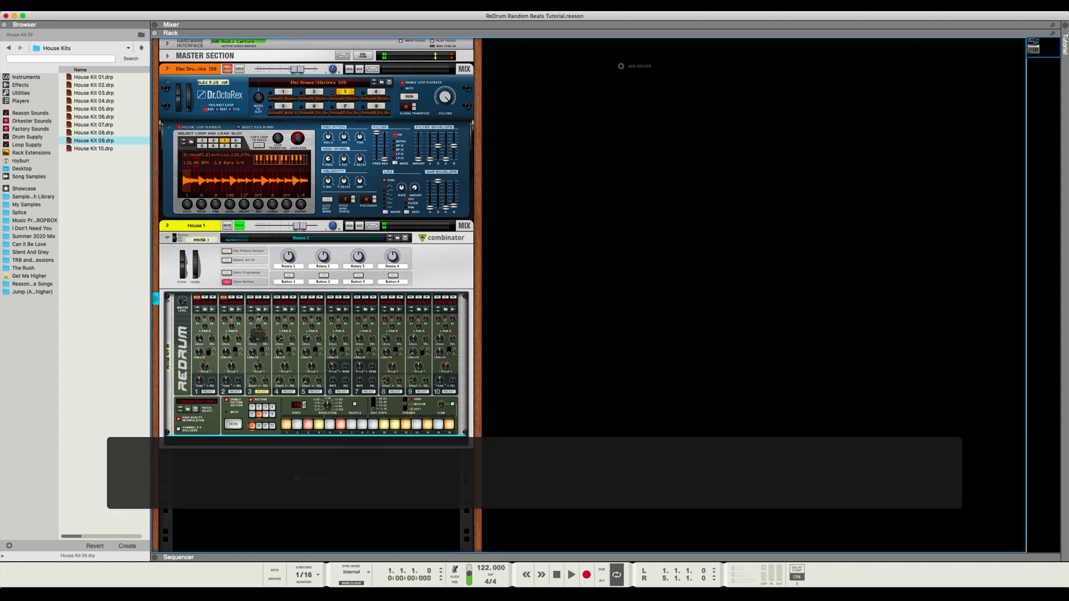
# Step drum channel 3 through the next samples while pattern 6 plays, and adjust the channel's level.
pyautogui.click(251, 315)
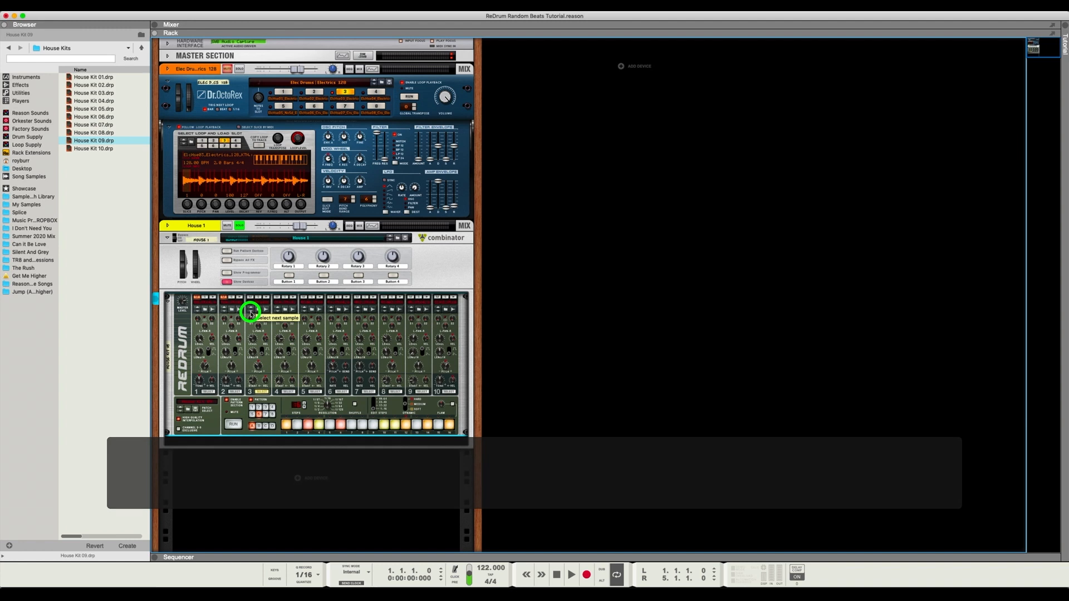
pyautogui.press('space')
pyautogui.click(251, 315)
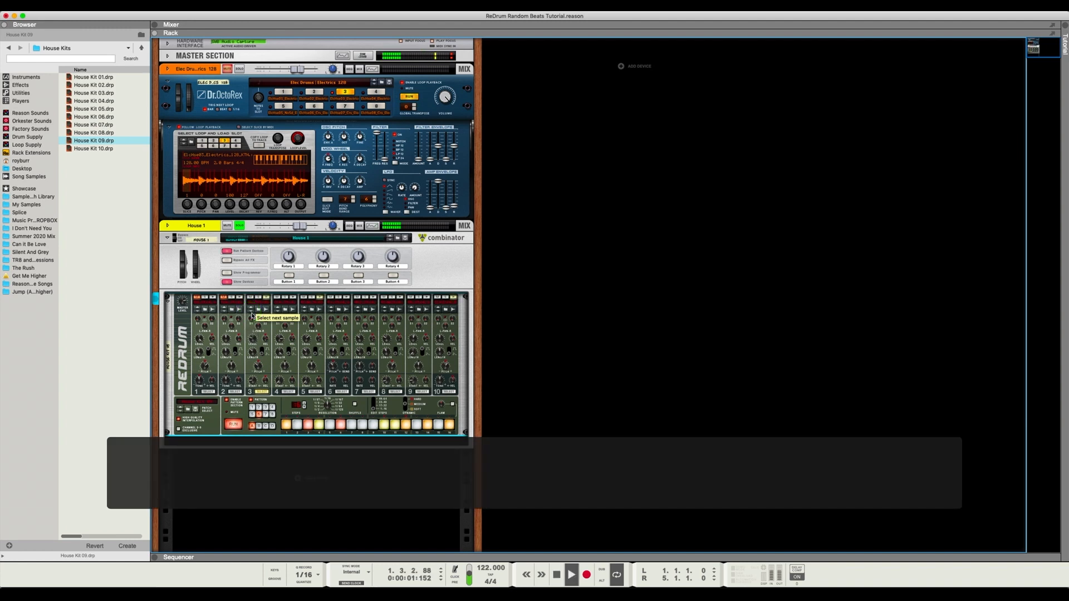
pyautogui.click(251, 315)
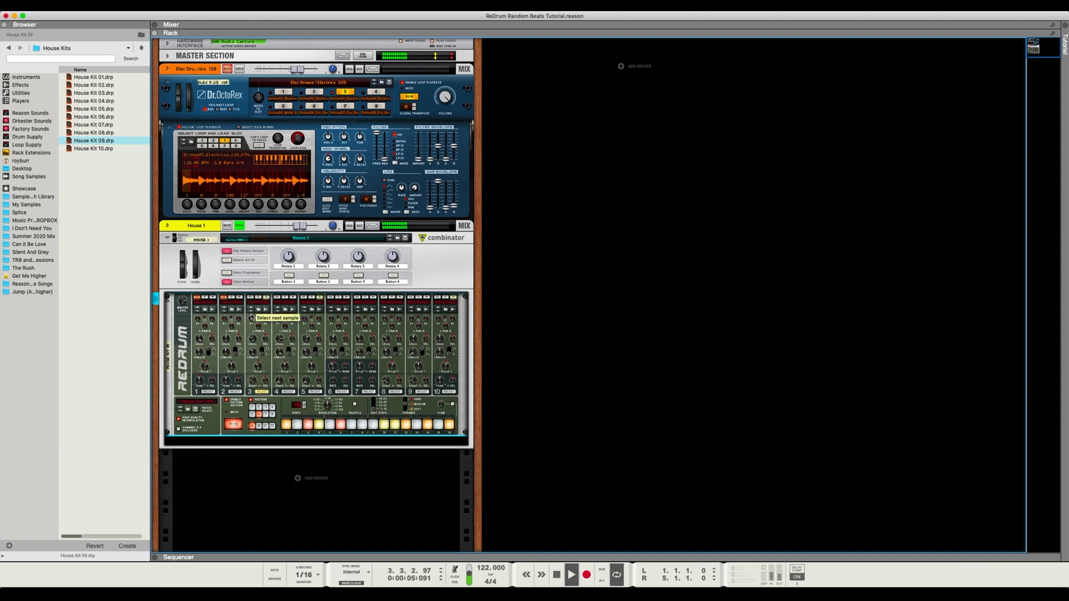
pyautogui.click(254, 336)
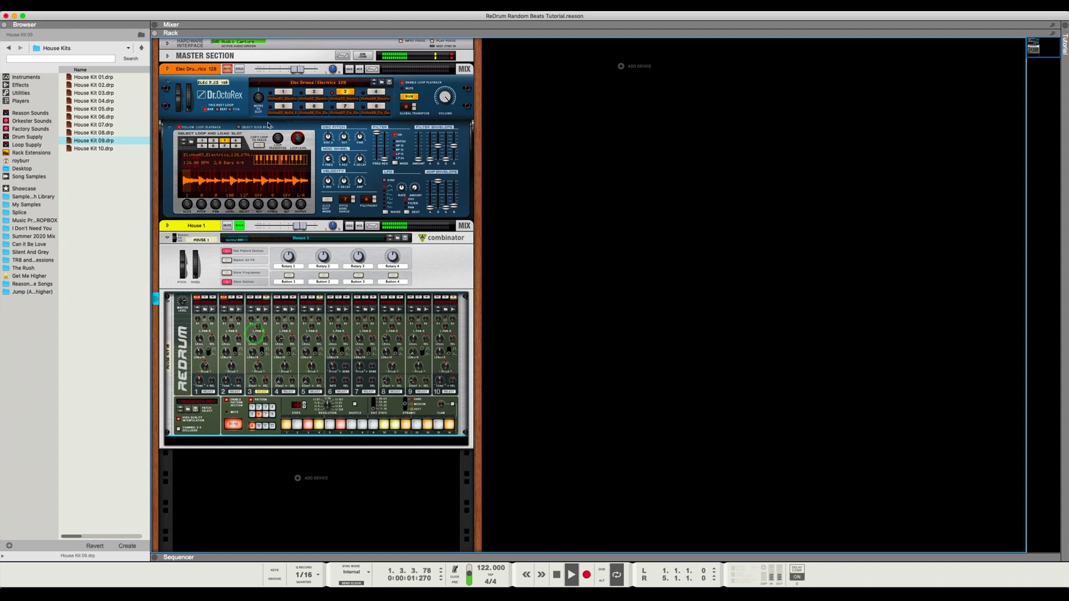
# Solo the Dr. OctoRex channel again, raise the House 1 mix channel level slightly, and stop playback.
pyautogui.click(240, 69)
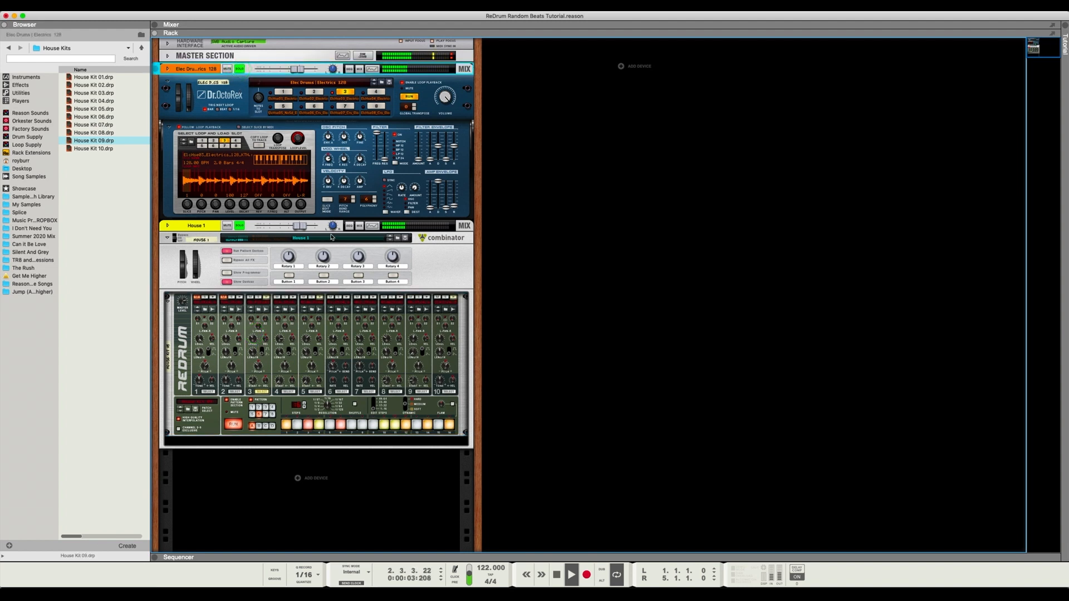
pyautogui.click(302, 225)
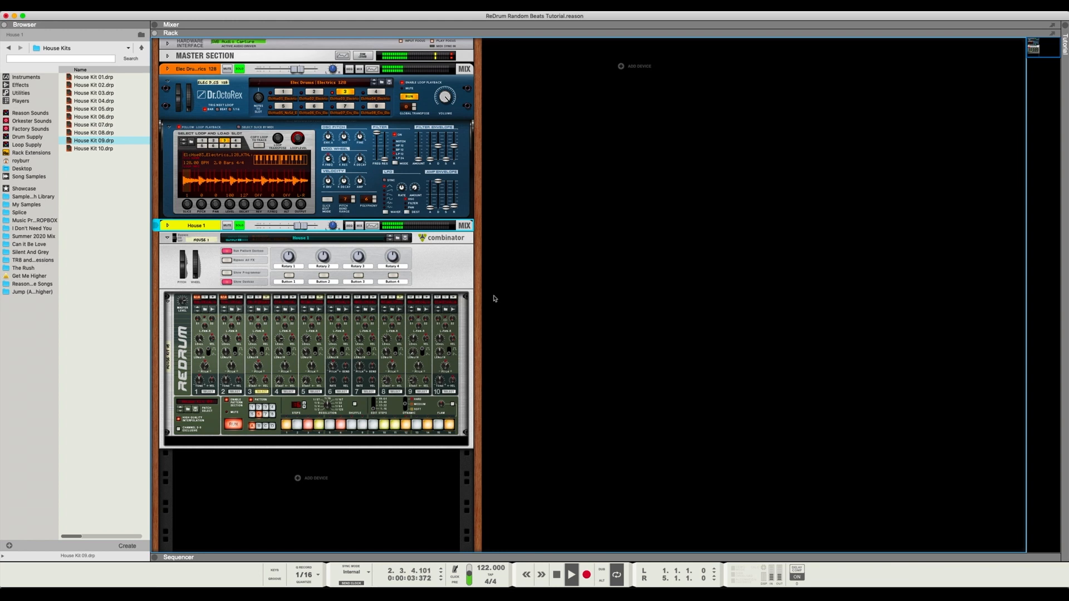
pyautogui.press('space')
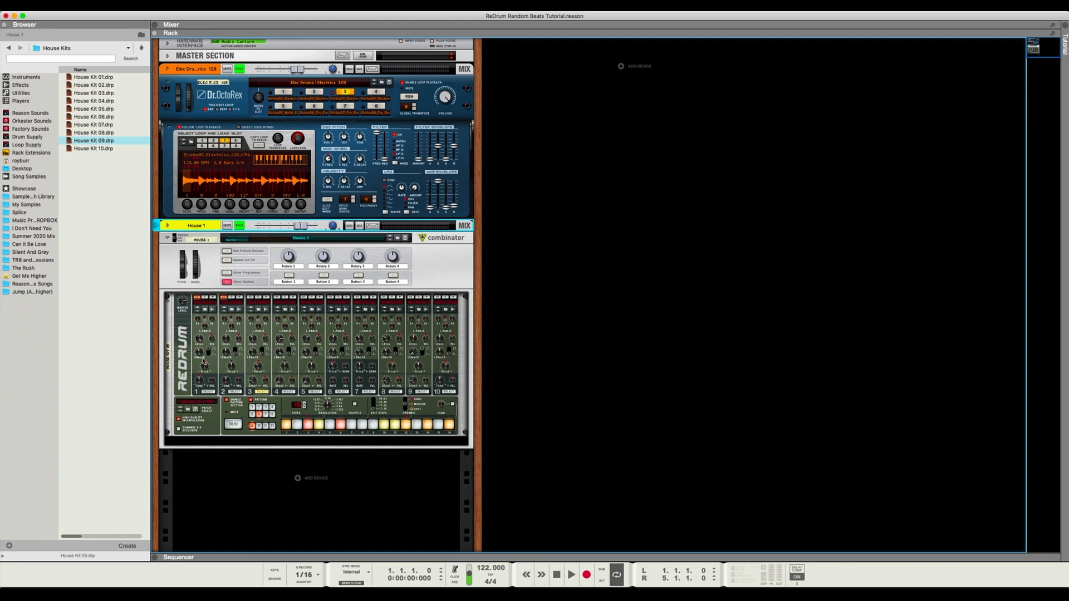
# Unplug Dr. OctoRex's main outputs from its mix channel and move the device into the House 1 Combinator below Redrum.
pyautogui.press('Tab')
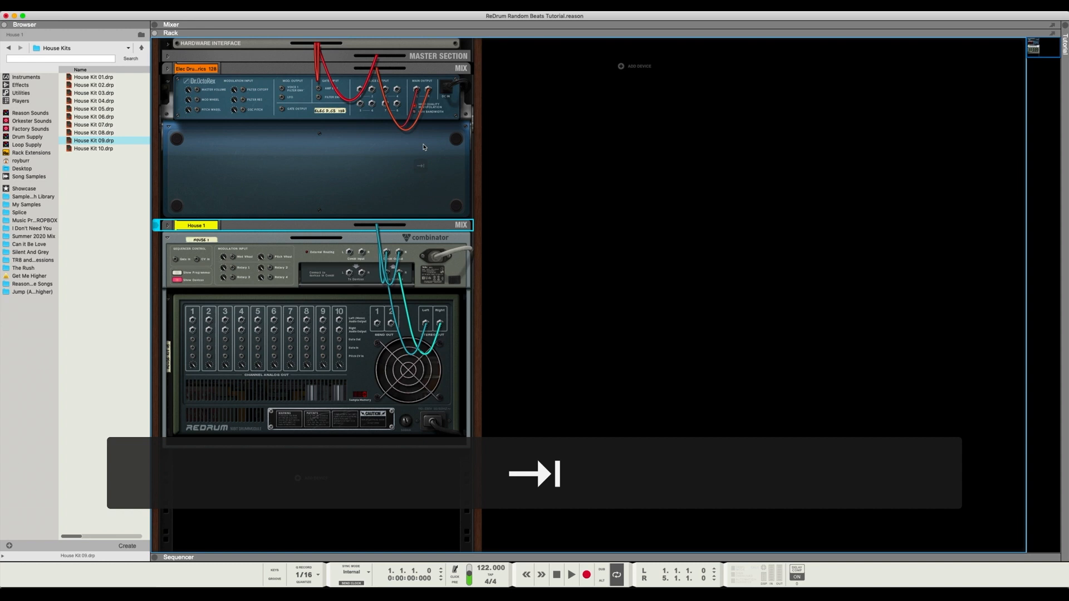
pyautogui.moveTo(417, 90); pyautogui.dragTo(349, 71)
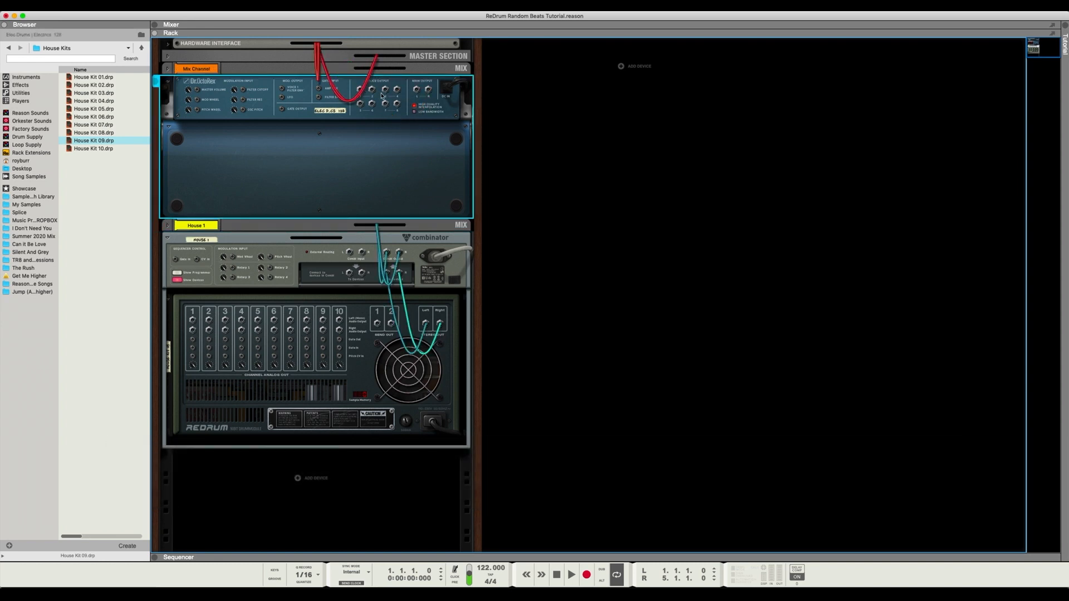
pyautogui.press('Tab')
pyautogui.moveTo(165, 132); pyautogui.dragTo(188, 444)
# Unplug Redrum's stereo outputs from the Combinator inputs on the back of the rack.
pyautogui.press('Tab')
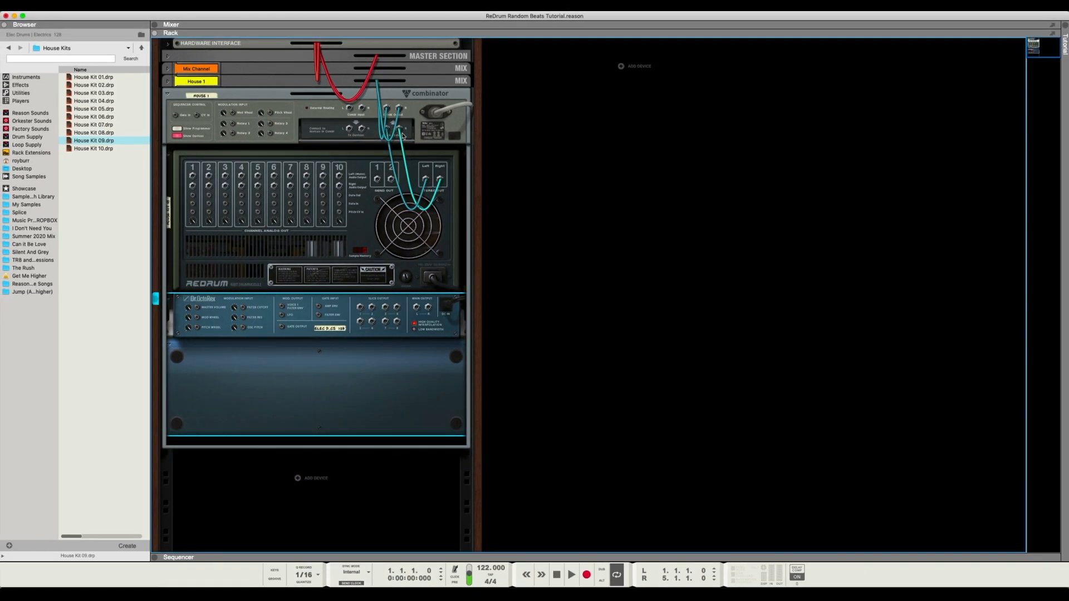
pyautogui.moveTo(427, 180); pyautogui.dragTo(391, 179)
pyautogui.moveTo(439, 179); pyautogui.dragTo(399, 168)
# Add a Line Mixer 6:2 and a Mixer 14:2 above Redrum in the Combinator, and unplug the Mixer 14:2 master output.
pyautogui.click(22, 92)
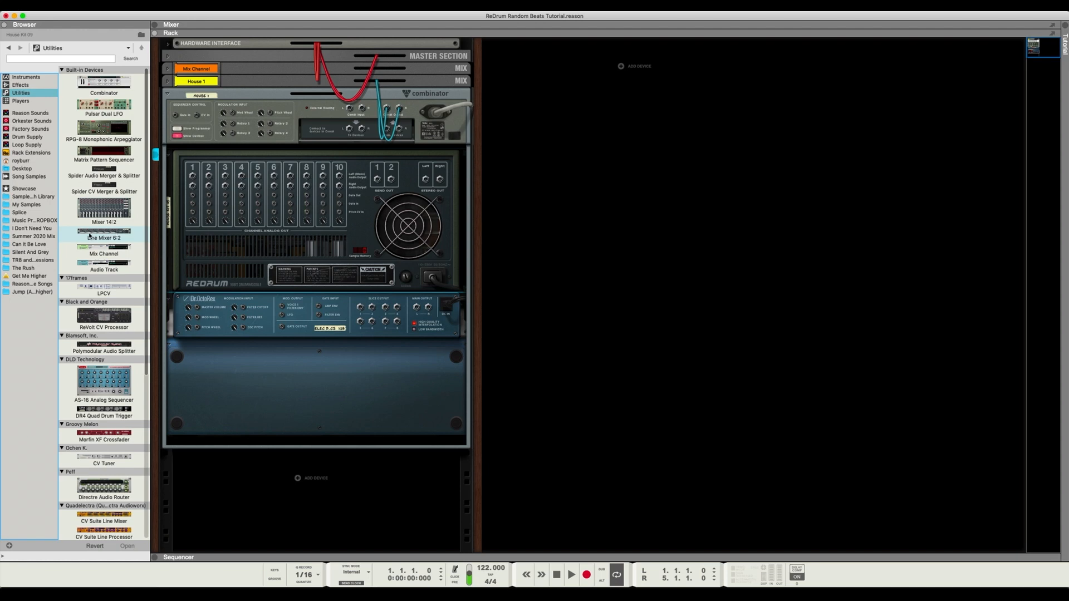
pyautogui.moveTo(93, 235); pyautogui.dragTo(180, 161)
pyautogui.moveTo(105, 212); pyautogui.dragTo(210, 188)
pyautogui.moveTo(434, 196); pyautogui.dragTo(448, 163)
pyautogui.press('Tab')
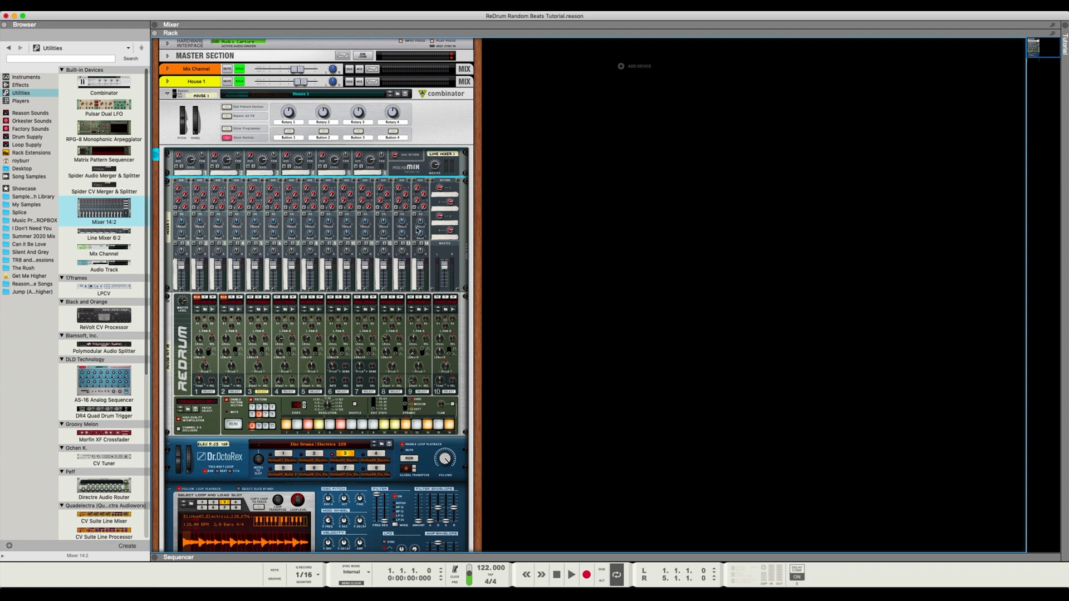
# Delete the Line Mixer 6:2 from the Combinator, keeping the Mixer 14:2.
pyautogui.click(415, 168)
pyautogui.click(398, 199)
pyautogui.click(402, 169)
pyautogui.press('super+BackSpace')
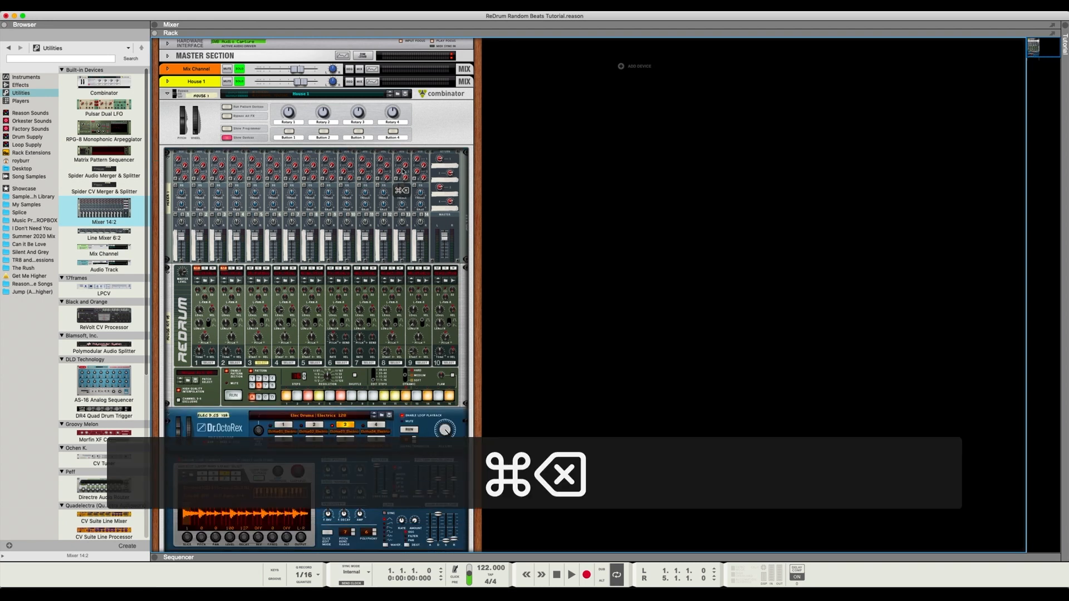
pyautogui.press('Tab')
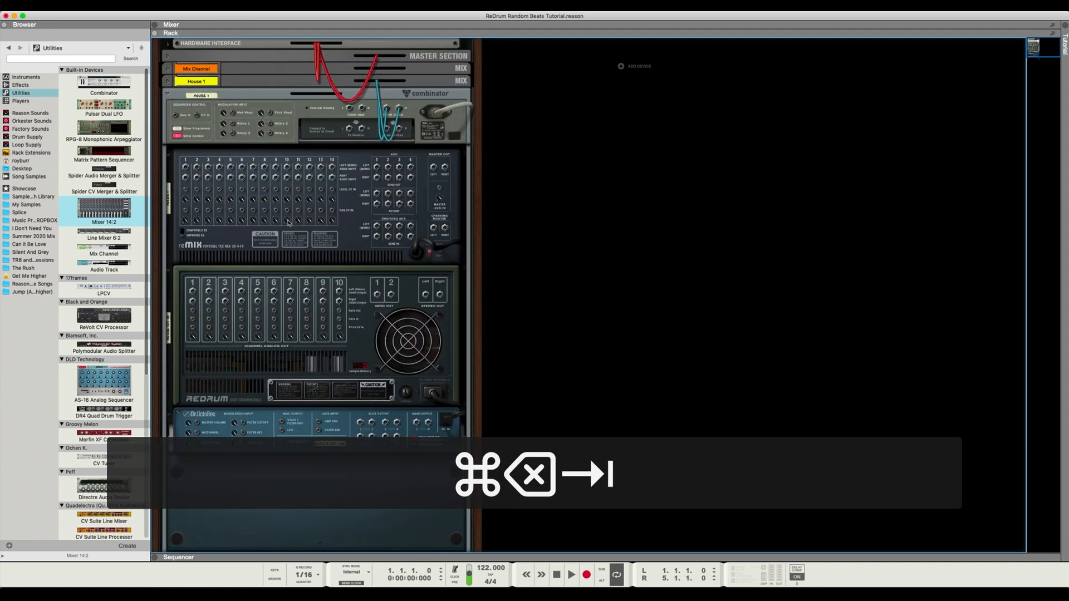
pyautogui.press('Tab')
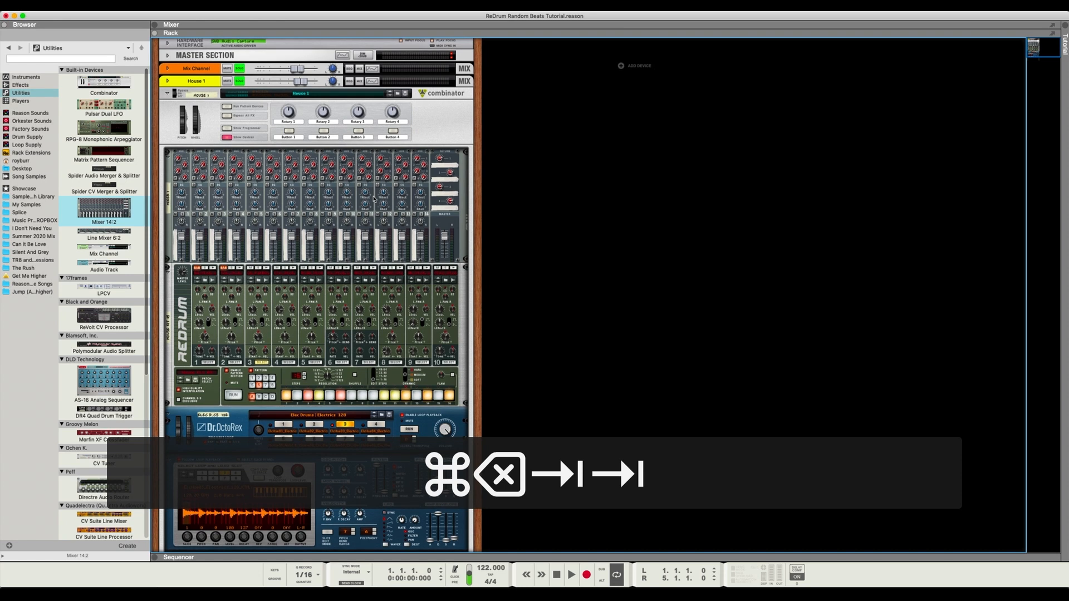
# Connect Redrum's individual drum outputs 1 to 4 to channels 1 to 4 of the Mixer 14:2.
pyautogui.press('Tab')
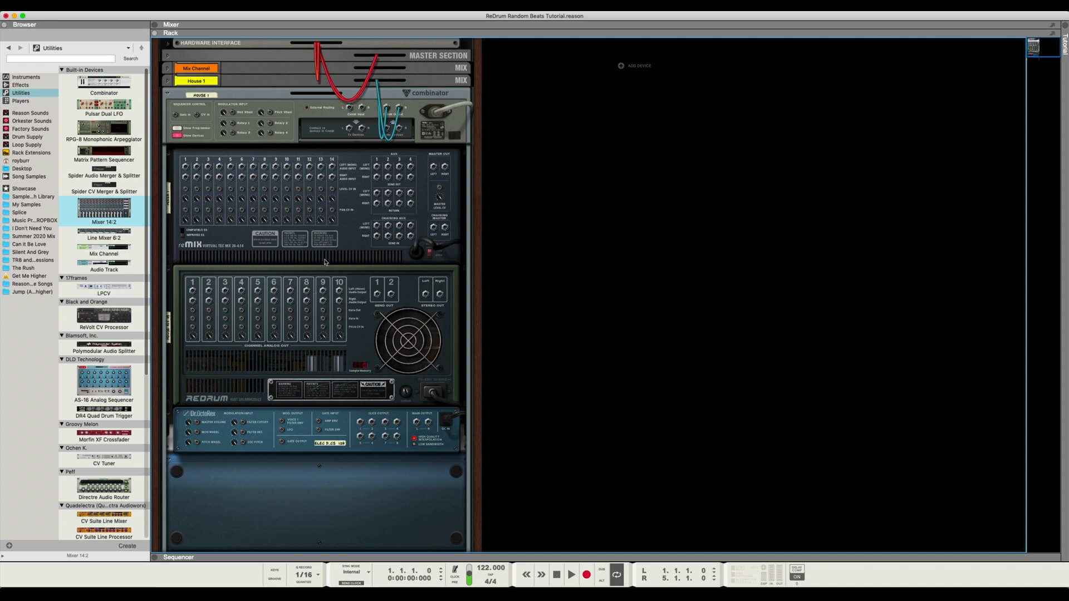
pyautogui.moveTo(192, 291); pyautogui.dragTo(185, 167)
pyautogui.moveTo(208, 287); pyautogui.dragTo(196, 167)
pyautogui.moveTo(225, 290); pyautogui.dragTo(219, 167)
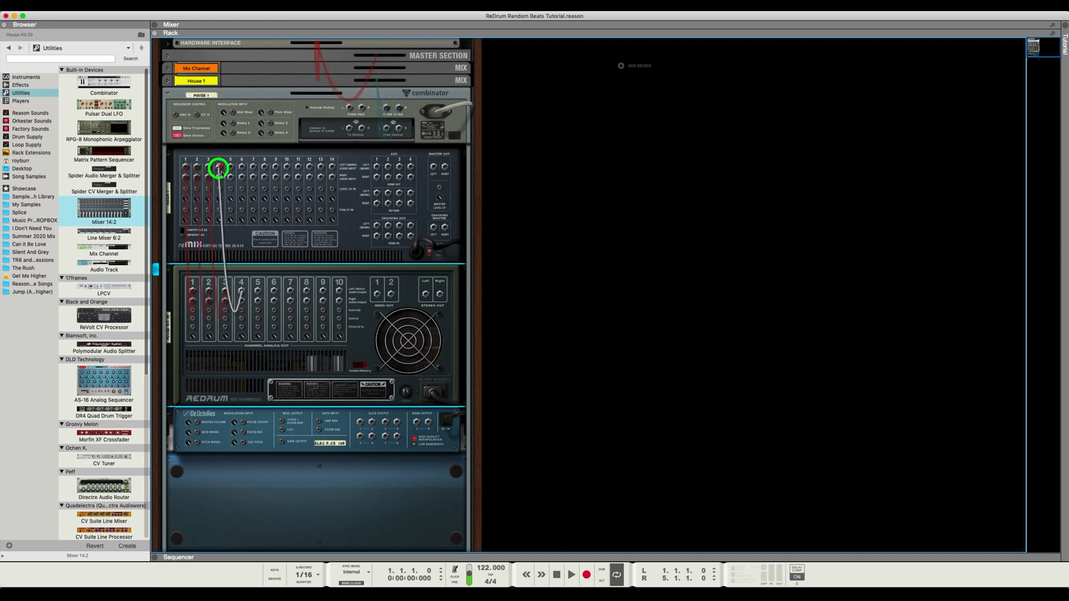
pyautogui.press('Tab')
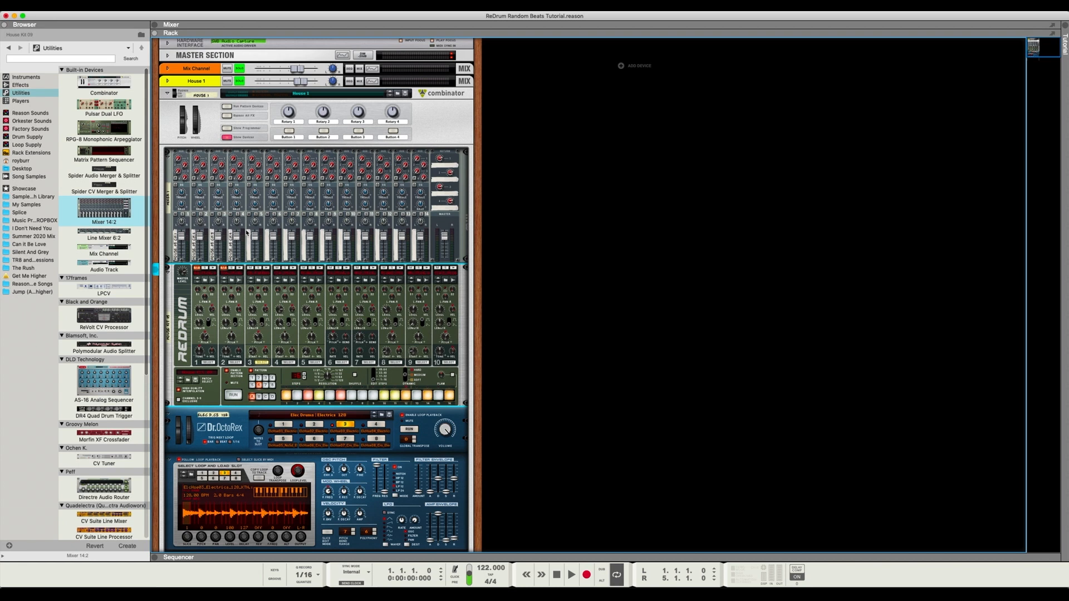
# Unplug the individual drum output cables from the Mixer 14:2 channels.
pyautogui.press('Tab')
pyautogui.click(209, 154)
pyautogui.moveTo(209, 155); pyautogui.dragTo(190, 160)
# Connect Redrum's stereo output to Mixer 14:2 channel 1 and Dr. OctoRex's main output to channel 11.
pyautogui.moveTo(426, 294); pyautogui.dragTo(186, 167)
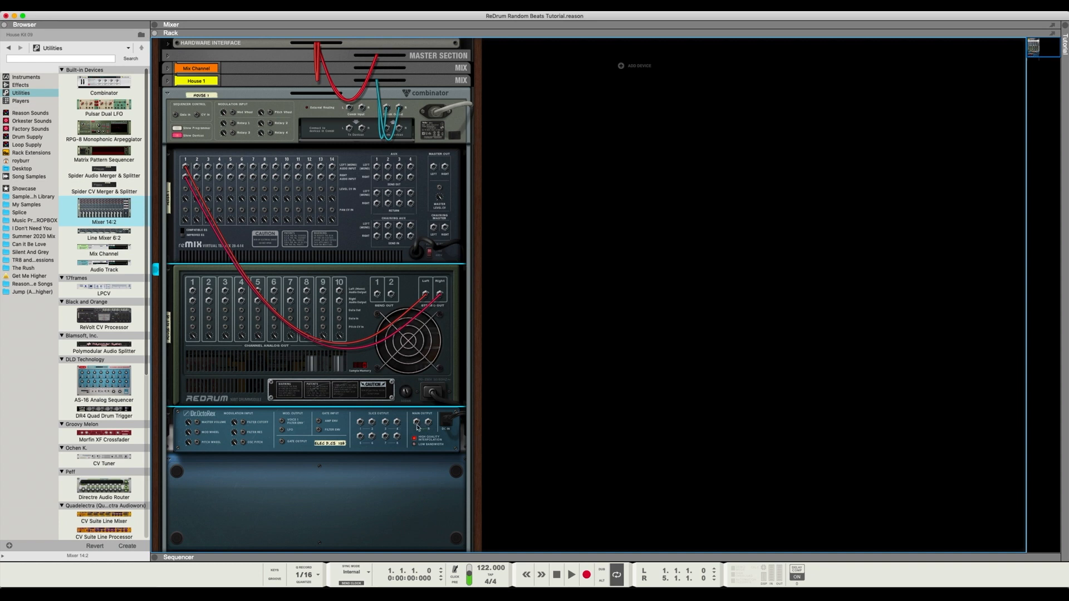
pyautogui.moveTo(417, 426); pyautogui.dragTo(196, 166)
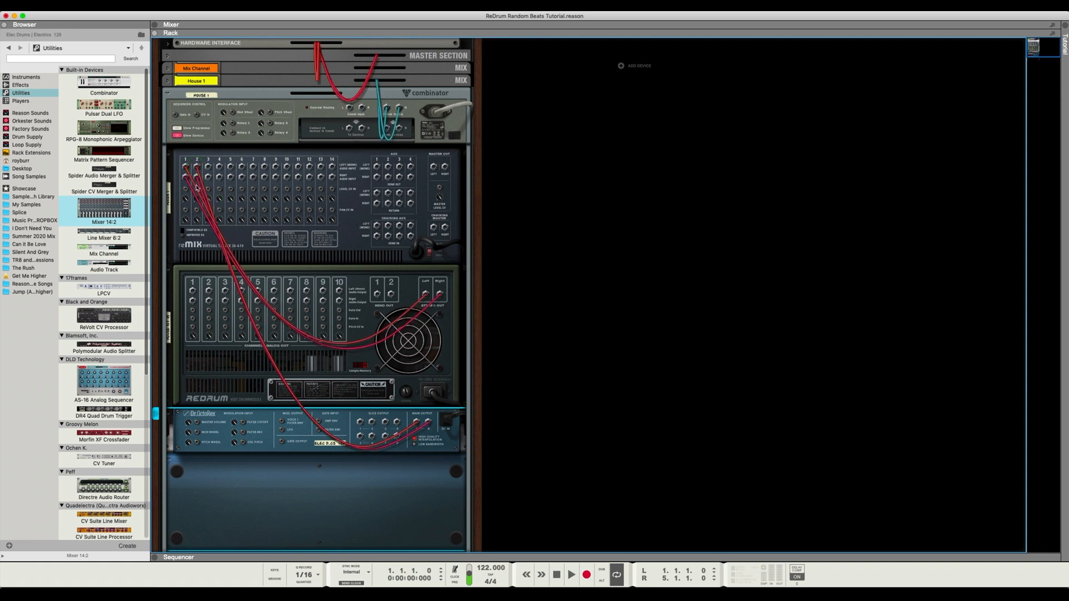
pyautogui.moveTo(196, 166); pyautogui.dragTo(301, 177)
# Try Redrum's drum output 1 instead of its stereo output on mixer channel 1, and reconnect the stereo output there.
pyautogui.moveTo(426, 295); pyautogui.dragTo(399, 273)
pyautogui.moveTo(191, 291); pyautogui.dragTo(179, 161)
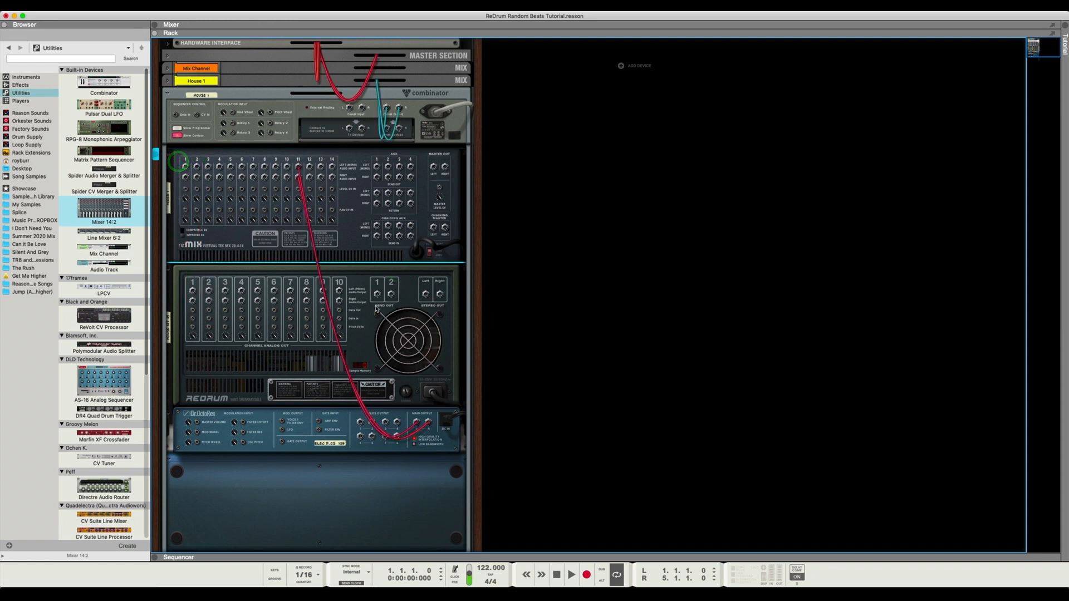
pyautogui.moveTo(424, 298); pyautogui.dragTo(184, 165)
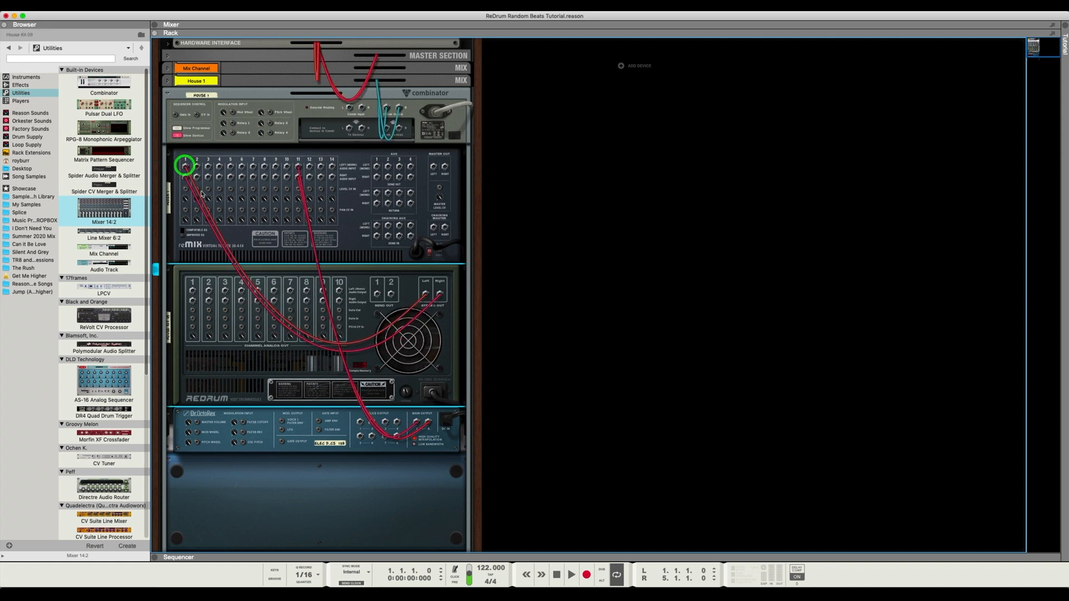
pyautogui.press('Tab')
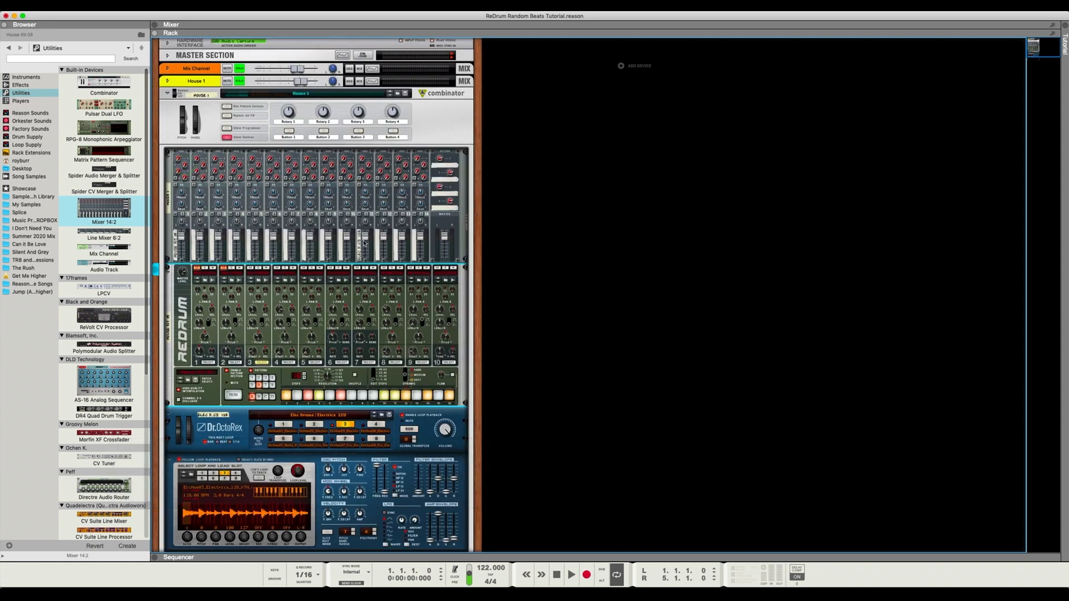
pyautogui.press('Tab')
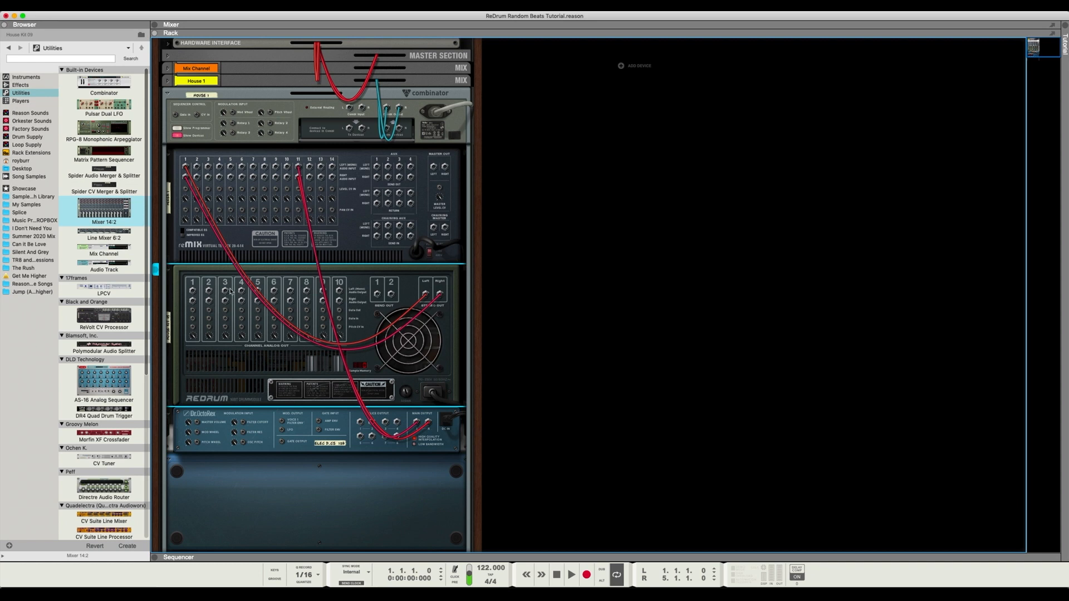
pyautogui.moveTo(425, 294); pyautogui.dragTo(411, 275)
pyautogui.moveTo(193, 291)
pyautogui.mouseDown()
pyautogui.moveTo(189, 167)
pyautogui.moveTo(188, 288)
pyautogui.moveTo(194, 270)
pyautogui.mouseUp()
pyautogui.moveTo(424, 294); pyautogui.dragTo(186, 167)
# Connect Redrum's drum output 2 to mixer channel 2, and the mixer's master output to the Combinator.
pyautogui.moveTo(210, 293); pyautogui.dragTo(198, 167)
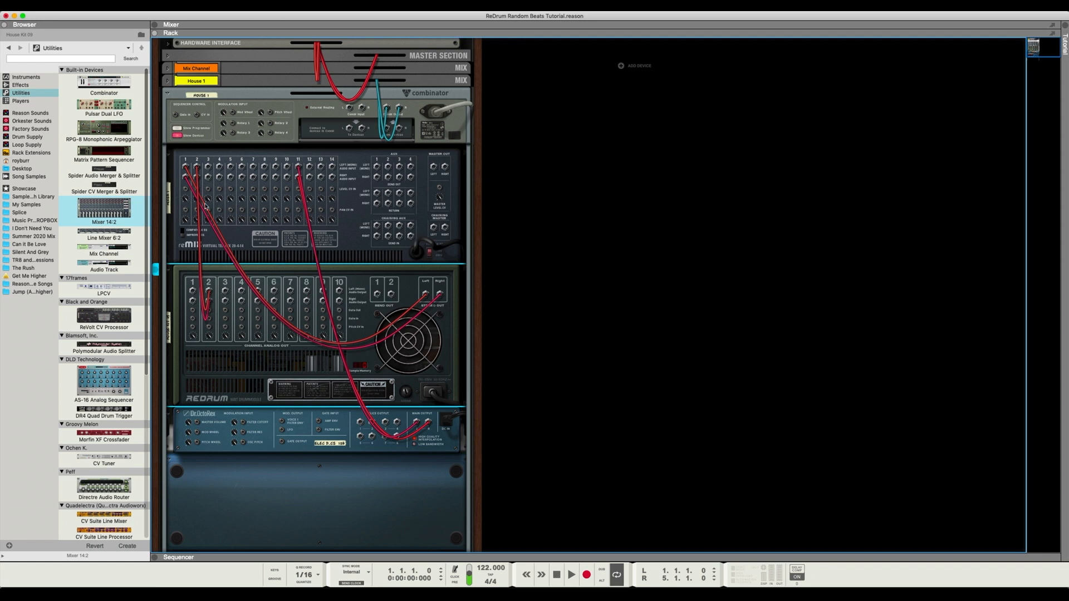
pyautogui.press('Tab')
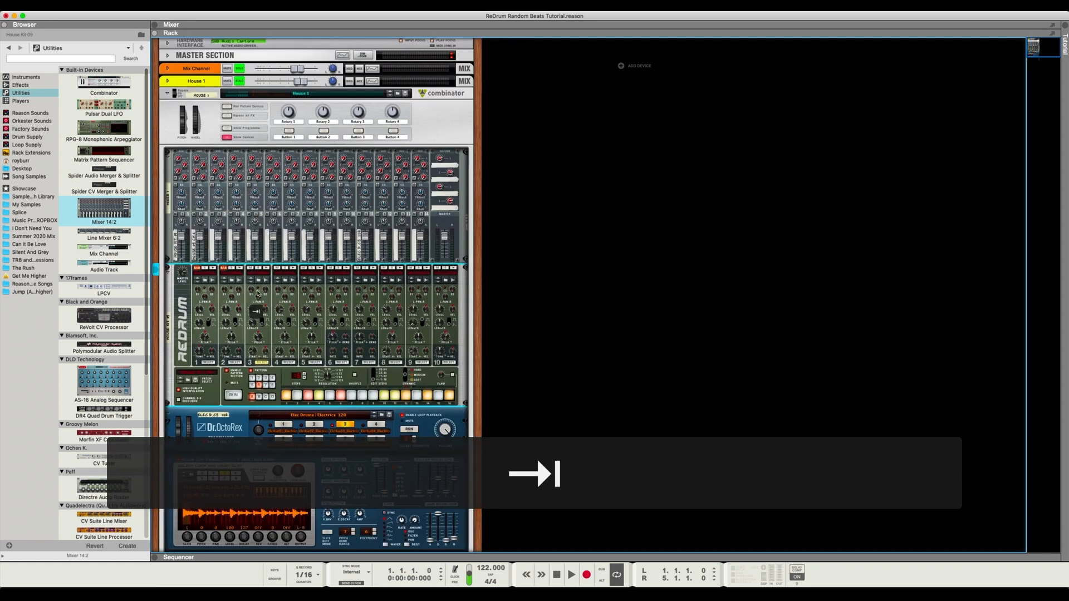
pyautogui.press('Tab')
pyautogui.moveTo(435, 169); pyautogui.dragTo(389, 131)
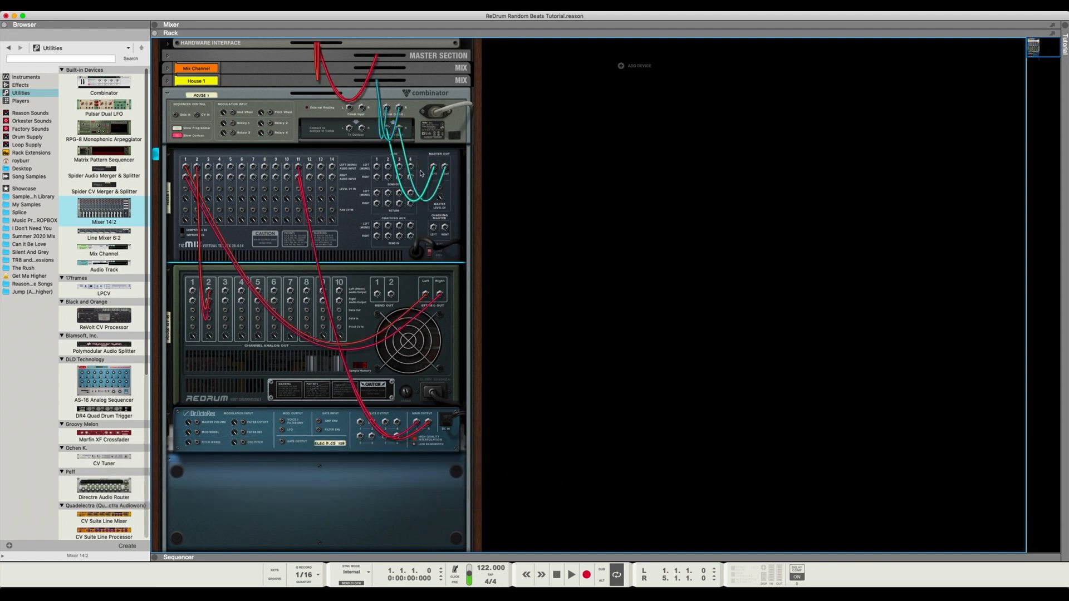
# Unfold the House 1 mix channel and return to the front of the rack.
pyautogui.click(170, 82)
pyautogui.click(169, 82)
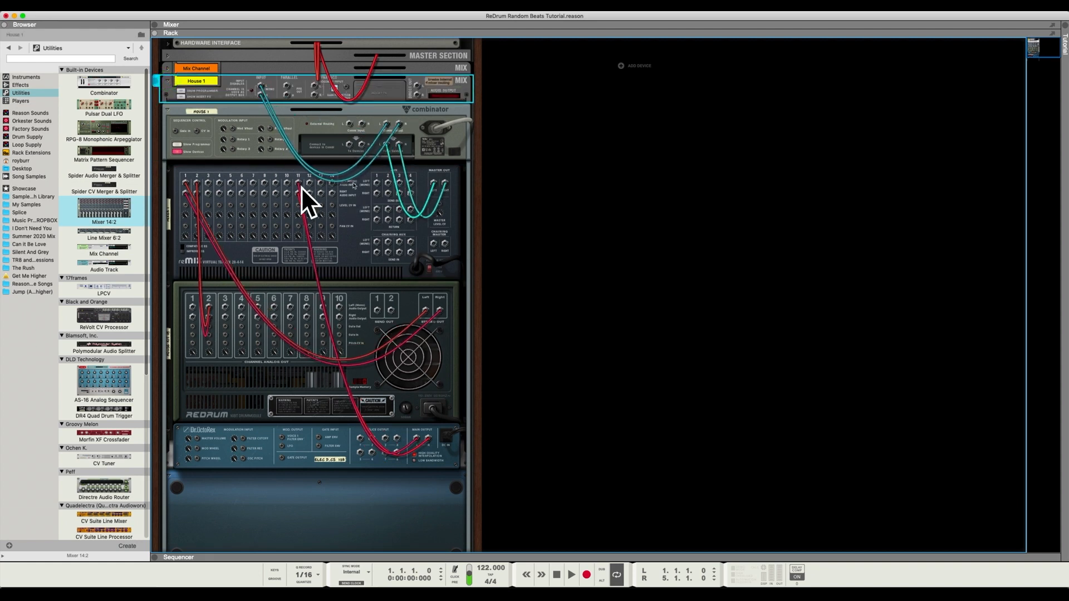
pyautogui.press('Tab')
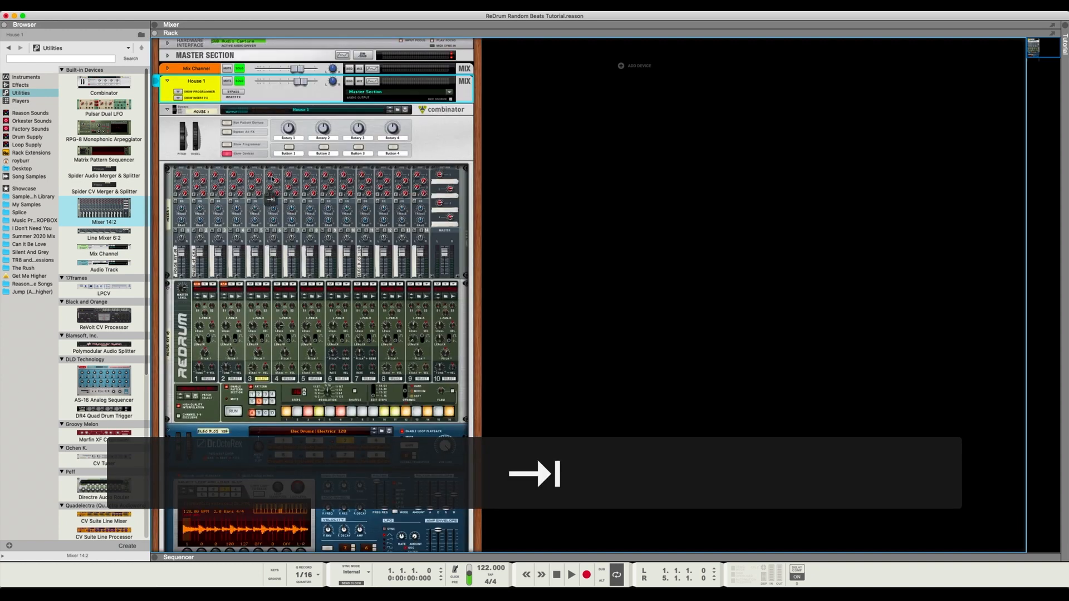
# Mute Dr. OctoRex's channel 11 on the Mixer 14:2 and start playback.
pyautogui.scroll(-3, 291, 295)
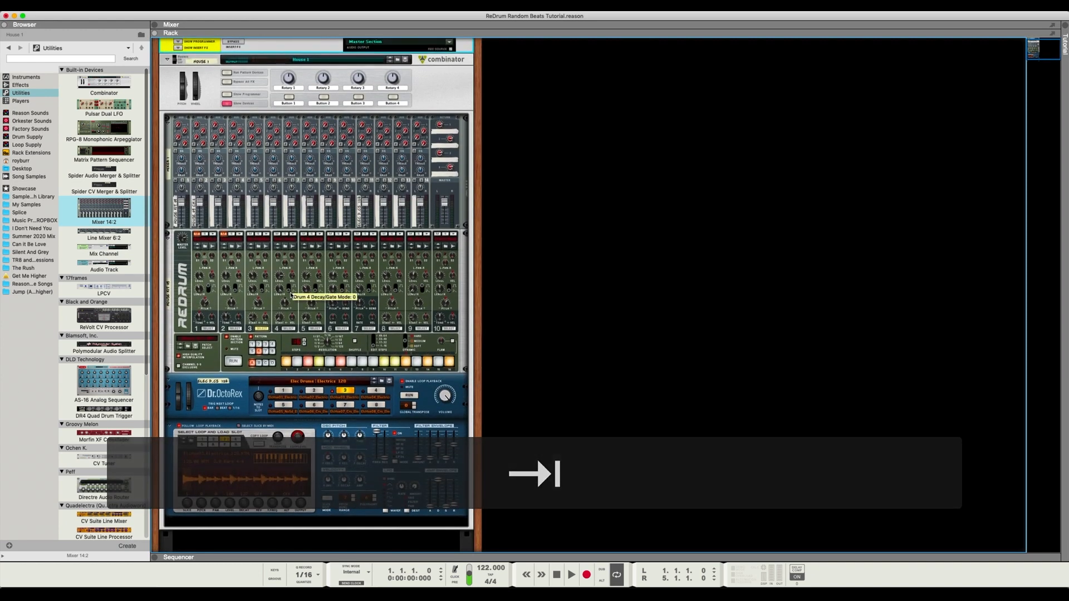
pyautogui.scroll(1, 334, 245)
pyautogui.click(359, 199)
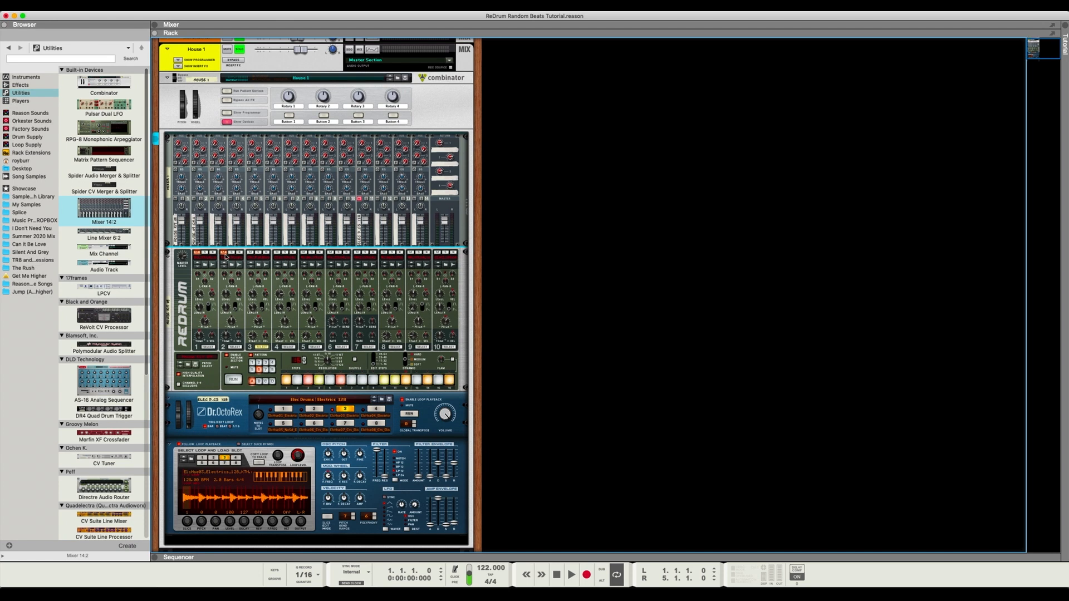
pyautogui.press('space')
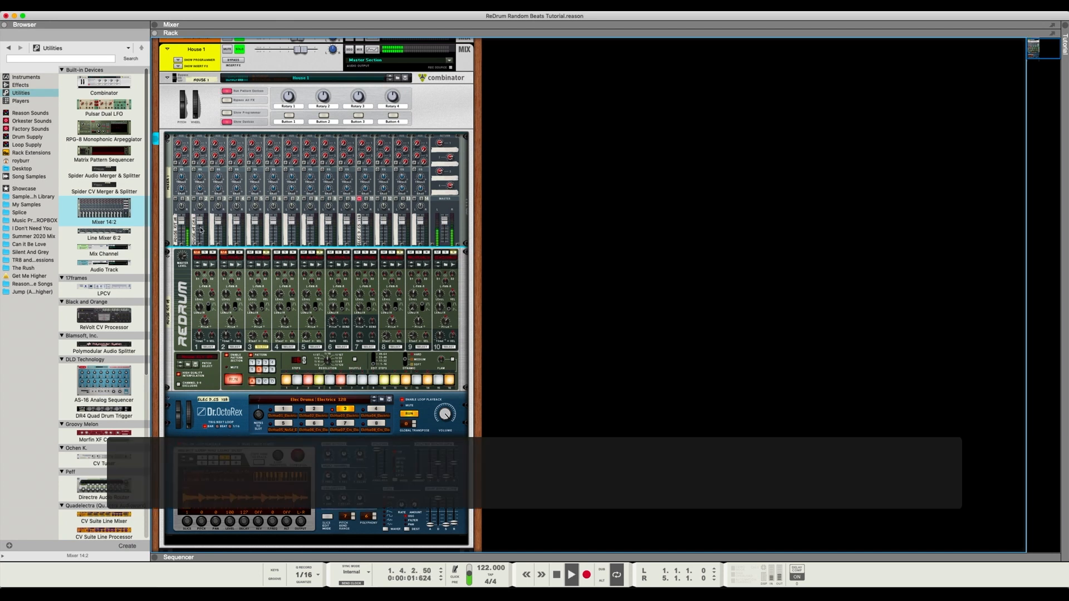
# Solo channel 1 on the Mixer 14:2, check the rear cabling during playback, and stop.
pyautogui.click(183, 198)
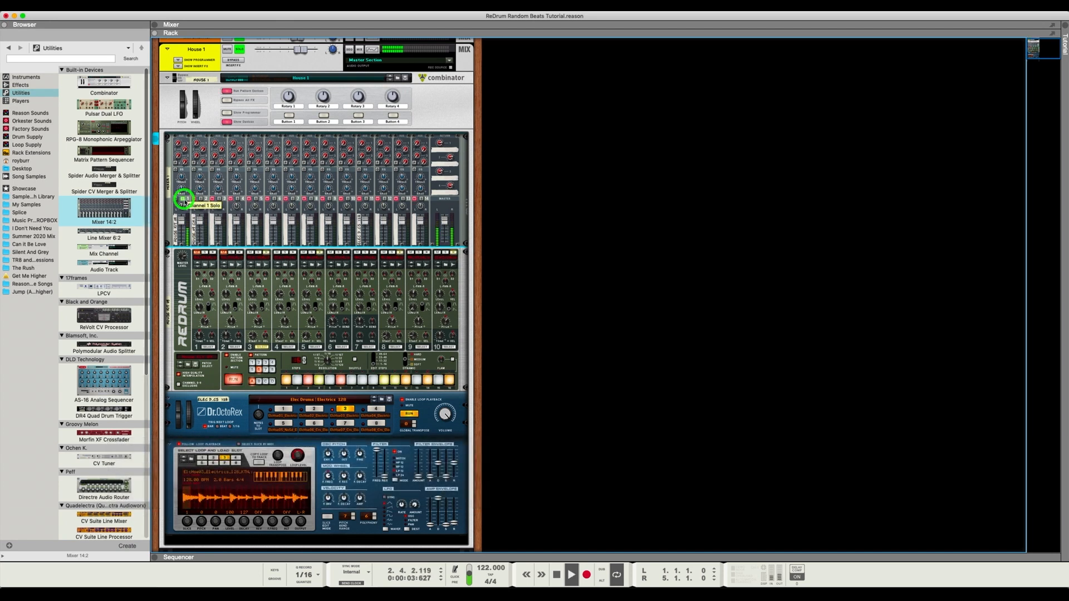
pyautogui.press('Tab')
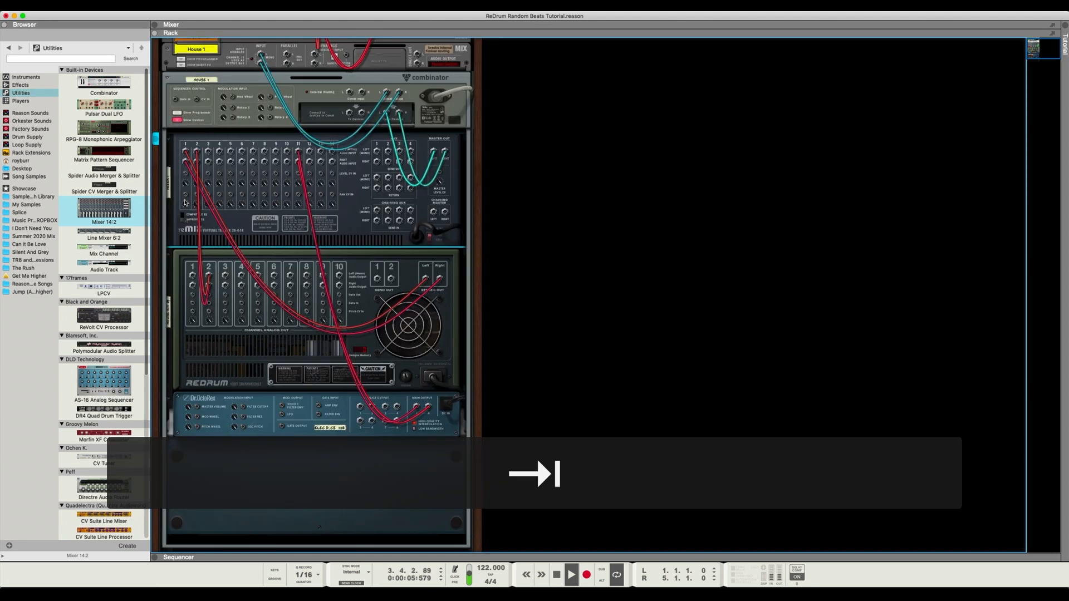
pyautogui.press('Tab')
pyautogui.press('space')
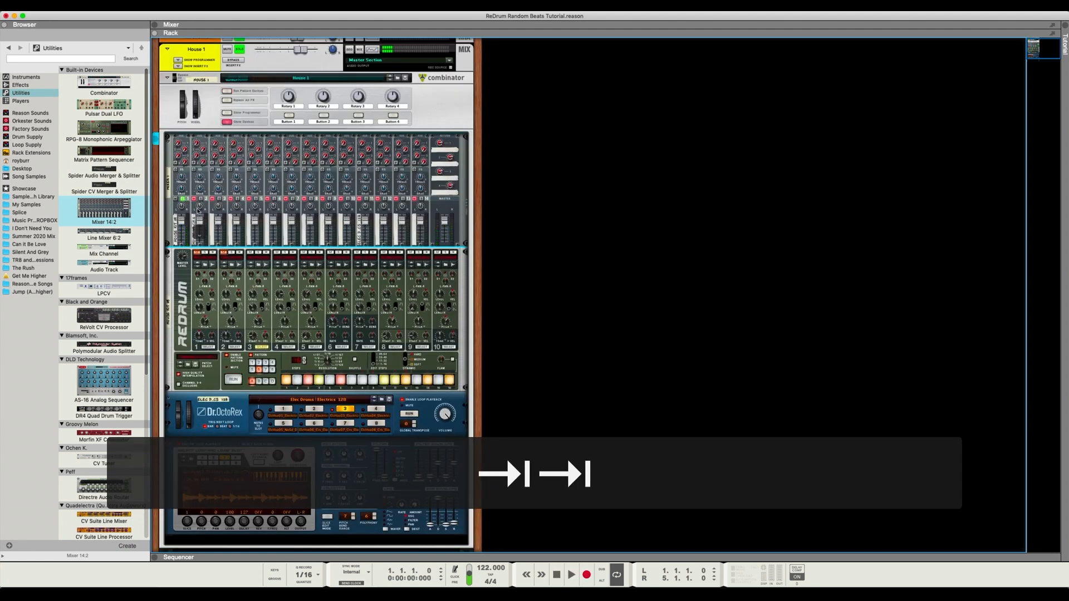
# Unplug Redrum's drum output 2 from the mixer, select drum channel 8, and connect its output to mixer channel 8.
pyautogui.press('Tab')
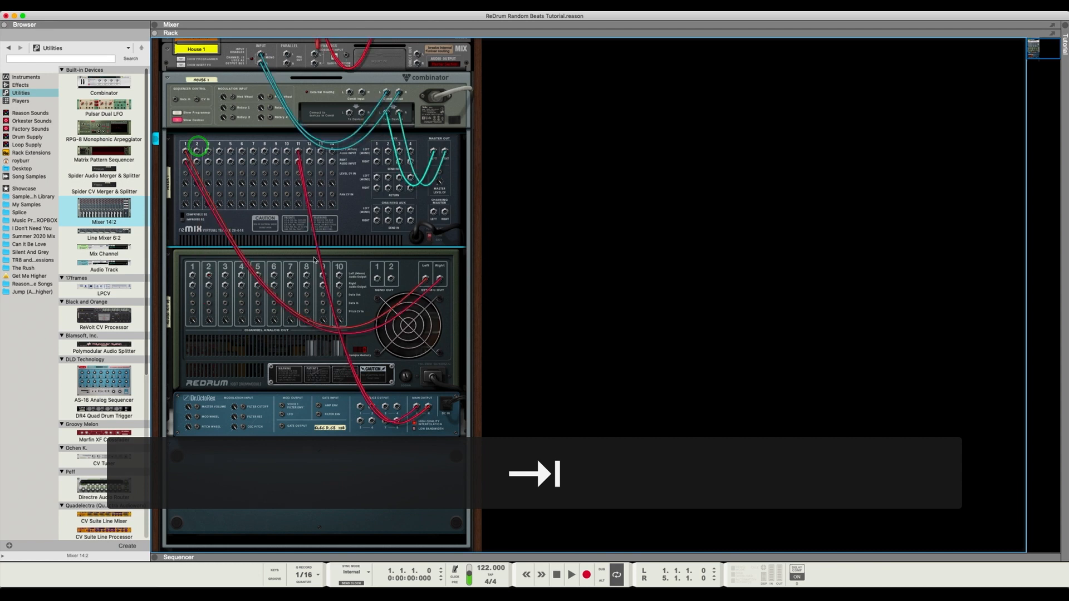
pyautogui.press('Tab')
pyautogui.click(395, 347)
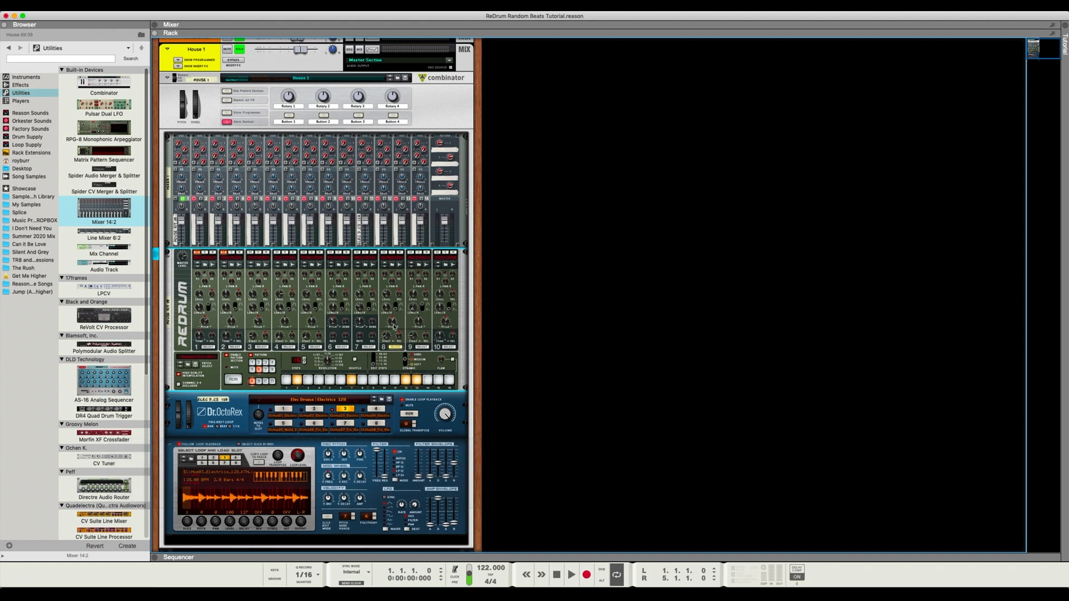
pyautogui.press('Tab')
pyautogui.moveTo(306, 276); pyautogui.dragTo(265, 153)
pyautogui.moveTo(197, 162); pyautogui.dragTo(266, 162)
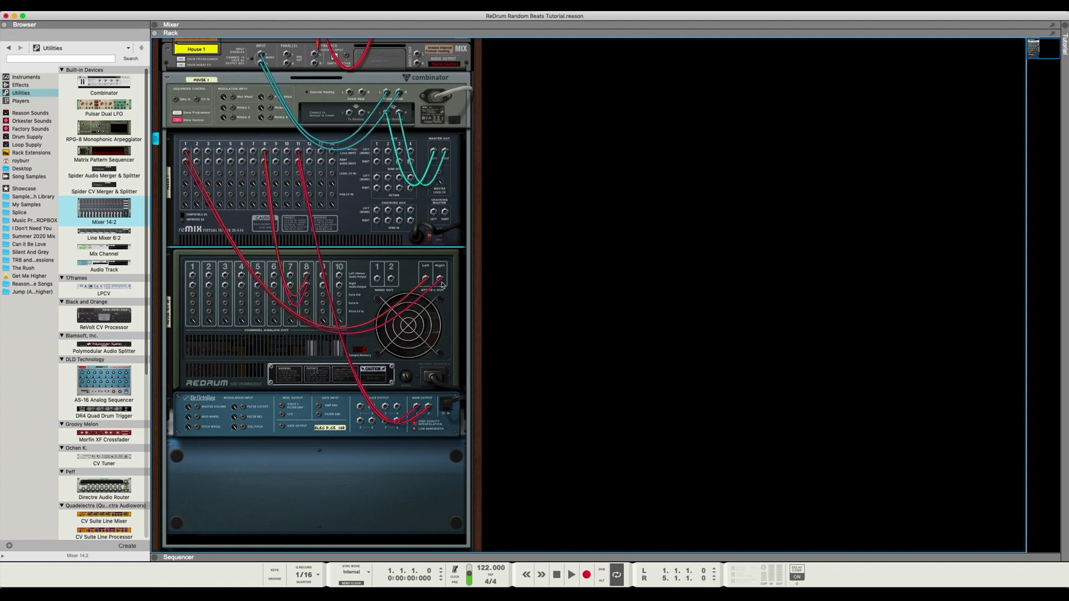
# Solo channel 8 on the Mixer 14:2, switch off the channel 1 solo, and play the pattern while checking the cabling.
pyautogui.press('Tab')
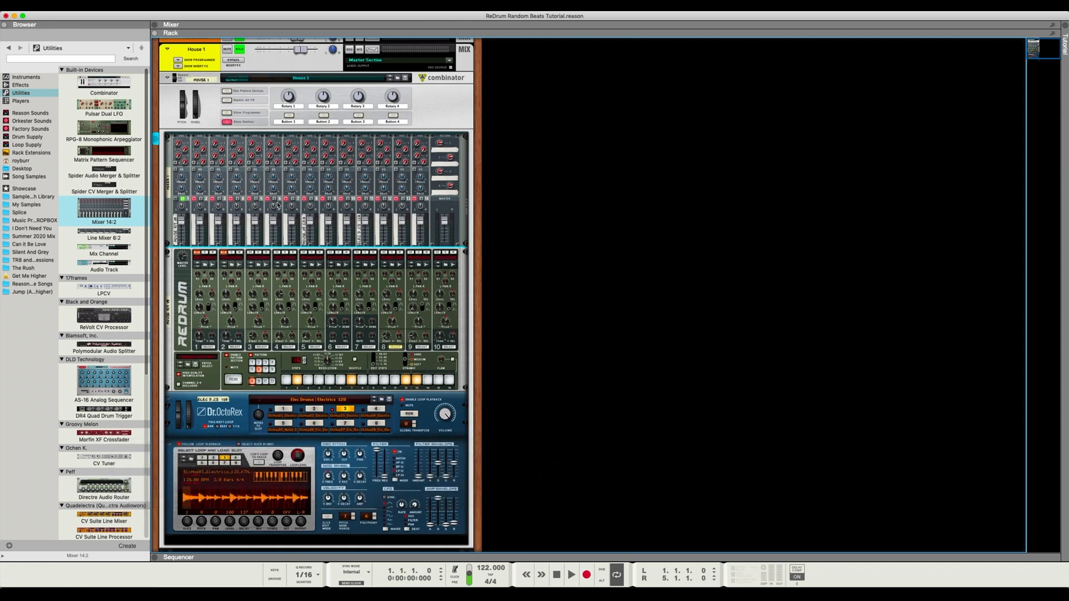
pyautogui.click(311, 199)
pyautogui.click(183, 198)
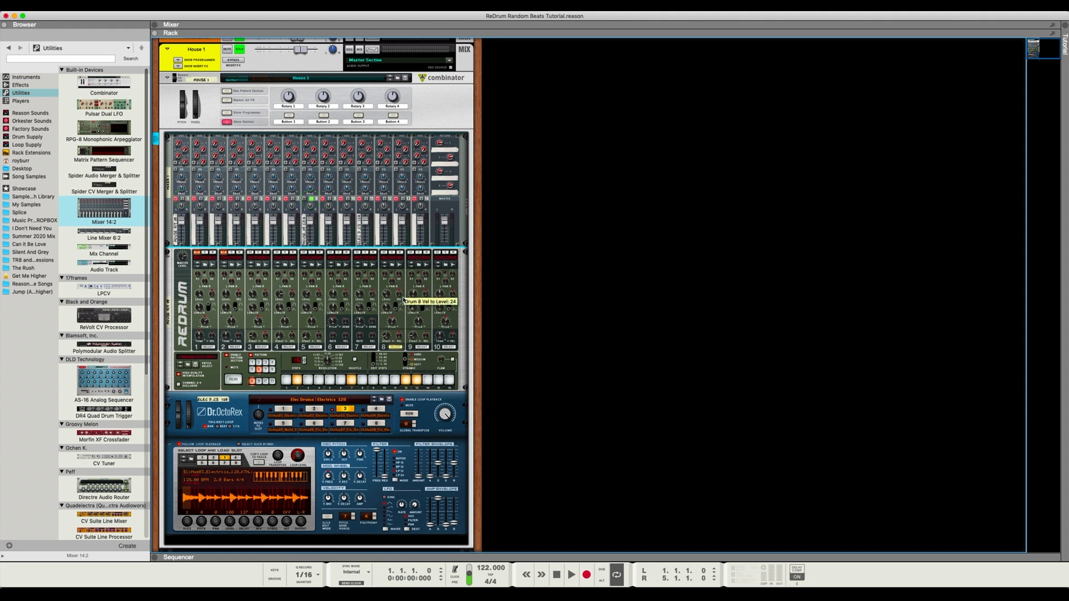
pyautogui.press('space')
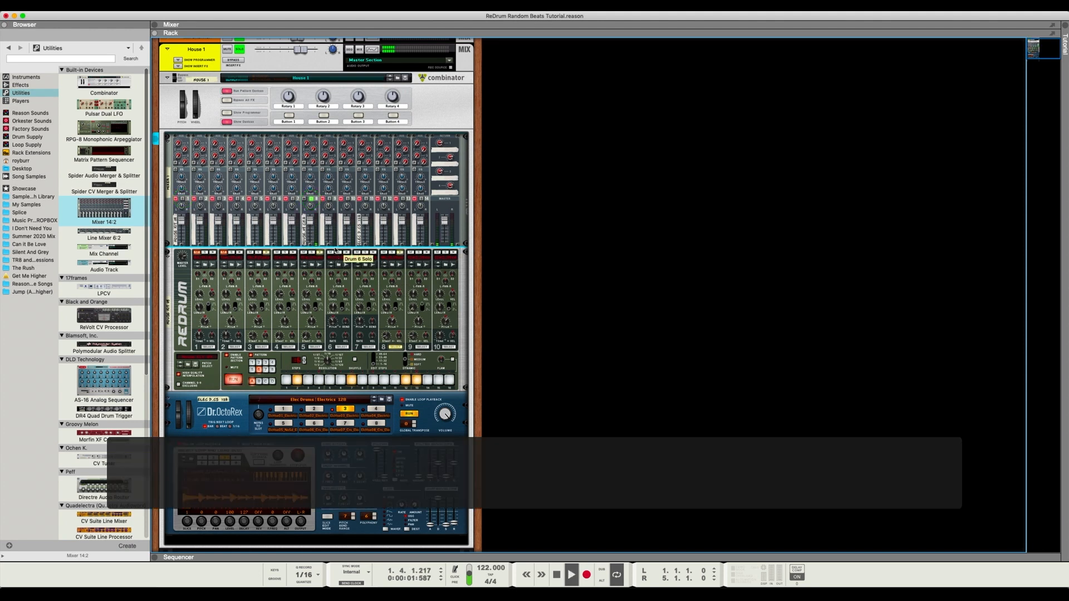
pyautogui.press('Tab')
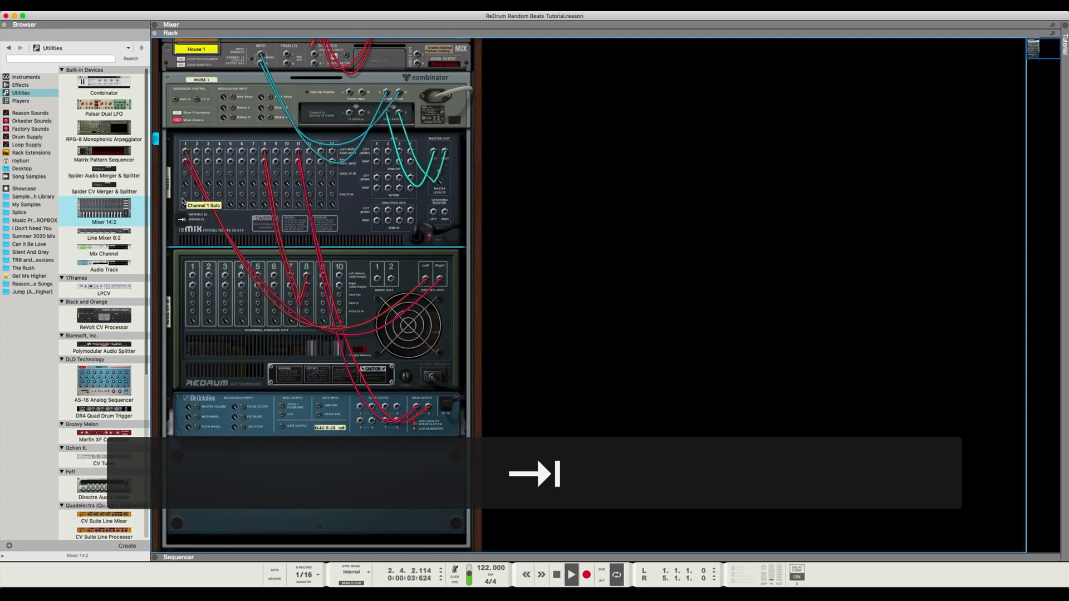
# Solo channels 1 and 8 together on the Mixer 14:2, listen to the pattern, and stop playback.
pyautogui.press('Tab')
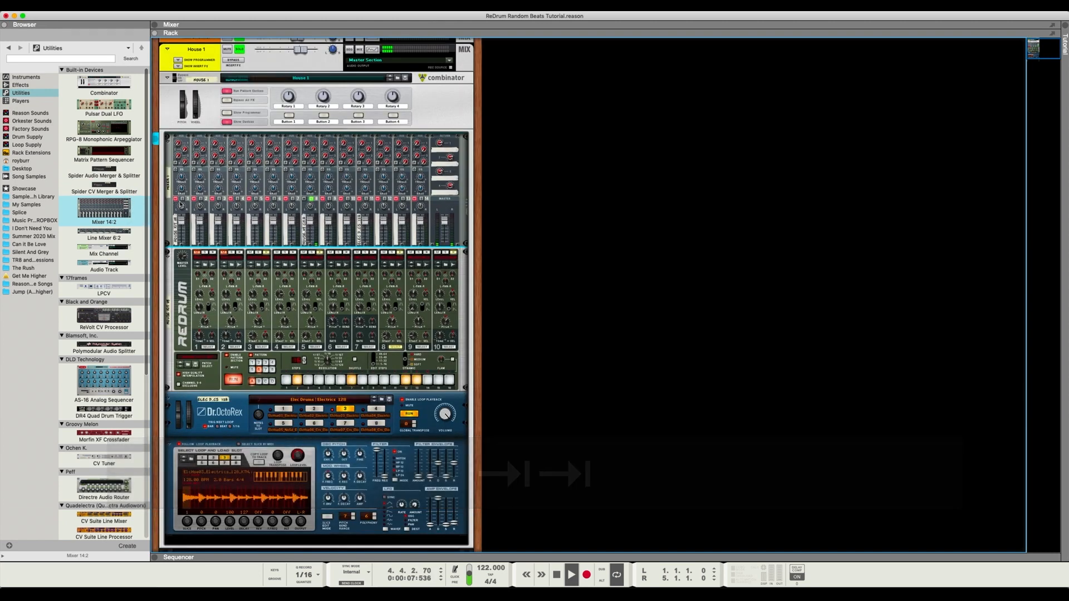
pyautogui.click(183, 199)
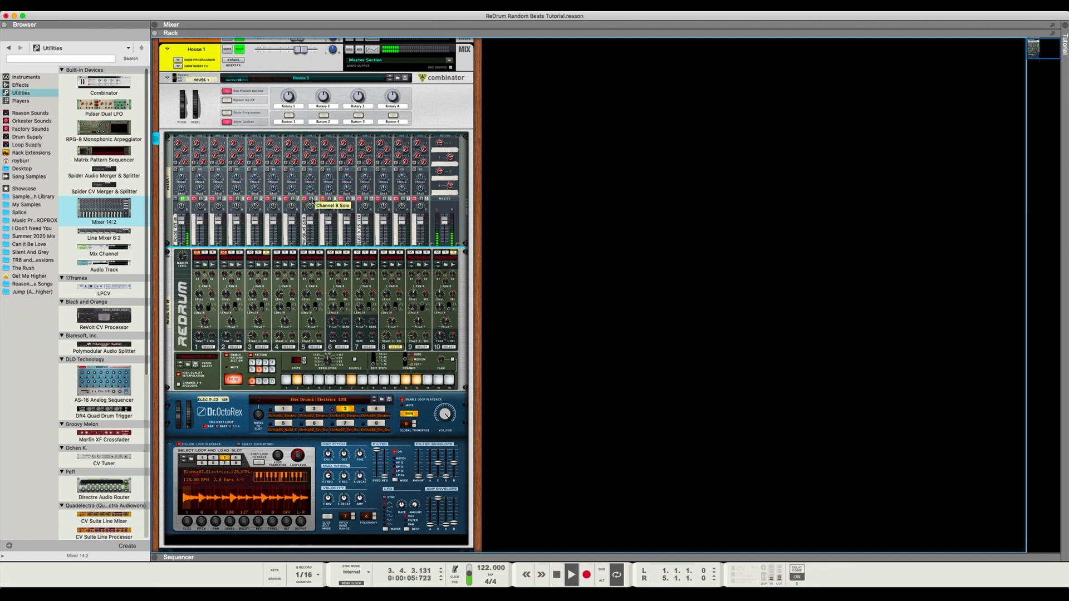
pyautogui.click(313, 199)
pyautogui.press('space')
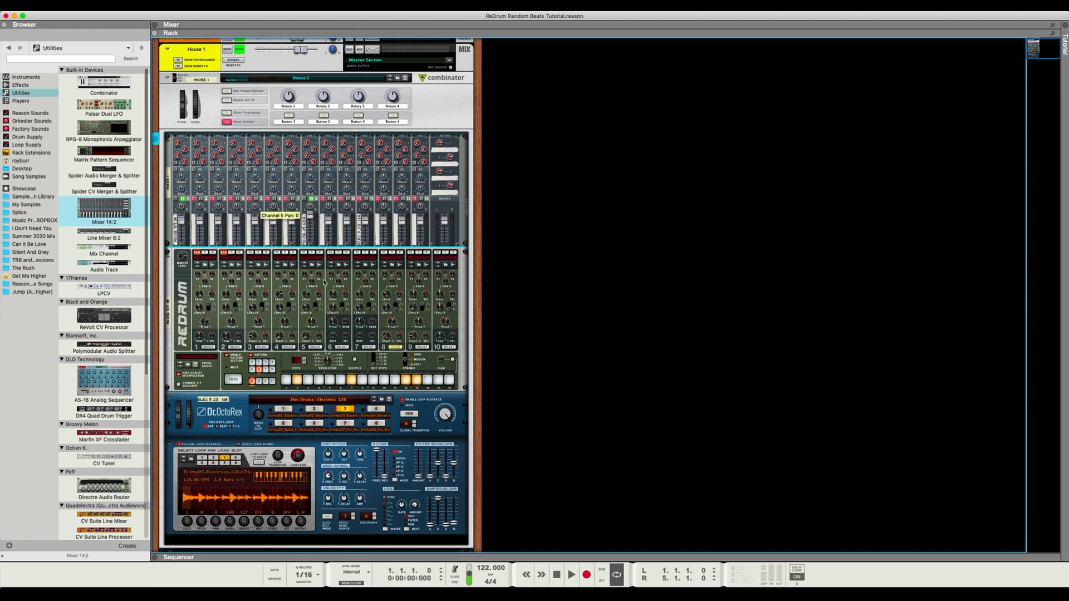
# Switch off the solos on mixer channels 8 and 1, and unplug Redrum's drum output 8 from the mixer.
pyautogui.click(310, 199)
pyautogui.click(183, 199)
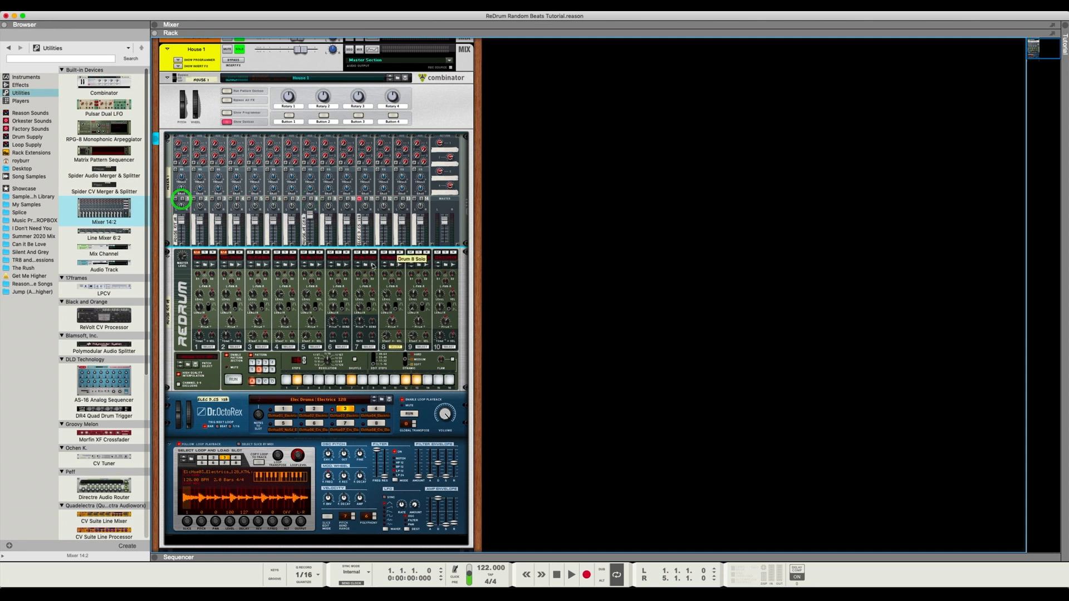
pyautogui.press('Tab')
pyautogui.click(257, 145)
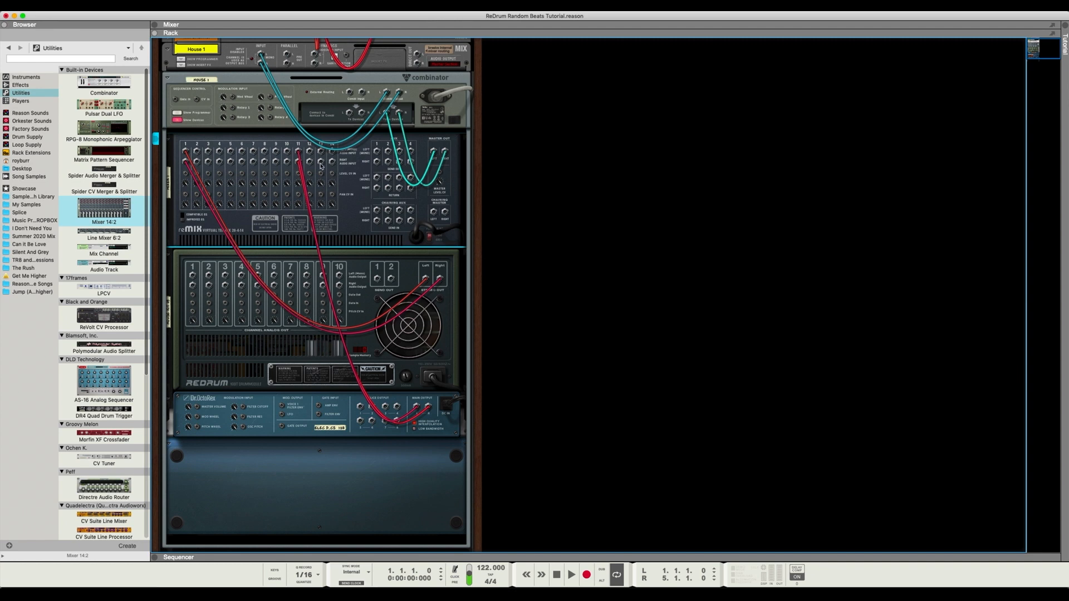
pyautogui.press('Tab')
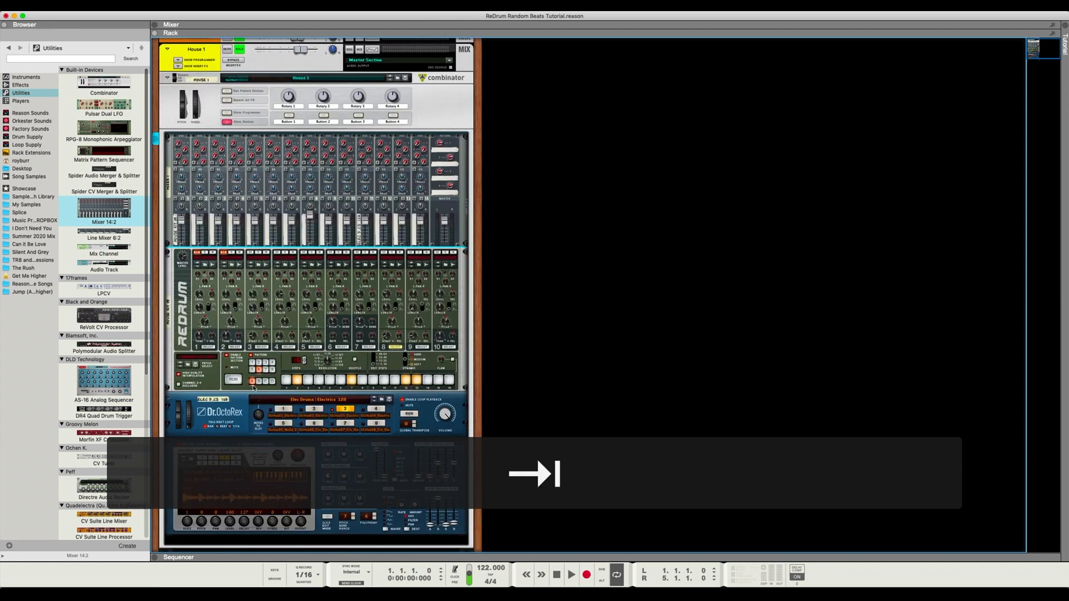
# Select Redrum pattern 5 and play it briefly together with the Dr. OctoRex loop.
pyautogui.click(253, 371)
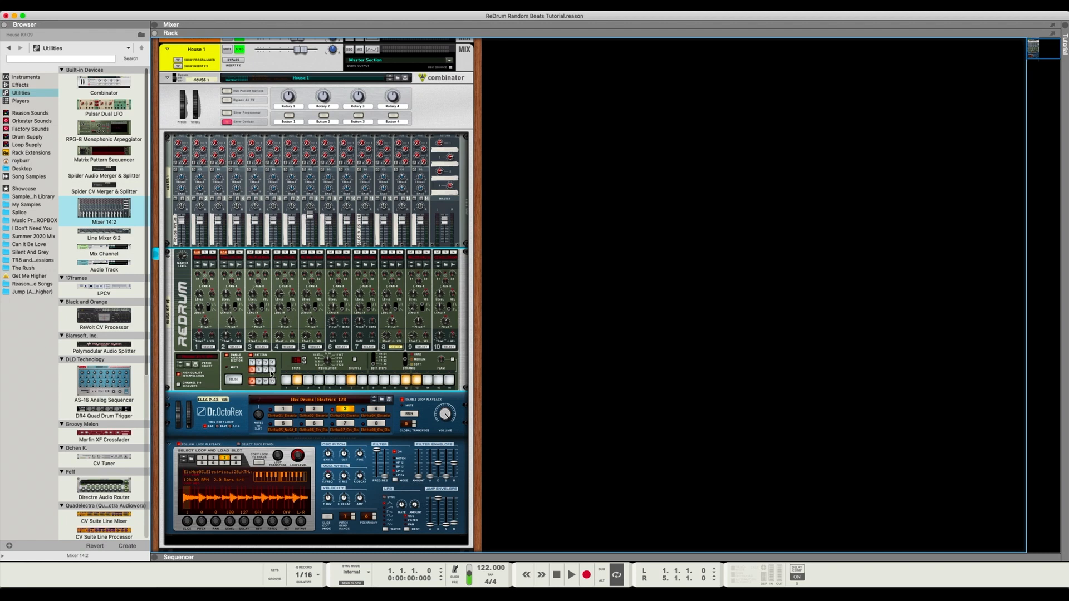
pyautogui.press('space')
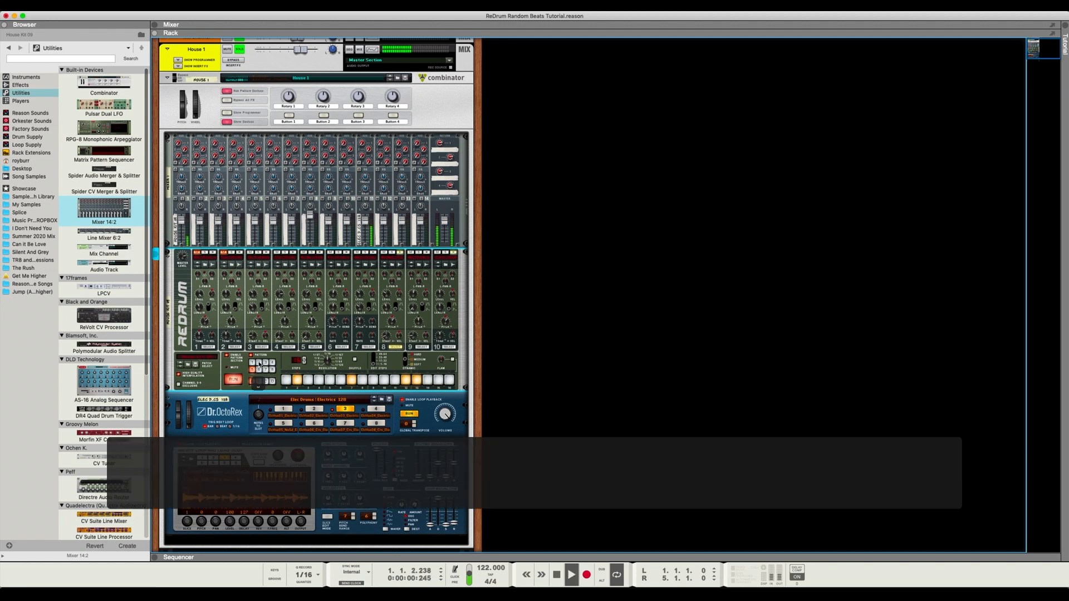
pyautogui.press('space')
# Audition Dr. OctoRex loop slots 2, 3 and 4, switch Redrum to pattern 4 during playback, and stop.
pyautogui.click(314, 410)
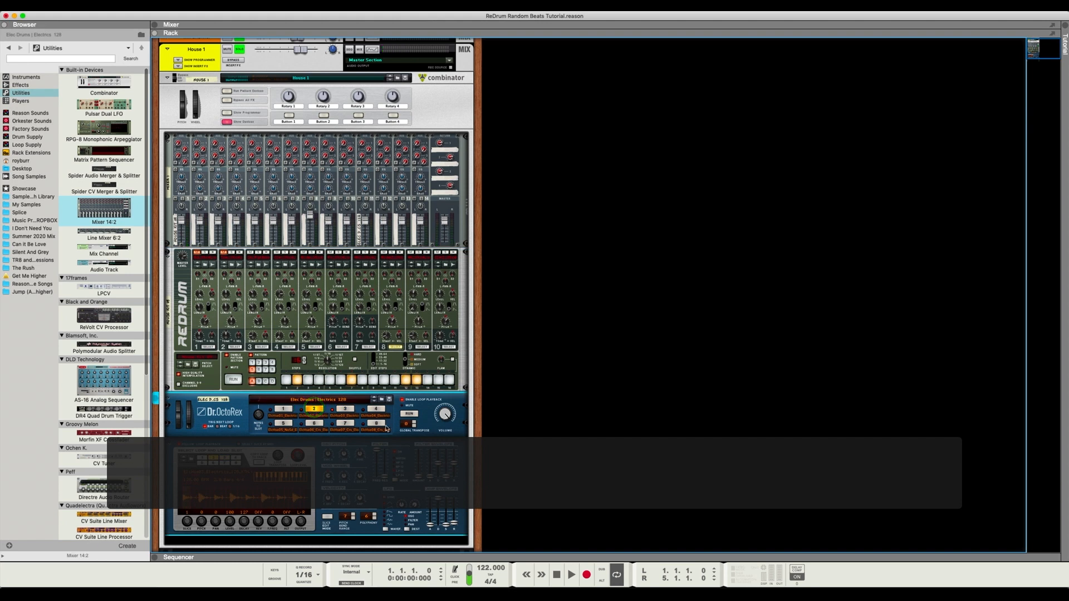
pyautogui.scroll(-2, 239, 399)
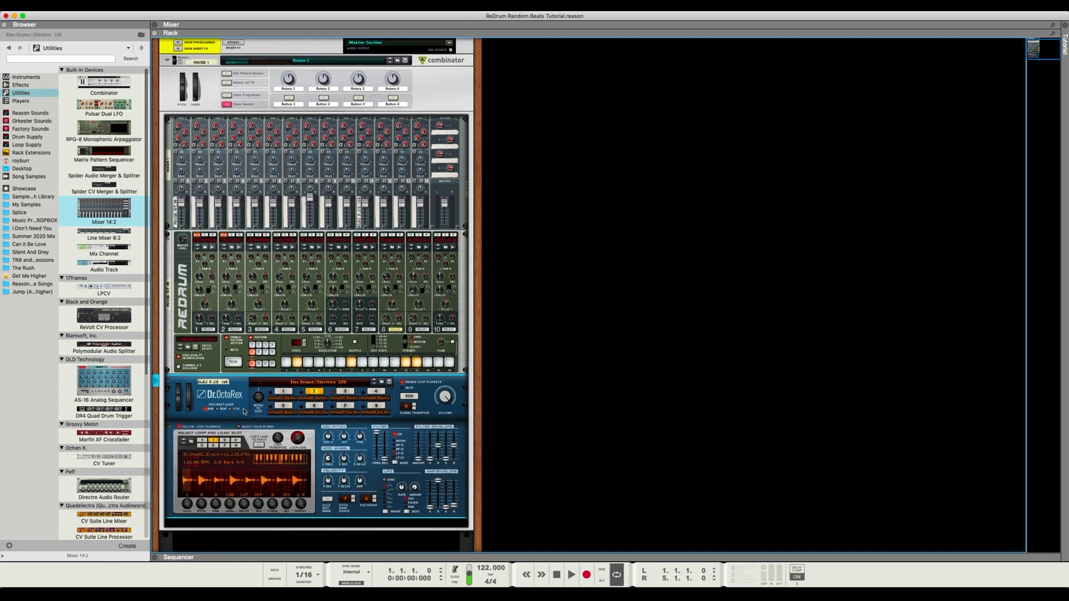
pyautogui.press('space')
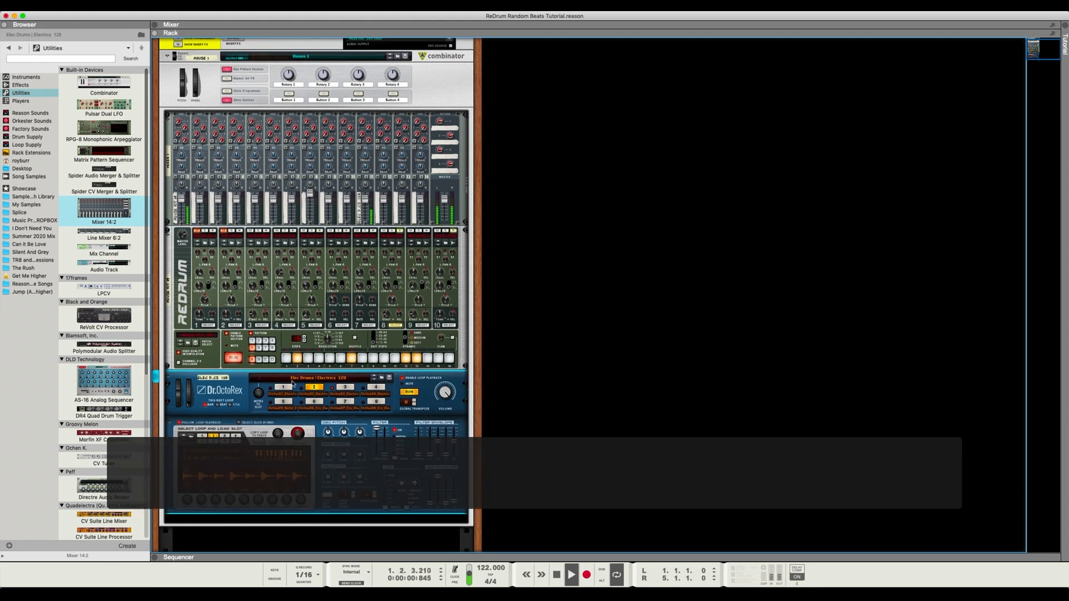
pyautogui.click(348, 388)
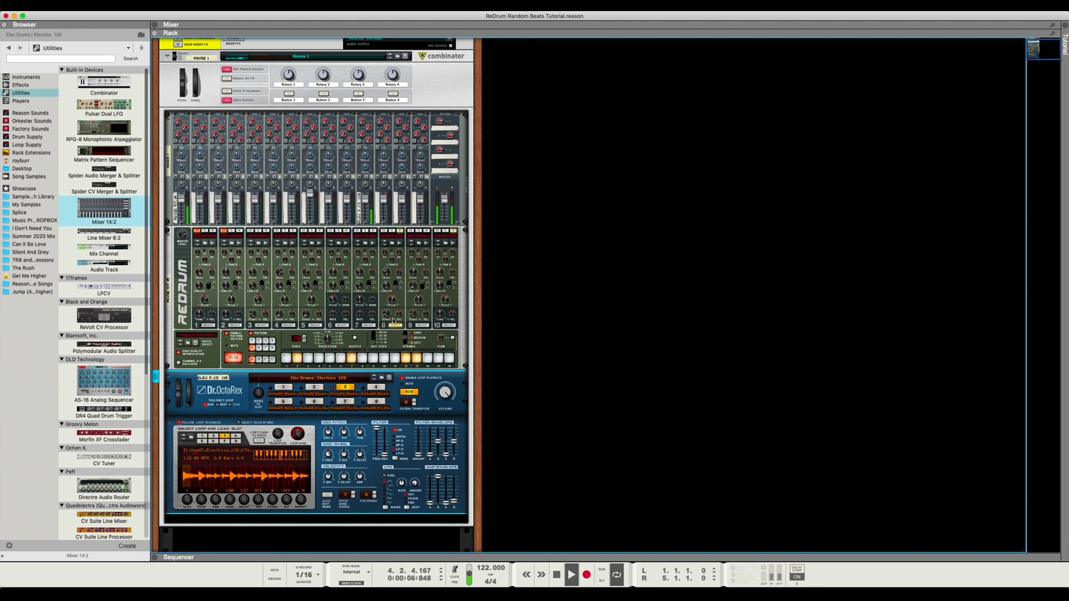
pyautogui.click(376, 387)
pyautogui.click(273, 340)
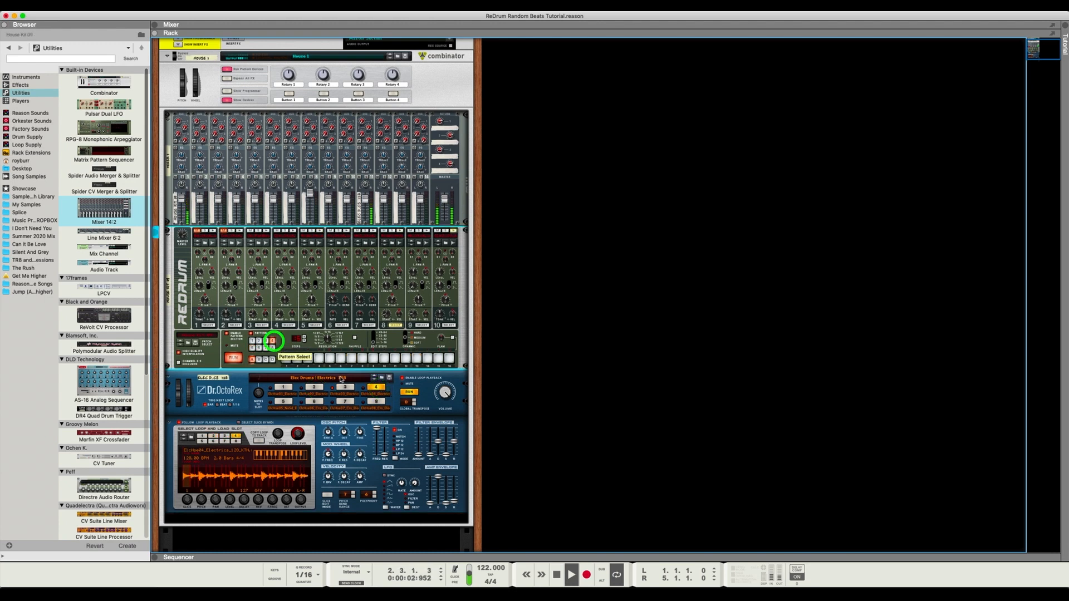
pyautogui.press('space')
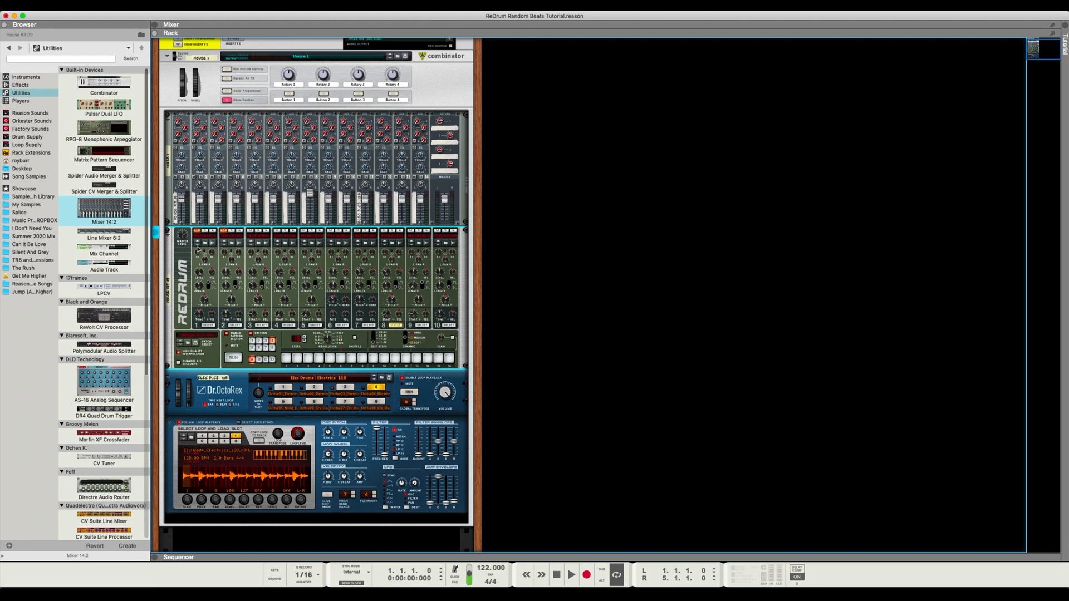
# Remove the sample from Redrum drum channel 1.
pyautogui.click(205, 241)
pyautogui.click(183, 272)
pyautogui.rightClick(198, 267)
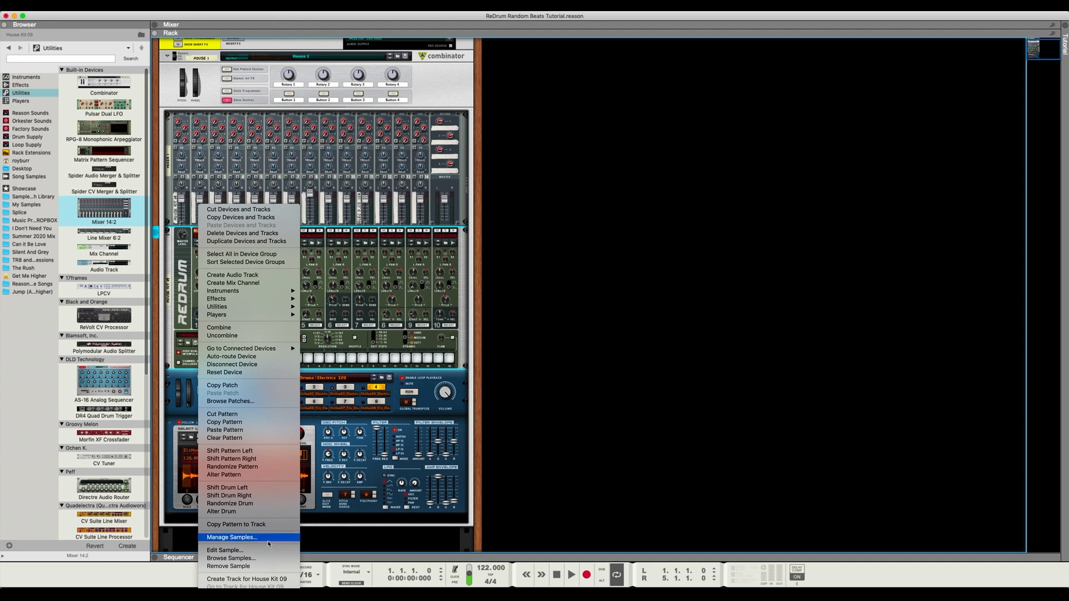
pyautogui.click(250, 566)
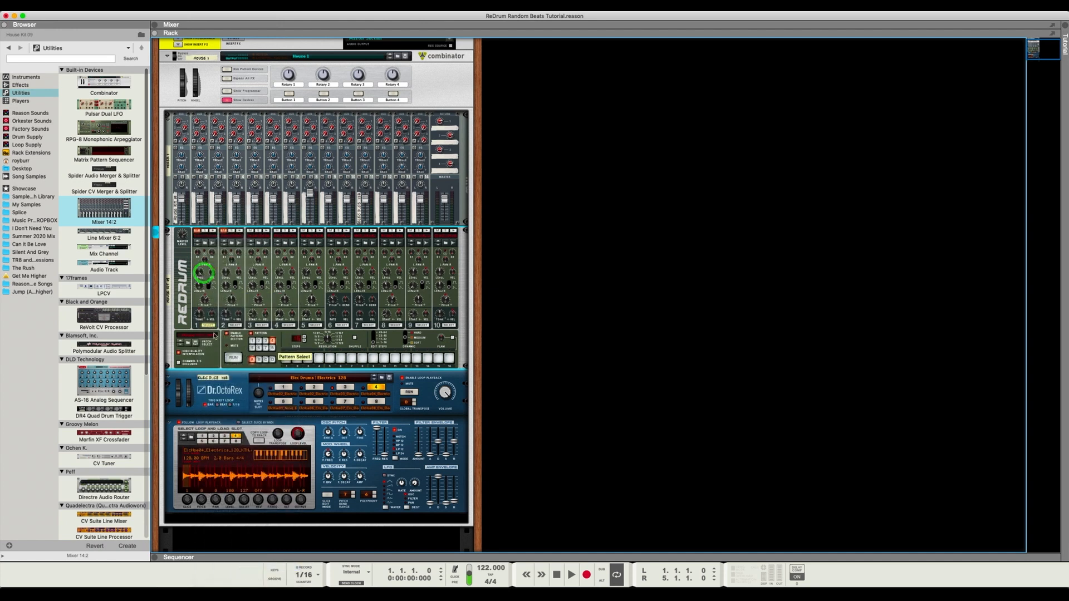
pyautogui.click(329, 360)
pyautogui.click(351, 359)
pyautogui.moveTo(377, 362); pyautogui.dragTo(314, 363)
pyautogui.click(227, 236)
pyautogui.click(206, 243)
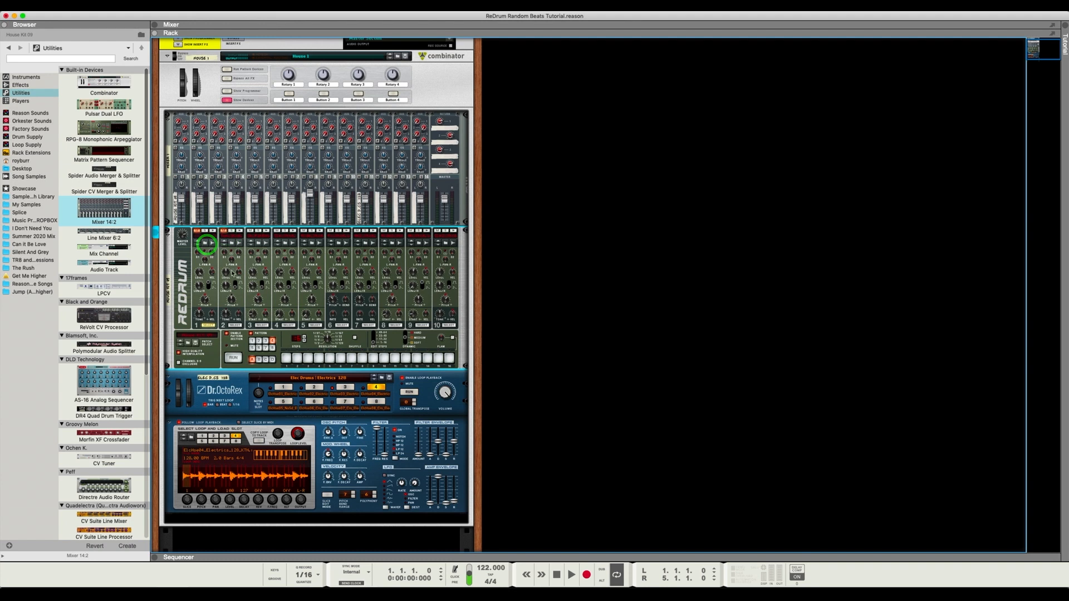
# Remove the sample from Redrum drum channel 2.
pyautogui.click(232, 276)
pyautogui.rightClick(234, 275)
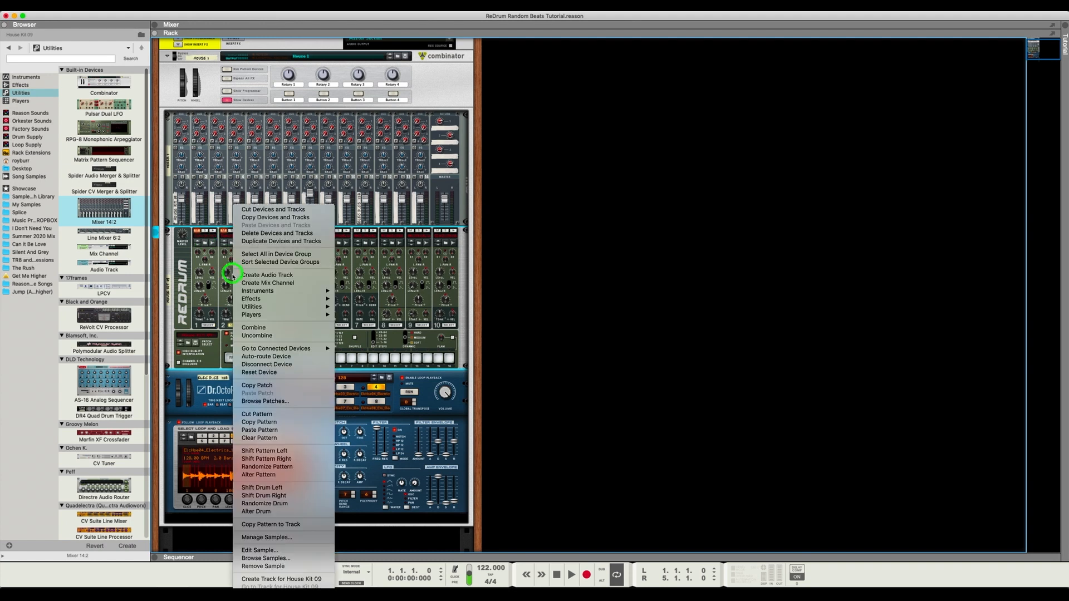
pyautogui.click(279, 571)
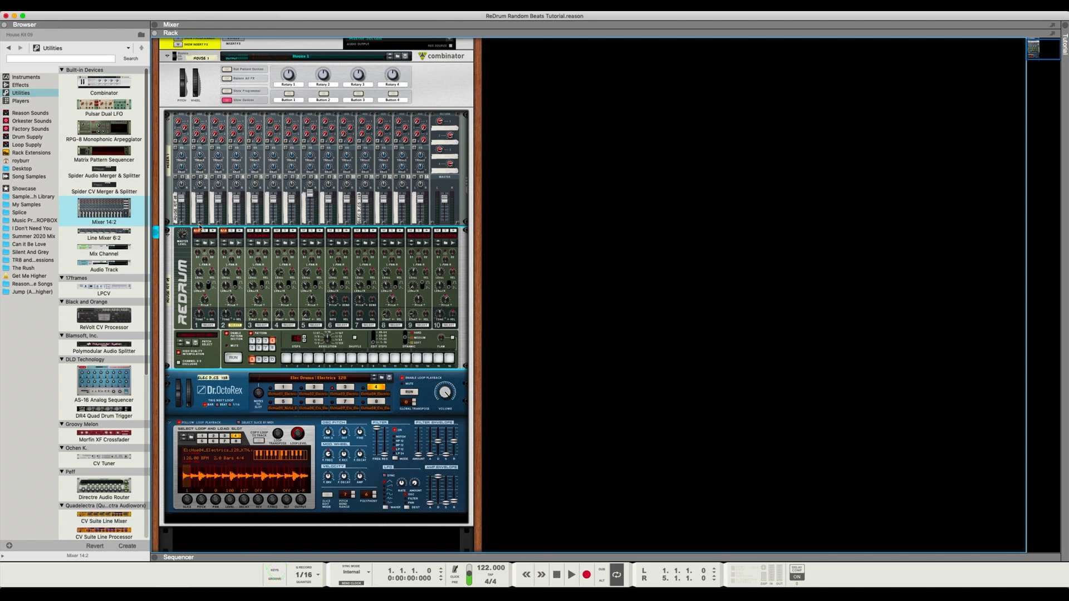
pyautogui.click(232, 243)
# Copy Redrum pattern 4 into pattern 7 and check the steps of drum channels 4 to 8.
pyautogui.click(272, 341)
pyautogui.press('super+c')
pyautogui.click(265, 348)
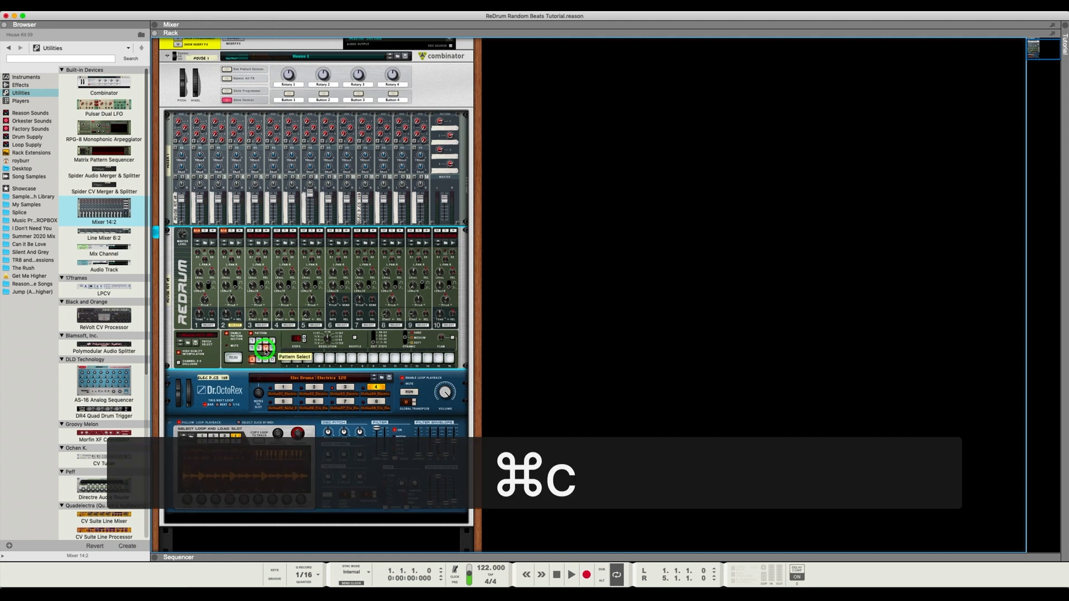
pyautogui.press('super+v')
pyautogui.click(288, 325)
pyautogui.click(314, 325)
pyautogui.click(341, 326)
pyautogui.click(366, 326)
pyautogui.click(394, 325)
# Copy Redrum pattern 3 and paste it into pattern 7.
pyautogui.click(265, 340)
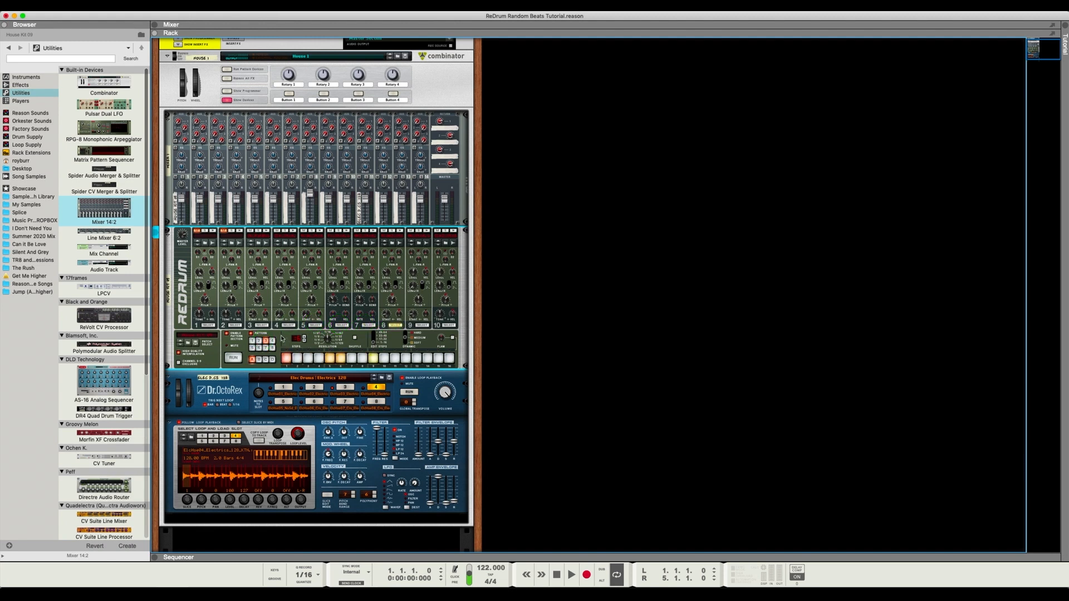
pyautogui.press('super+c')
pyautogui.click(266, 348)
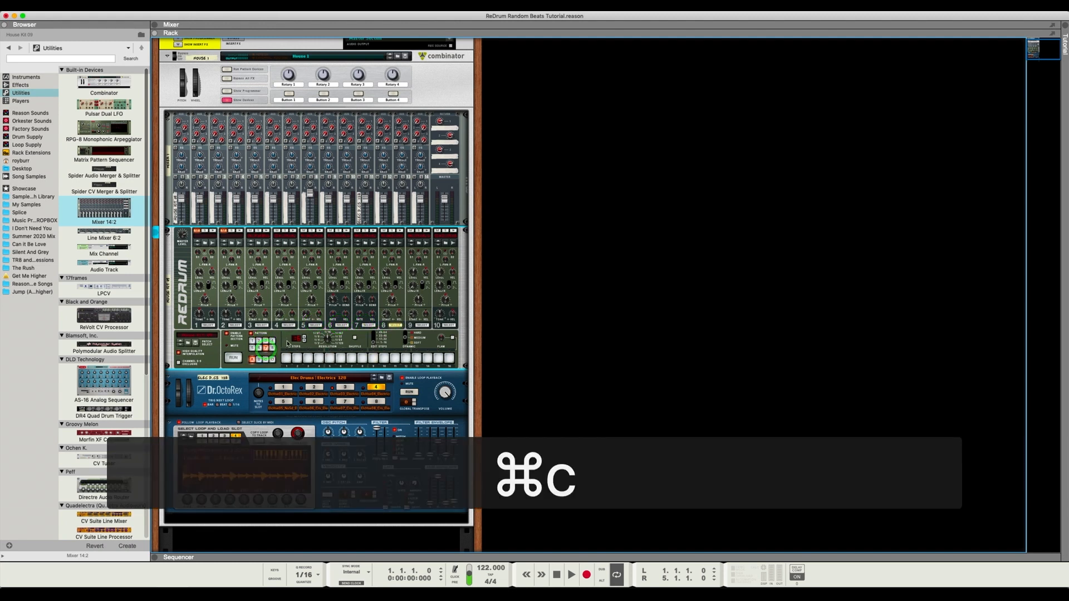
pyautogui.press('super+v')
# Unmute Redrum drum channels 2 and 1, and play the pattern briefly with mixer channel 1 soloed.
pyautogui.click(224, 230)
pyautogui.click(198, 230)
pyautogui.click(182, 178)
pyautogui.press('space')
pyautogui.click(179, 197)
pyautogui.press('space')
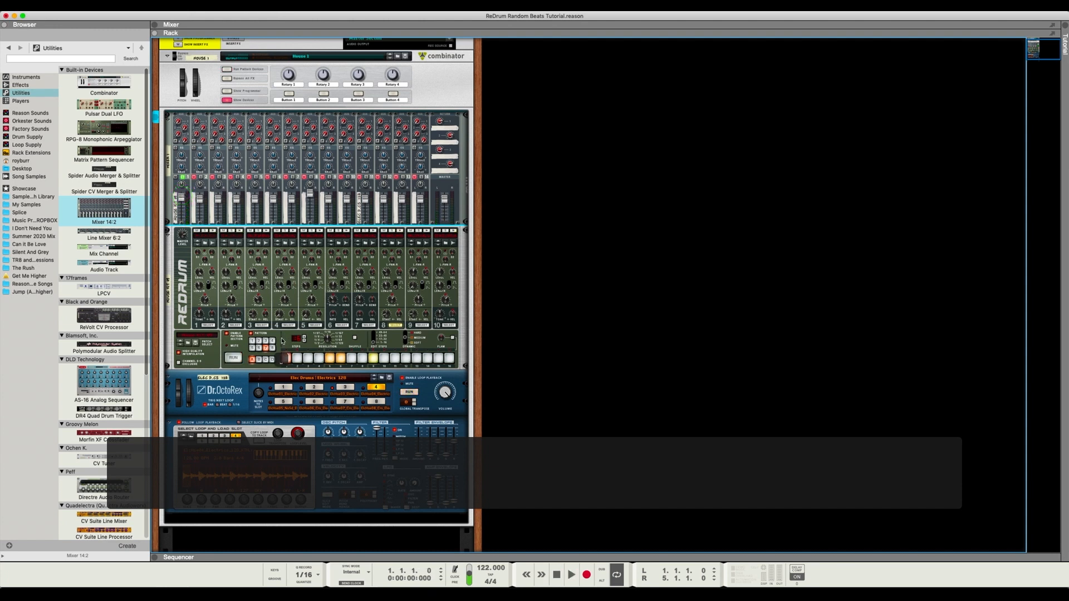
# Examine the programmed steps of Redrum drum channels 3 to 10 in pattern 7.
pyautogui.rightClick(282, 341)
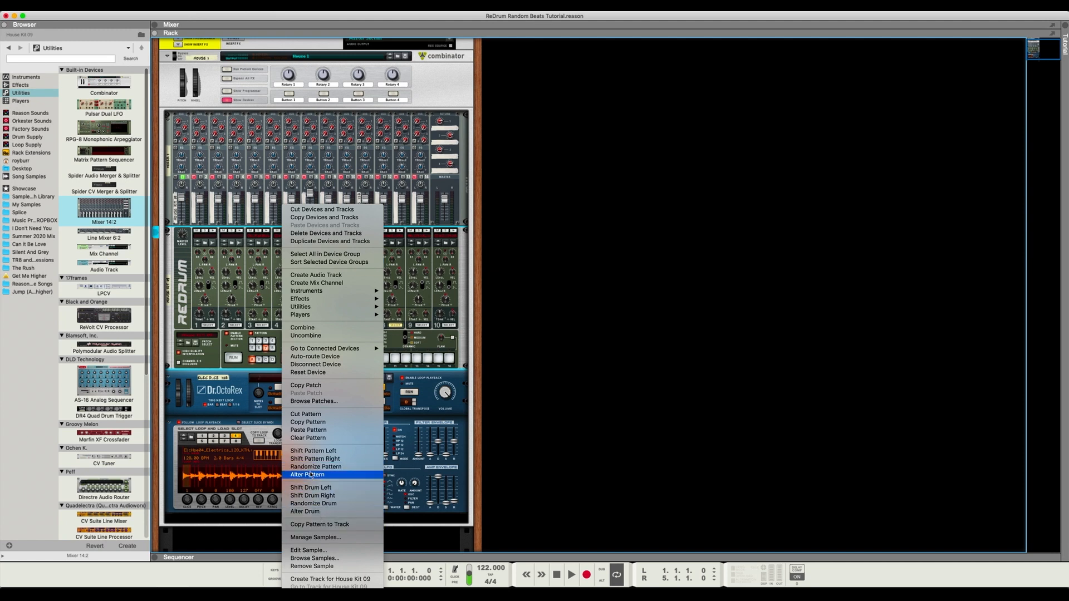
pyautogui.click(208, 236)
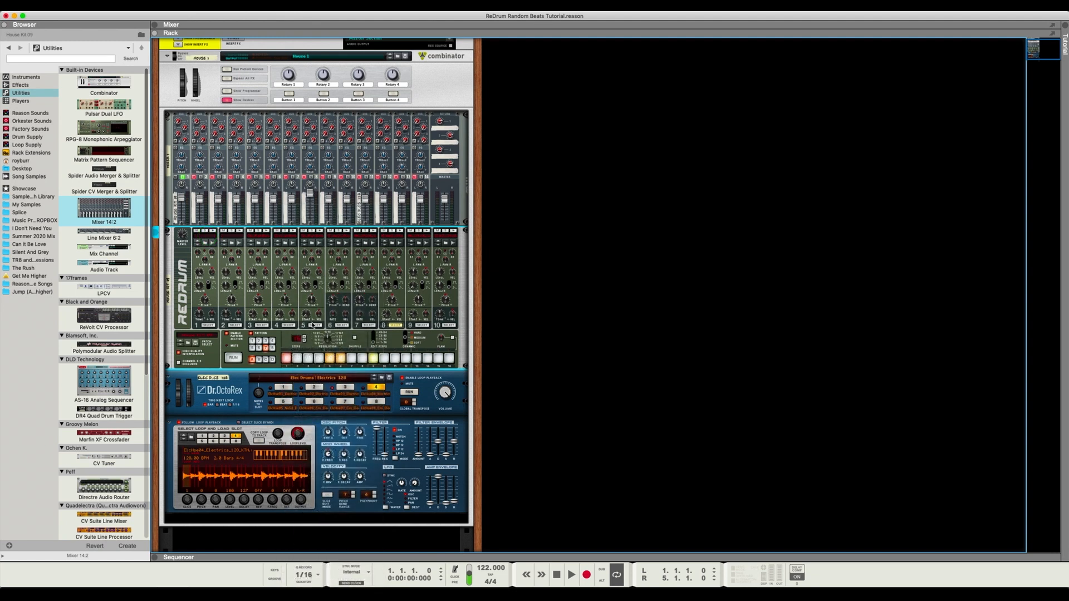
pyautogui.click(261, 325)
pyautogui.click(289, 326)
pyautogui.click(315, 325)
pyautogui.click(342, 325)
pyautogui.click(368, 325)
pyautogui.click(395, 325)
pyautogui.click(421, 325)
pyautogui.click(448, 326)
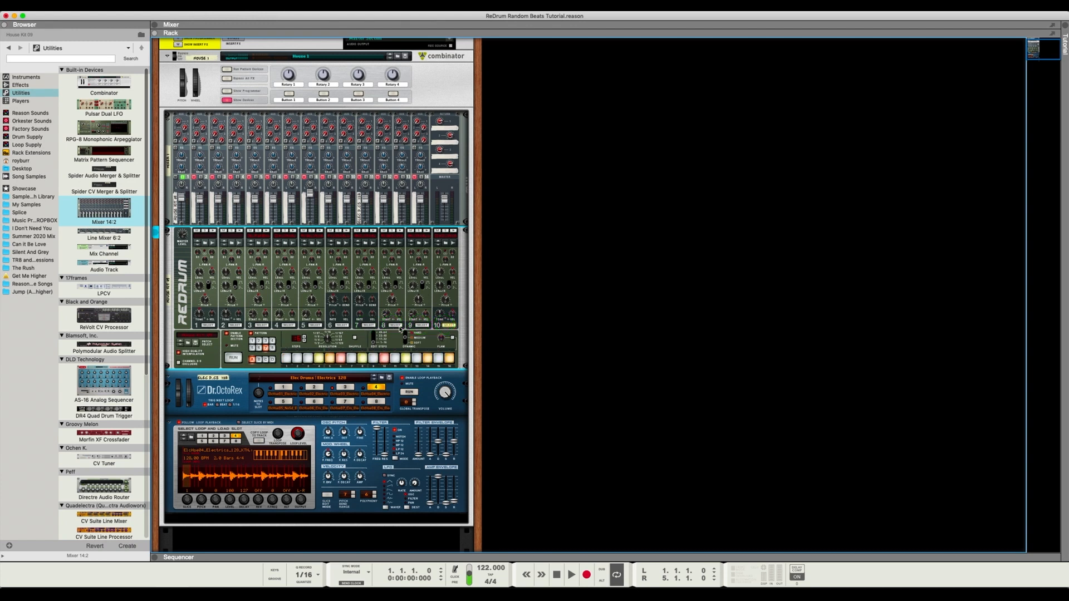
pyautogui.click(395, 325)
pyautogui.click(448, 325)
# Select Redrum pattern 8 and randomize it three times.
pyautogui.click(273, 347)
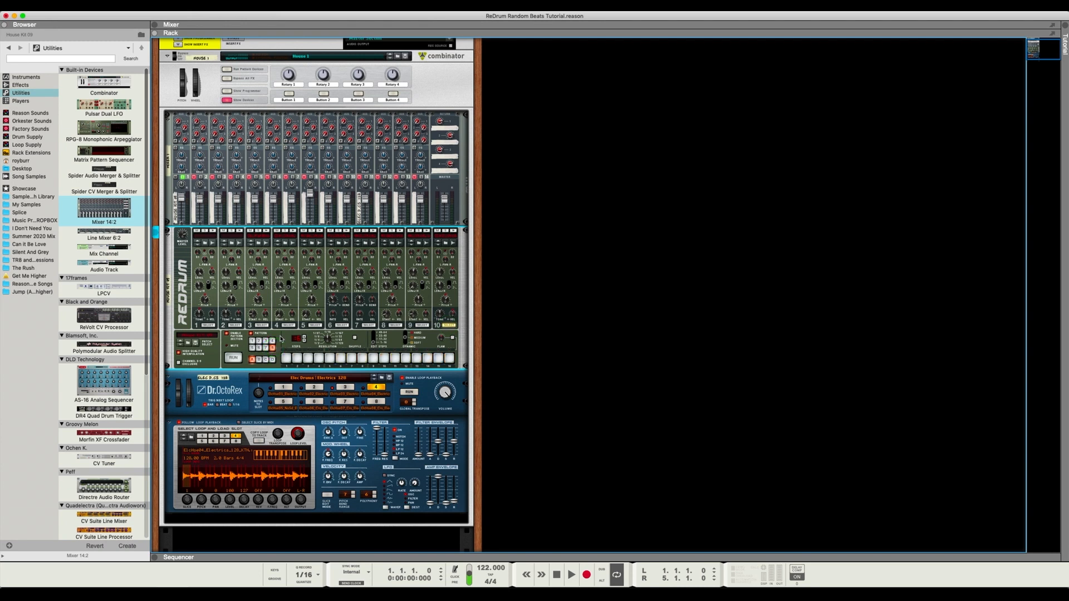
pyautogui.press('super+r')
pyautogui.press('super+r')
pyautogui.press('super+r')
# Examine the randomized steps of Redrum drum channels 1 to 10 in pattern 8.
pyautogui.click(209, 325)
pyautogui.click(234, 325)
pyautogui.click(261, 326)
pyautogui.click(286, 325)
pyautogui.click(317, 325)
pyautogui.click(343, 325)
pyautogui.click(369, 325)
pyautogui.click(395, 325)
pyautogui.click(421, 325)
pyautogui.click(445, 325)
pyautogui.click(421, 325)
pyautogui.click(343, 326)
# Play the randomized pattern, solo mixer channel 11 so the Dr. OctoRex loop sounds too, and stop.
pyautogui.press('space')
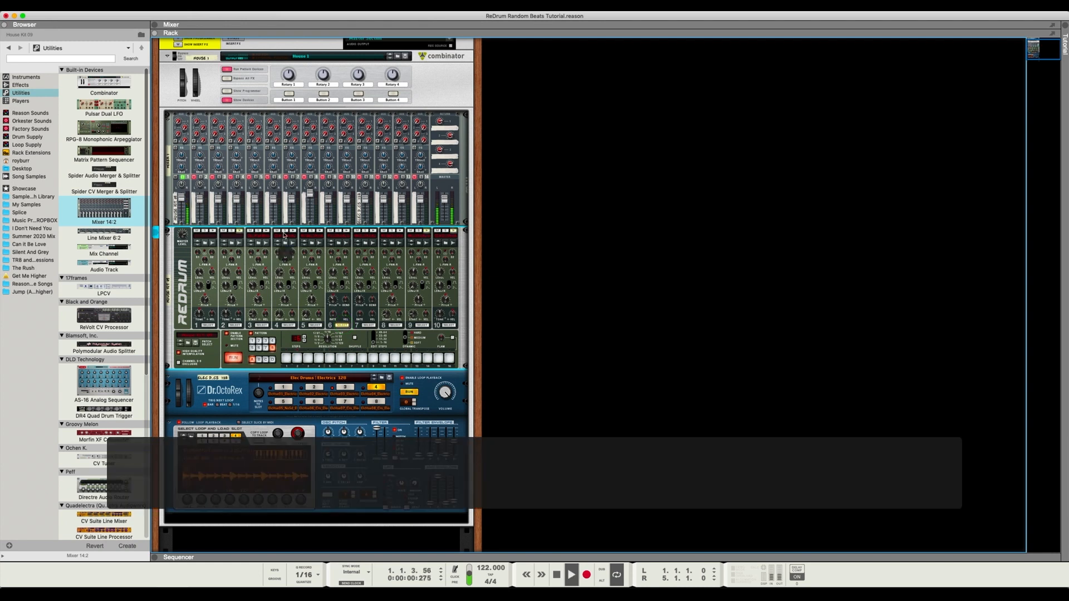
pyautogui.click(369, 177)
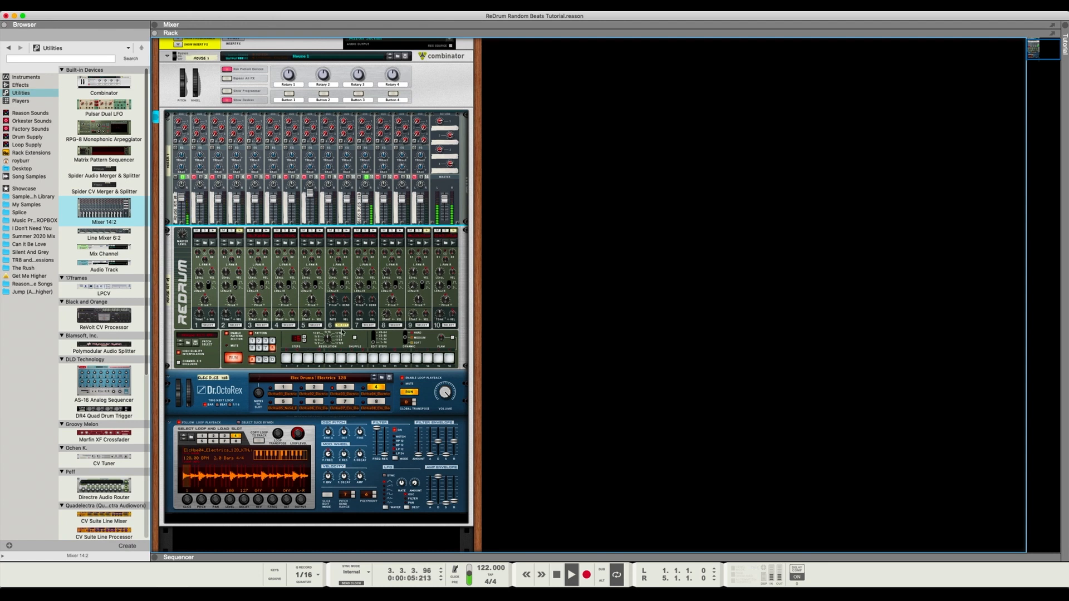
pyautogui.press('space')
# Apply Alter Pattern to Redrum pattern 8 and play the result briefly.
pyautogui.rightClick(284, 340)
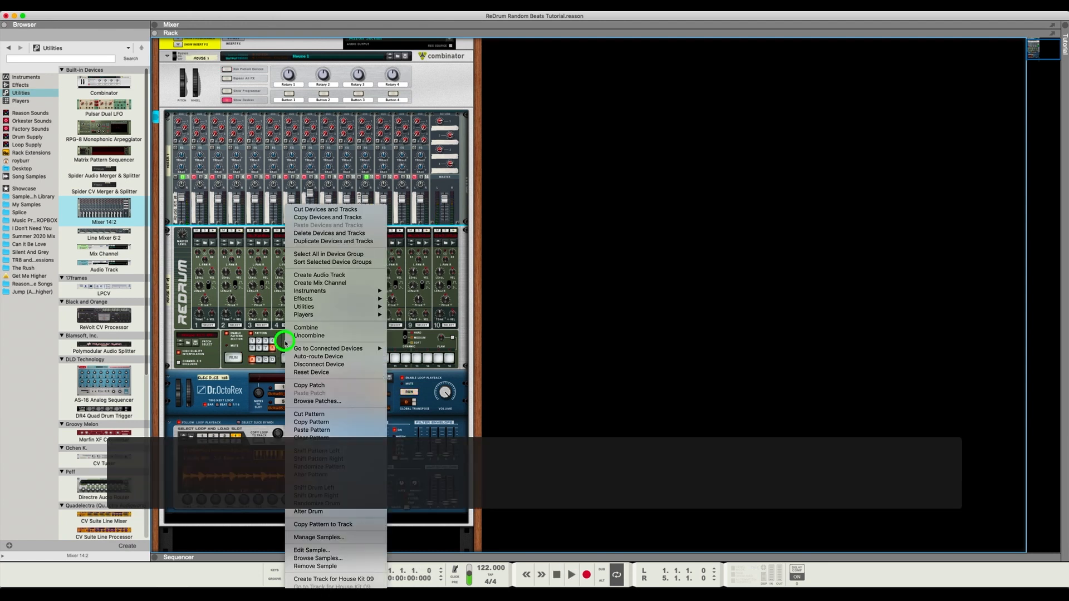
pyautogui.click(348, 475)
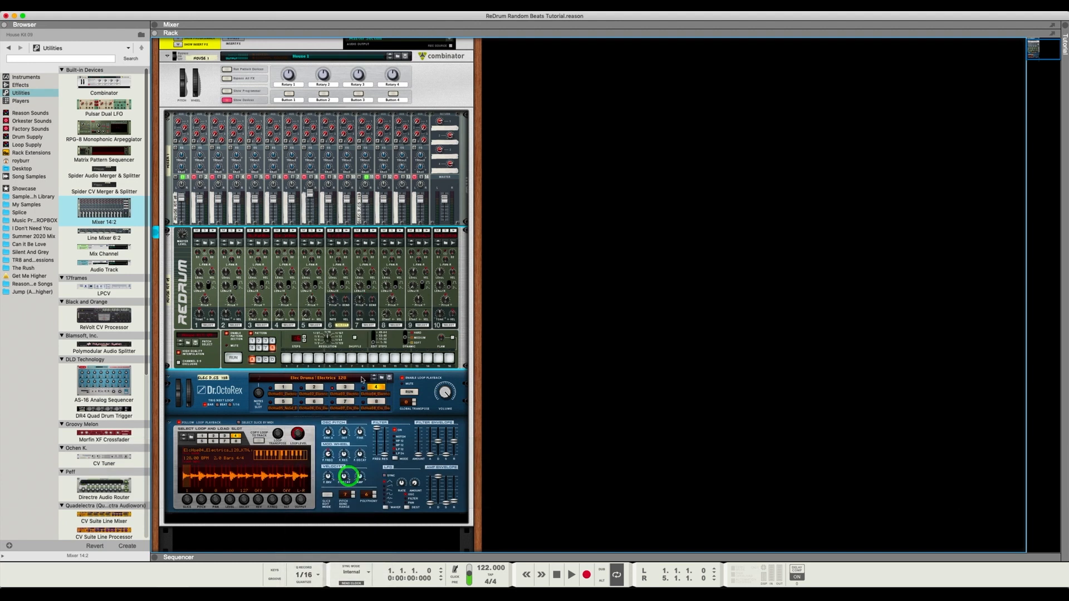
pyautogui.press('space')
pyautogui.press('space')
# Randomize Redrum pattern 8 repeatedly, check drum channels 4, 3 and 5, and play it with the loop.
pyautogui.press('super+r')
pyautogui.press('super+r')
pyautogui.press('super+r')
pyautogui.press('super+r')
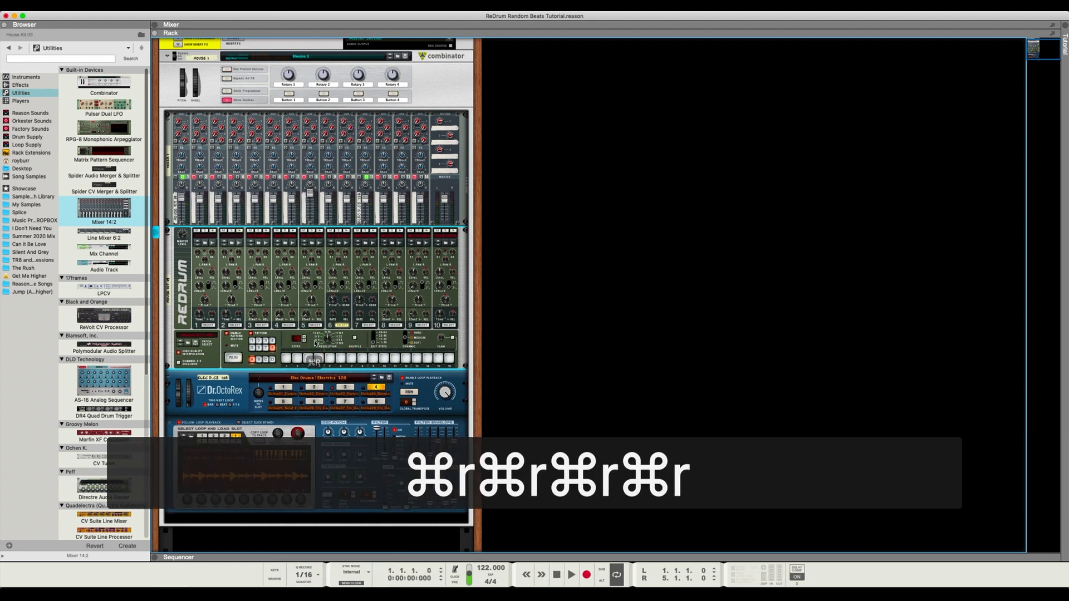
pyautogui.click(290, 326)
pyautogui.press('super+r')
pyautogui.press('super+r')
pyautogui.press('super+r')
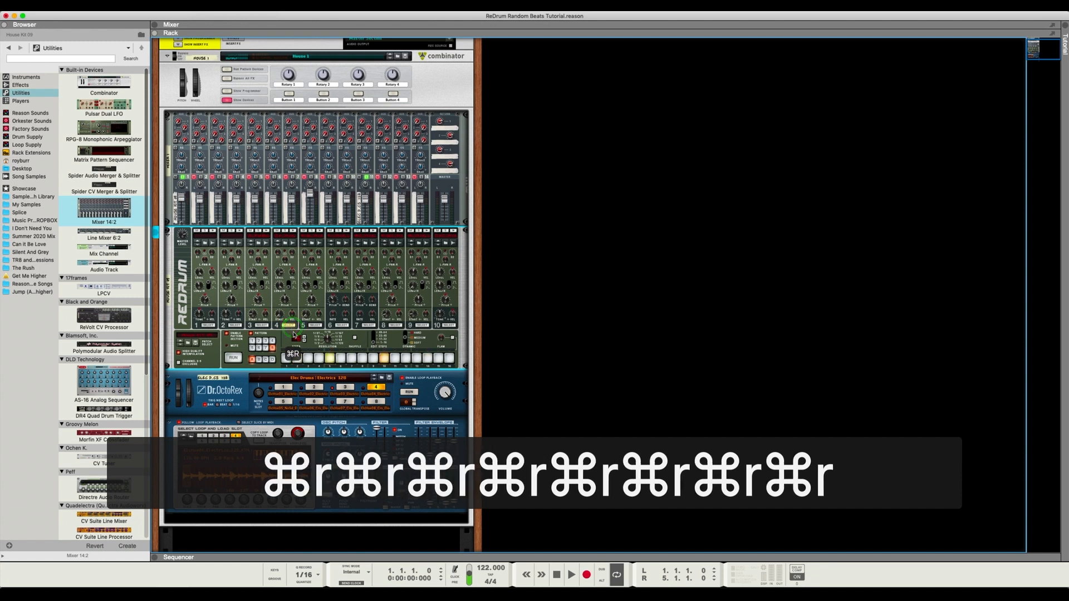
pyautogui.click(260, 326)
pyautogui.click(310, 326)
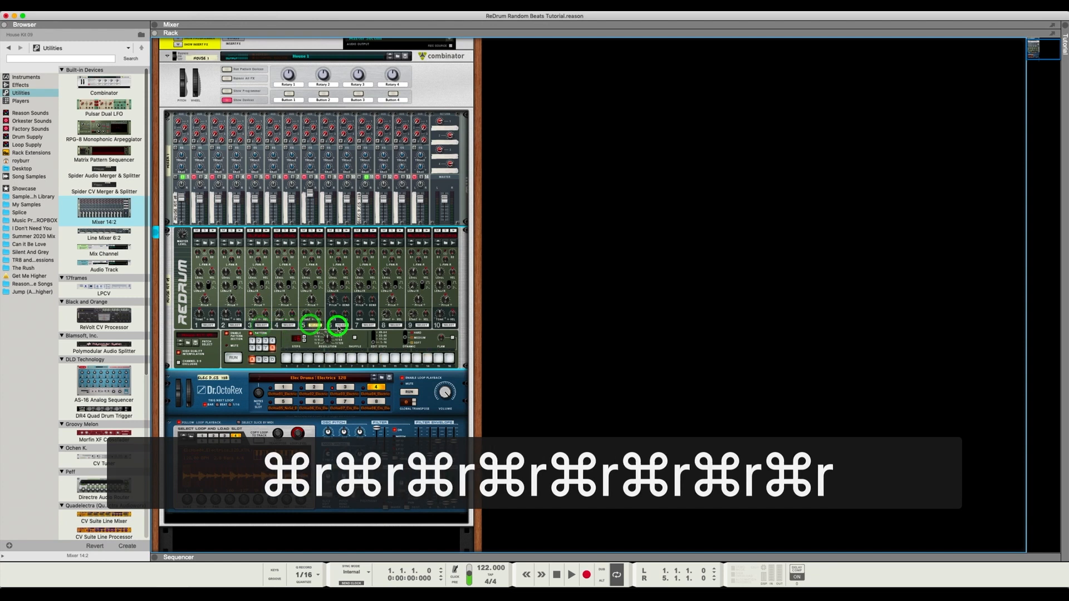
pyautogui.press('space')
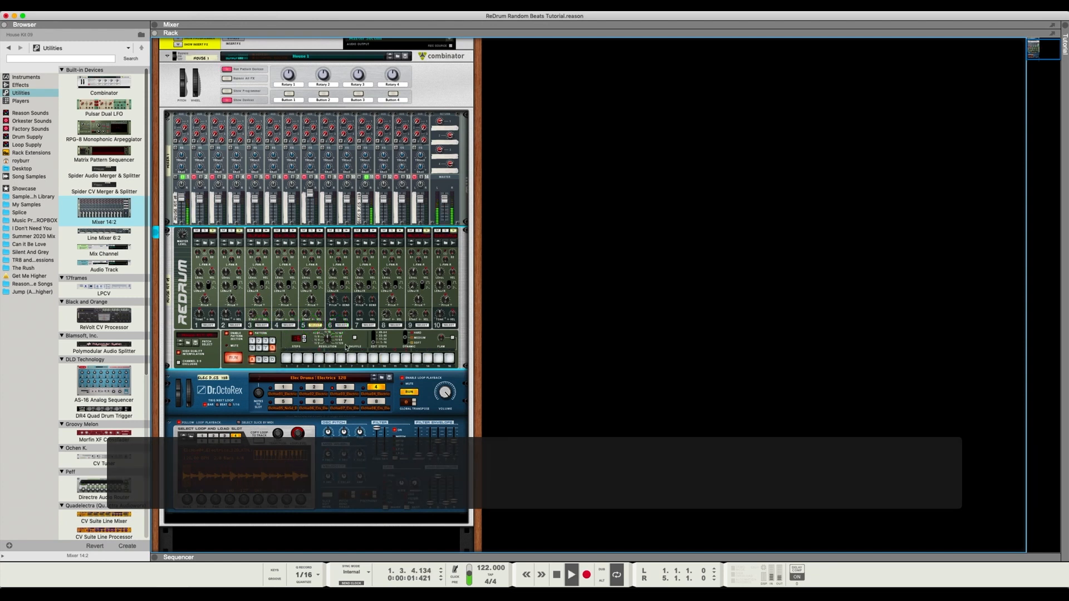
# Switch the playing Redrum through other patterns to pattern 5, select pattern bank B, and stop playback.
pyautogui.click(269, 341)
pyautogui.click(252, 348)
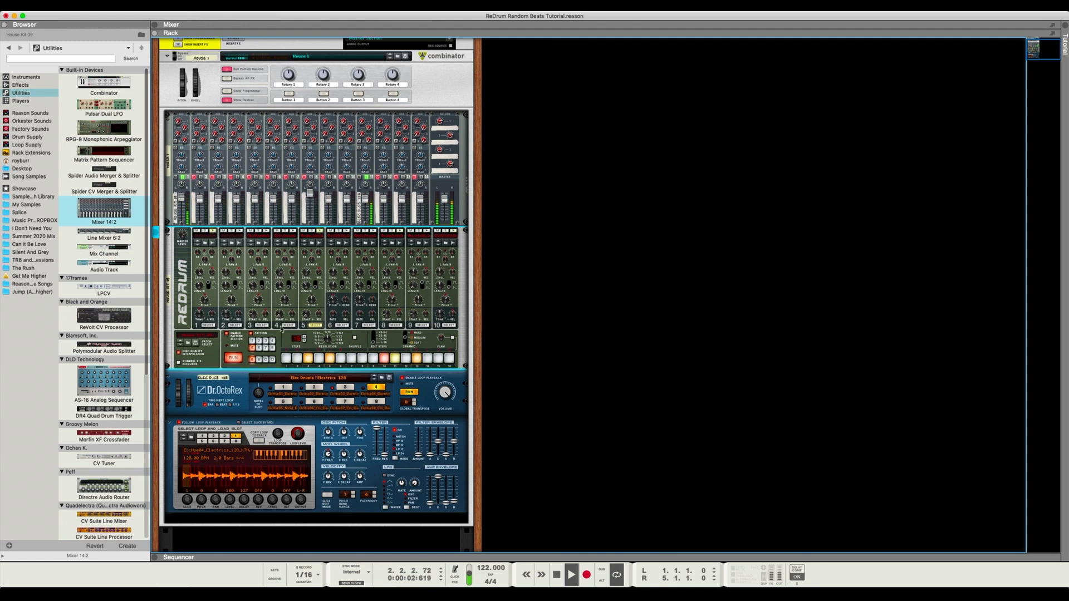
pyautogui.click(259, 360)
pyautogui.press('space')
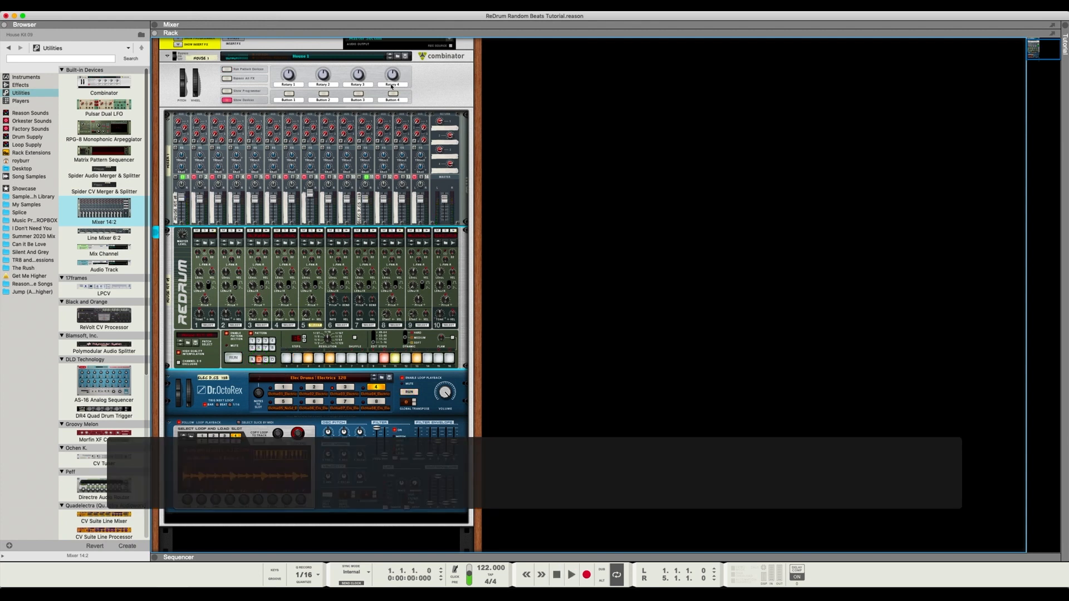
# Save the Combinator patch as House 2.
pyautogui.click(404, 56)
pyautogui.click(520, 144)
pyautogui.write('2')
pyautogui.press('Return')
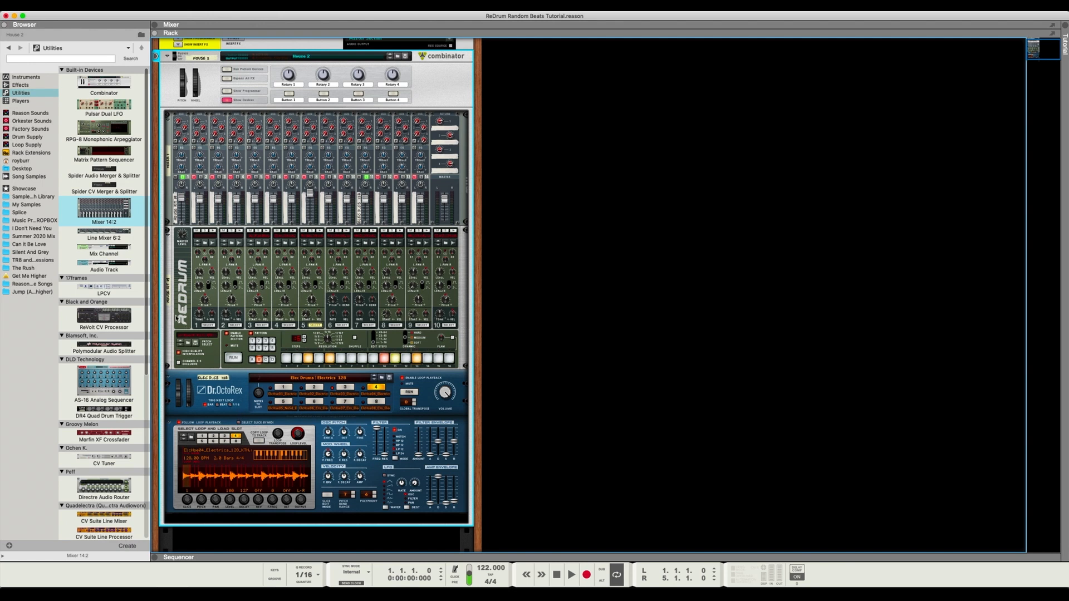
# Add a second Redrum directly below the existing one in the Combinator and name it Redrum 2.
pyautogui.click(21, 77)
pyautogui.moveTo(104, 125); pyautogui.dragTo(274, 367)
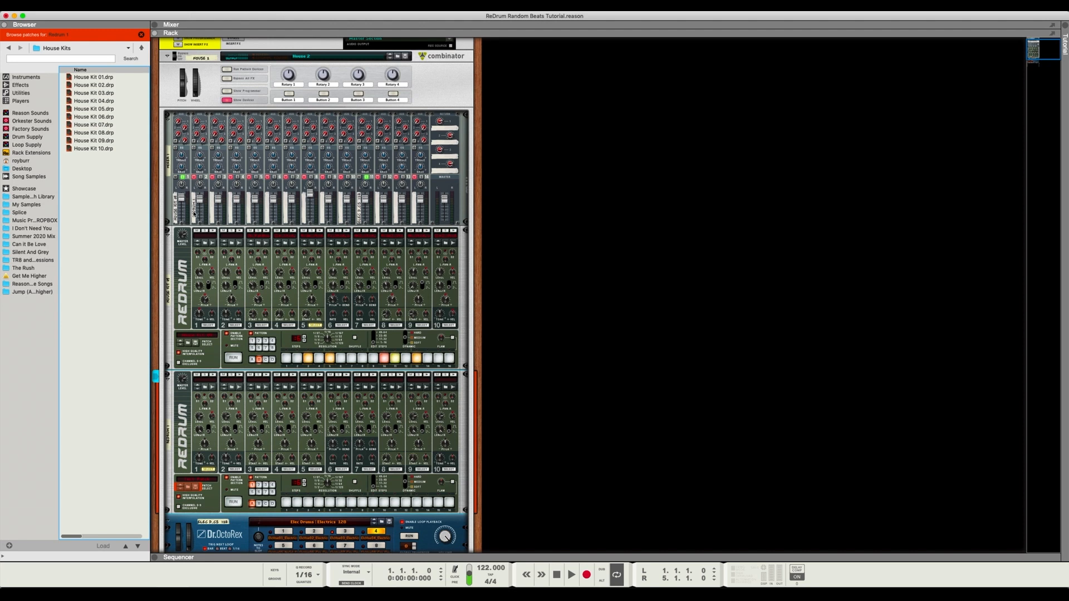
pyautogui.doubleClick(167, 432)
pyautogui.click(199, 437)
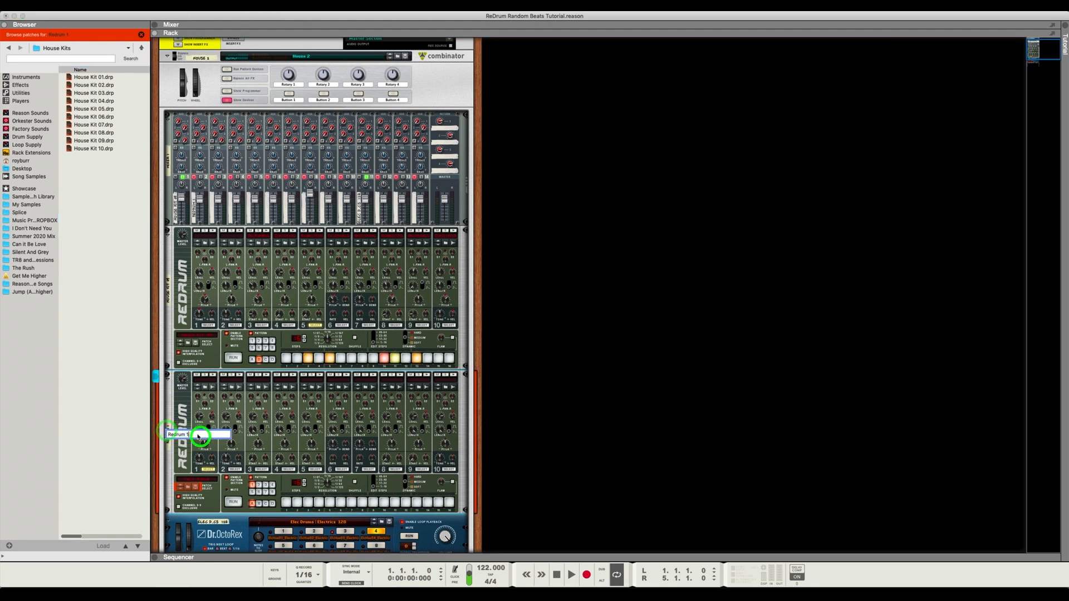
pyautogui.write('2')
pyautogui.press('Return')
pyautogui.press('2')
pyautogui.press('Return')
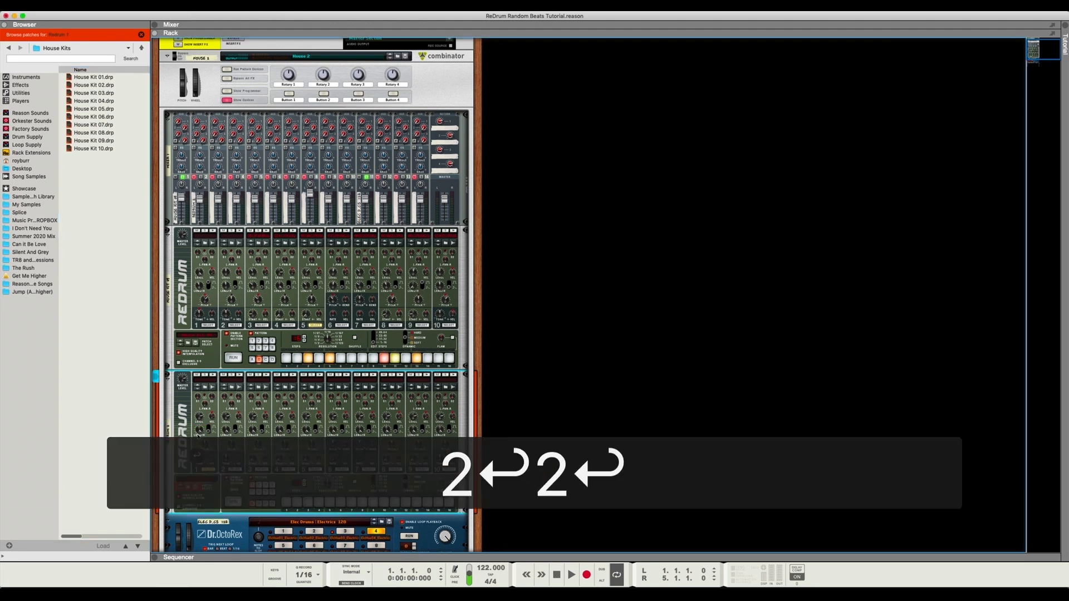
# Rename the original Redrum as Redrum 1.
pyautogui.doubleClick(167, 285)
pyautogui.write('R')
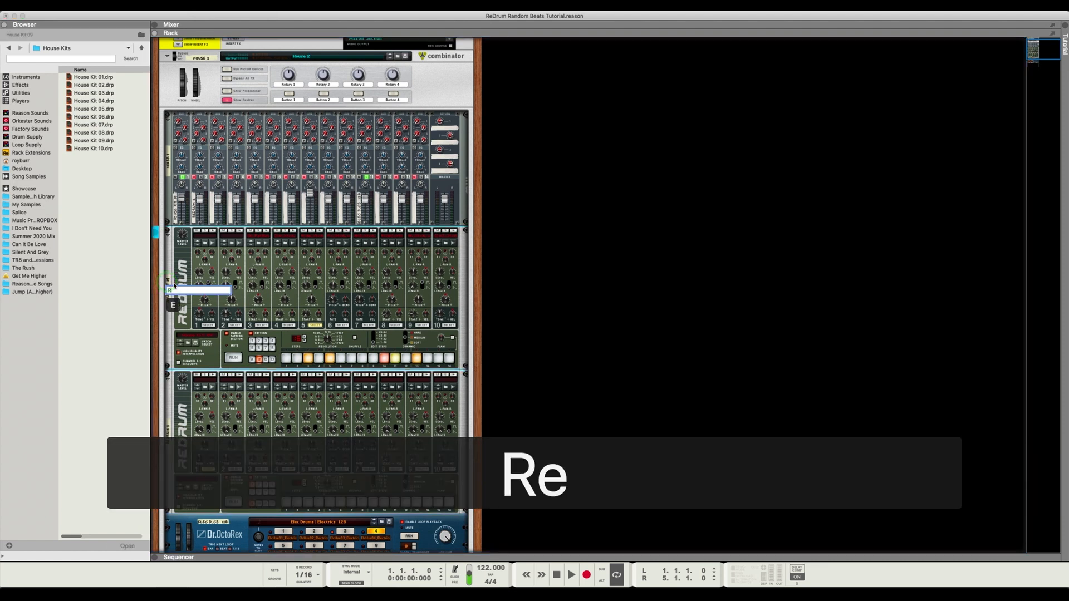
pyautogui.write('eruk')
pyautogui.press('BackSpace')
pyautogui.press('BackSpace')
pyautogui.press('BackSpace')
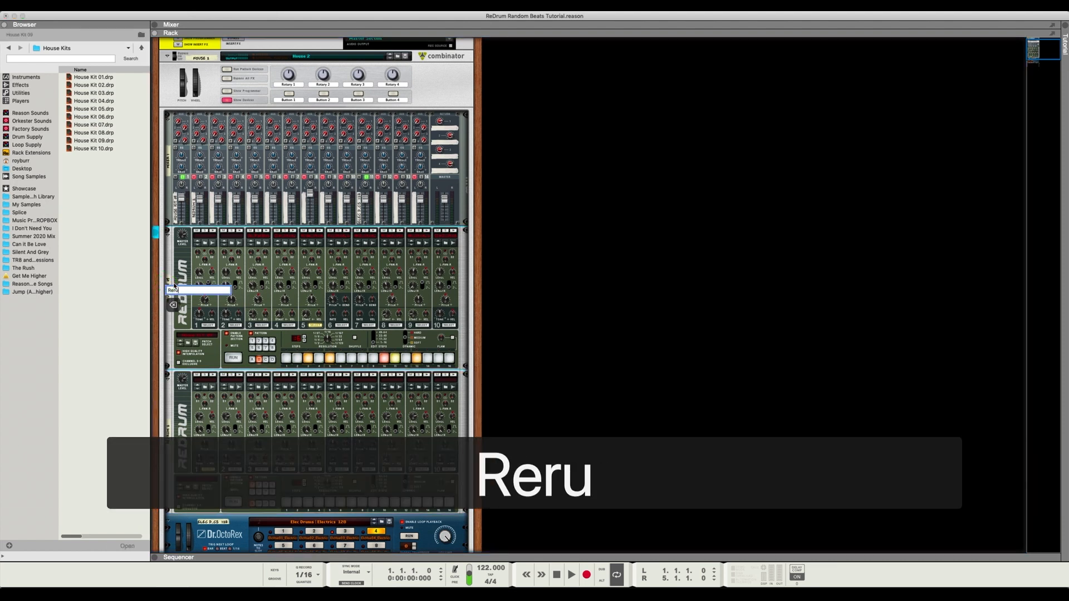
pyautogui.write('drum 1')
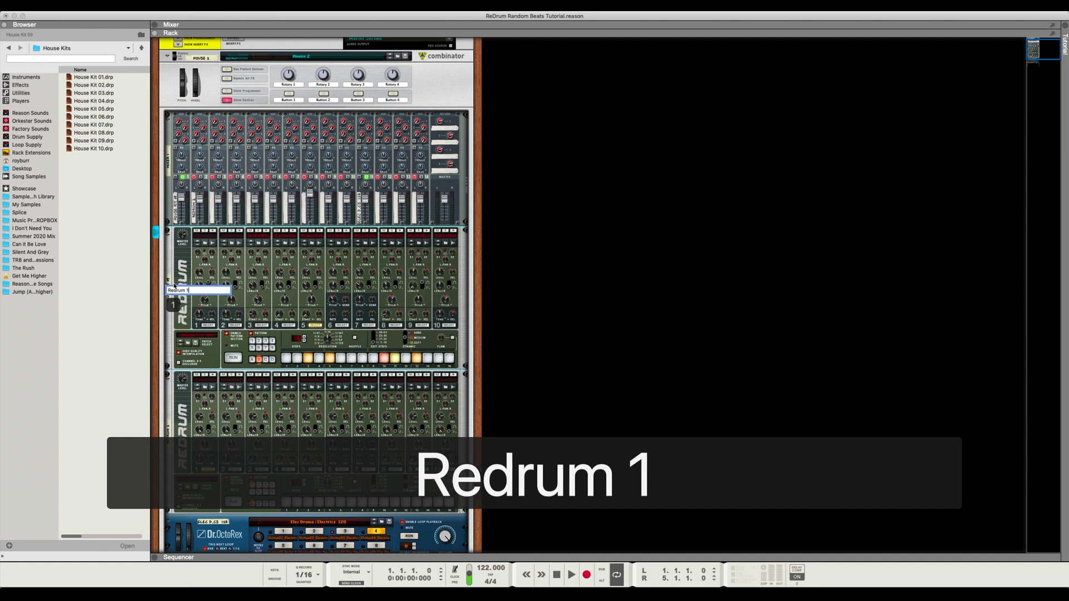
pyautogui.press('Return')
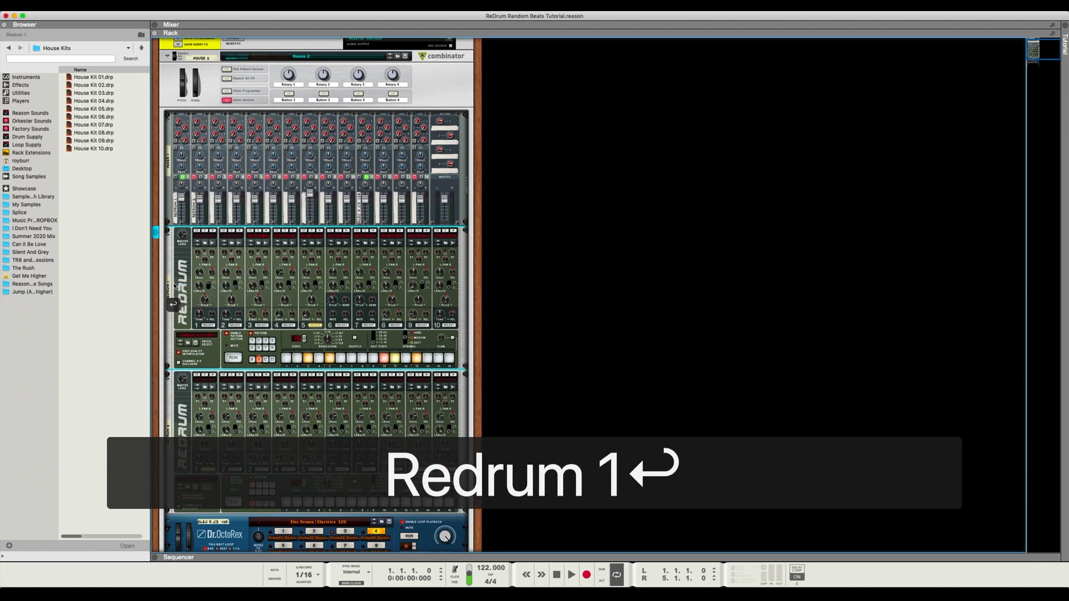
# Save the Combinator patch as House 3.
pyautogui.click(406, 57)
pyautogui.click(520, 143)
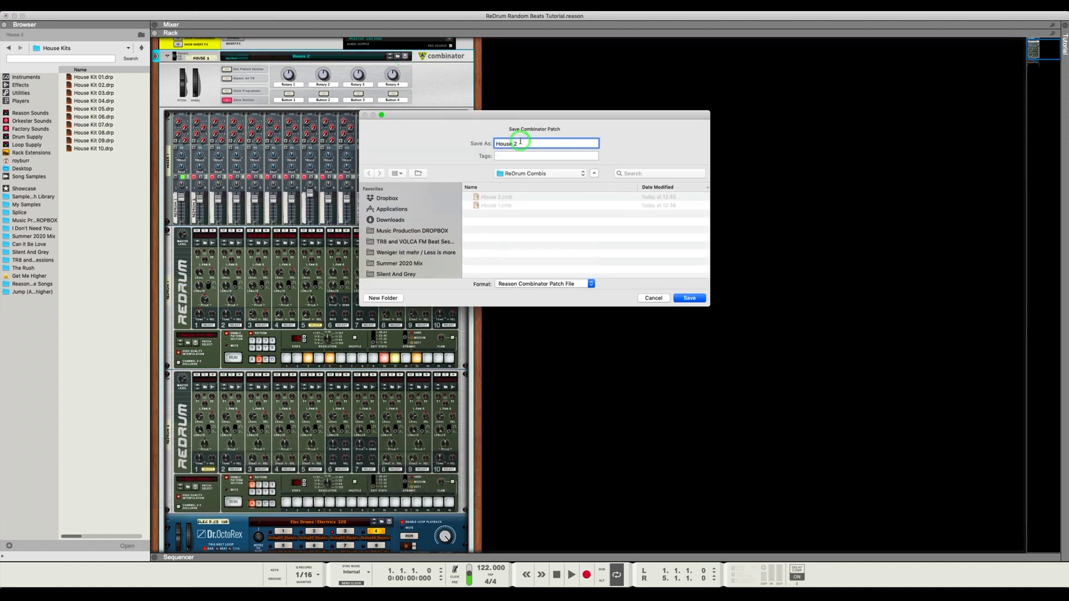
pyautogui.write('3')
pyautogui.press('Return')
# Load Techno Kit 03.drp into Redrum 2 from the Techno Kits folder of the Reason Factory Sound Bank's Redrum Drum Kits.
pyautogui.scroll(-1, 214, 421)
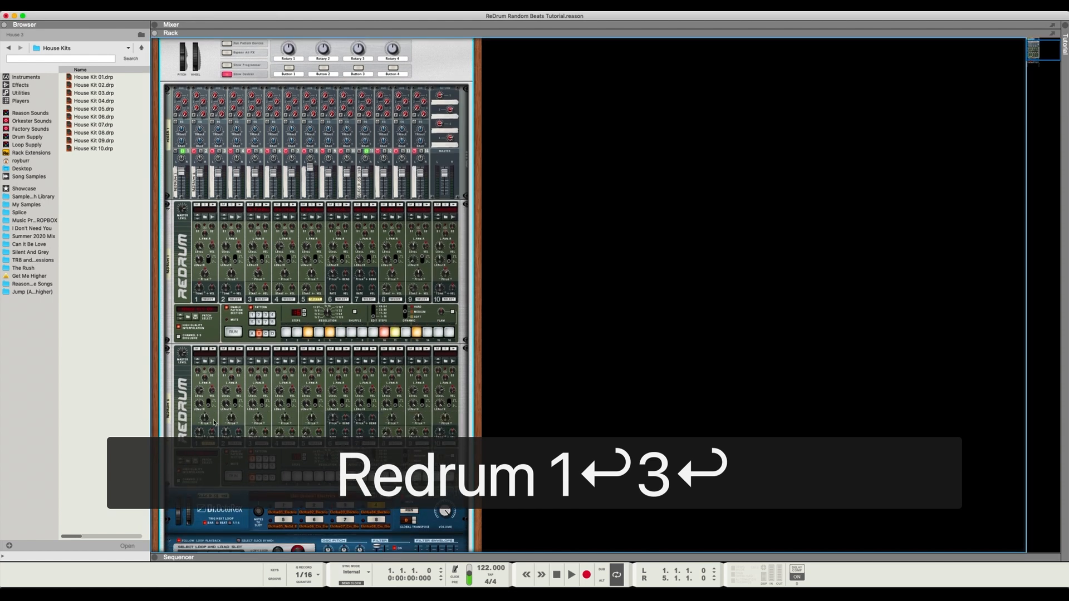
pyautogui.click(188, 462)
pyautogui.click(54, 49)
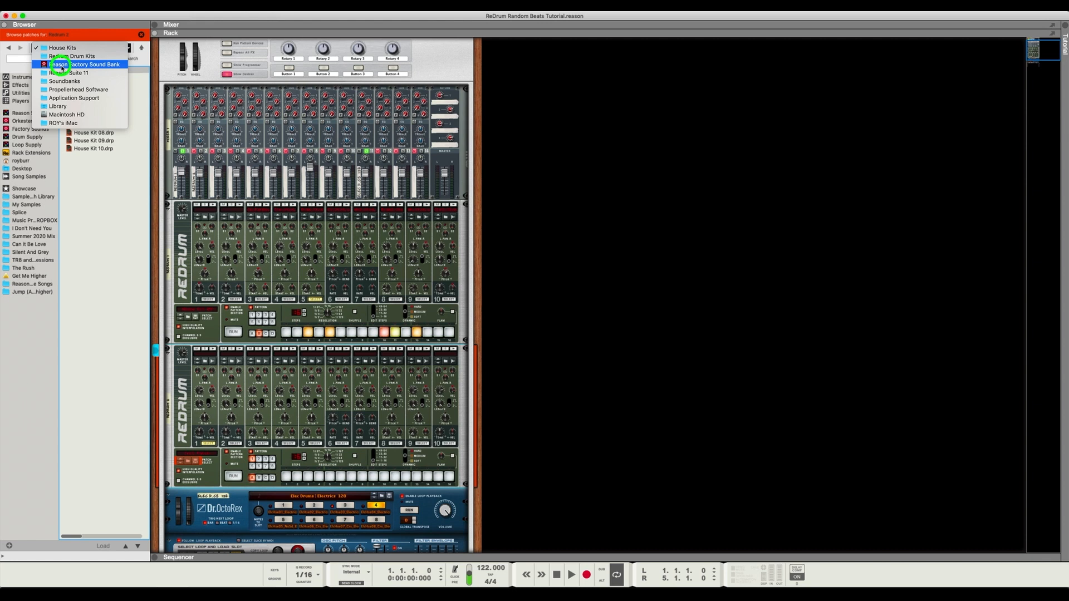
pyautogui.click(61, 65)
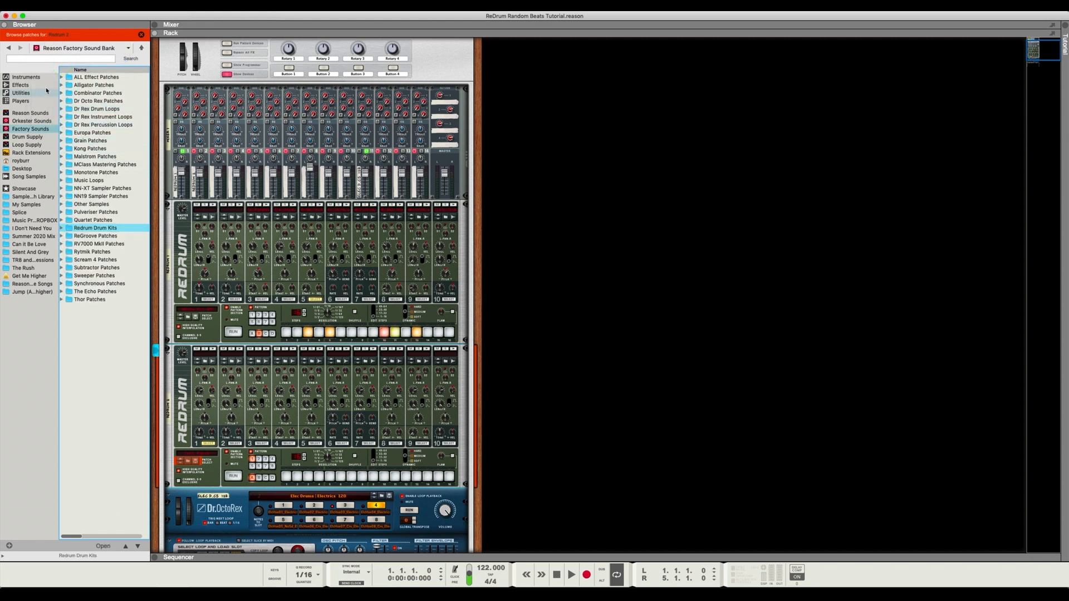
pyautogui.doubleClick(103, 228)
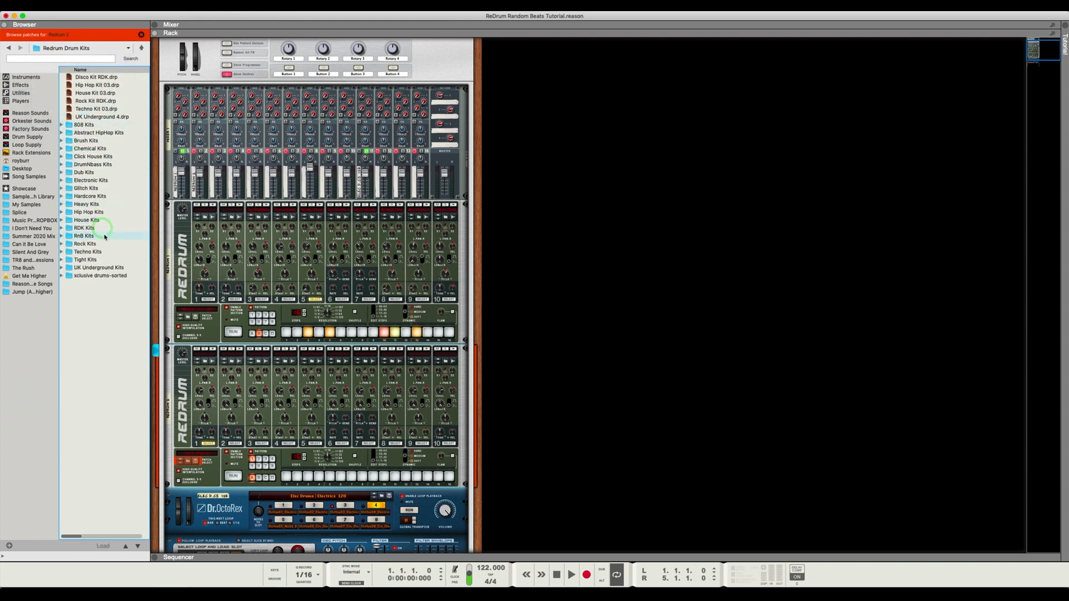
pyautogui.doubleClick(87, 251)
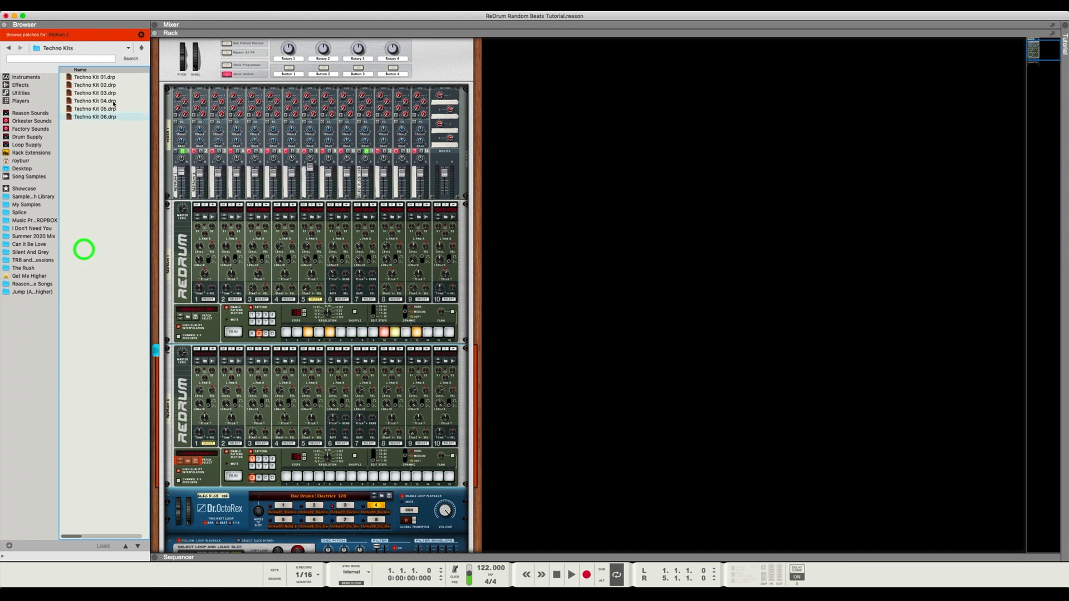
pyautogui.moveTo(95, 93); pyautogui.dragTo(263, 421)
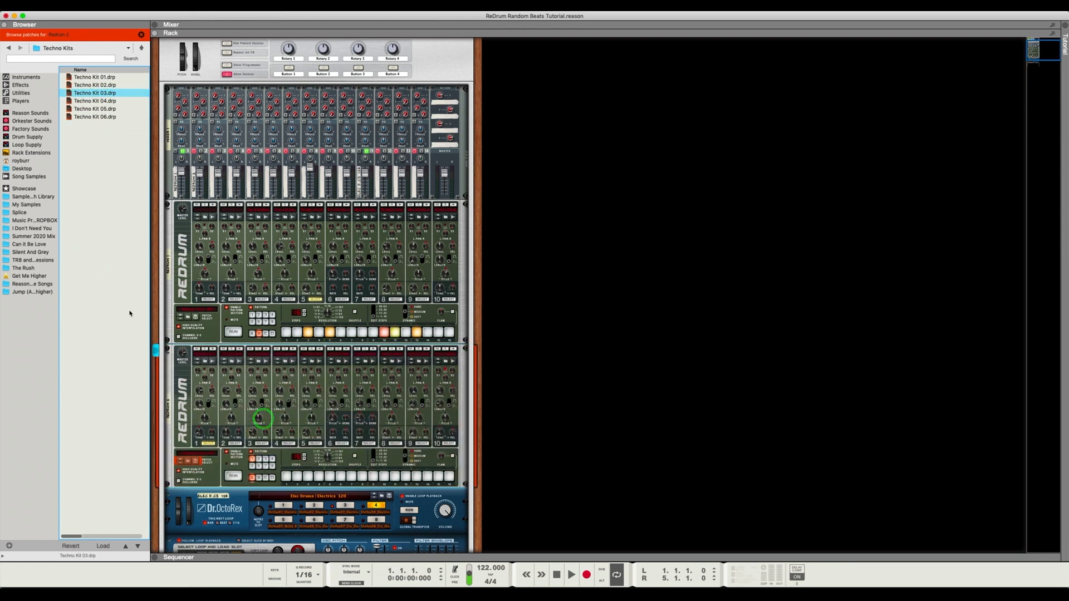
# Solo mixer channel 2 and remove the solo from channels 1 and 11.
pyautogui.click(199, 151)
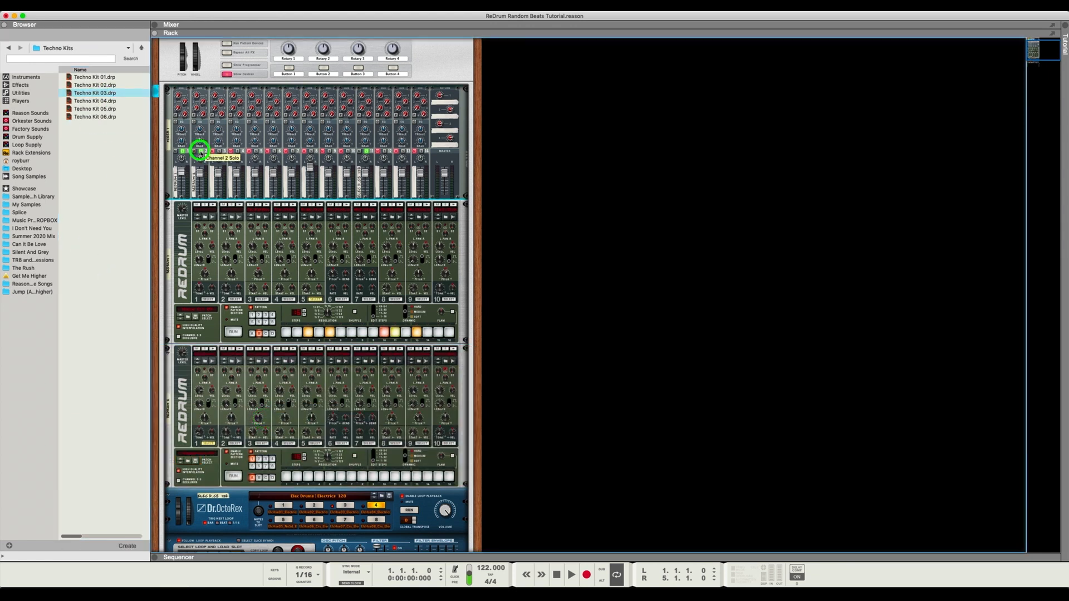
pyautogui.click(182, 151)
pyautogui.click(366, 151)
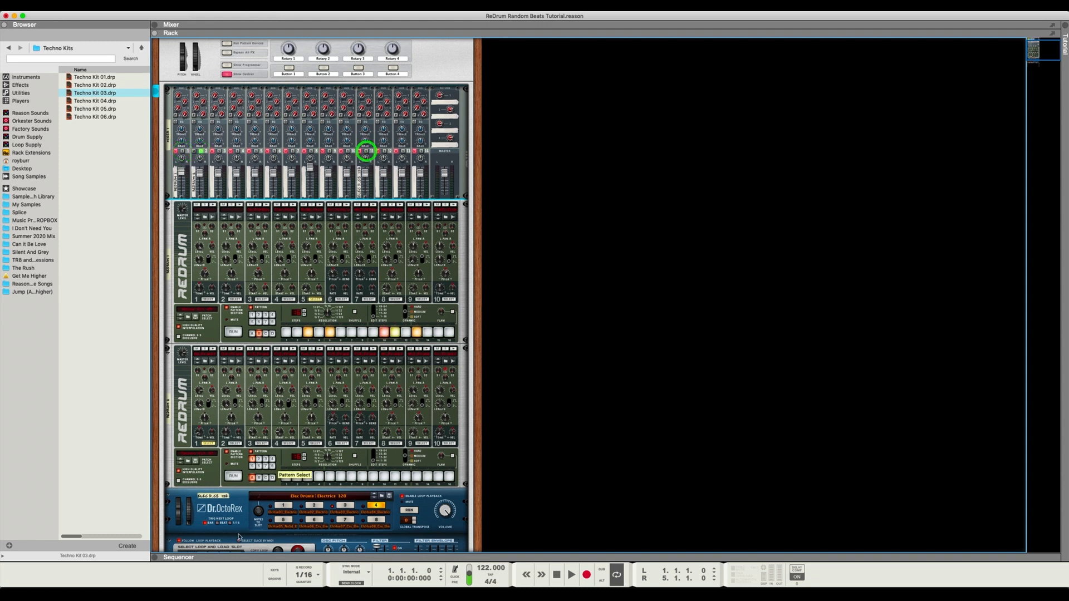
# Randomize the Redrum 2 pattern three times, play it alone, and stop playback.
pyautogui.click(194, 421)
pyautogui.press('super+r')
pyautogui.press('super+r')
pyautogui.press('super+r')
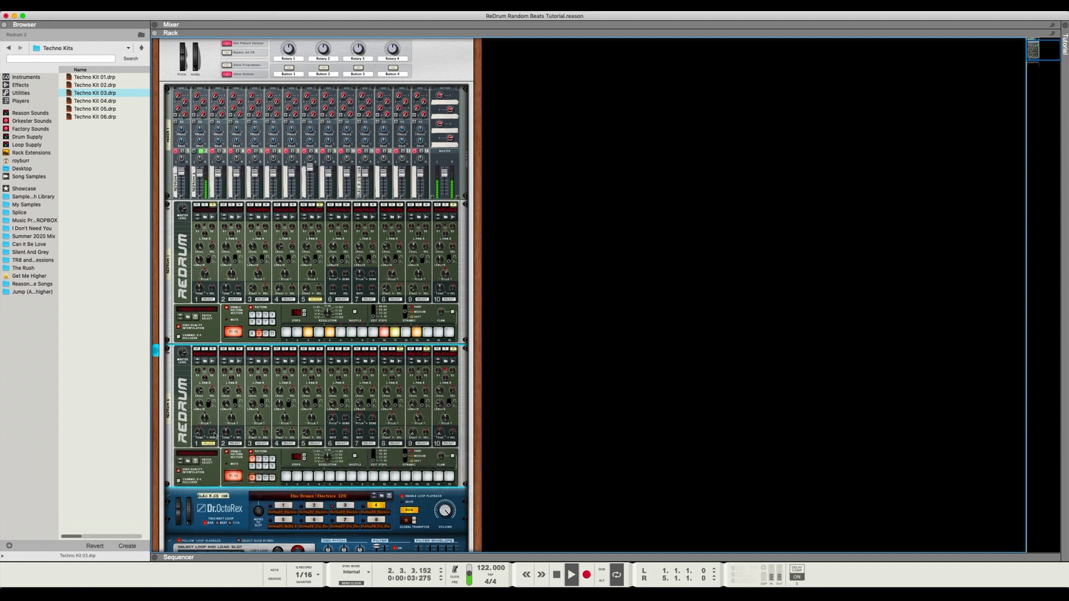
pyautogui.press('space')
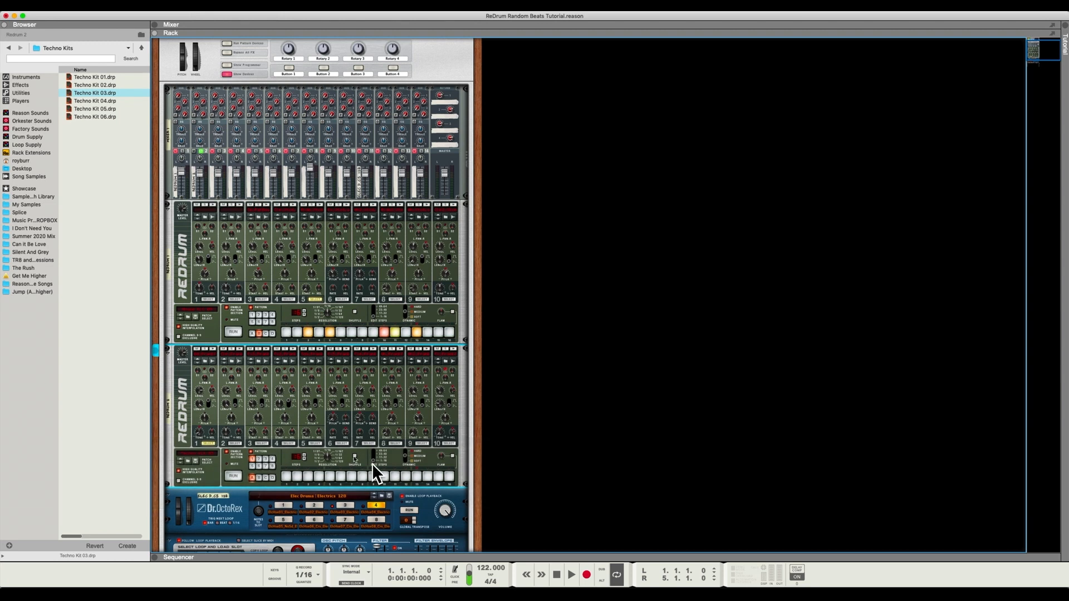
# Mute drum channel 1 on Redrum 2, start playback, and solo mixer channels 1 and 11 as well.
pyautogui.click(198, 350)
pyautogui.scroll(-3, 223, 372)
pyautogui.scroll(5, 224, 372)
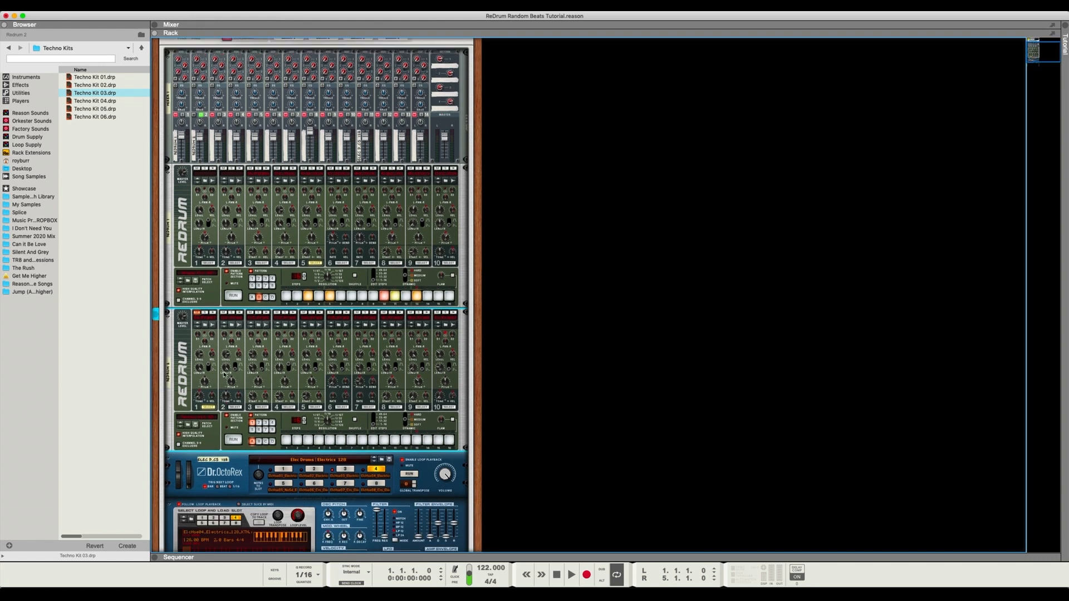
pyautogui.press('space')
pyautogui.click(183, 214)
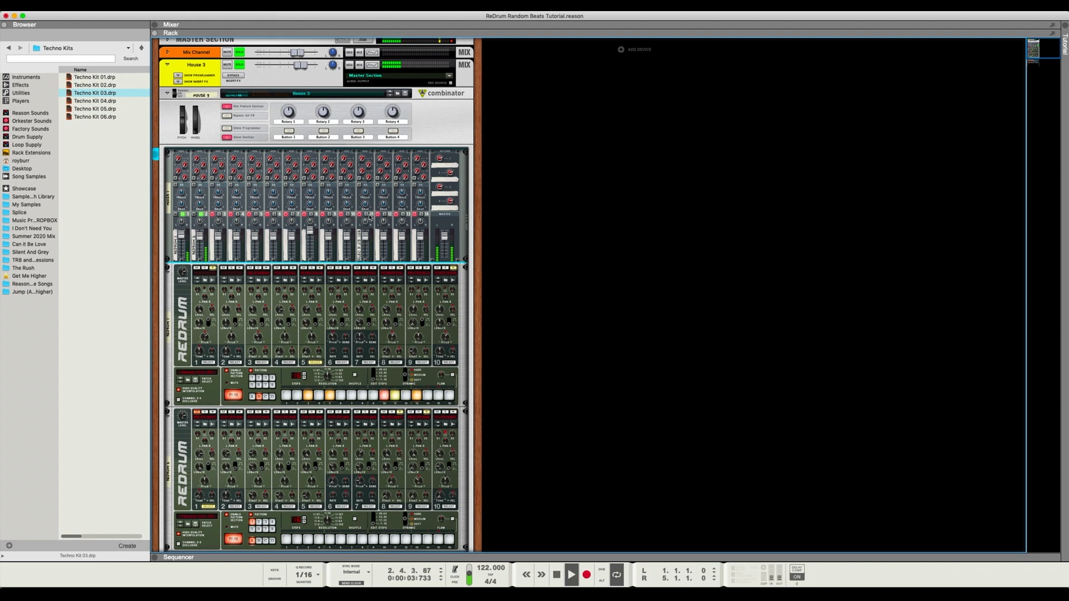
pyautogui.click(366, 214)
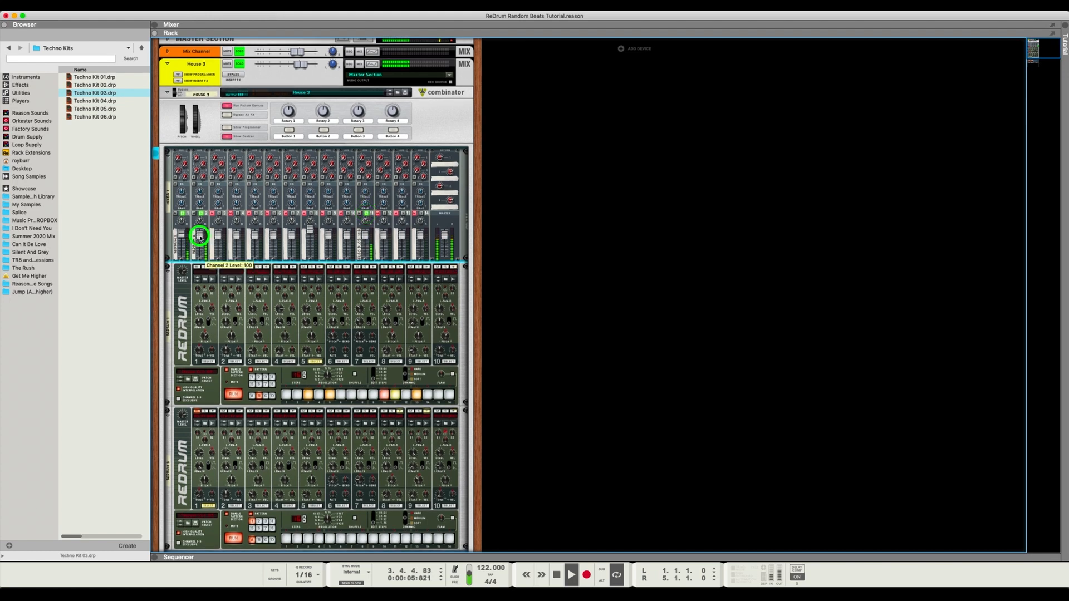
# Switch Redrum 1 through other patterns during playback, ending on pattern 5.
pyautogui.scroll(-3, 267, 288)
pyautogui.scroll(-1, 266, 288)
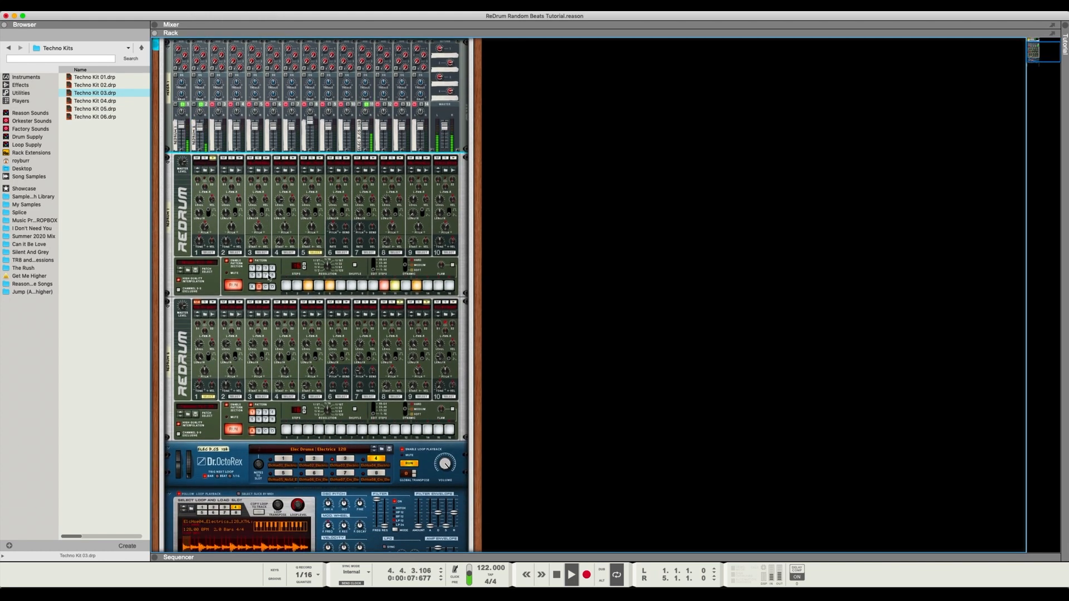
pyautogui.click(261, 268)
pyautogui.click(252, 275)
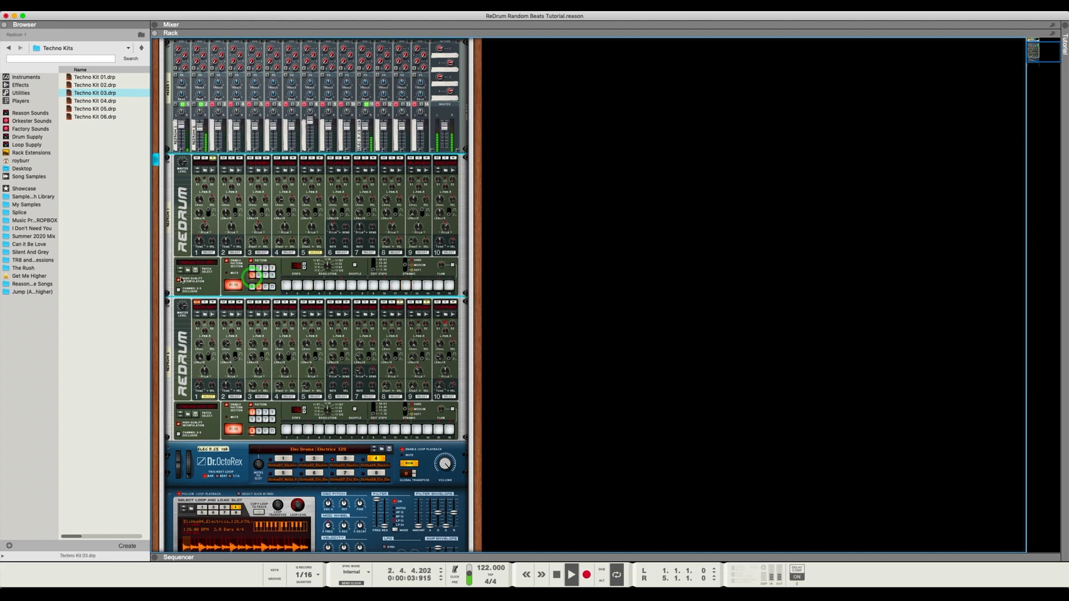
# Select pattern 2 on Redrum 2, randomize it three times, play it with Redrum 1 and the loop, and stop.
pyautogui.scroll(-2, 225, 363)
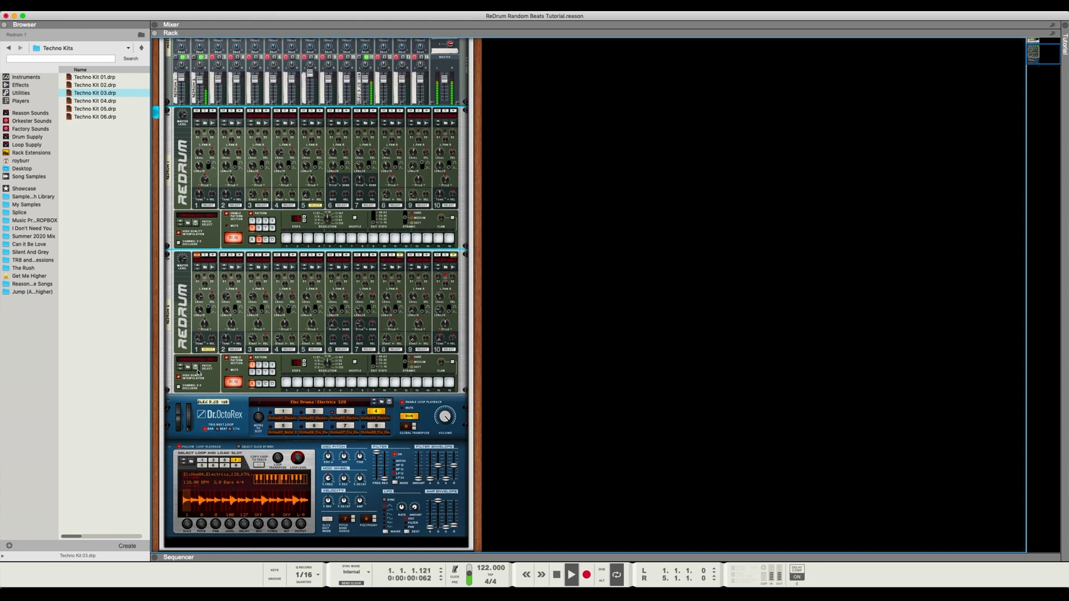
pyautogui.click(258, 365)
pyautogui.press('space')
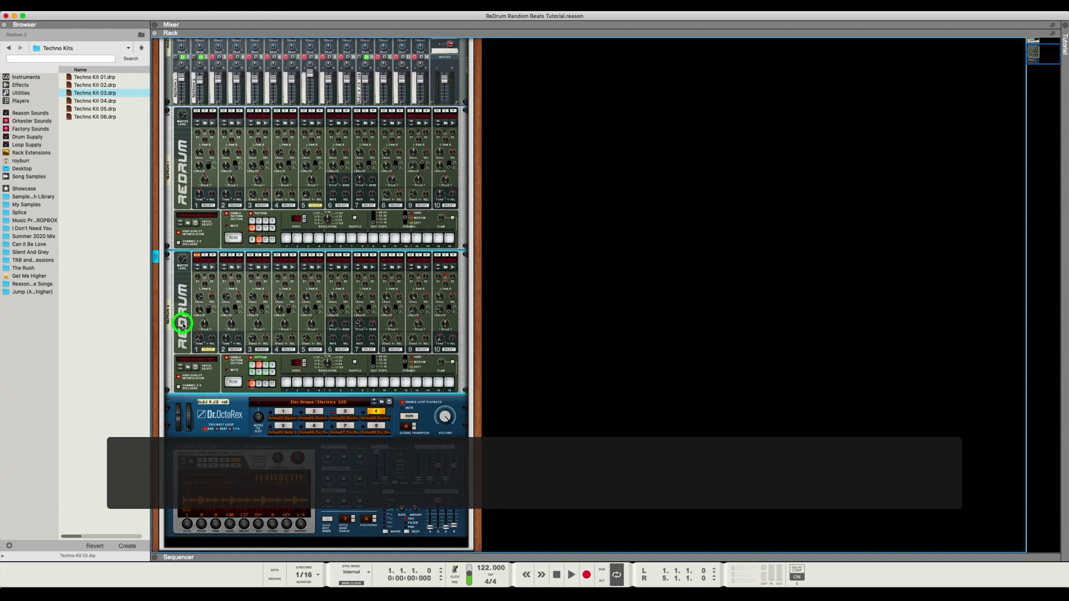
pyautogui.press('super+r')
pyautogui.press('super+r')
pyautogui.press('super+r')
pyautogui.click(194, 329)
pyautogui.press('space')
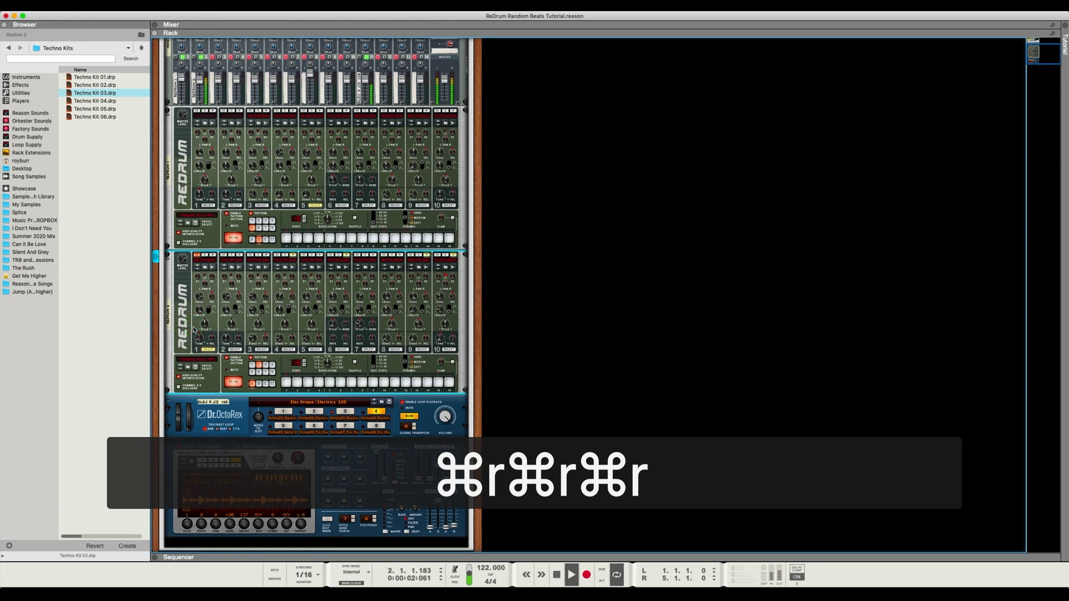
pyautogui.scroll(-2, 207, 340)
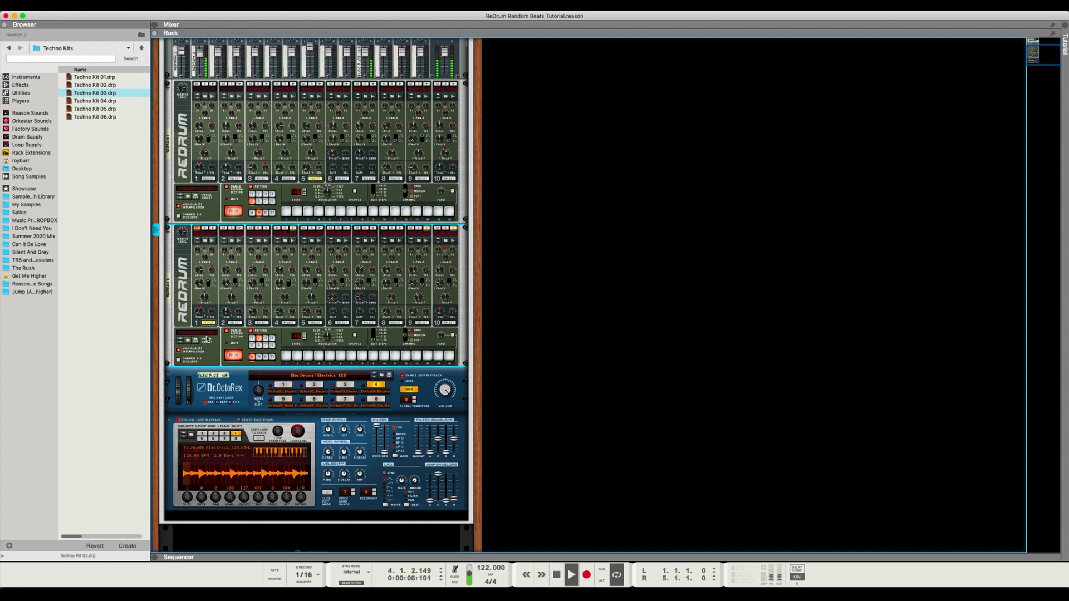
pyautogui.scroll(5, 207, 339)
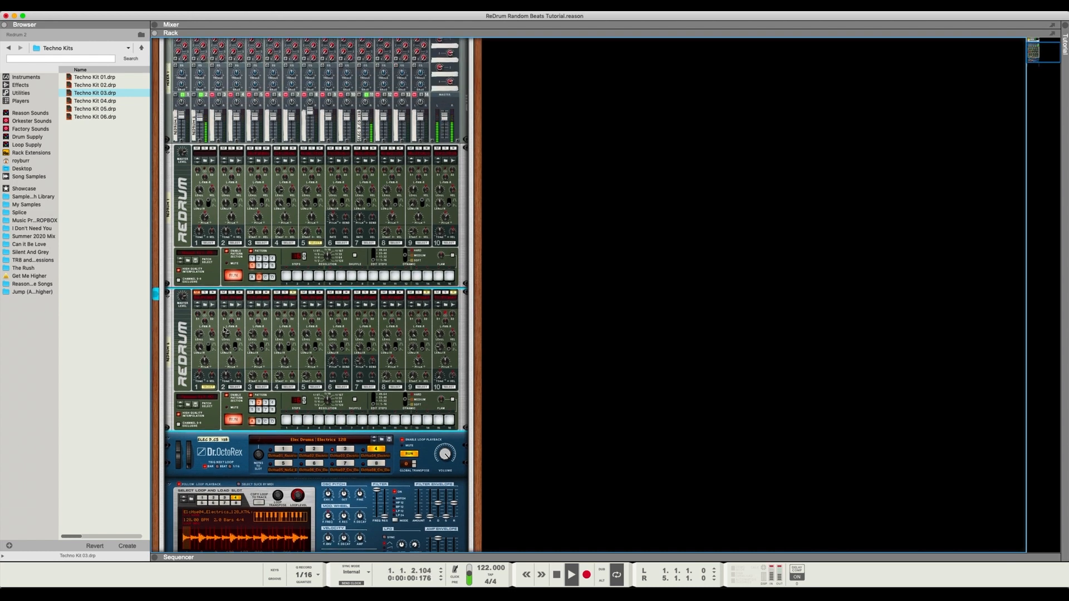
pyautogui.press('space')
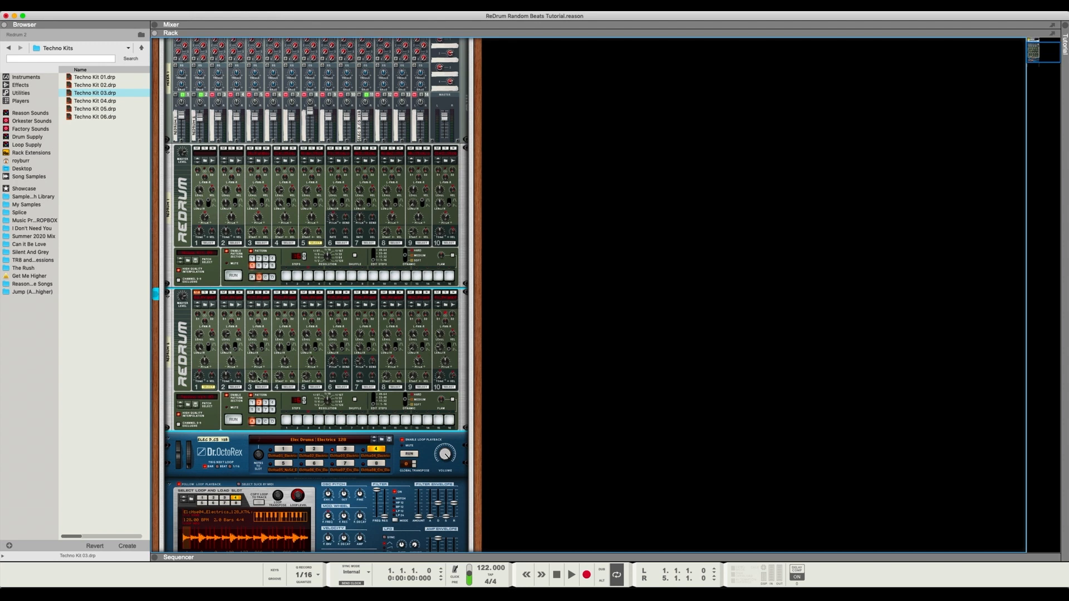
# Switch Redrum 1 to pattern bank A.
pyautogui.click(252, 277)
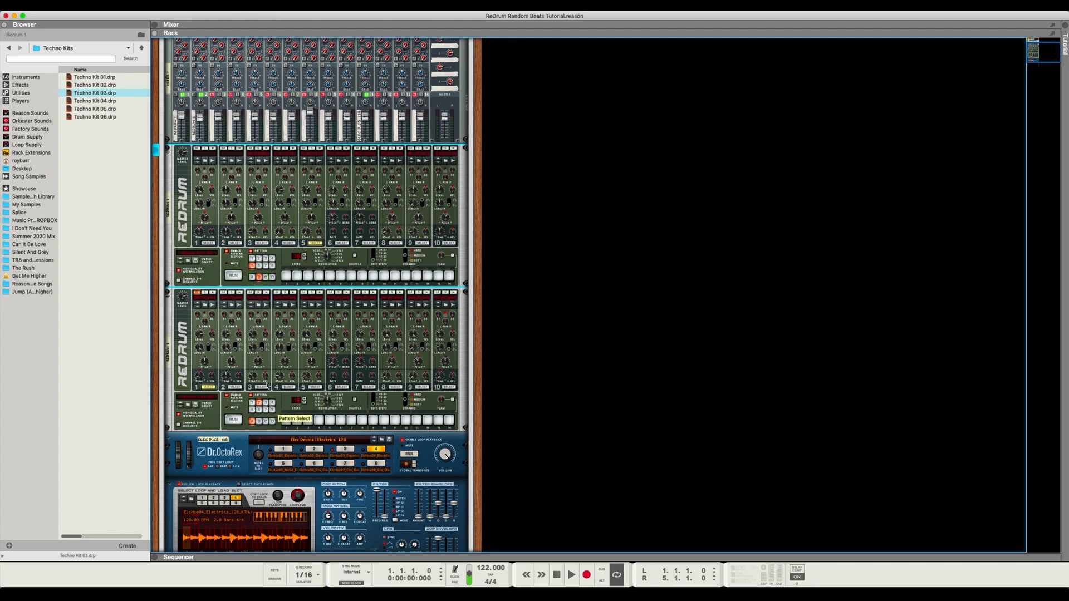
pyautogui.scroll(-5, 233, 370)
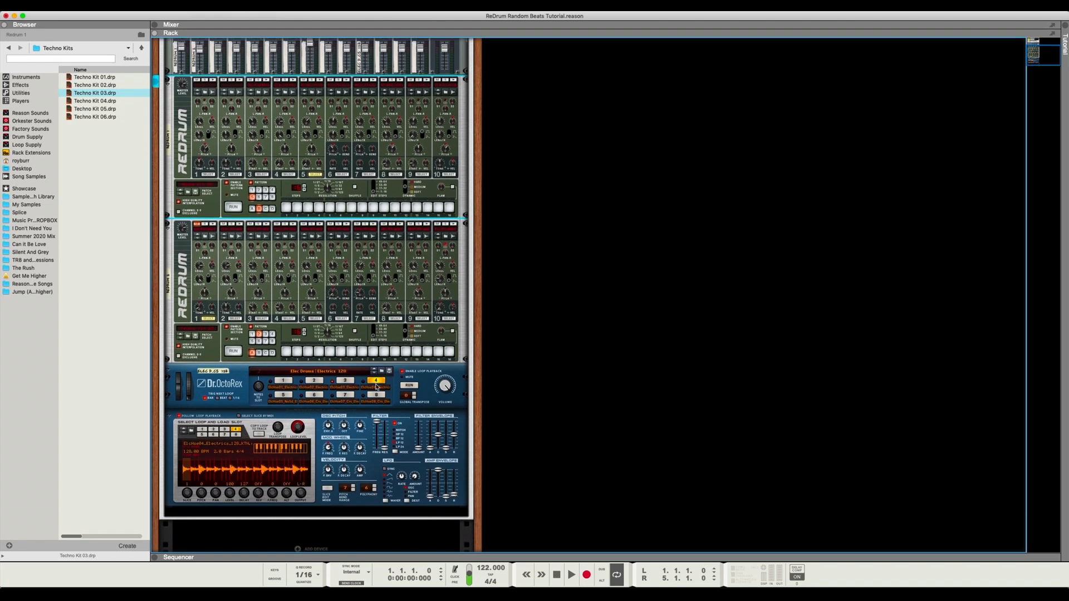
pyautogui.scroll(3, 291, 294)
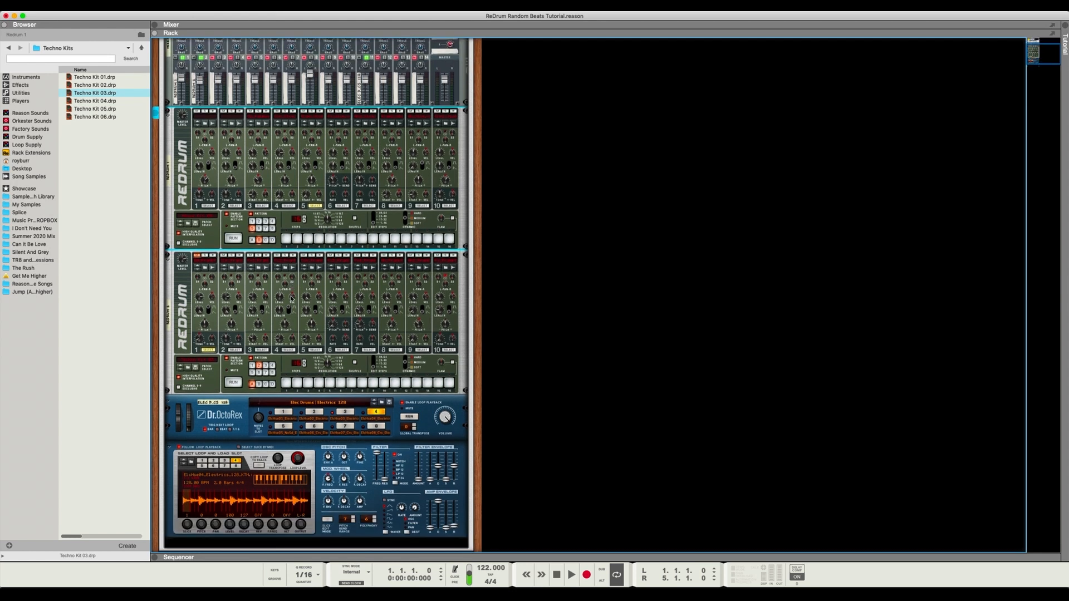
# Clear the mixer channel solos and play the rack, switching Dr. OctoRex among loop slots 3, 2 and 4, ending on slot 3.
pyautogui.click(366, 57)
pyautogui.click(197, 57)
pyautogui.scroll(-3, 319, 405)
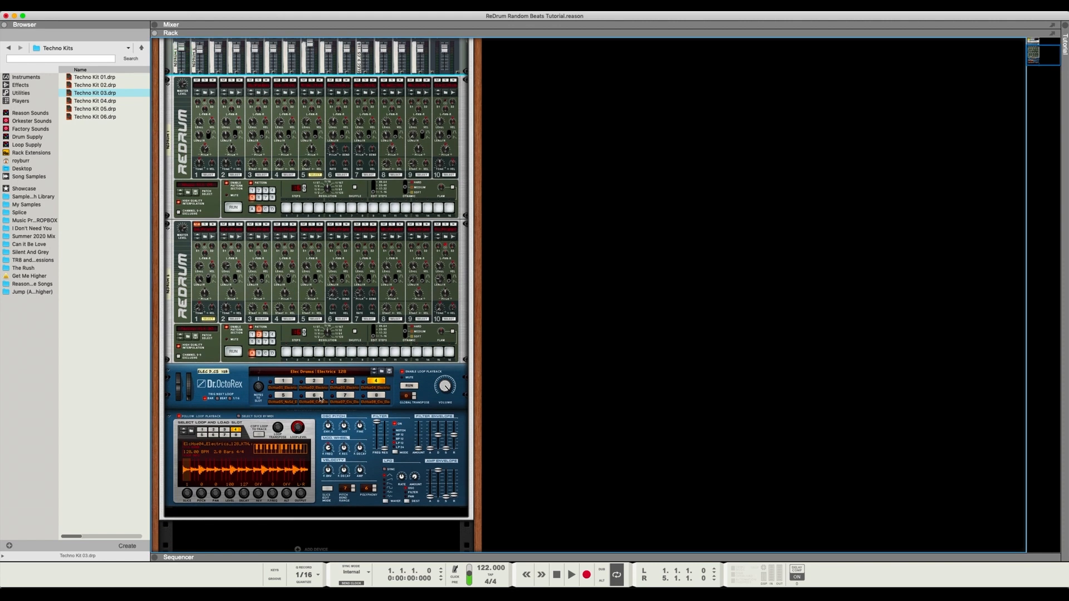
pyautogui.press('space')
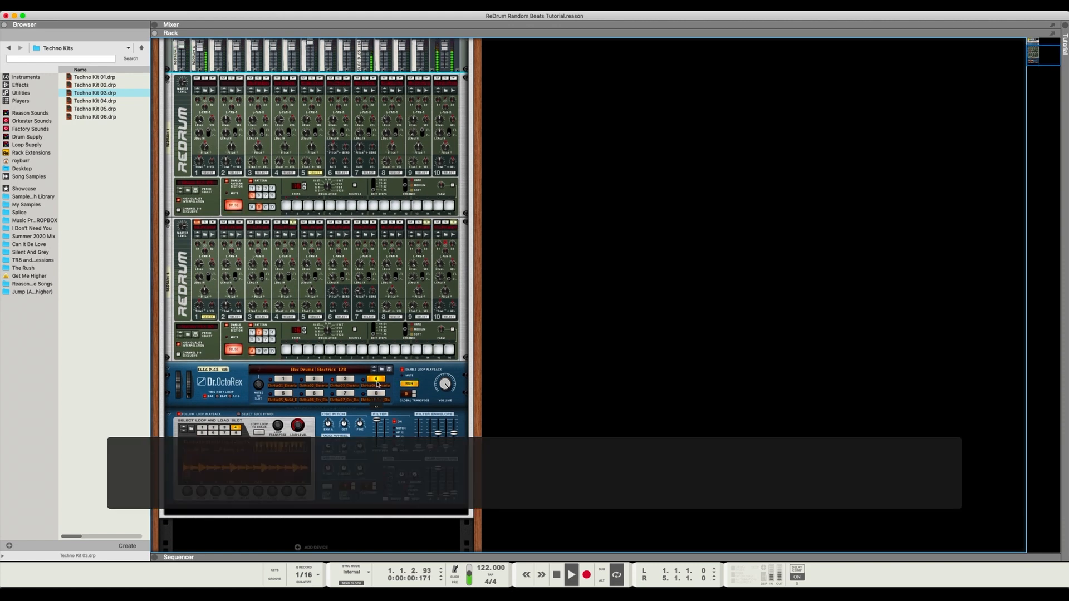
pyautogui.click(345, 378)
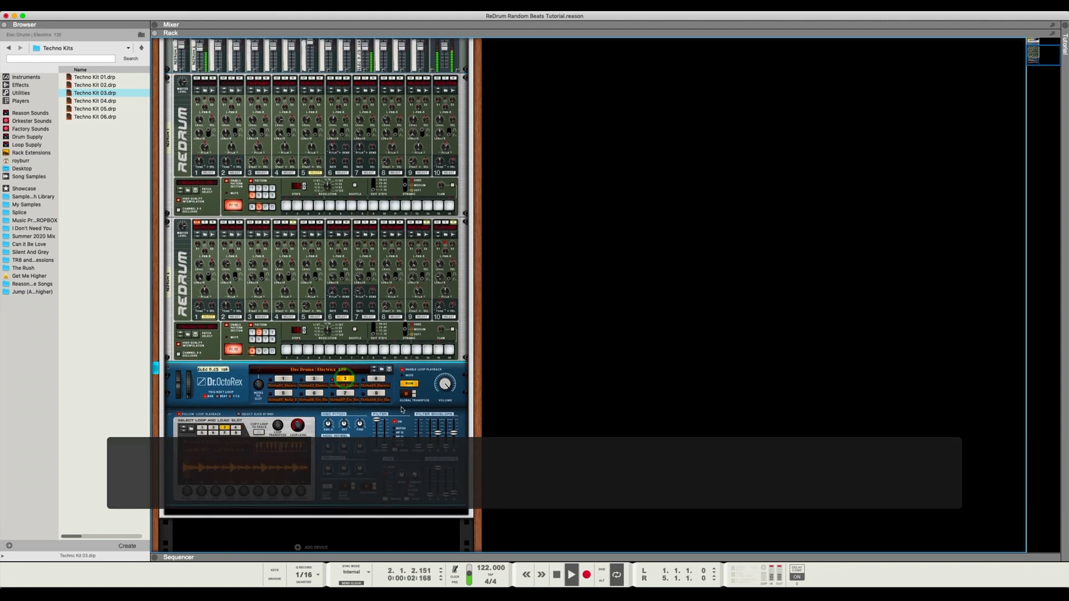
pyautogui.click(316, 379)
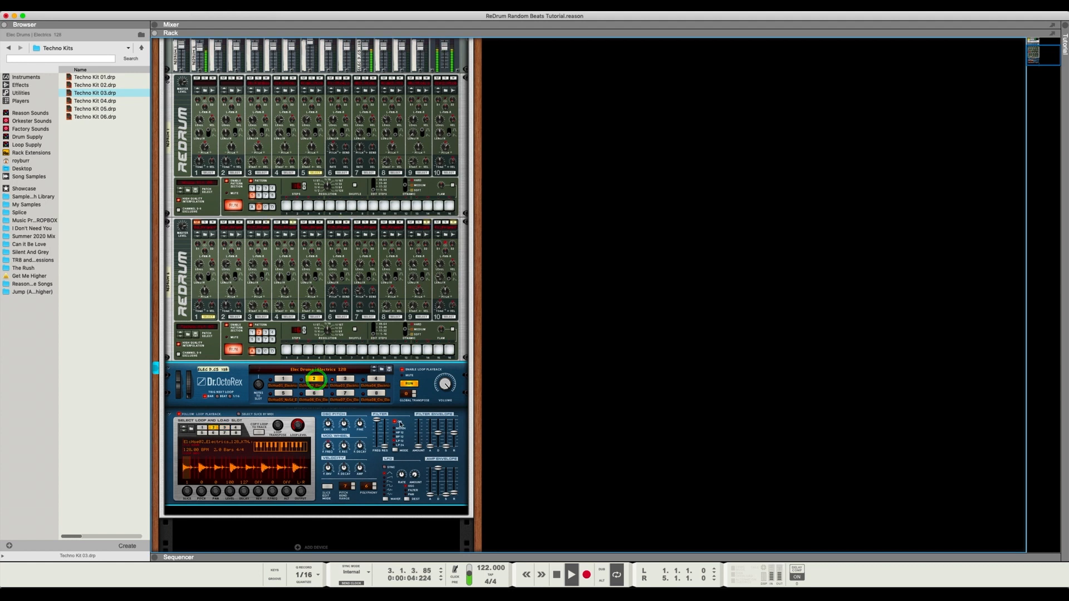
pyautogui.click(376, 381)
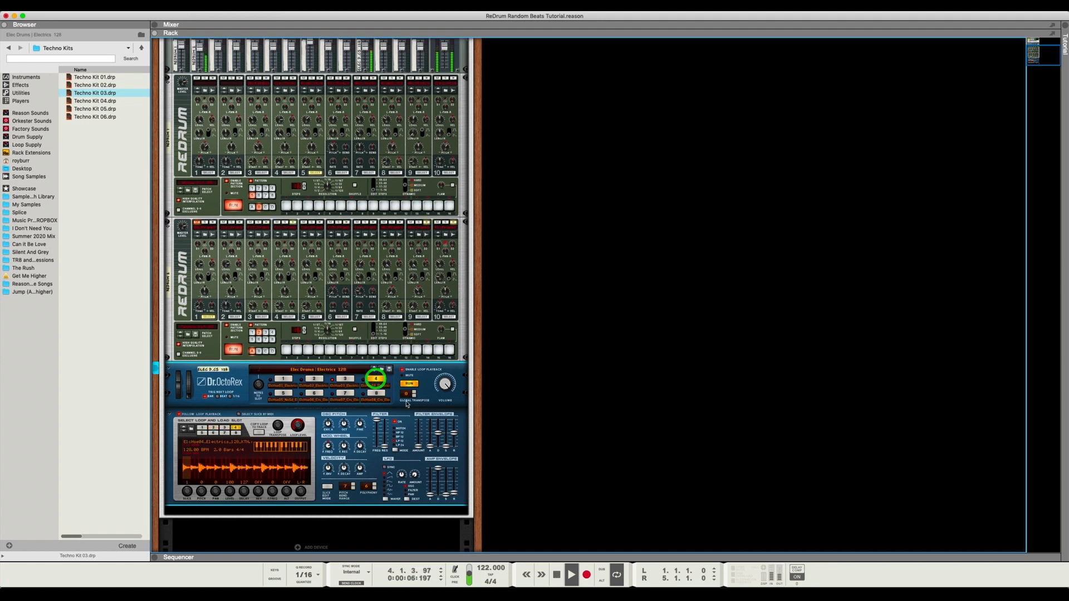
pyautogui.click(344, 380)
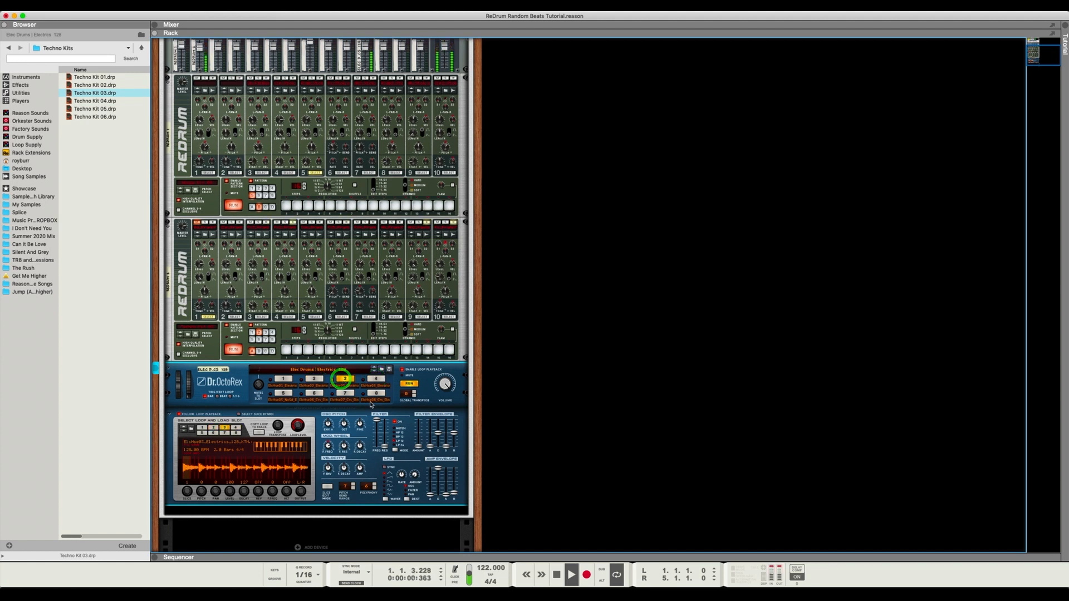
pyautogui.scroll(1, 340, 382)
pyautogui.press('space')
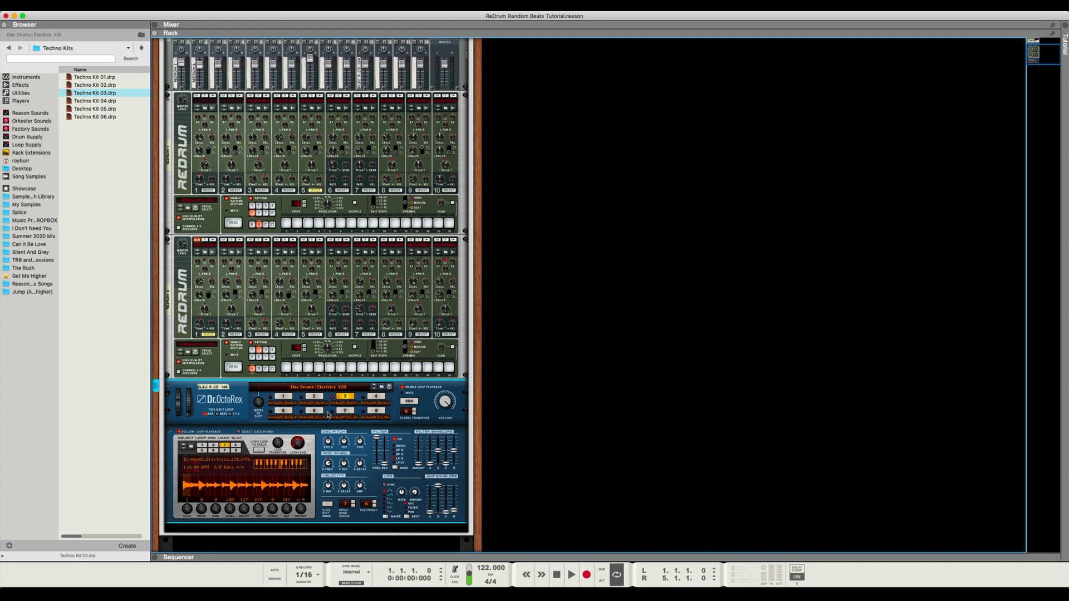
# Switch on the Combinator's Button 1 and show the Combinator programmer.
pyautogui.scroll(5, 441, 393)
pyautogui.scroll(-2, 442, 392)
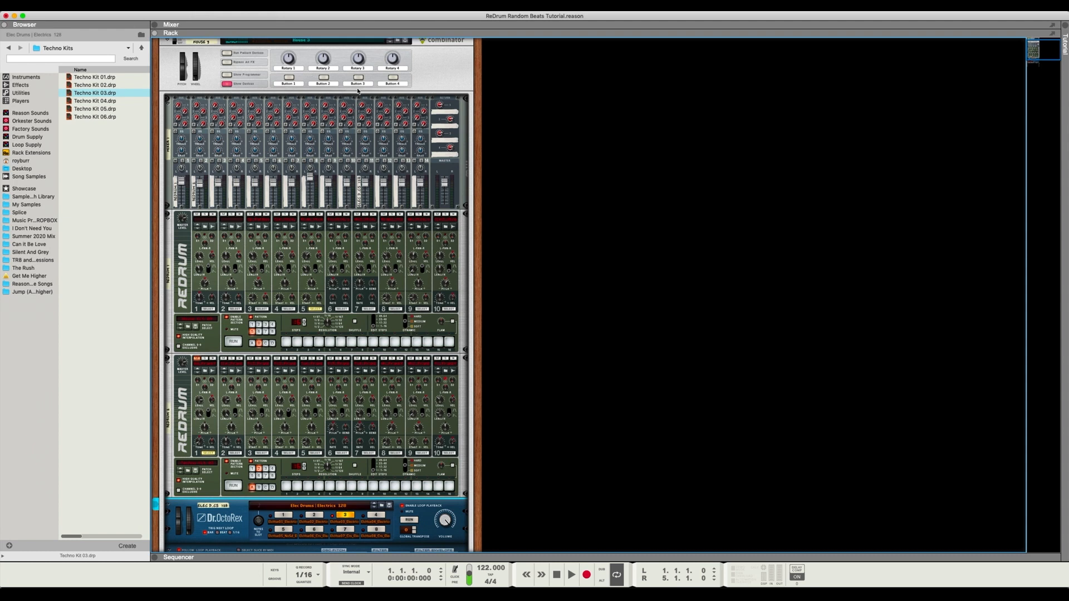
pyautogui.scroll(1, 379, 132)
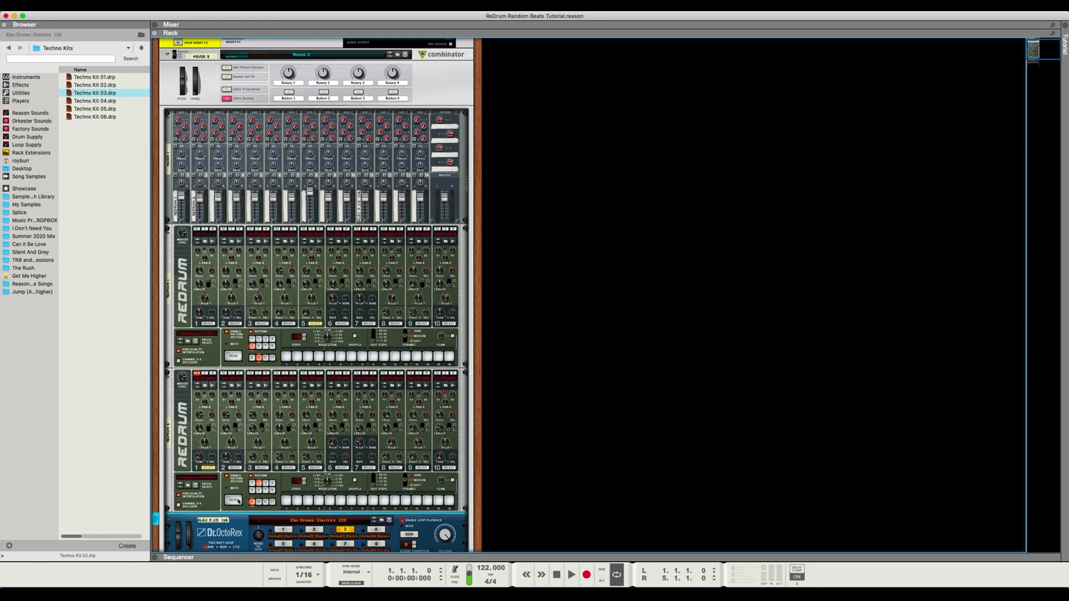
pyautogui.scroll(1, 231, 368)
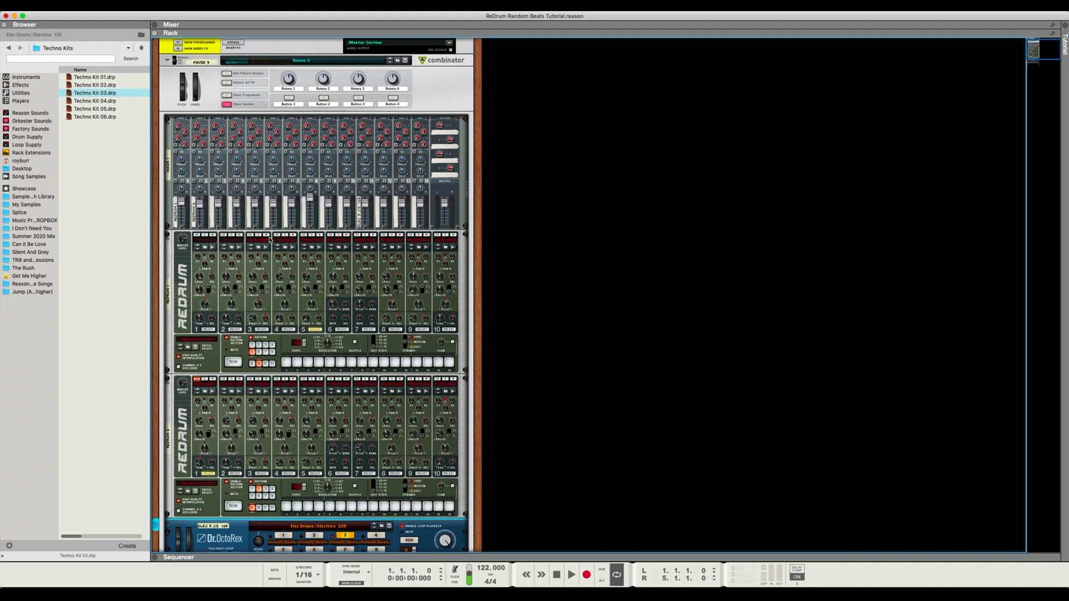
pyautogui.click(288, 99)
pyautogui.click(227, 95)
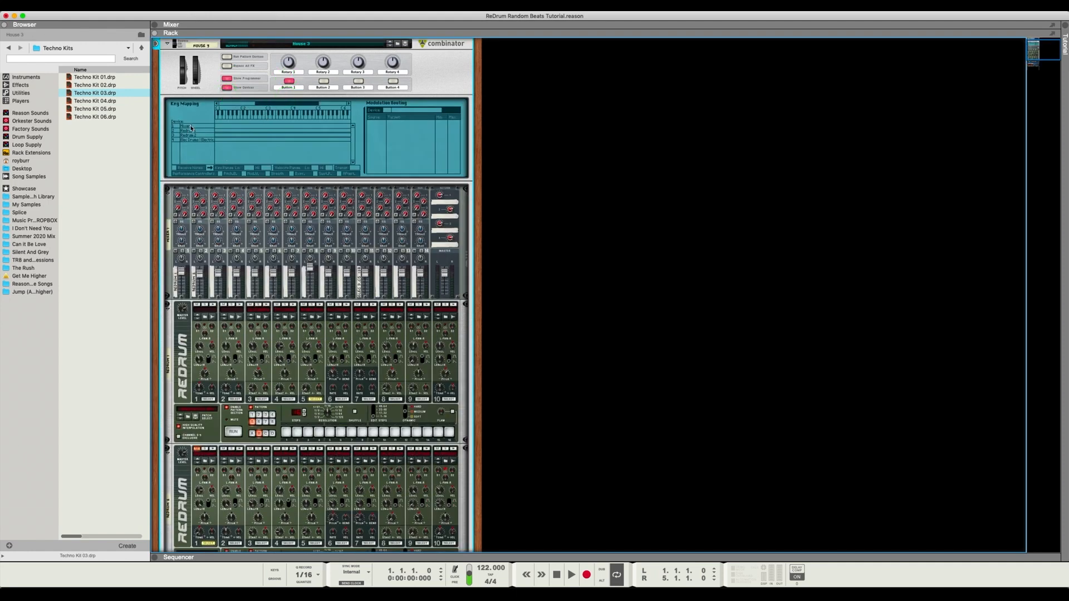
# Select Mixer 1 in the programmer and route Button 1 to Channel 1 Mute.
pyautogui.click(190, 126)
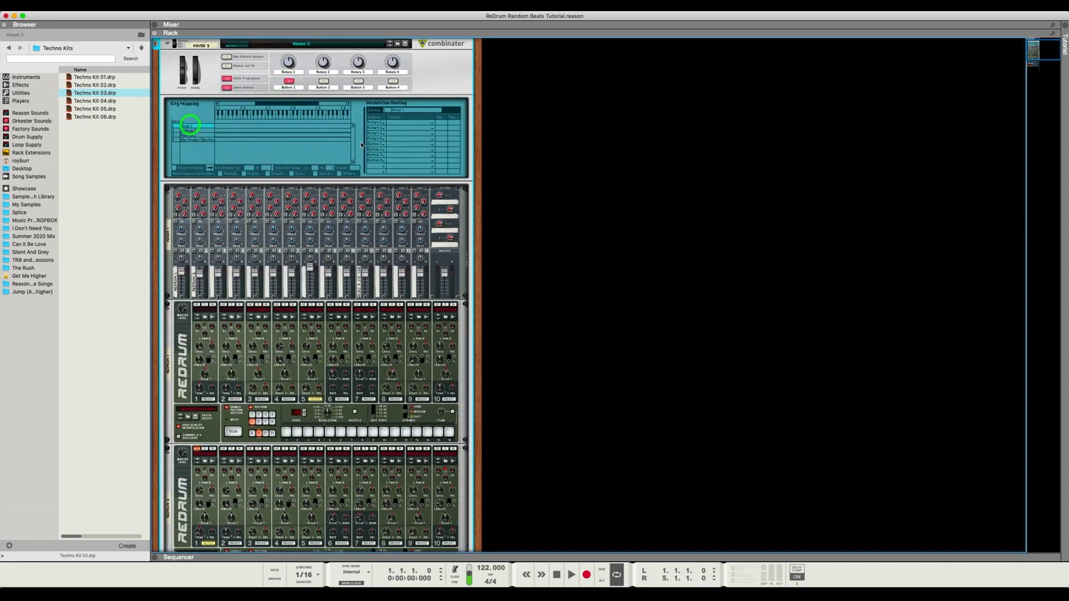
pyautogui.click(389, 145)
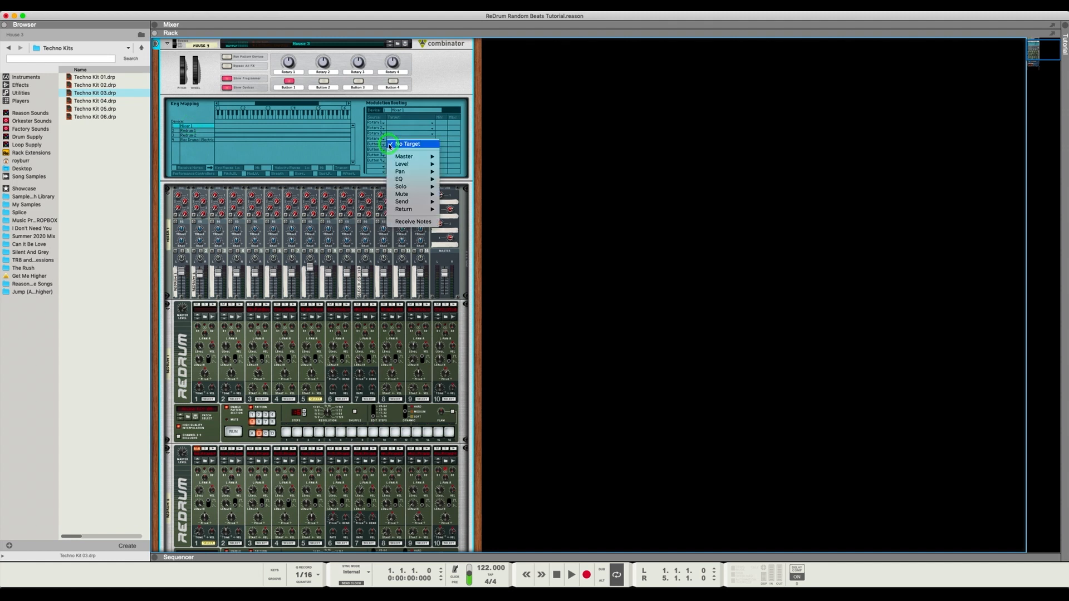
pyautogui.moveTo(404, 158)
pyautogui.moveTo(428, 198)
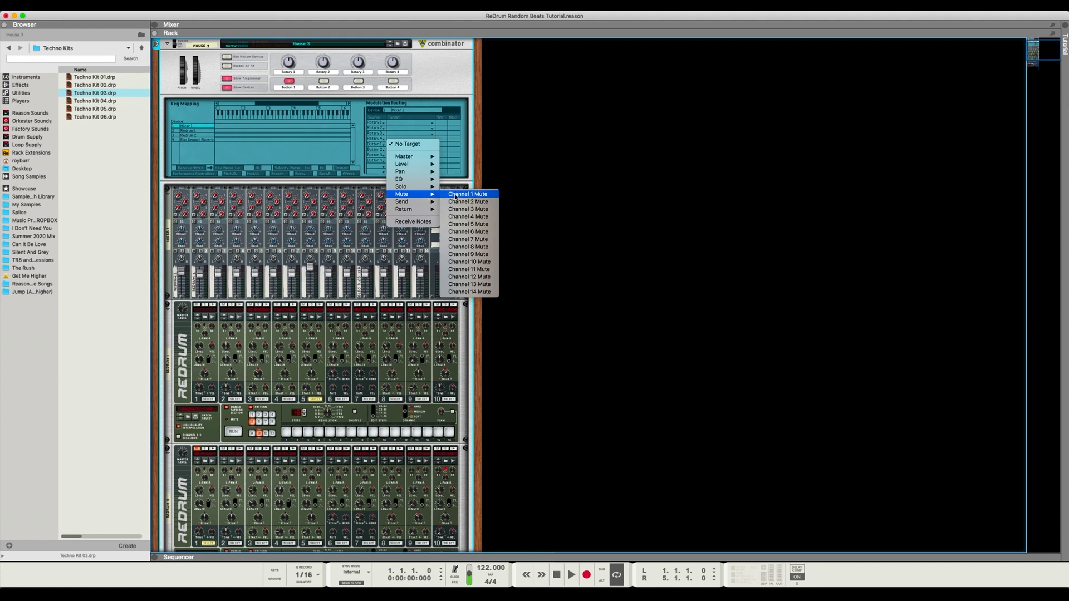
pyautogui.click(456, 195)
# Label Button 1 of the Combinator "ReDrm 1 ON".
pyautogui.doubleClick(288, 88)
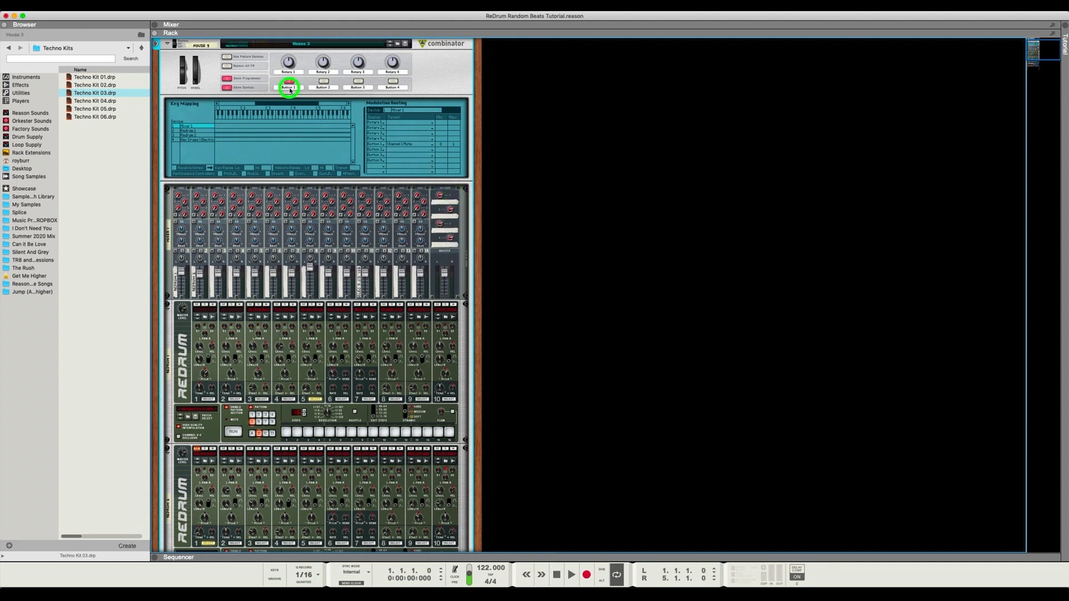
pyautogui.write('Res')
pyautogui.press('BackSpace')
pyautogui.write('S')
pyautogui.press('BackSpace')
pyautogui.write('D')
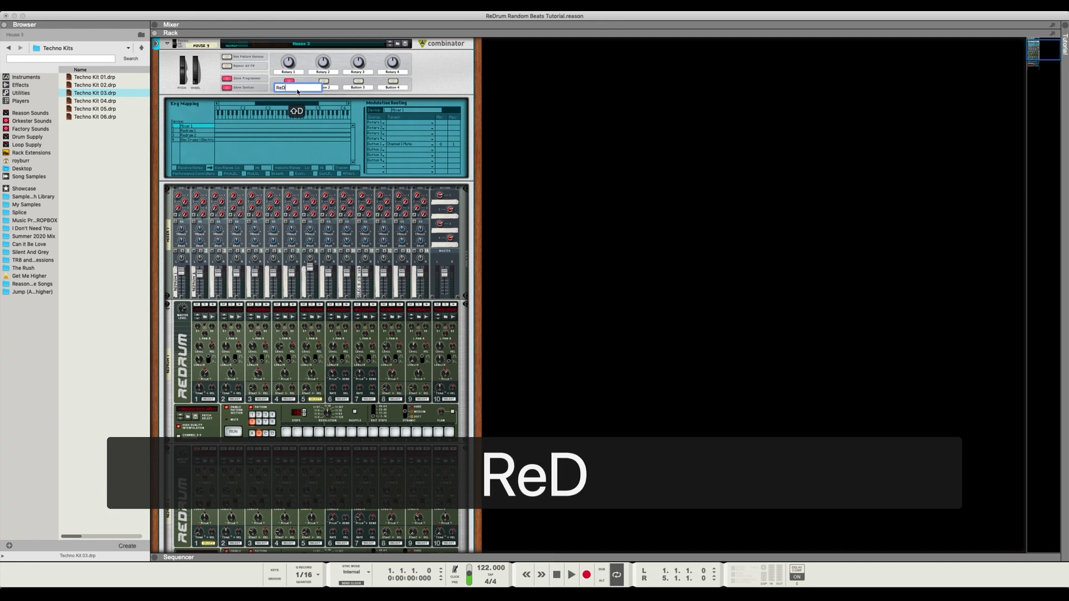
pyautogui.write('rm 1')
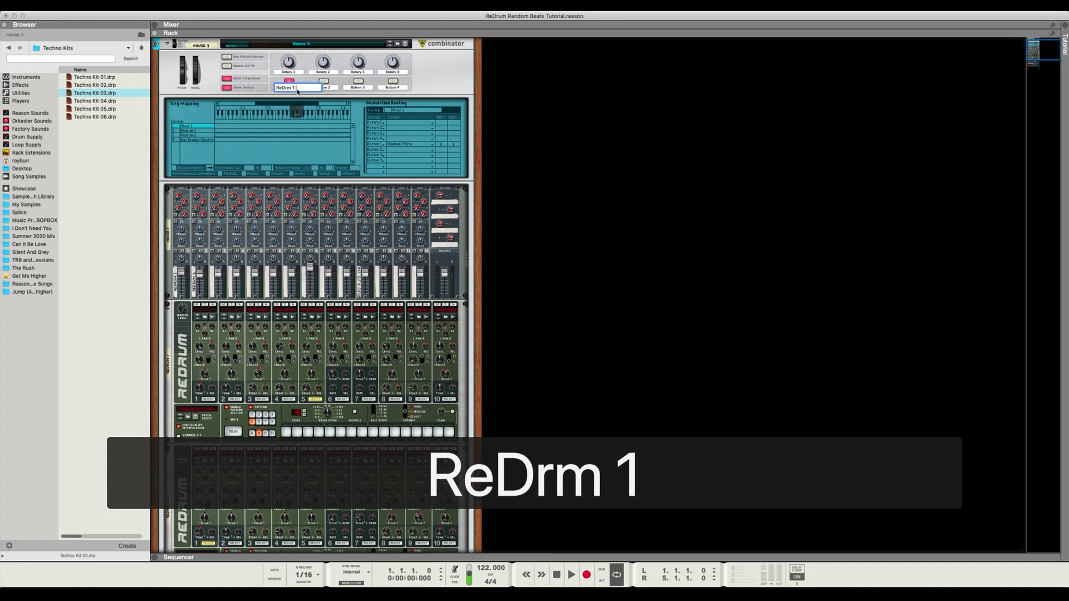
pyautogui.write(' ON')
pyautogui.press('Return')
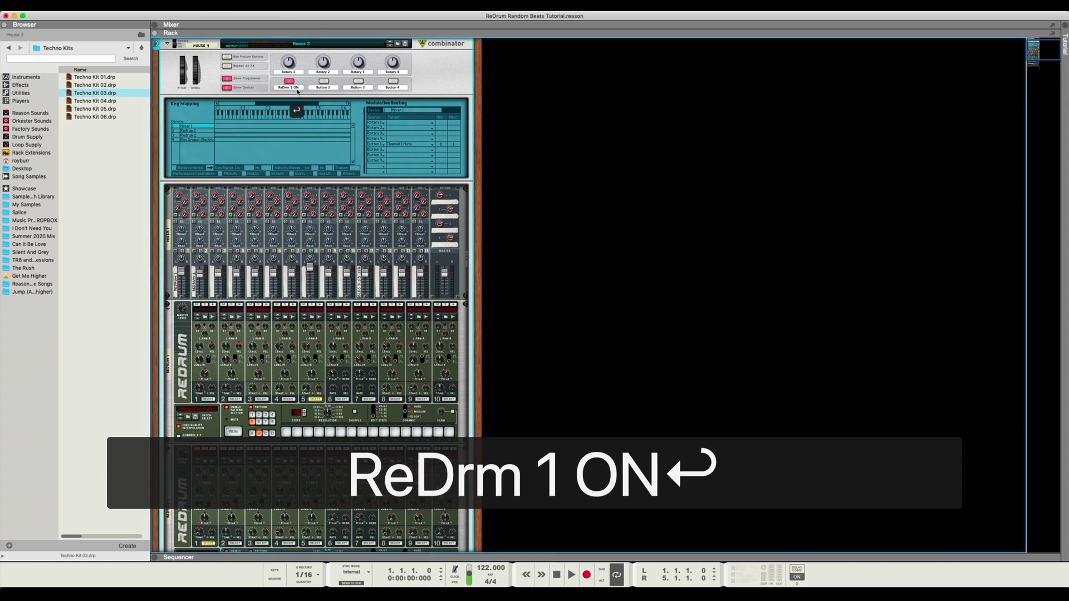
# Invert the Channel 1 Mute routing to minimum 1 and maximum 0, and test it by toggling Button 1.
pyautogui.click(290, 82)
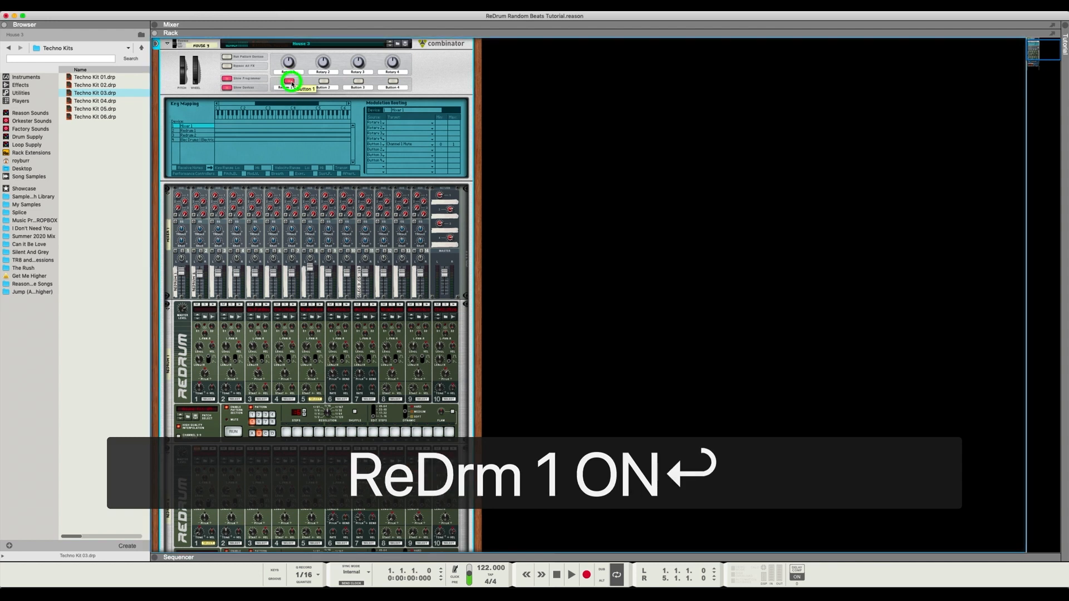
pyautogui.moveTo(442, 144); pyautogui.dragTo(441, 139)
pyautogui.moveTo(453, 144); pyautogui.dragTo(455, 149)
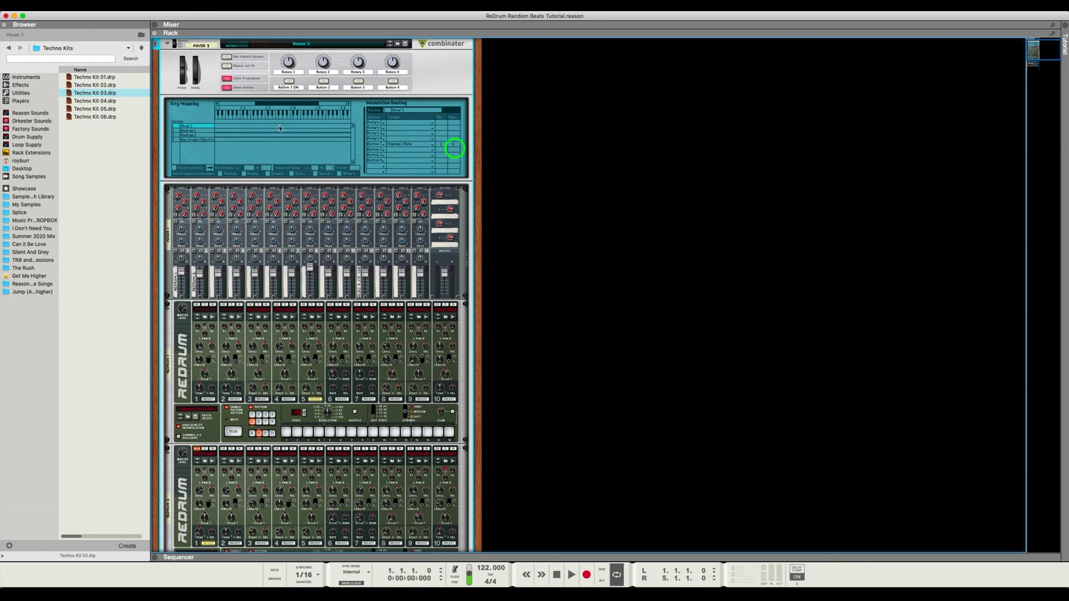
pyautogui.click(290, 83)
pyautogui.click(289, 83)
# Route Button 2 to Channel 2 Mute on Mixer 1 with minimum 1 and maximum 0.
pyautogui.click(388, 156)
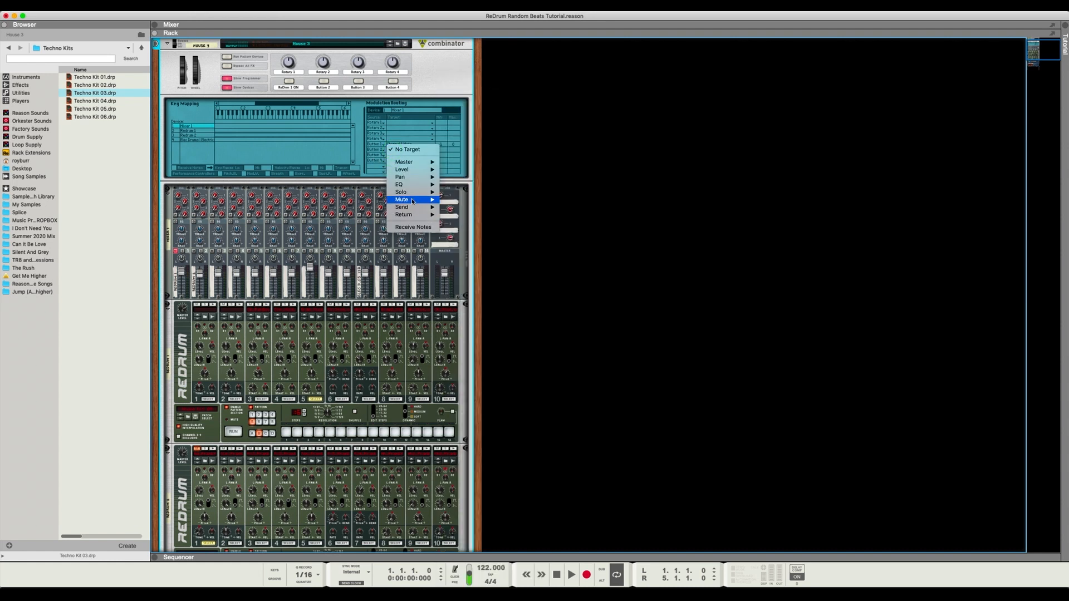
pyautogui.moveTo(418, 173)
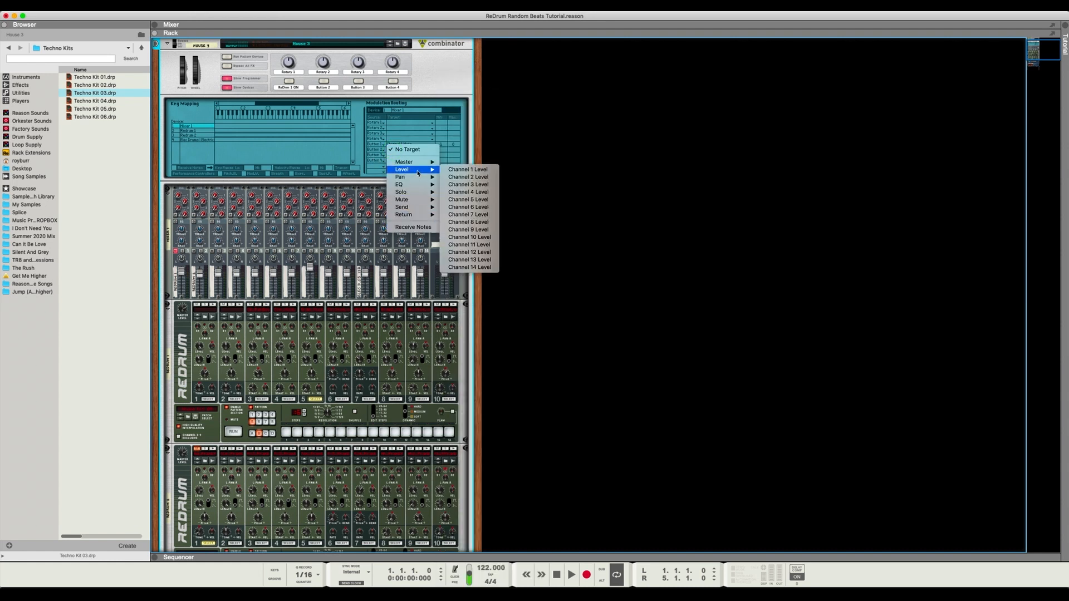
pyautogui.moveTo(418, 200)
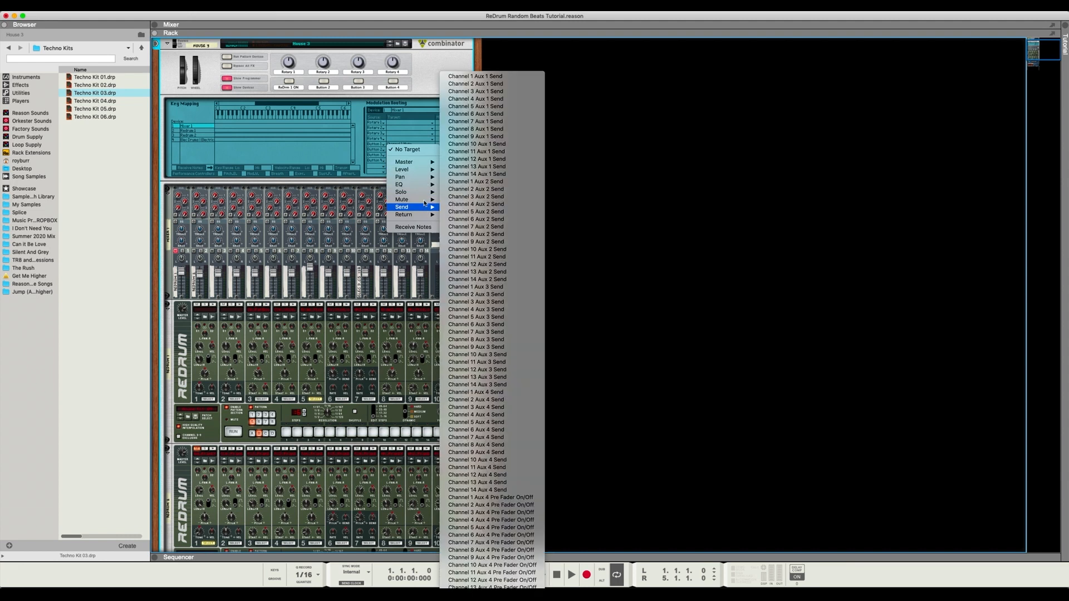
pyautogui.click(467, 205)
pyautogui.moveTo(441, 151); pyautogui.dragTo(453, 156)
# Switch on Button 2 and label it "ReDrm 2 ON", reusing the text copied from Button 1's label.
pyautogui.click(324, 83)
pyautogui.click(325, 88)
pyautogui.click(329, 88)
pyautogui.click(284, 88)
pyautogui.click(285, 89)
pyautogui.press('super+c')
pyautogui.click(329, 87)
pyautogui.press('super+v')
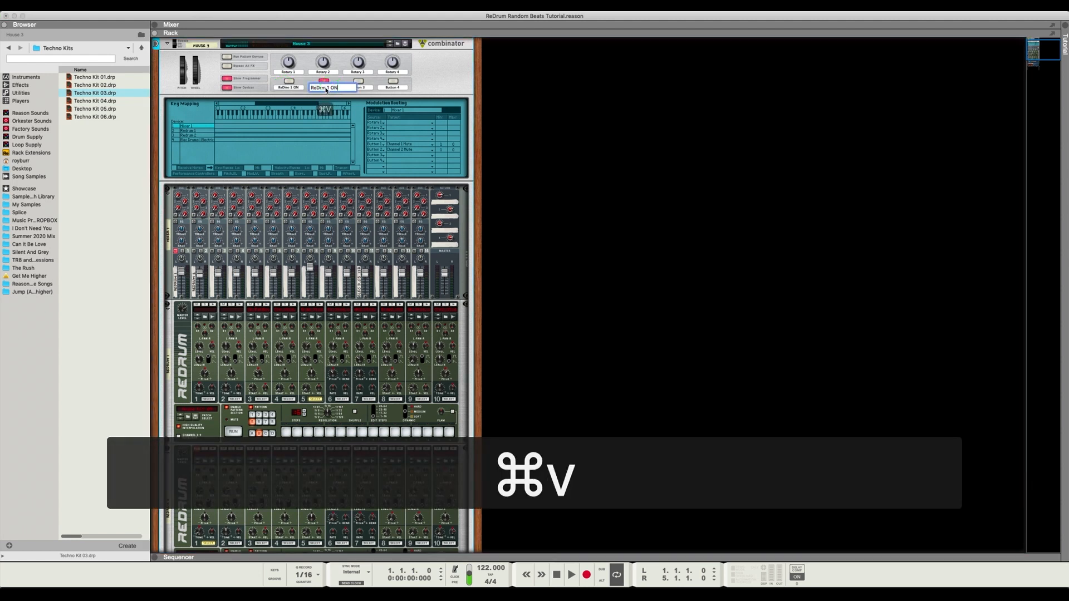
pyautogui.write('2')
pyautogui.press('Return')
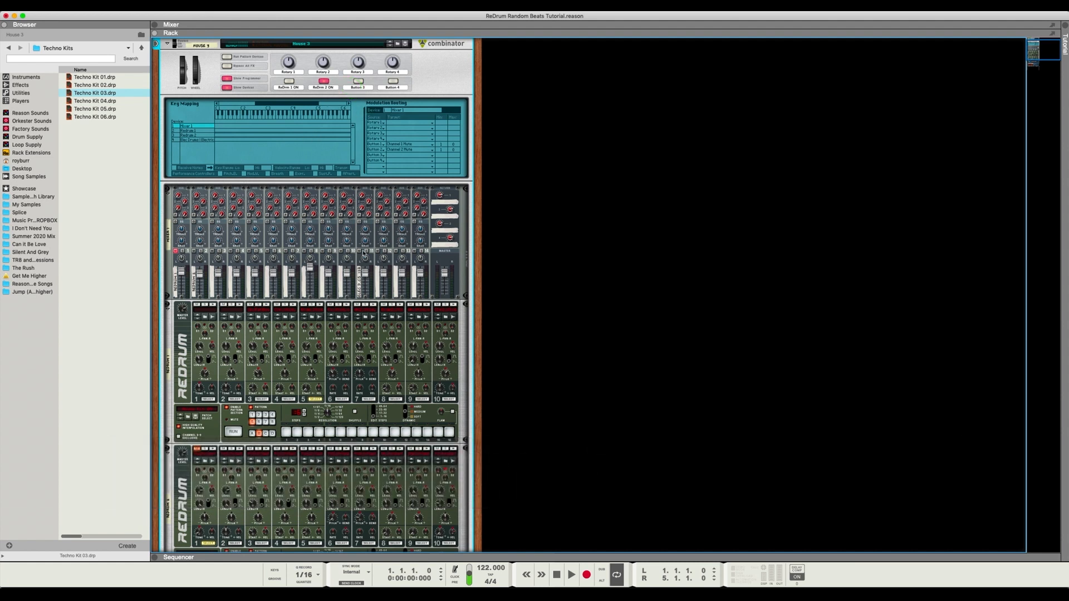
# Route Button 3 to Channel 11 Mute on Mixer 1 with minimum 1 and maximum 0.
pyautogui.scroll(-1, 365, 260)
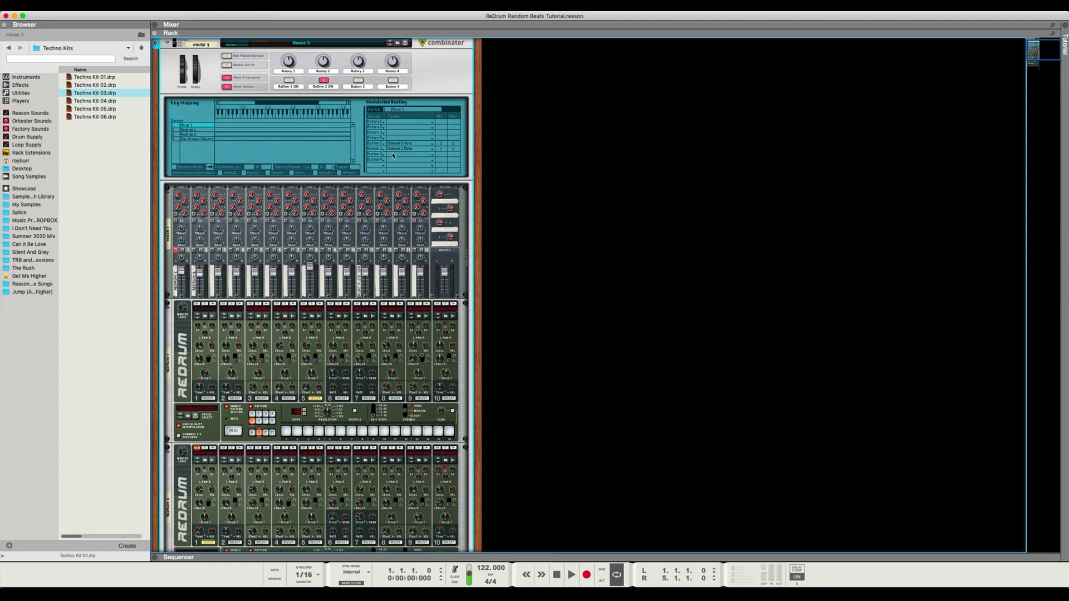
pyautogui.click(432, 155)
pyautogui.moveTo(424, 206)
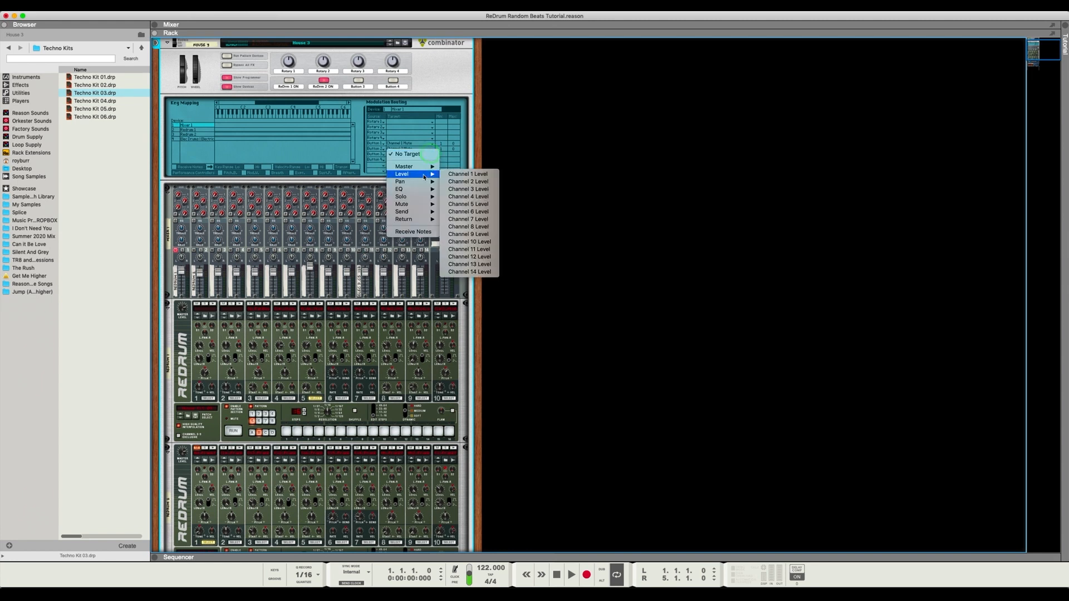
pyautogui.click(482, 280)
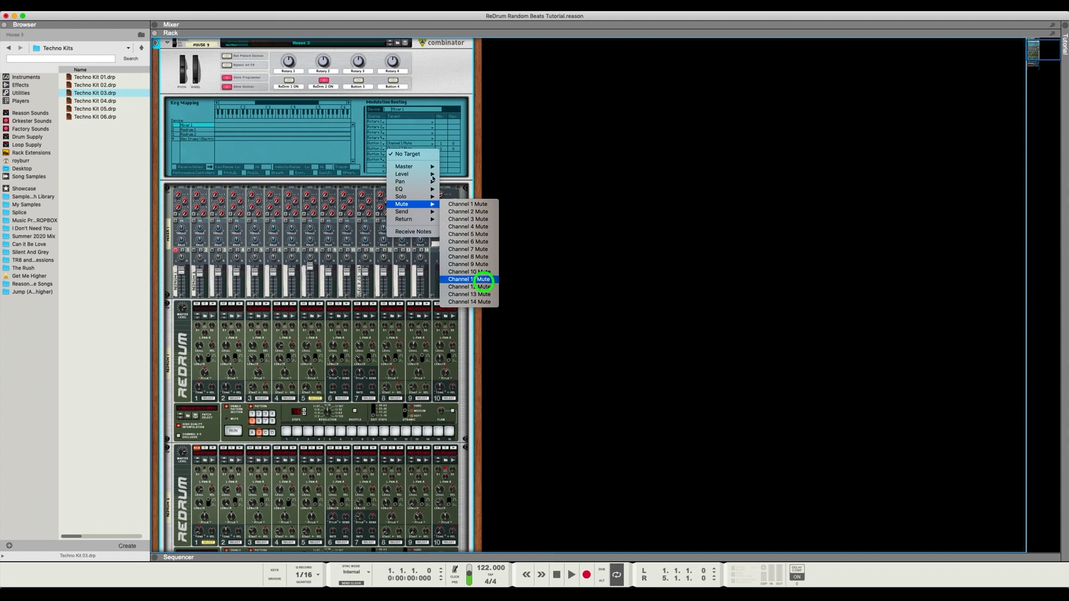
pyautogui.click(454, 161)
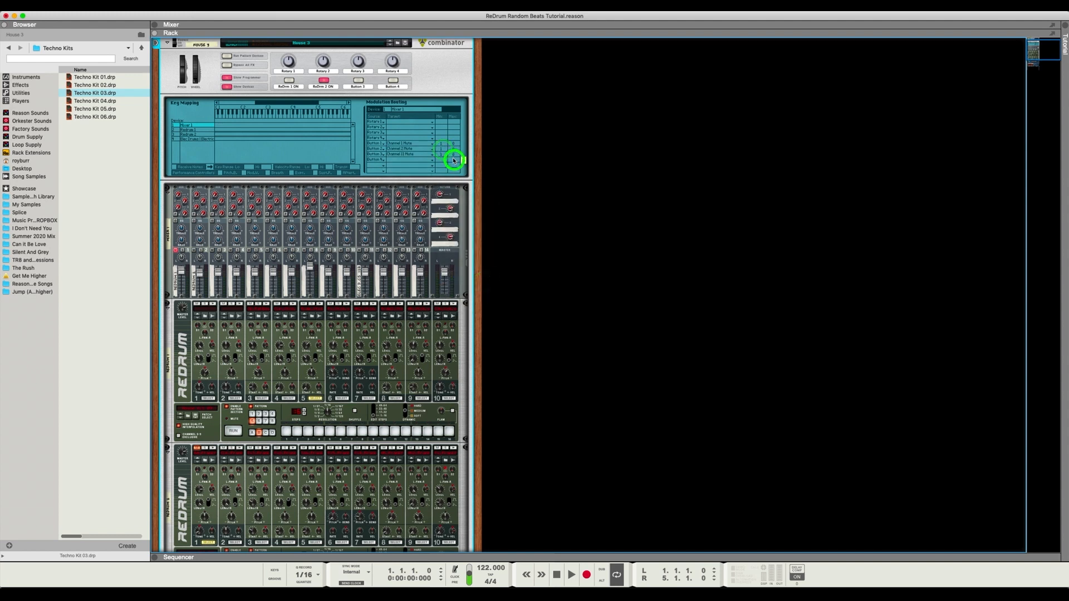
# Label Button 3 of the Combinator "DrRex ON", adapting the copied label text.
pyautogui.doubleClick(356, 87)
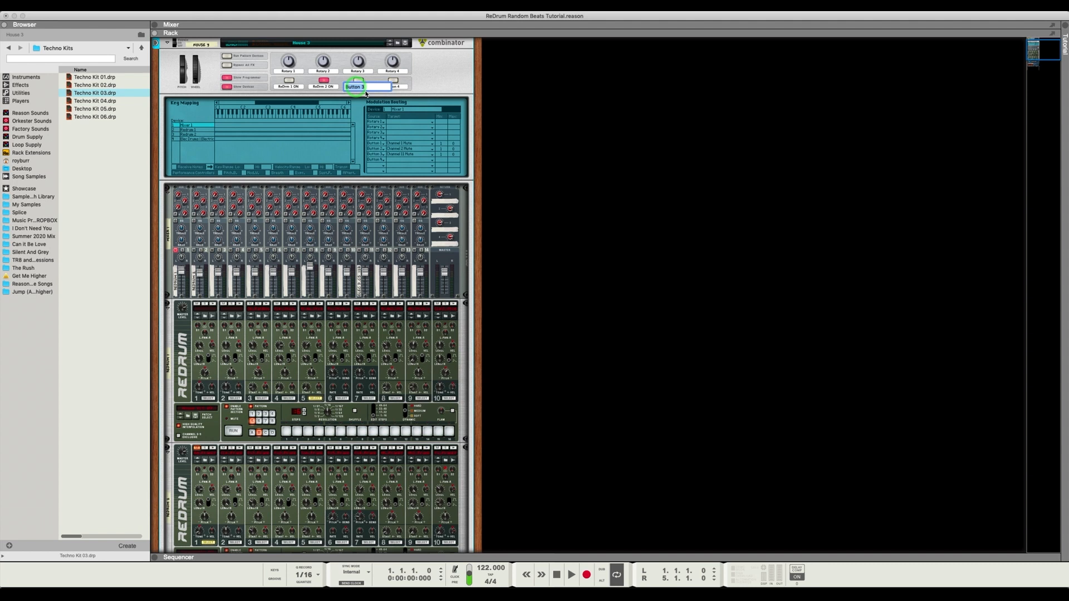
pyautogui.press('super+v')
pyautogui.write('DrR')
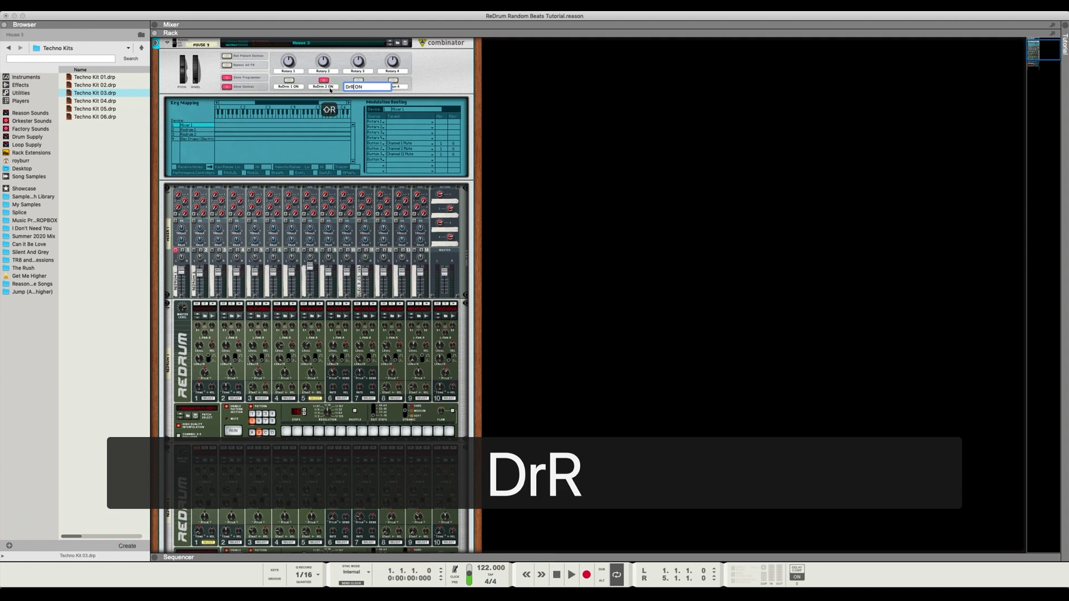
pyautogui.write('ed')
pyautogui.press('BackSpace')
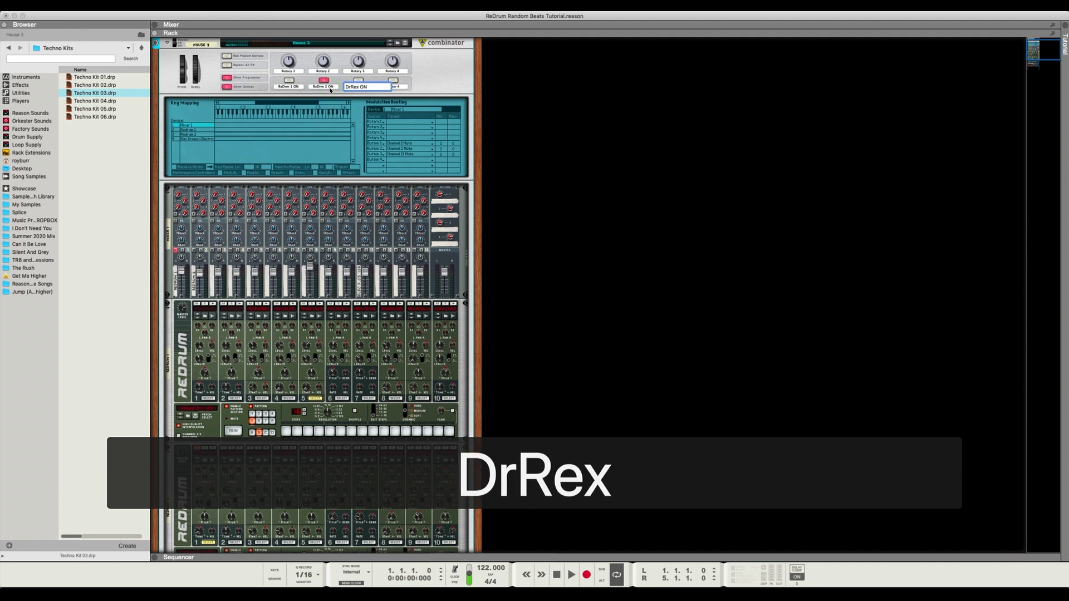
pyautogui.press('Return')
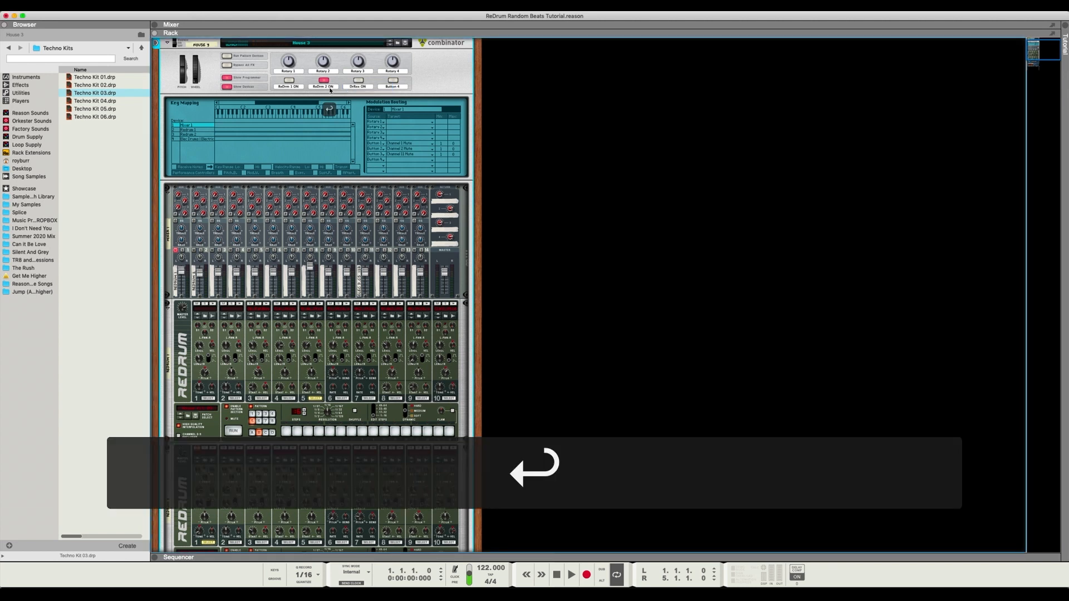
# Switch on the ReDrm 1, ReDrm 2 and DrRex buttons and start playback.
pyautogui.click(359, 82)
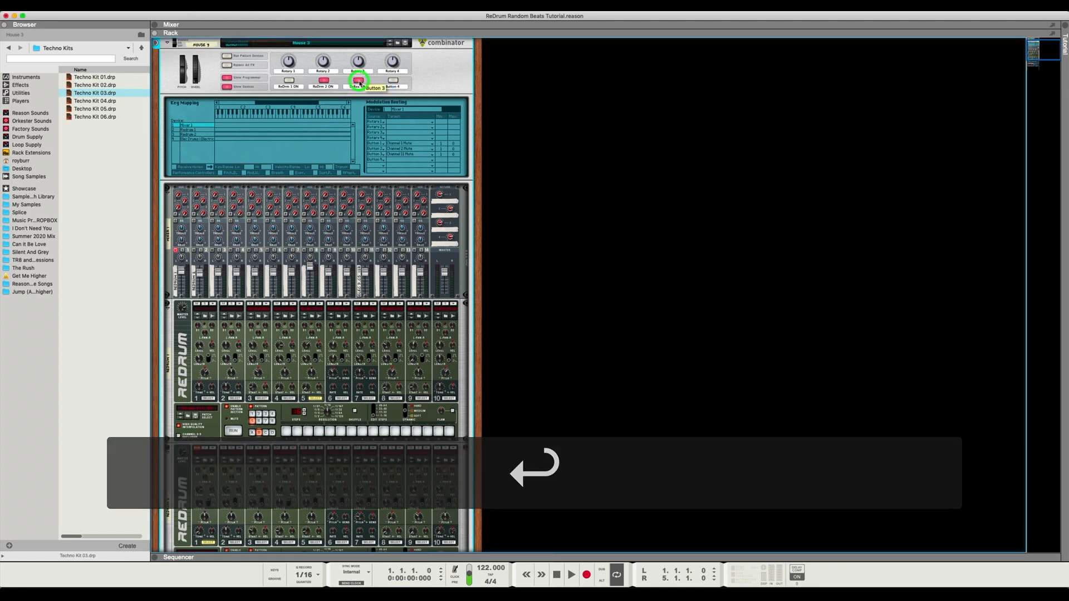
pyautogui.click(322, 82)
pyautogui.click(289, 81)
pyautogui.press('space')
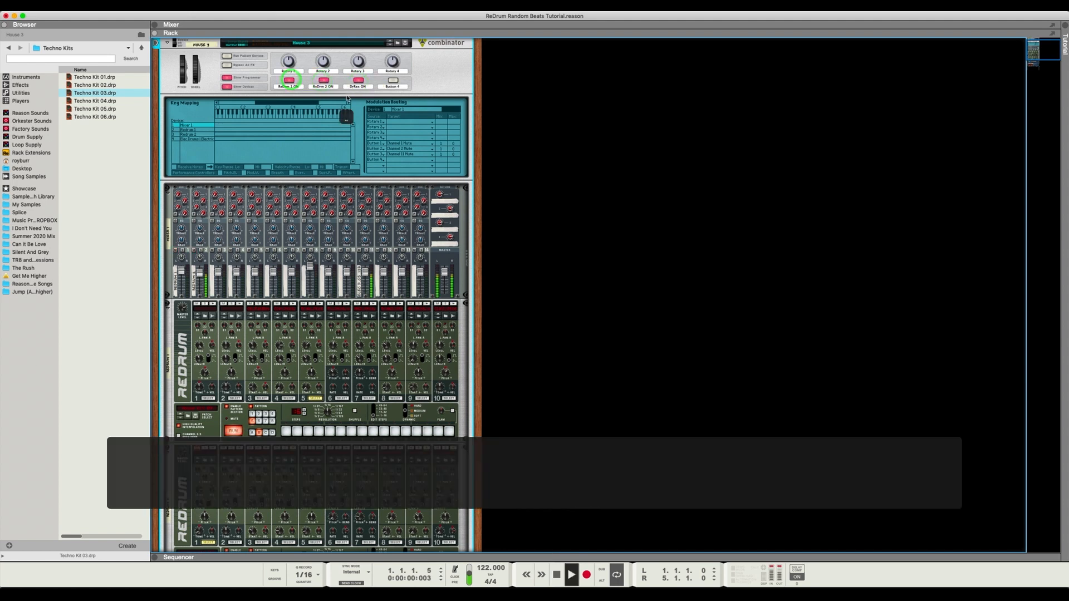
# Toggle the ReDrm 2 and DrRex buttons off and back on during playback to test them.
pyautogui.click(325, 81)
pyautogui.click(358, 82)
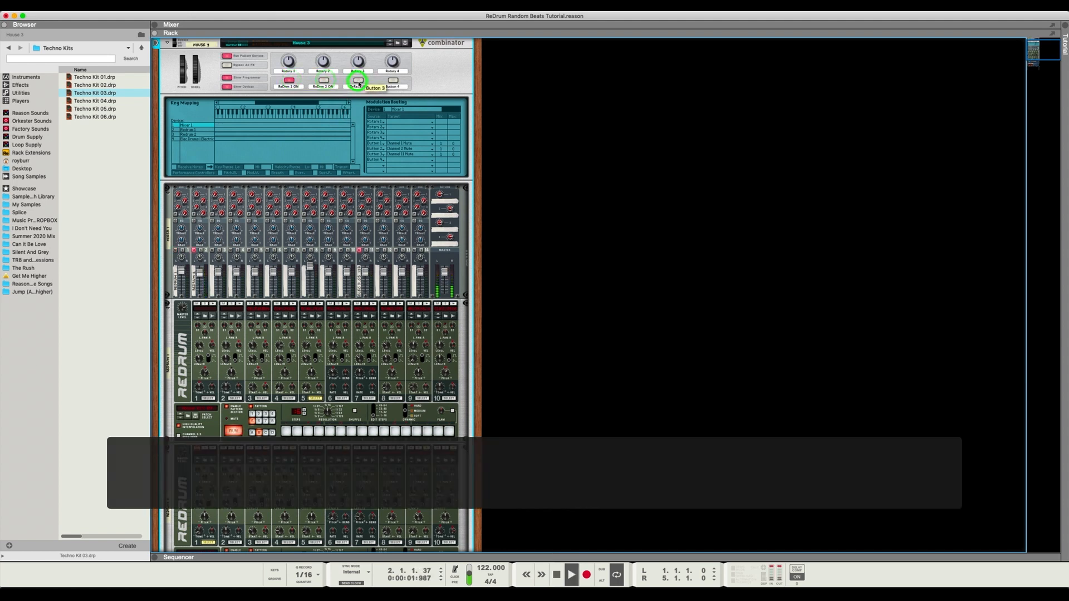
pyautogui.scroll(-3, 280, 211)
pyautogui.scroll(3, 279, 211)
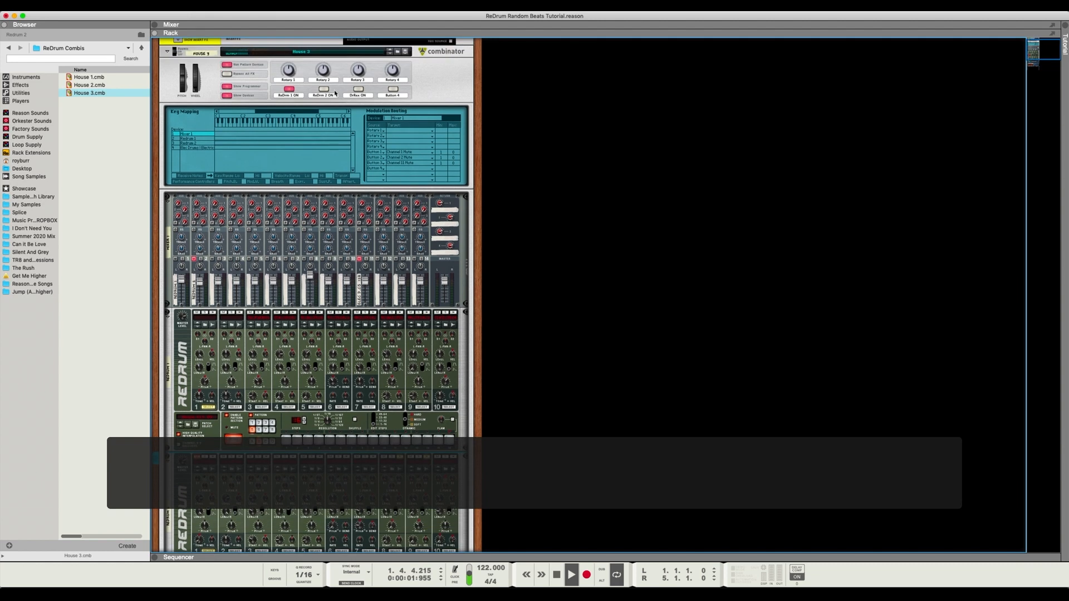
pyautogui.click(325, 89)
pyautogui.click(360, 90)
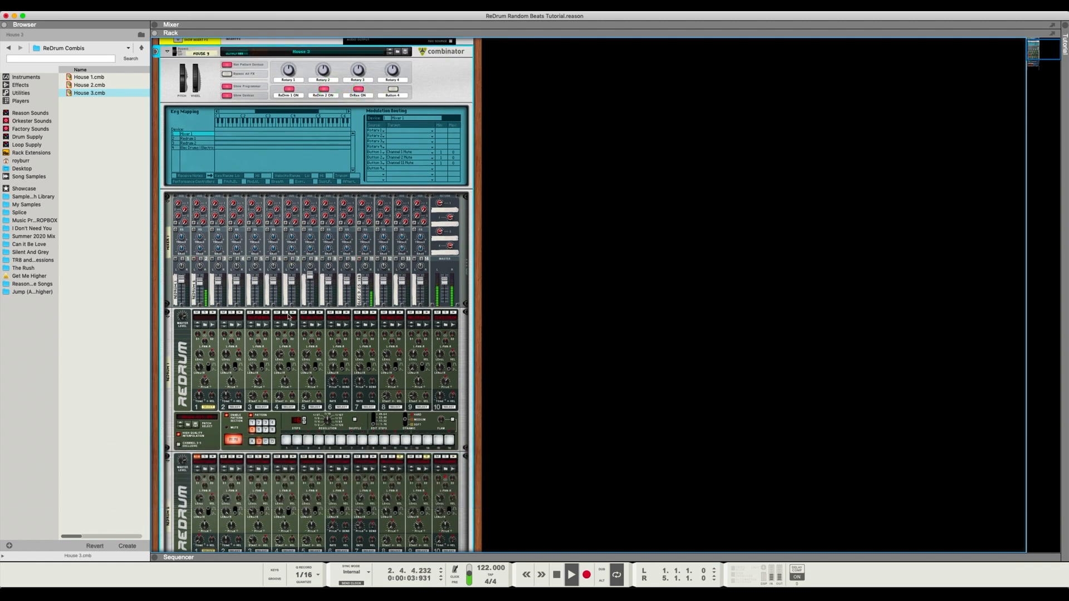
# Stop playback and select bank A, pattern 4 on Redrum 1.
pyautogui.scroll(-3, 284, 317)
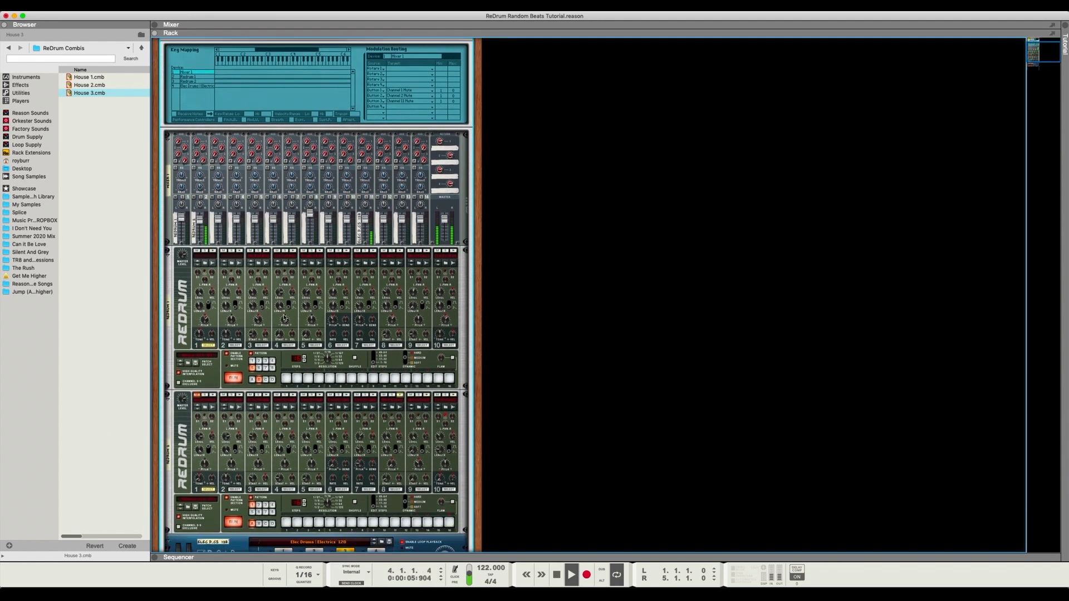
pyautogui.scroll(-2, 284, 317)
pyautogui.scroll(-4, 284, 317)
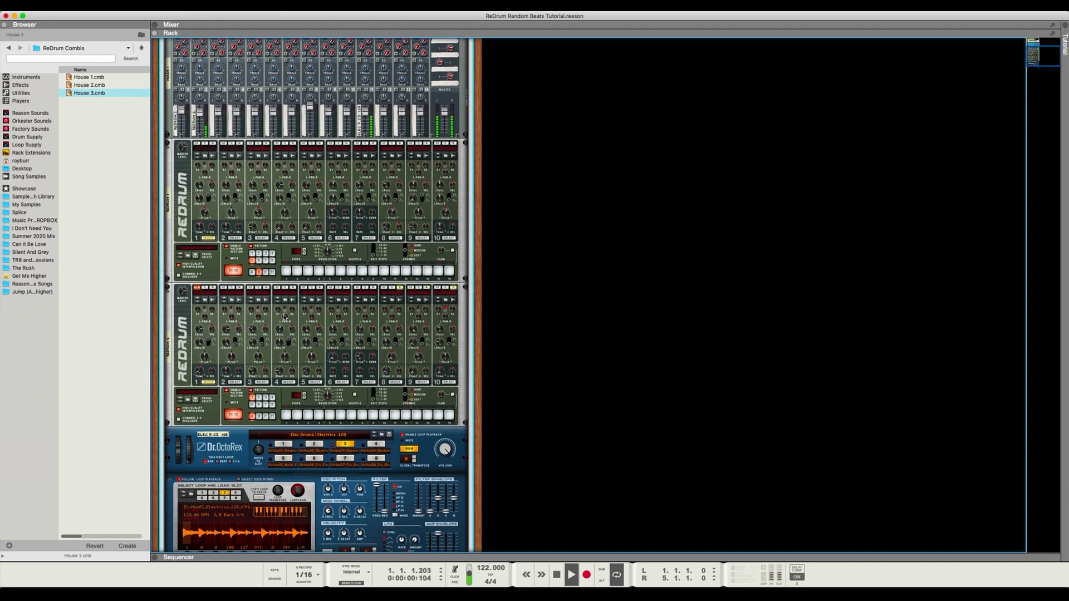
pyautogui.scroll(4, 283, 318)
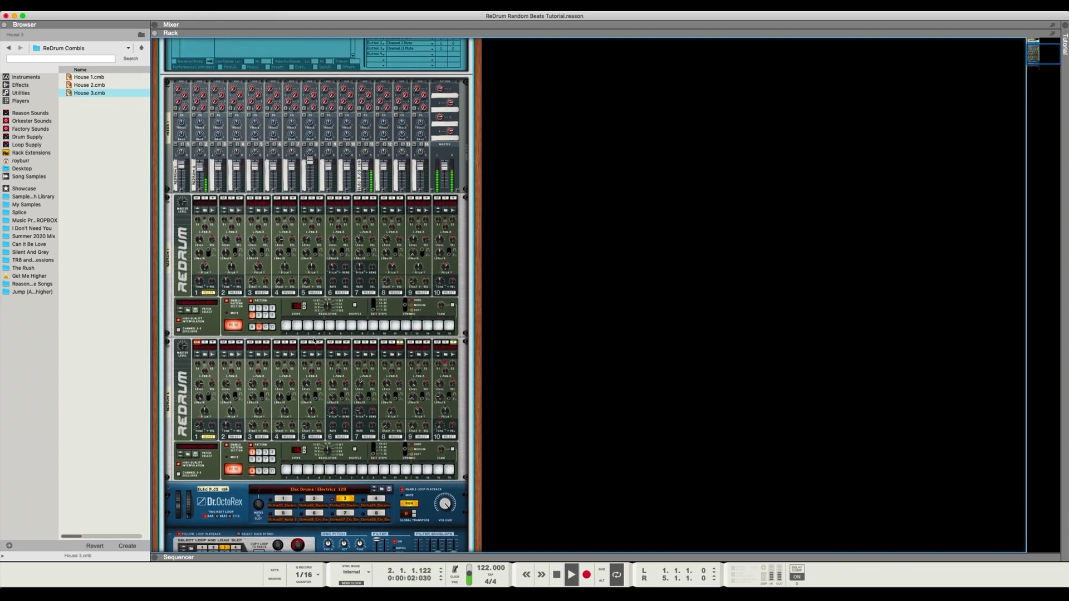
pyautogui.press('space')
pyautogui.click(252, 328)
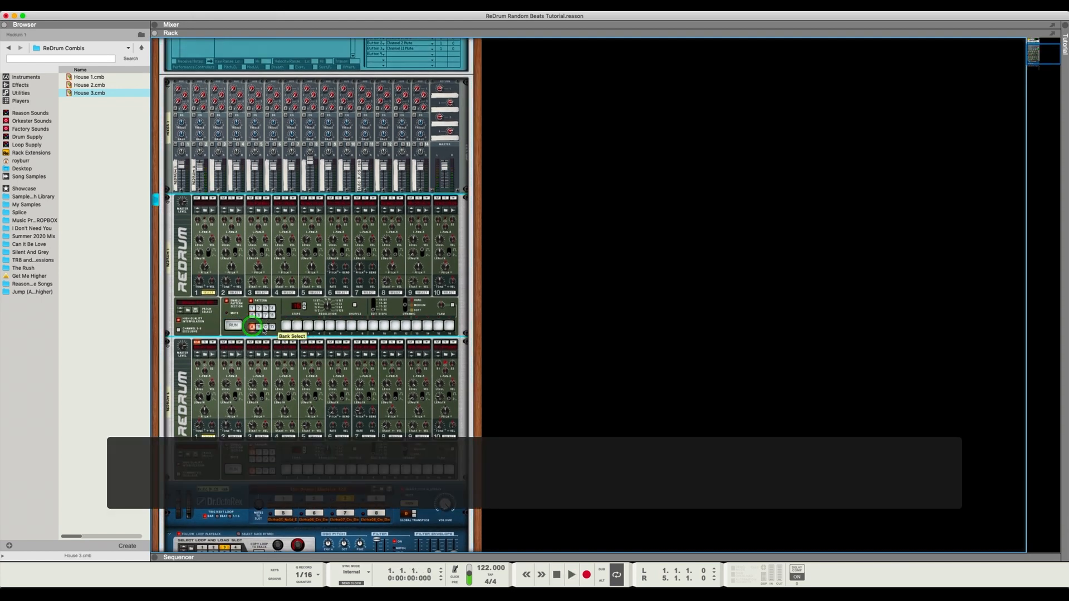
pyautogui.click(270, 308)
# Look through the step programming of drums 2 to 10 in Redrum 1's pattern 4.
pyautogui.click(234, 292)
pyautogui.click(266, 292)
pyautogui.click(286, 292)
pyautogui.click(312, 292)
pyautogui.click(340, 292)
pyautogui.click(363, 292)
pyautogui.click(394, 292)
pyautogui.click(421, 292)
pyautogui.click(447, 293)
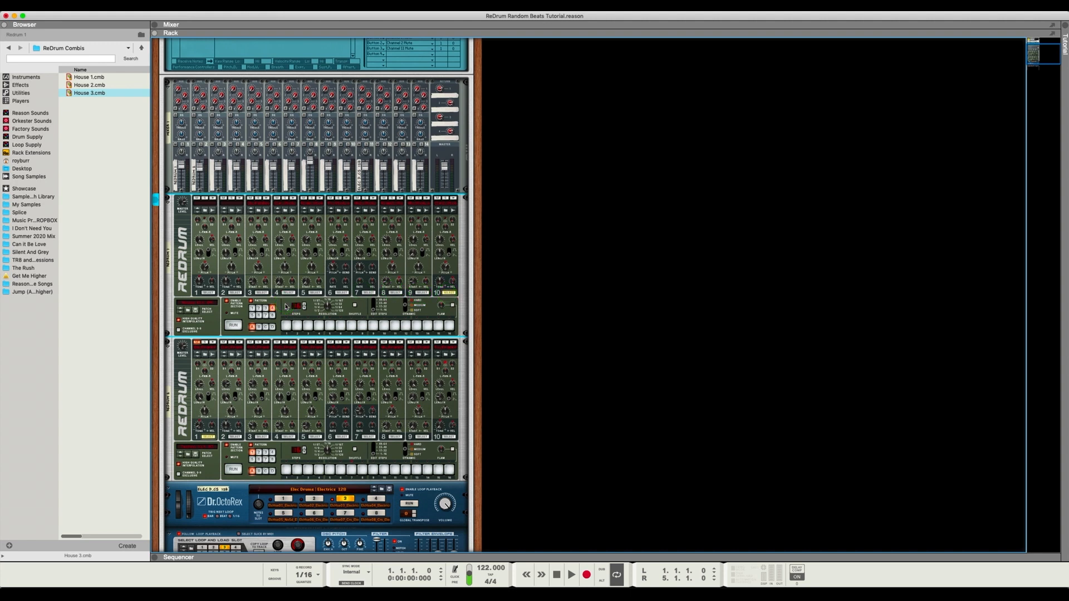
# Randomize Redrum 1's pattern 4 three times and play it with channels 1 and 11 soloed on Mixer 1.
pyautogui.press('super+r')
pyautogui.press('super+r')
pyautogui.press('super+r')
pyautogui.click(182, 144)
pyautogui.press('space')
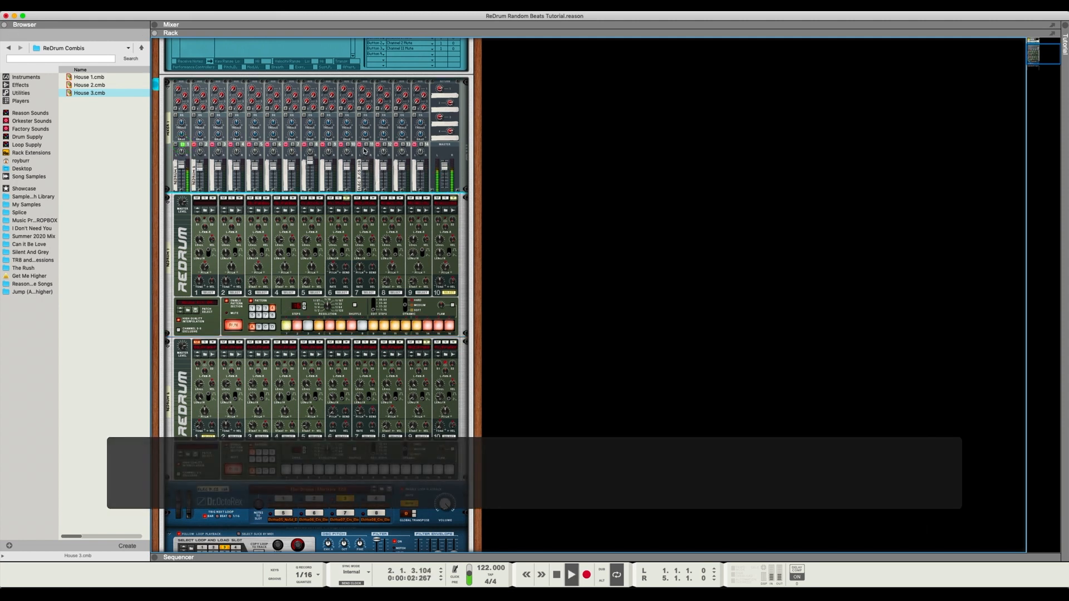
pyautogui.click(367, 145)
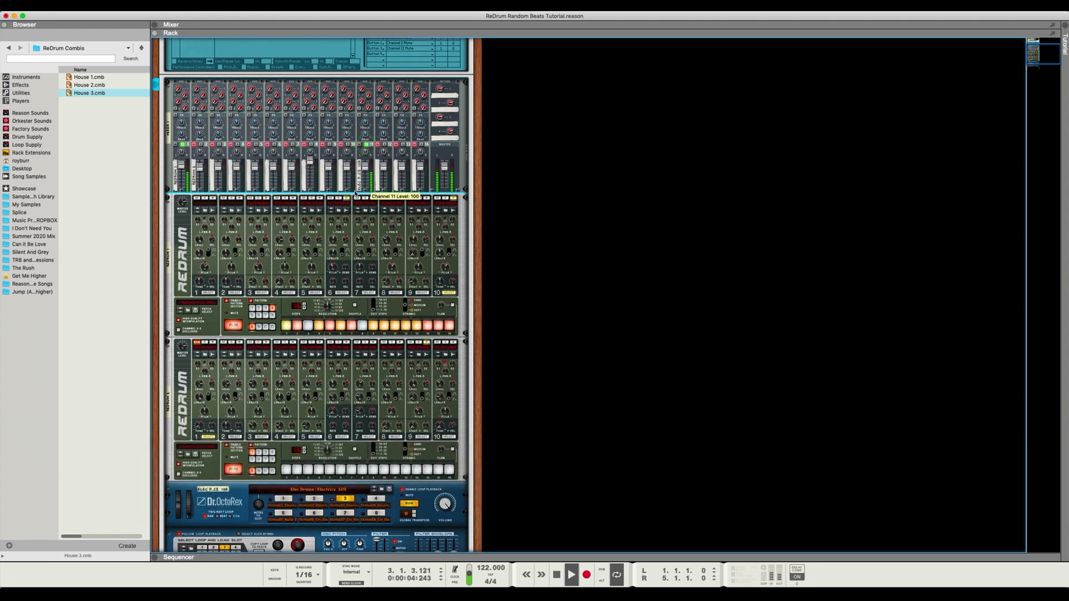
# Stop playback and clear the active steps of drum 6 in Redrum 1's pattern 4.
pyautogui.click(369, 292)
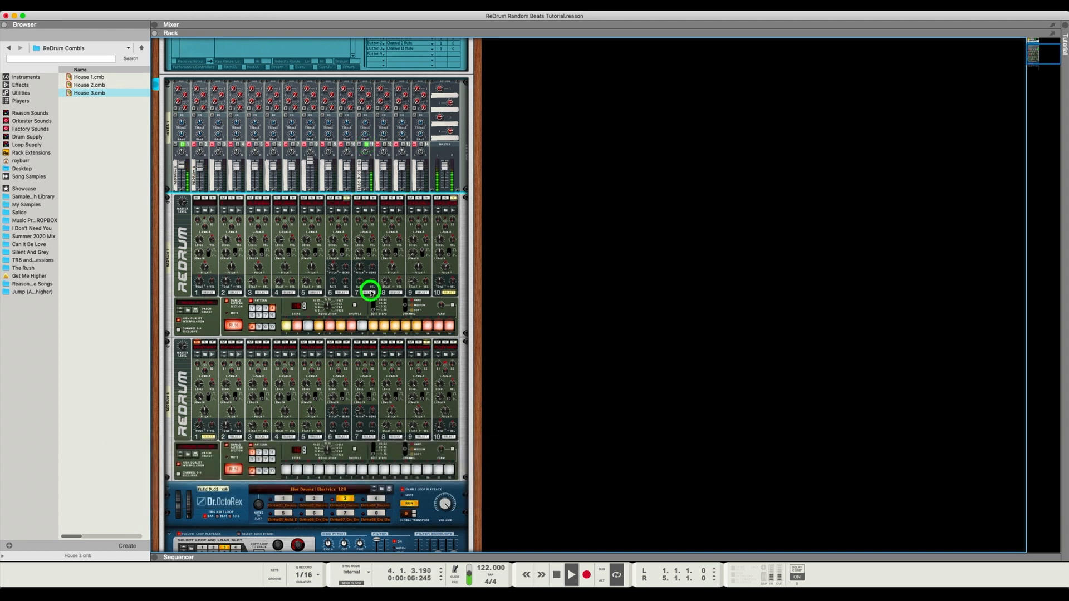
pyautogui.press('space')
pyautogui.click(341, 292)
pyautogui.click(308, 326)
pyautogui.click(410, 326)
pyautogui.click(421, 326)
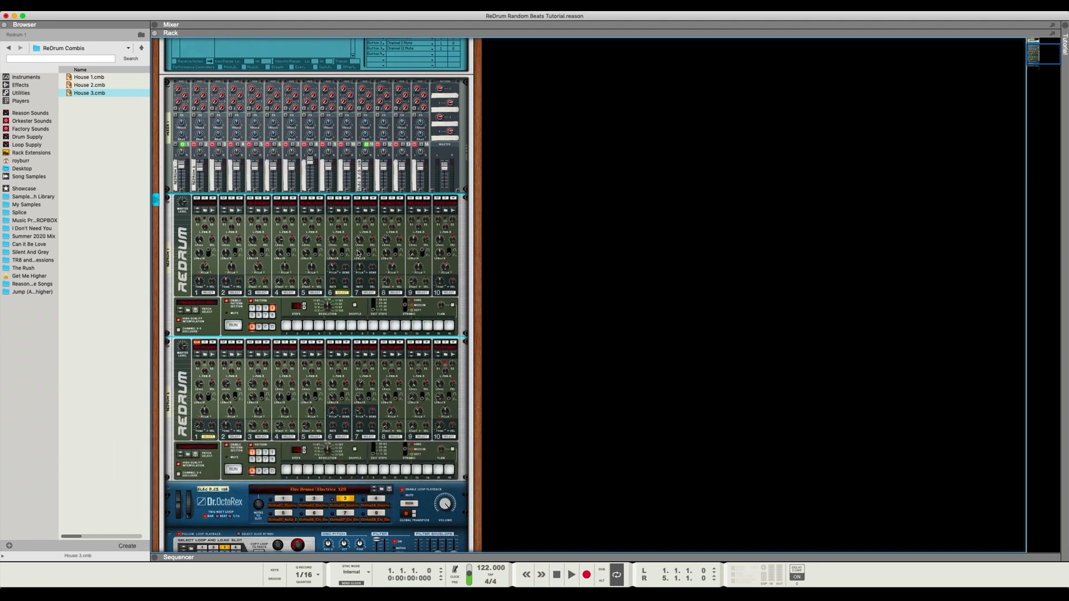
# Randomize Redrum 1's pattern five more times during playback, and stop playback.
pyautogui.press('space')
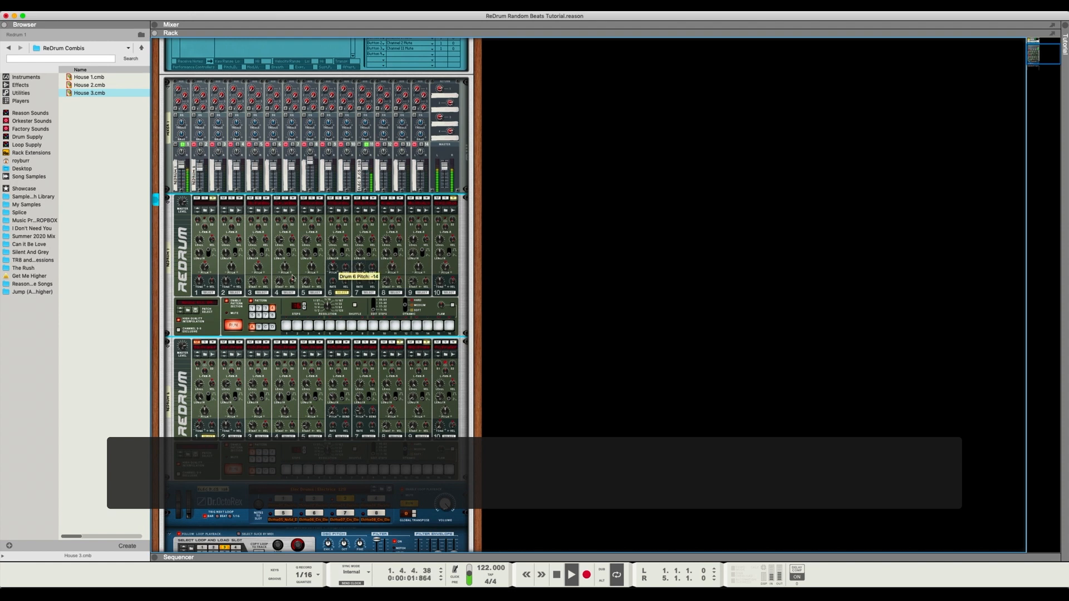
pyautogui.click(289, 308)
pyautogui.press('super+r')
pyautogui.press('super+r')
pyautogui.press('super+r')
pyautogui.press('super+r')
pyautogui.press('super+r')
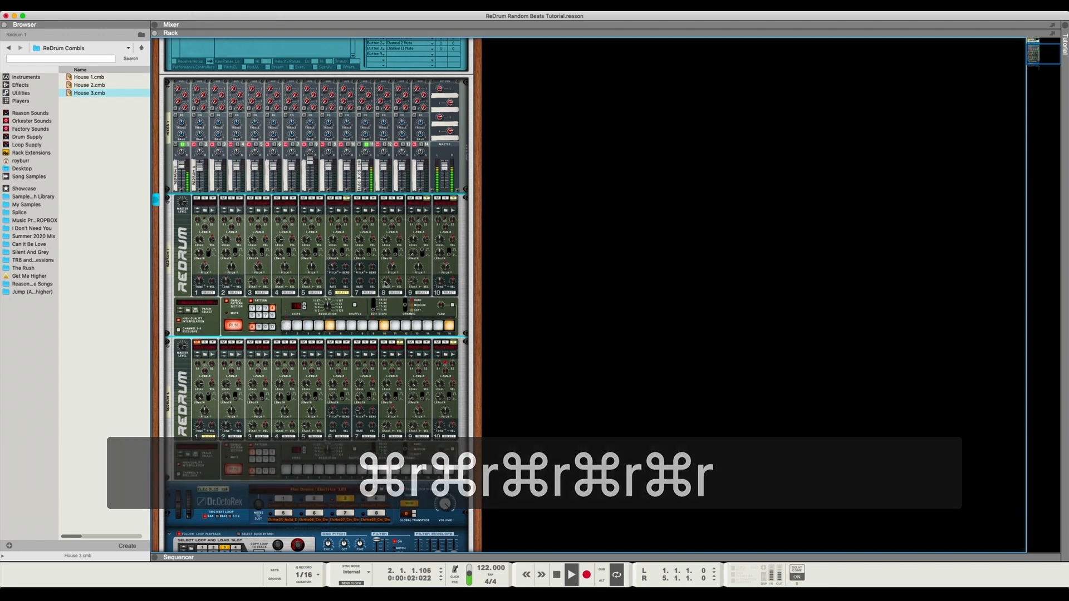
pyautogui.moveTo(359, 253)
pyautogui.mouseDown()
pyautogui.moveTo(335, 260)
pyautogui.moveTo(335, 249)
pyautogui.moveTo(339, 272)
pyautogui.moveTo(376, 260)
pyautogui.mouseUp()
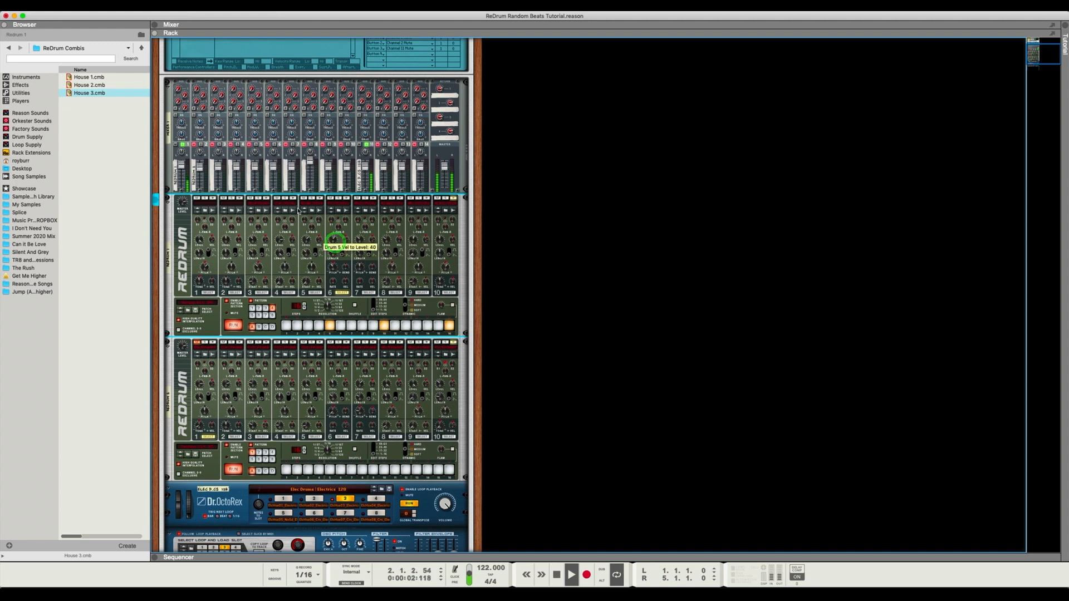
pyautogui.press('space')
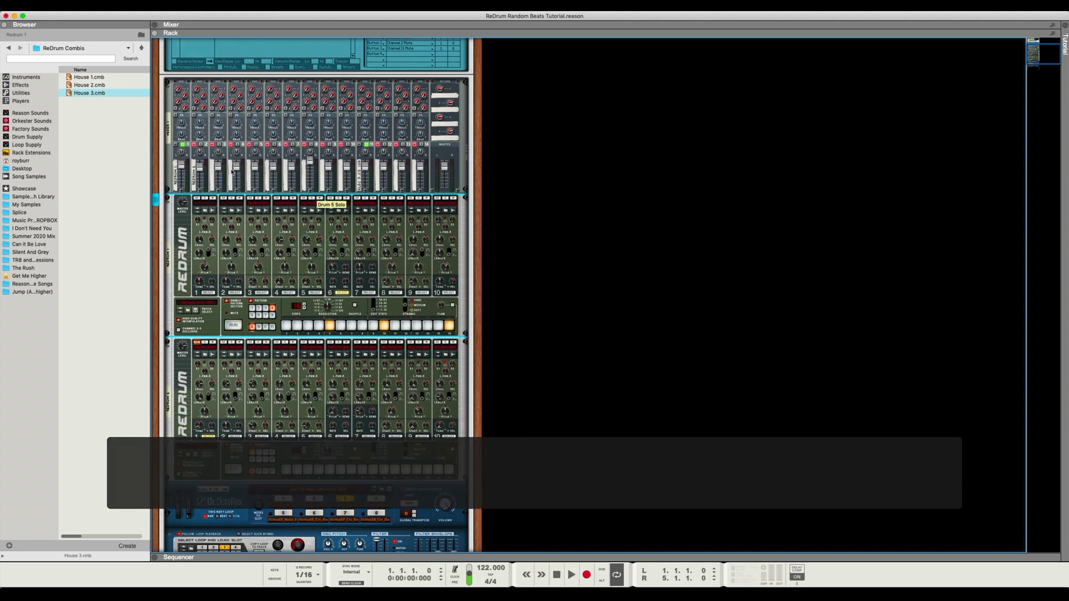
# Play the beat once more, stop it, and clear the channel solos on Mixer 1.
pyautogui.press('space')
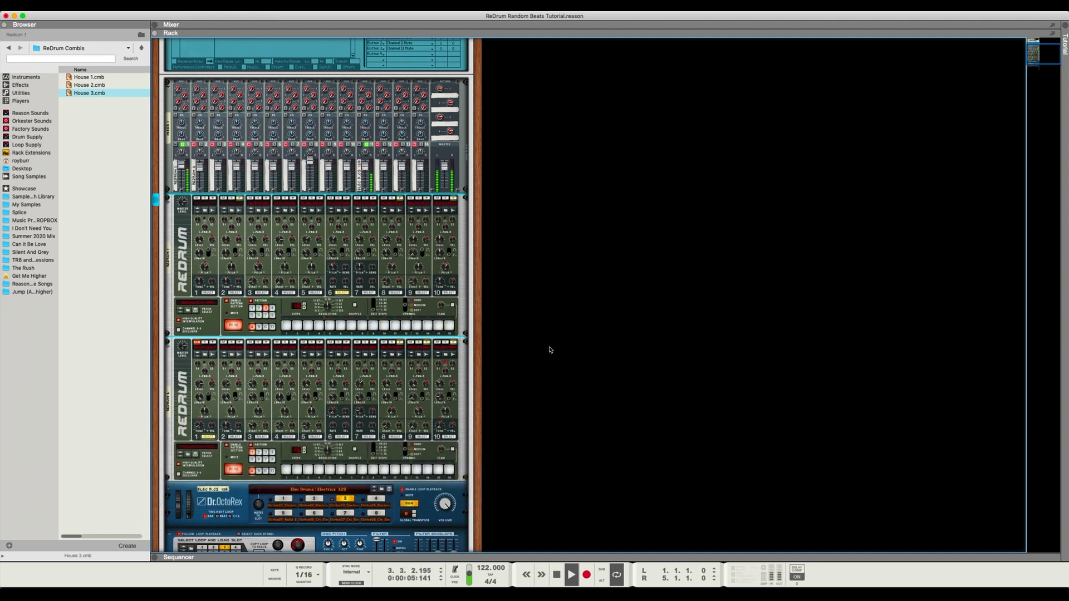
pyautogui.press('space')
pyautogui.click(365, 144)
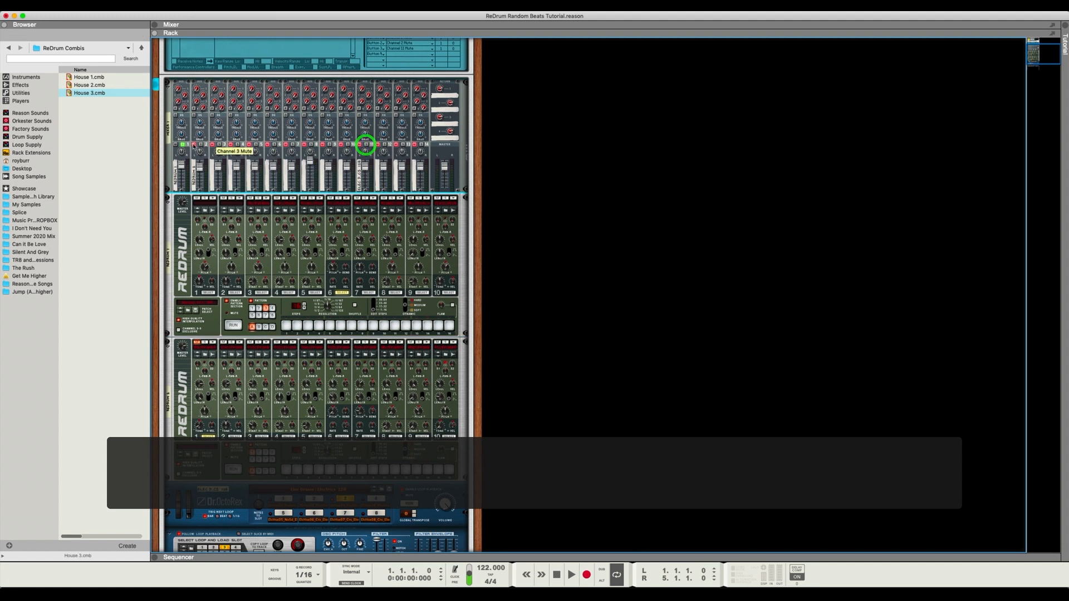
# Route the Combinator's Rotary 1 to Selected Pattern on Redrum 1.
pyautogui.scroll(5, 580, 164)
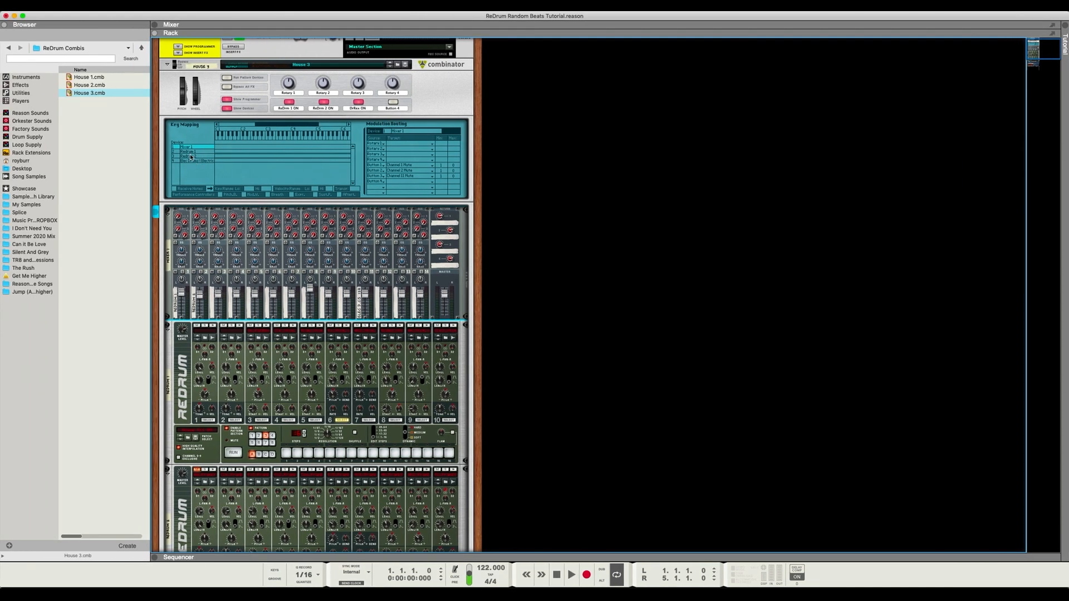
pyautogui.click(189, 152)
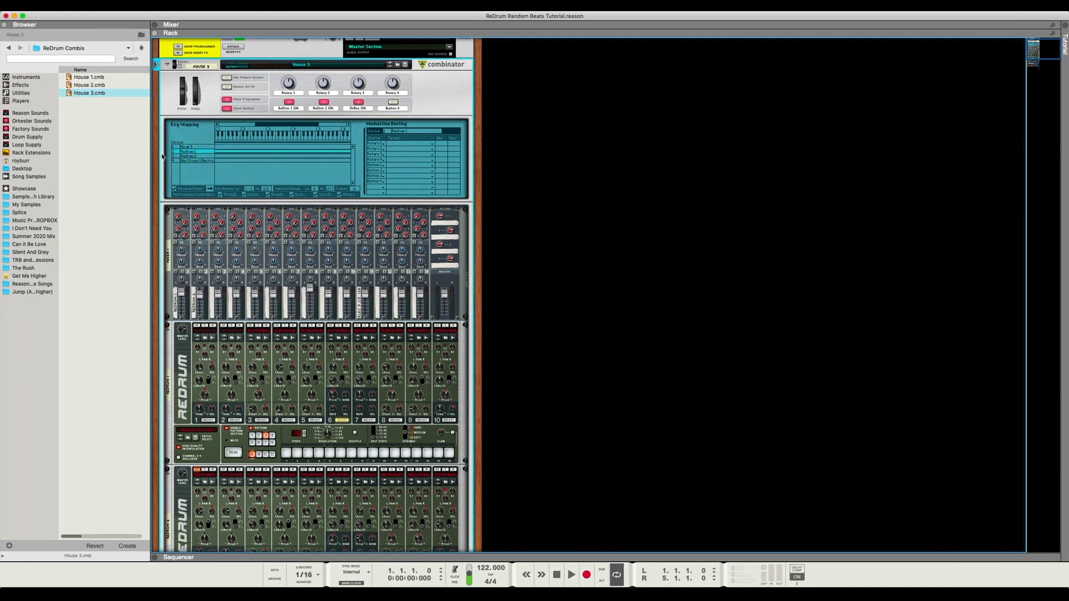
pyautogui.click(395, 144)
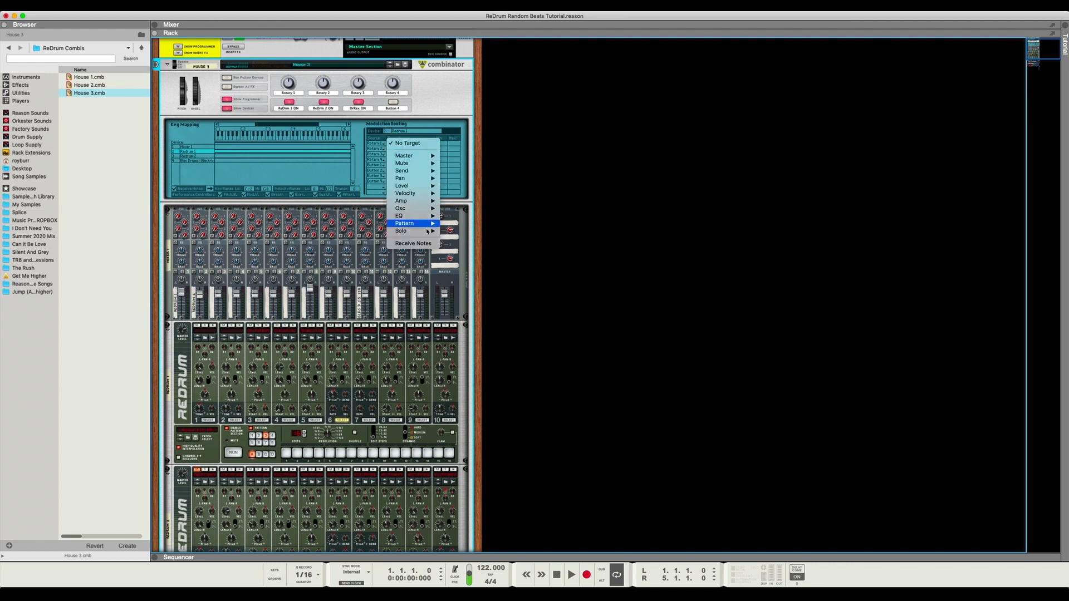
pyautogui.moveTo(430, 225)
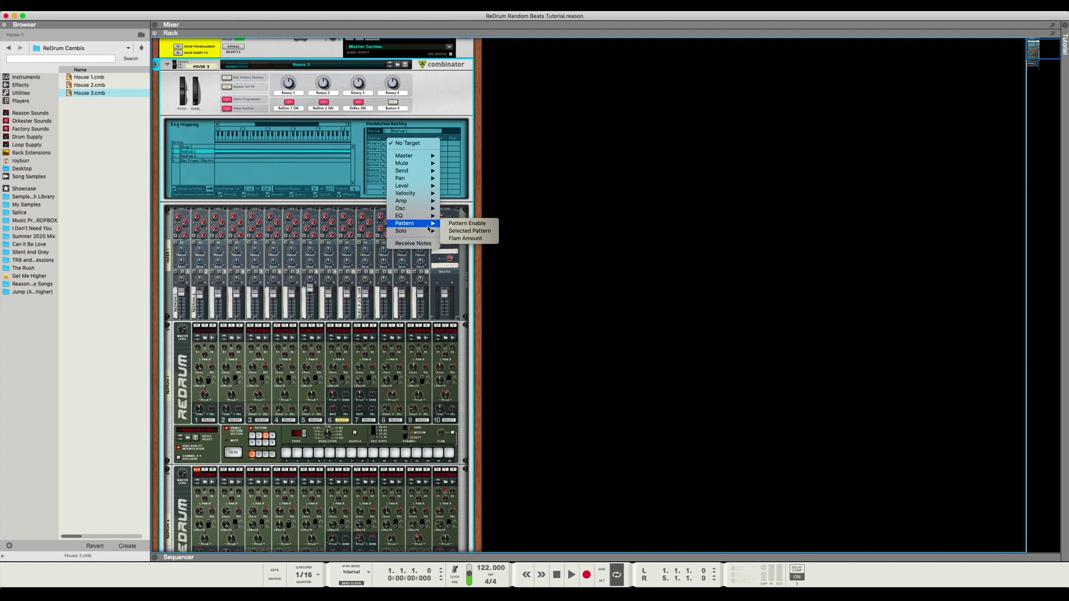
pyautogui.click(457, 231)
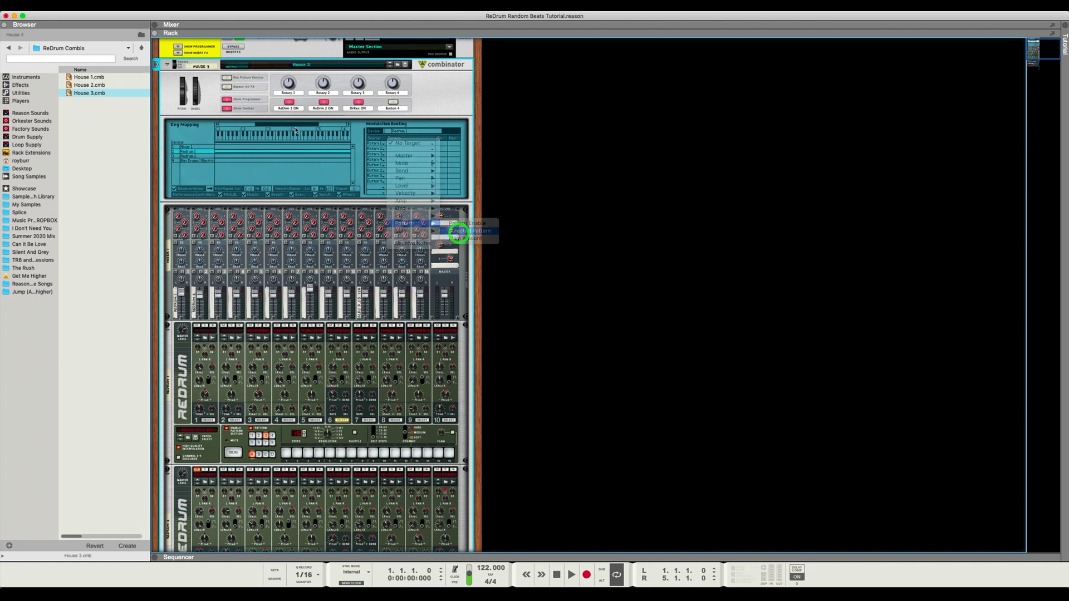
# Fold Mixer 1 and turn Rotary 1 through its range to check Redrum 1's pattern switching.
pyautogui.moveTo(290, 82); pyautogui.dragTo(290, 65)
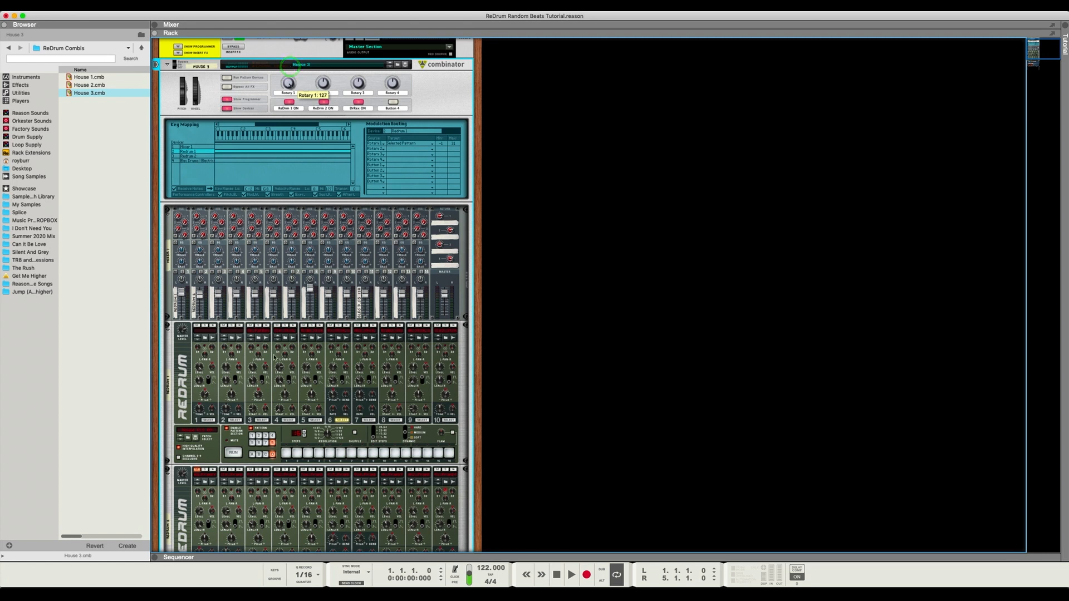
pyautogui.click(168, 212)
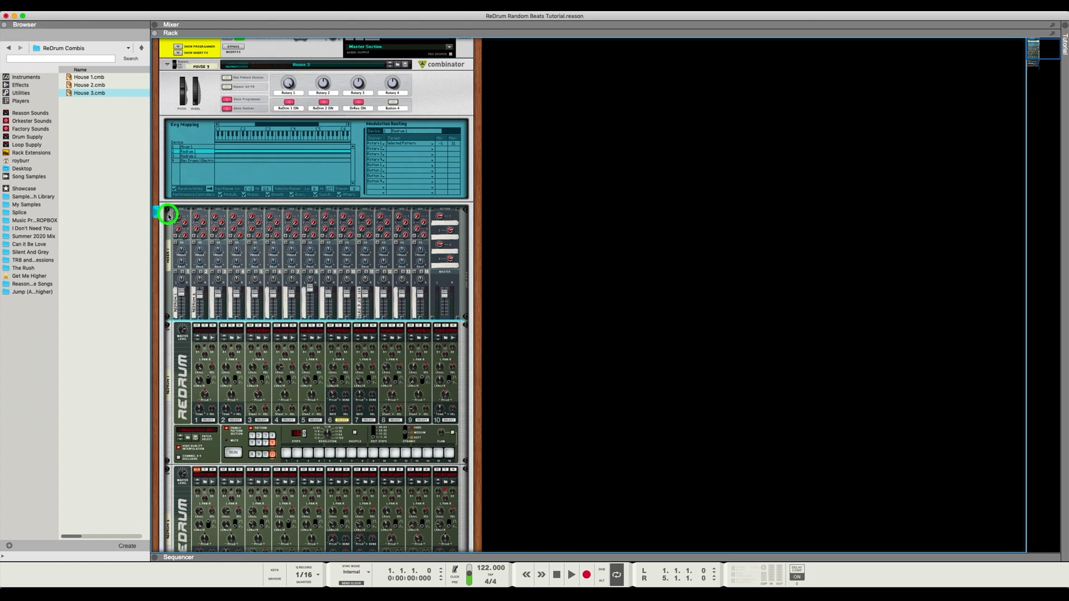
pyautogui.moveTo(288, 85)
pyautogui.mouseDown()
pyautogui.moveTo(289, 104)
pyautogui.moveTo(288, 86)
pyautogui.mouseUp()
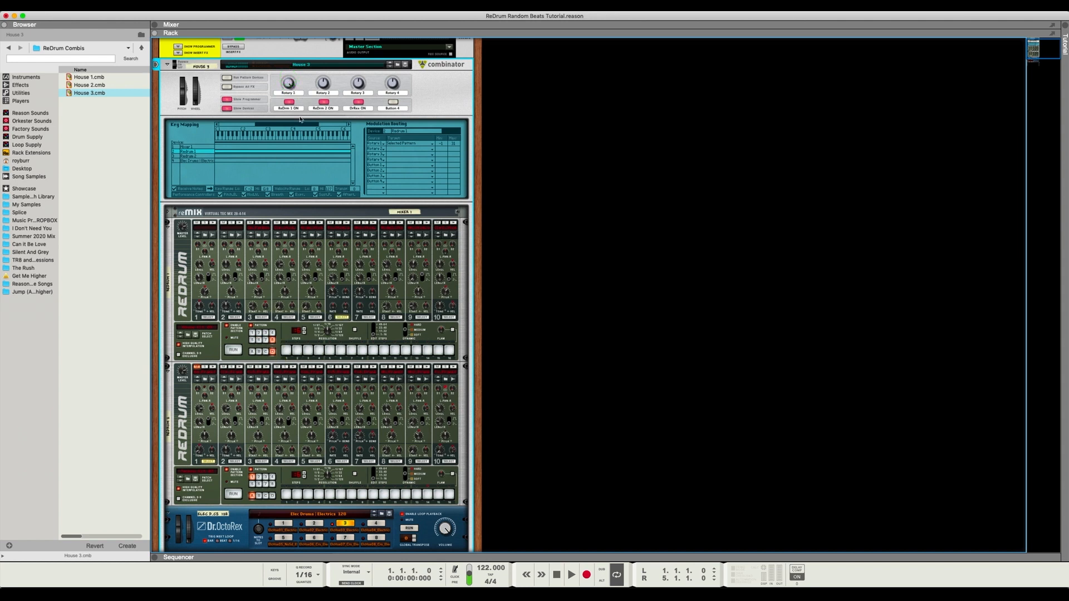
pyautogui.moveTo(292, 89)
pyautogui.moveTo(291, 89); pyautogui.dragTo(289, 116)
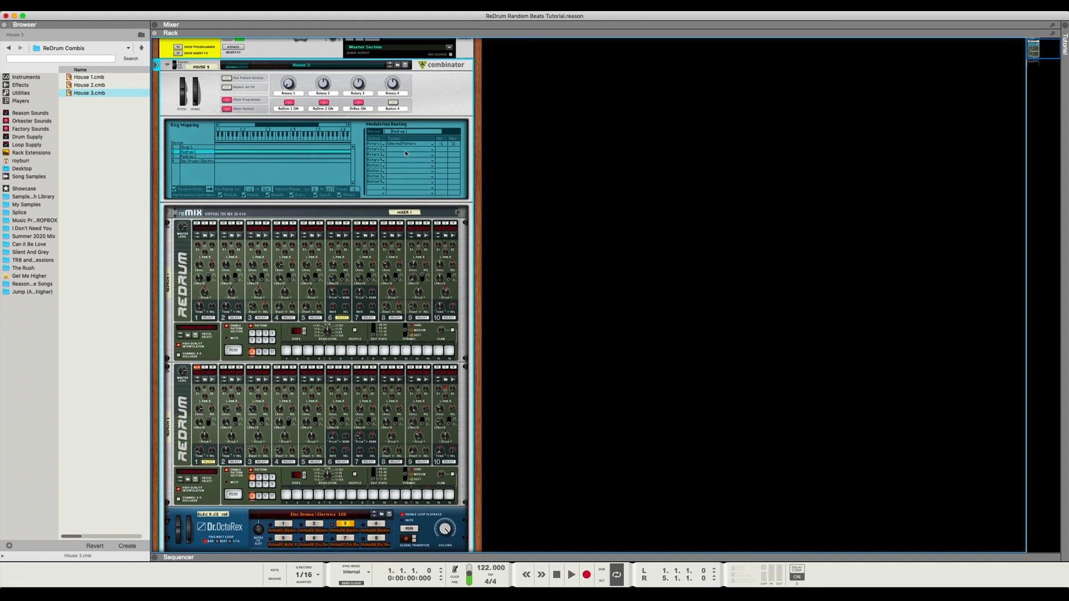
# Lower the maximum of Rotary 1's Selected Pattern routing and sweep the rotary to check the range.
pyautogui.moveTo(288, 83)
pyautogui.mouseDown()
pyautogui.moveTo(288, 60)
pyautogui.moveTo(288, 89)
pyautogui.mouseUp()
pyautogui.moveTo(455, 146); pyautogui.dragTo(454, 165)
pyautogui.moveTo(288, 86); pyautogui.dragTo(291, 112)
pyautogui.moveTo(290, 89); pyautogui.dragTo(290, 86)
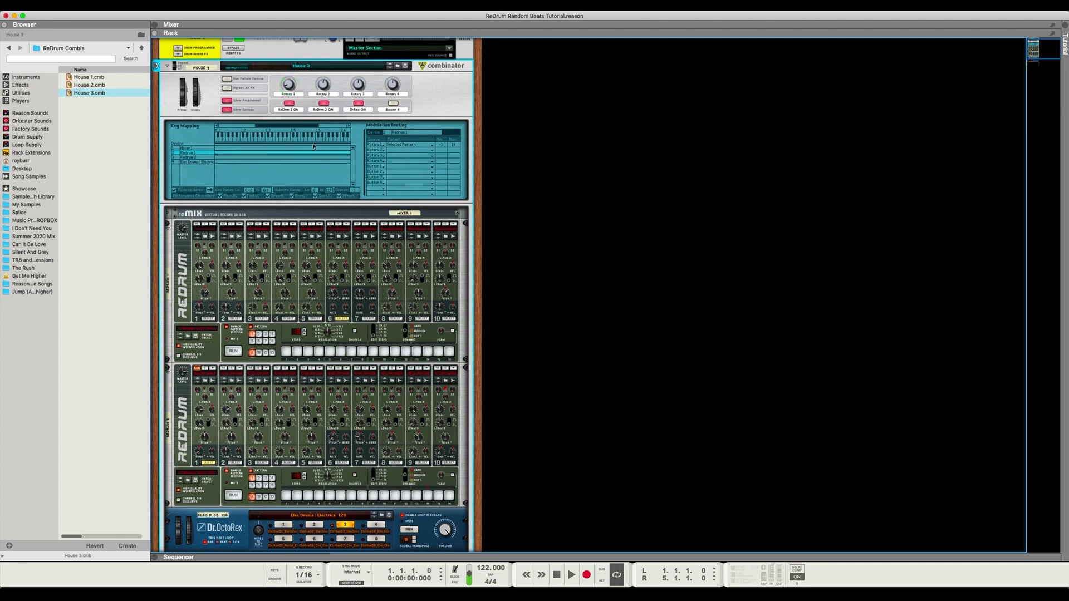
pyautogui.moveTo(291, 90); pyautogui.dragTo(289, 91)
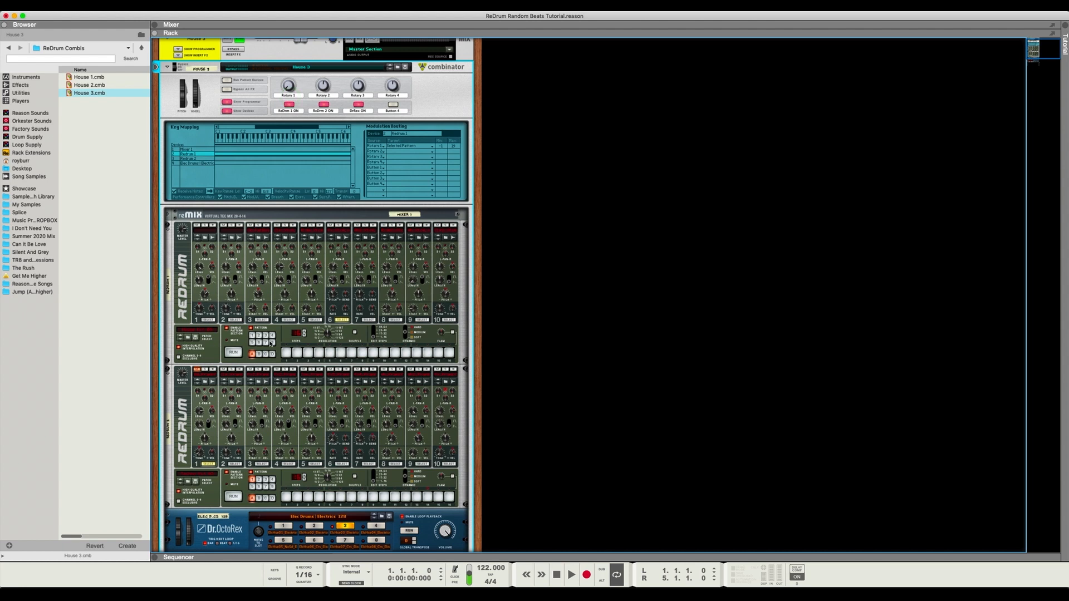
# Reduce the Selected Pattern maximum further until Rotary 1 reaches only the eight bank A patterns on Redrum 1.
pyautogui.moveTo(445, 146); pyautogui.dragTo(445, 144)
pyautogui.moveTo(290, 87); pyautogui.dragTo(290, 89)
pyautogui.click(288, 85)
pyautogui.click(294, 104)
pyautogui.click(443, 158)
pyautogui.click(290, 89)
pyautogui.moveTo(452, 146); pyautogui.dragTo(453, 172)
pyautogui.click(279, 46)
pyautogui.click(290, 89)
pyautogui.click(455, 146)
pyautogui.moveTo(288, 88); pyautogui.dragTo(287, 75)
pyautogui.click(287, 87)
pyautogui.click(288, 87)
pyautogui.click(289, 88)
# Label Rotary 1 of the Combinator "RD1 Patt Sel".
pyautogui.doubleClick(285, 94)
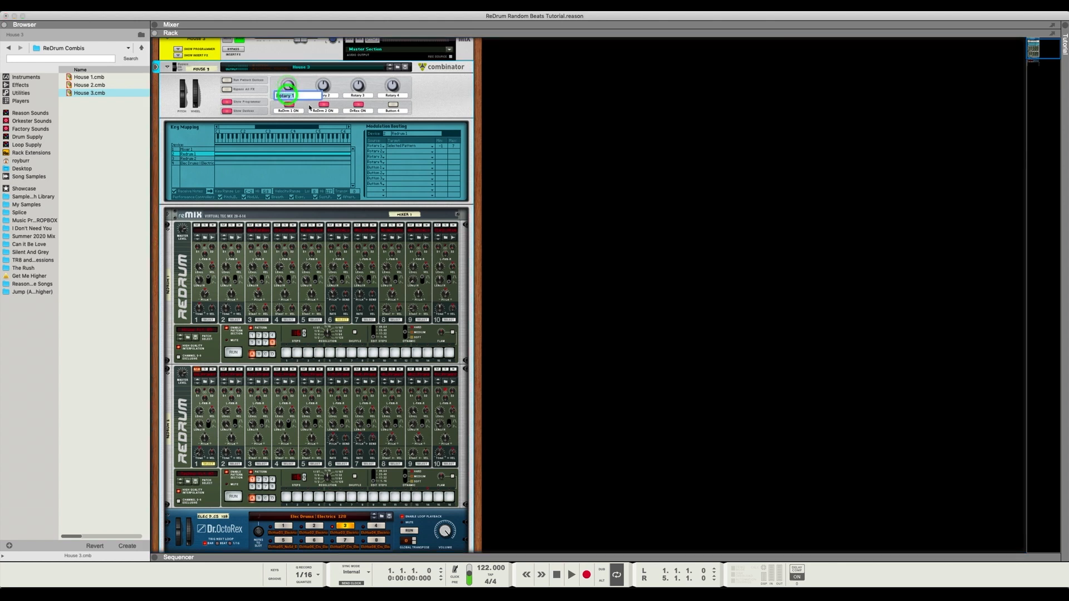
pyautogui.press('BackSpace')
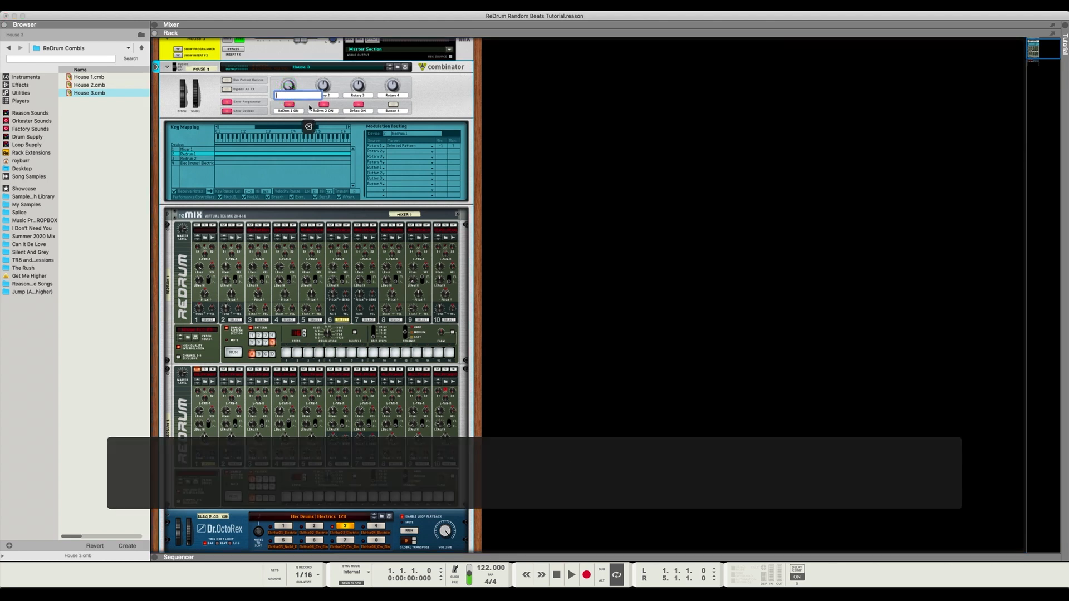
pyautogui.write('RD1 Pa')
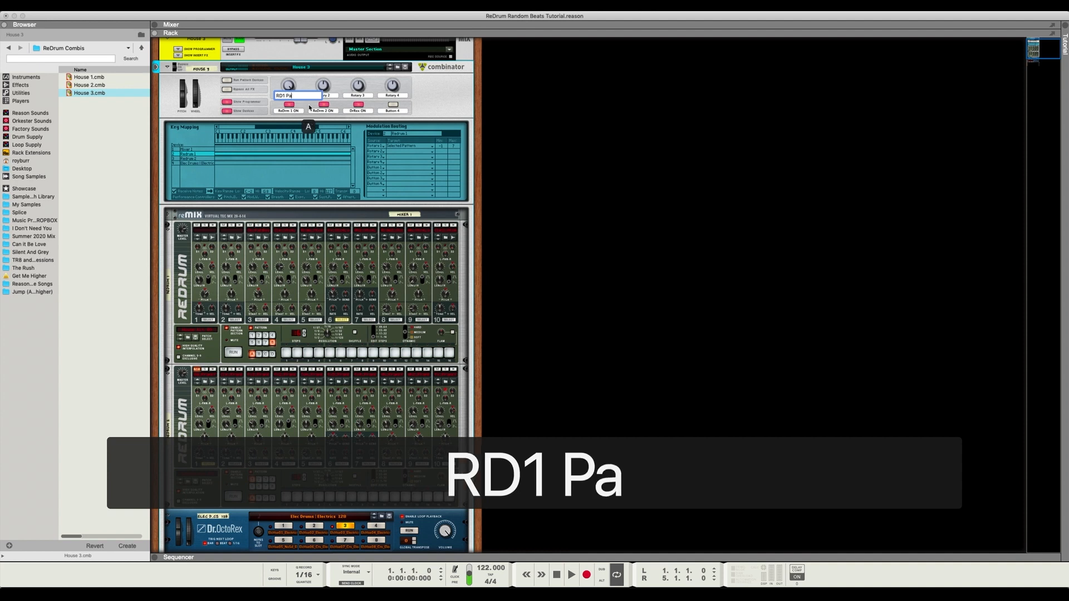
pyautogui.write('tt Sel')
pyautogui.press('Return')
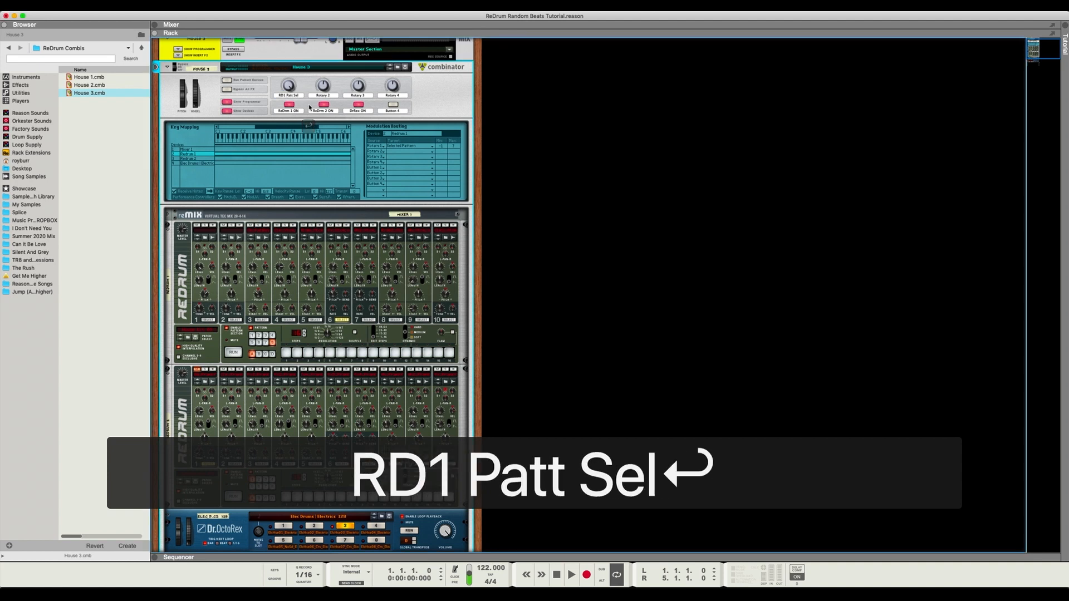
# Route Rotary 2 to Redrum 2's Selected Pattern in the Combinator programmer and turn Rotary 2 to check its pattern switching.
pyautogui.scroll(-3, 331, 129)
pyautogui.scroll(3, 330, 130)
pyautogui.click(194, 151)
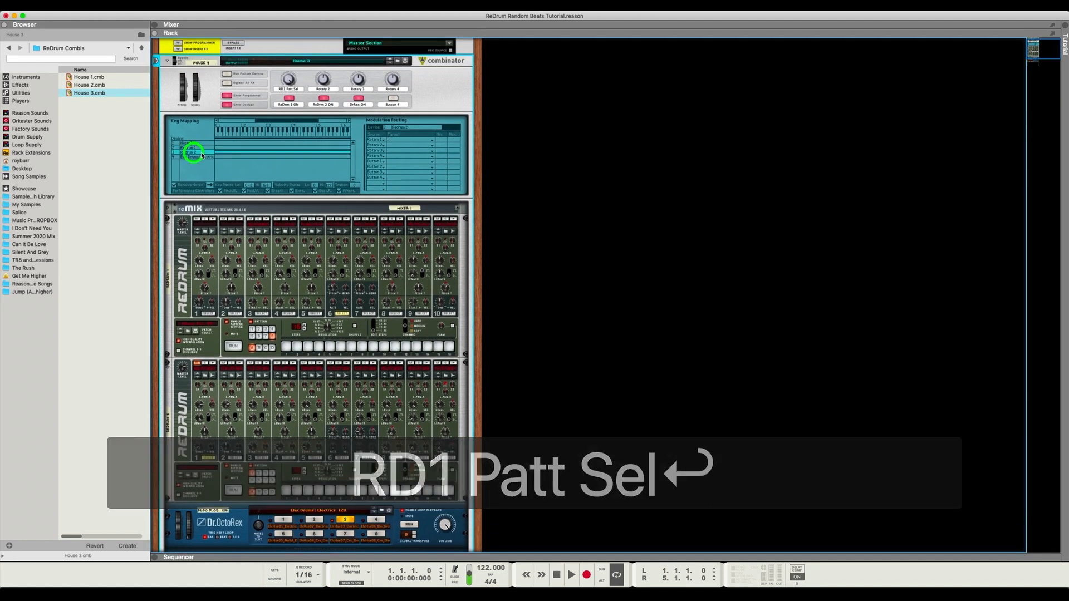
pyautogui.click(390, 147)
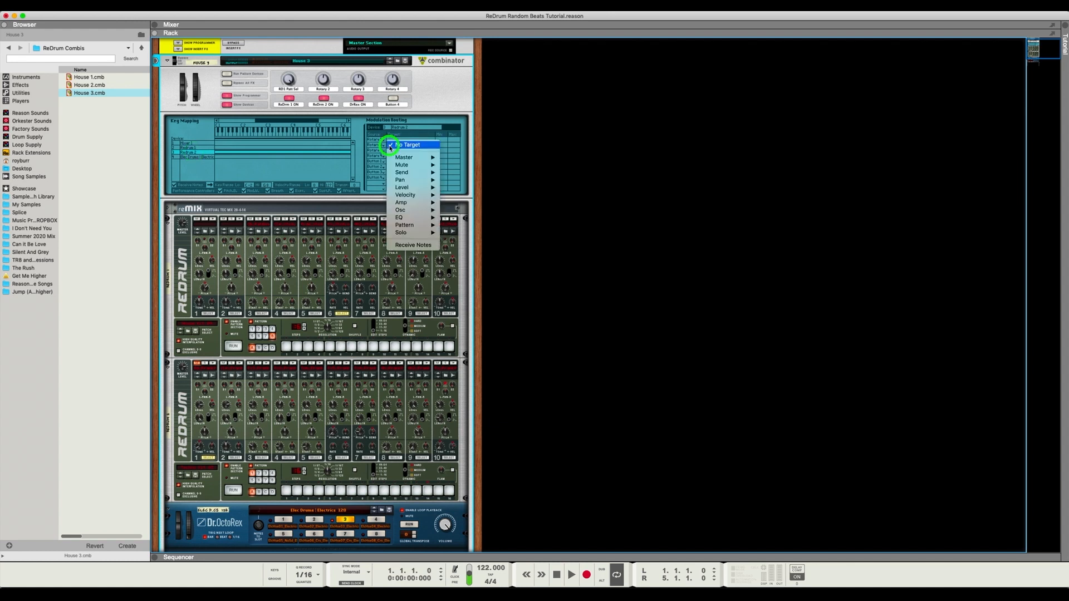
pyautogui.click(350, 161)
pyautogui.click(390, 146)
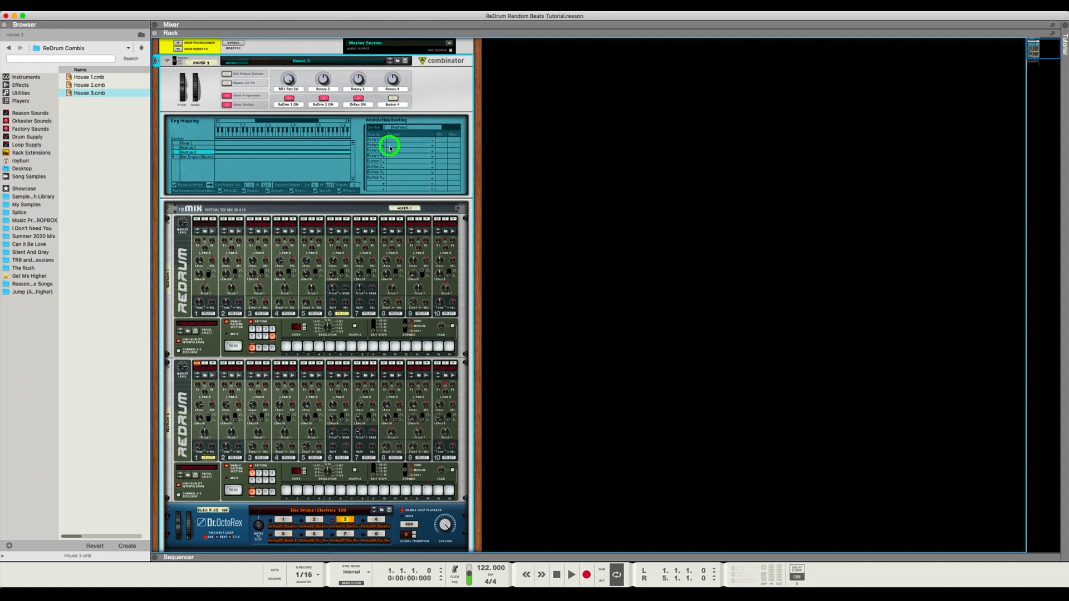
pyautogui.moveTo(426, 225)
pyautogui.click(453, 234)
pyautogui.moveTo(321, 84)
pyautogui.mouseDown()
pyautogui.moveTo(327, 55)
pyautogui.moveTo(328, 80)
pyautogui.moveTo(329, 66)
pyautogui.mouseUp()
pyautogui.scroll(-1, 382, 207)
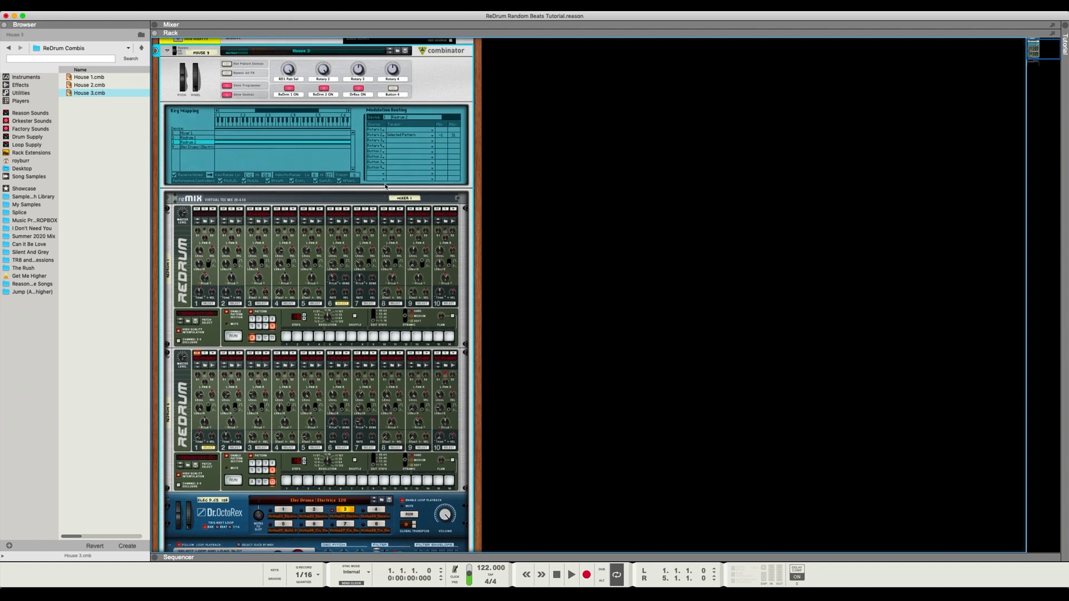
pyautogui.click(184, 147)
pyautogui.scroll(-4, 217, 469)
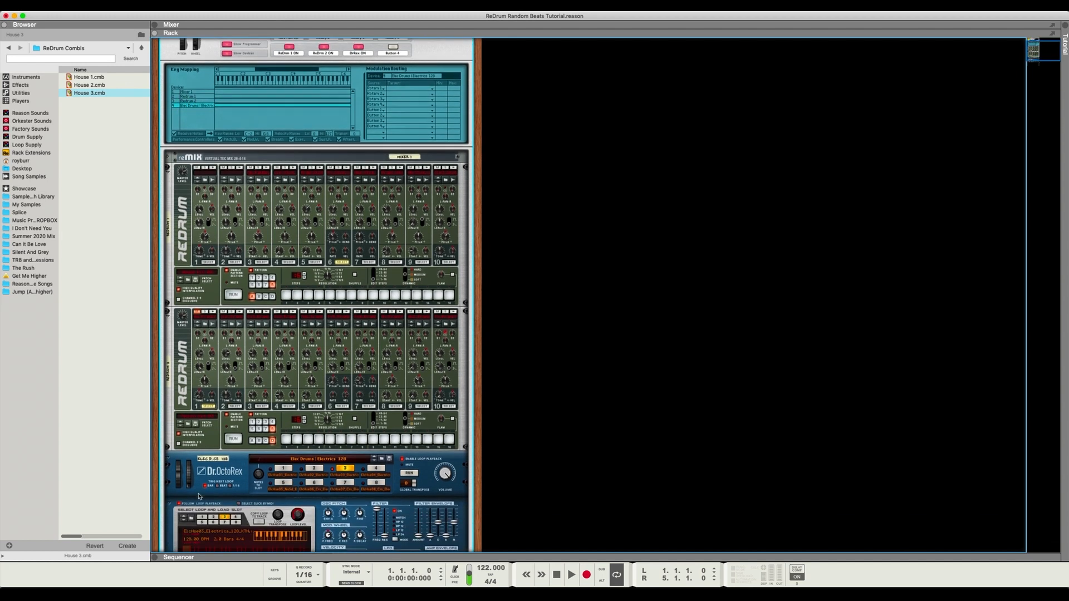
pyautogui.doubleClick(209, 460)
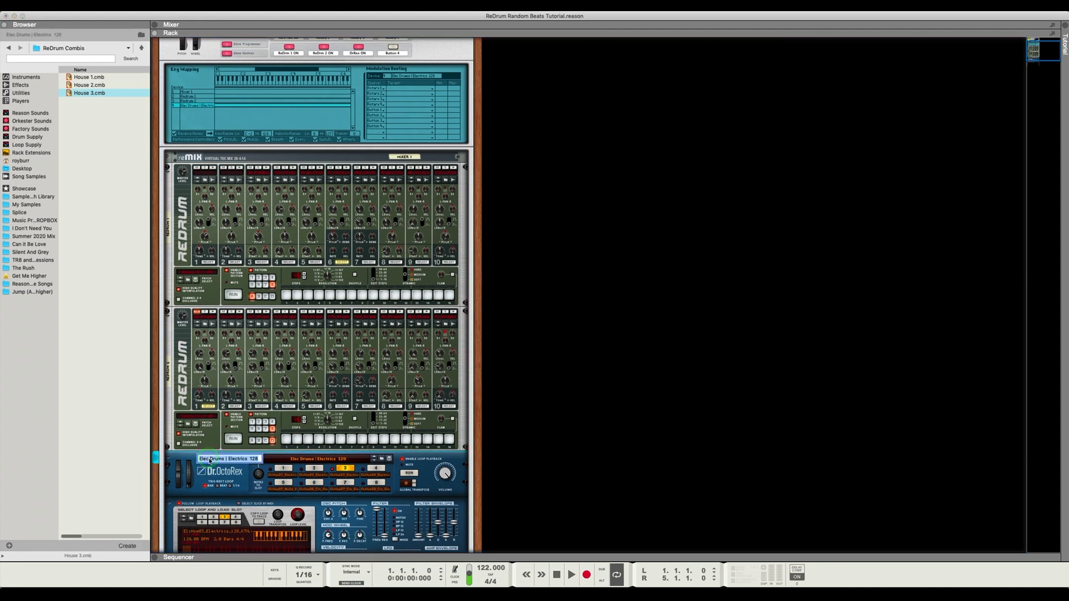
pyautogui.write('DR O REX')
pyautogui.press('BackSpace')
pyautogui.press('BackSpace')
pyautogui.press('BackSpace')
pyautogui.write('EX')
pyautogui.press('Return')
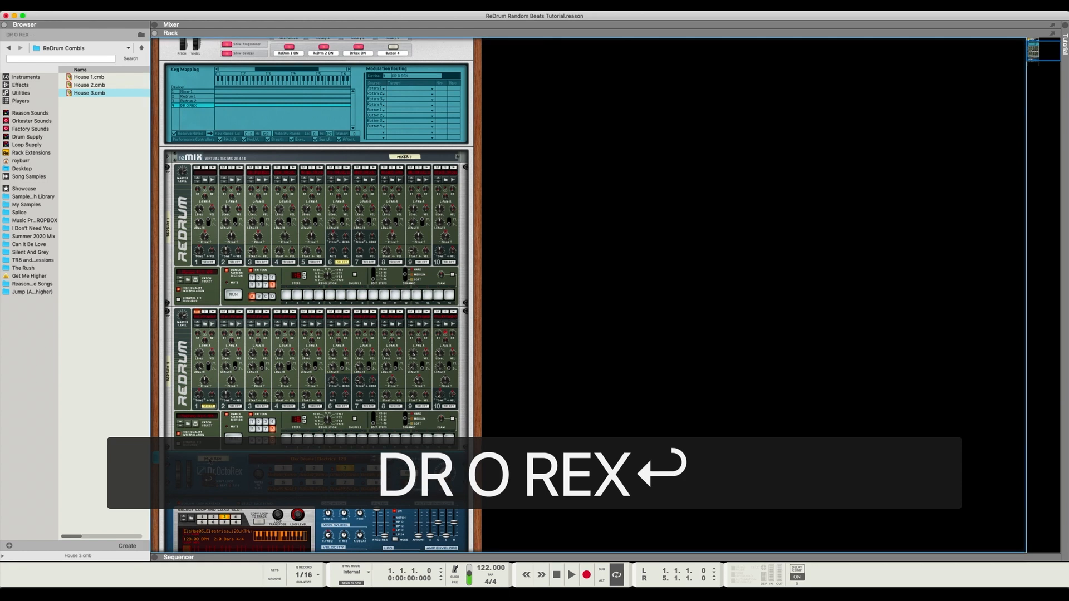
# Route Rotary 3 to the Loop Slot pattern parameter of the DR O REX device in the modulation routing.
pyautogui.scroll(-3, 211, 461)
pyautogui.scroll(2, 213, 448)
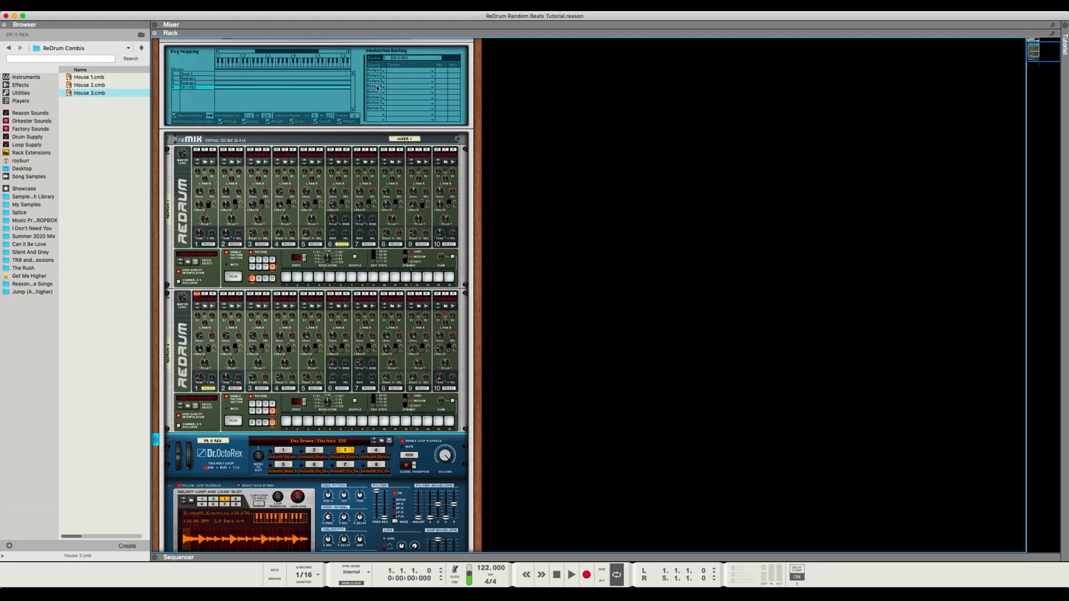
pyautogui.scroll(2, 396, 92)
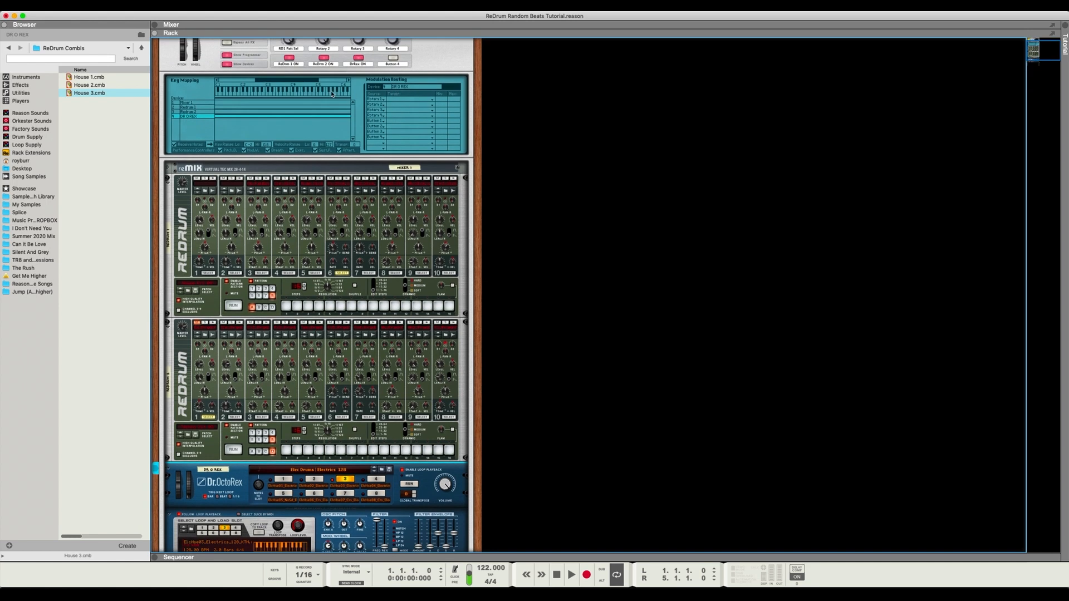
pyautogui.click(389, 110)
pyautogui.moveTo(438, 184)
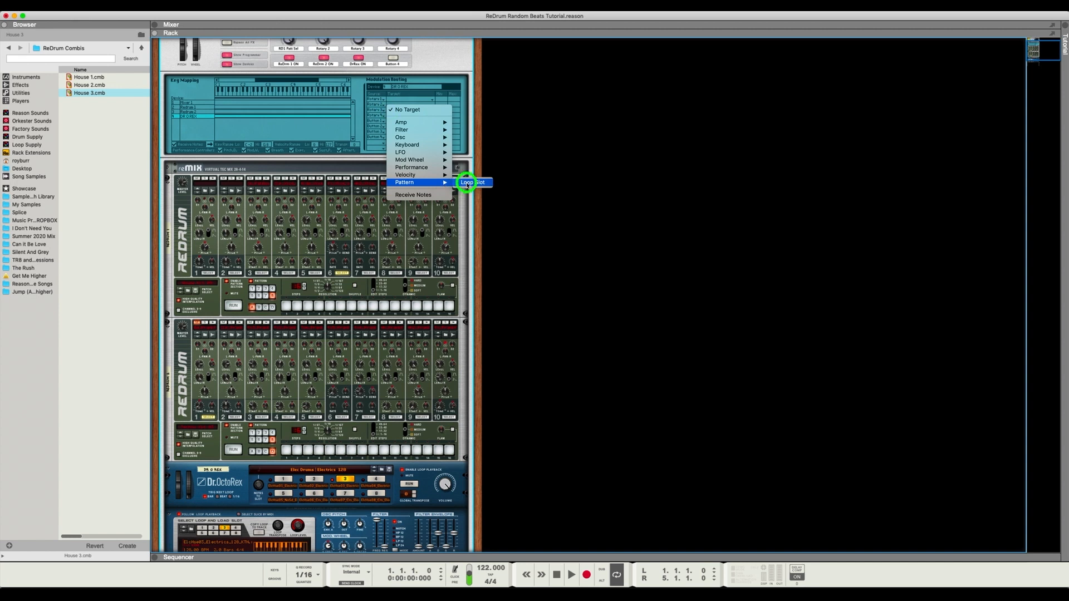
pyautogui.click(471, 183)
# Lower the maximum of Rotary 3's Loop Slot routing and turn the rotary to check the range.
pyautogui.scroll(3, 338, 88)
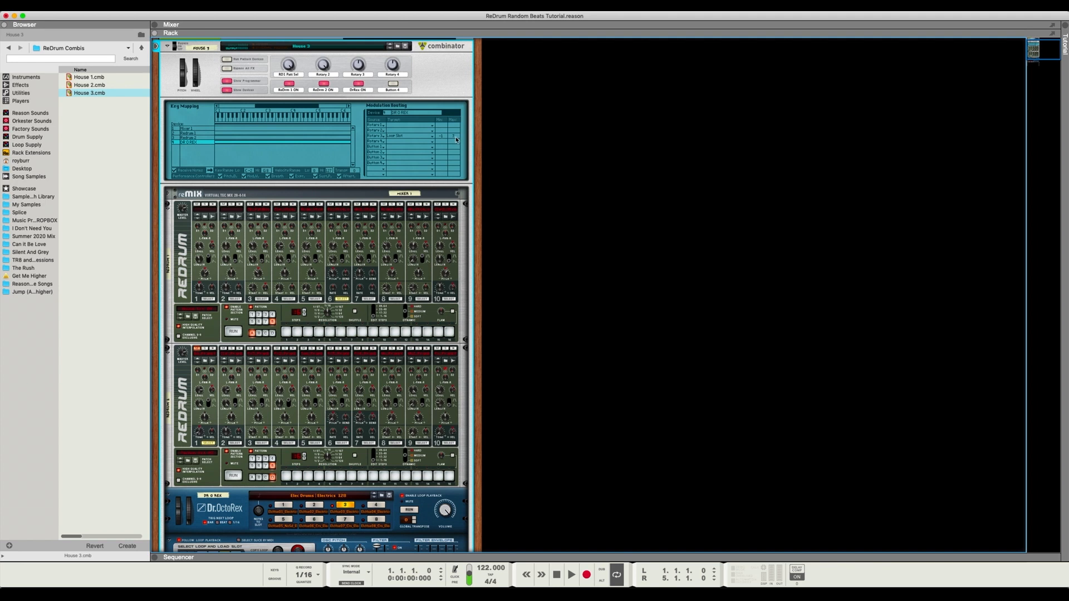
pyautogui.moveTo(455, 137); pyautogui.dragTo(454, 144)
pyautogui.moveTo(359, 66)
pyautogui.mouseDown()
pyautogui.moveTo(360, 53)
pyautogui.moveTo(359, 74)
pyautogui.mouseUp()
pyautogui.click(456, 140)
# Fold both Redrums and raise the Loop Slot maximum while turning Rotary 3 to check the Dr. OctoRex slot switching.
pyautogui.click(168, 205)
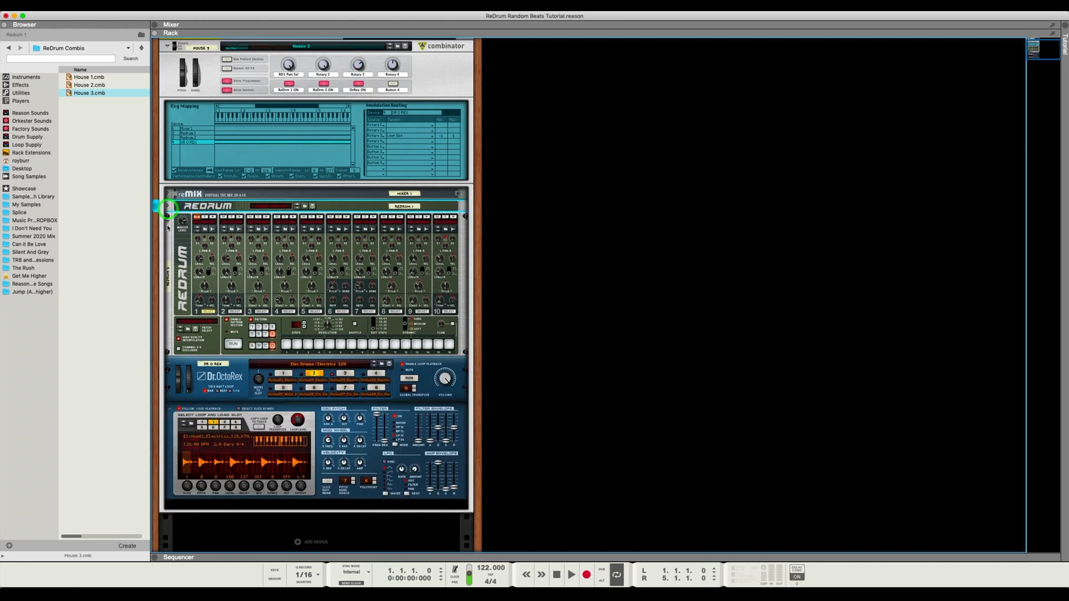
pyautogui.click(168, 220)
pyautogui.moveTo(365, 136)
pyautogui.mouseDown()
pyautogui.moveTo(358, 111)
pyautogui.moveTo(362, 163)
pyautogui.moveTo(360, 115)
pyautogui.mouseUp()
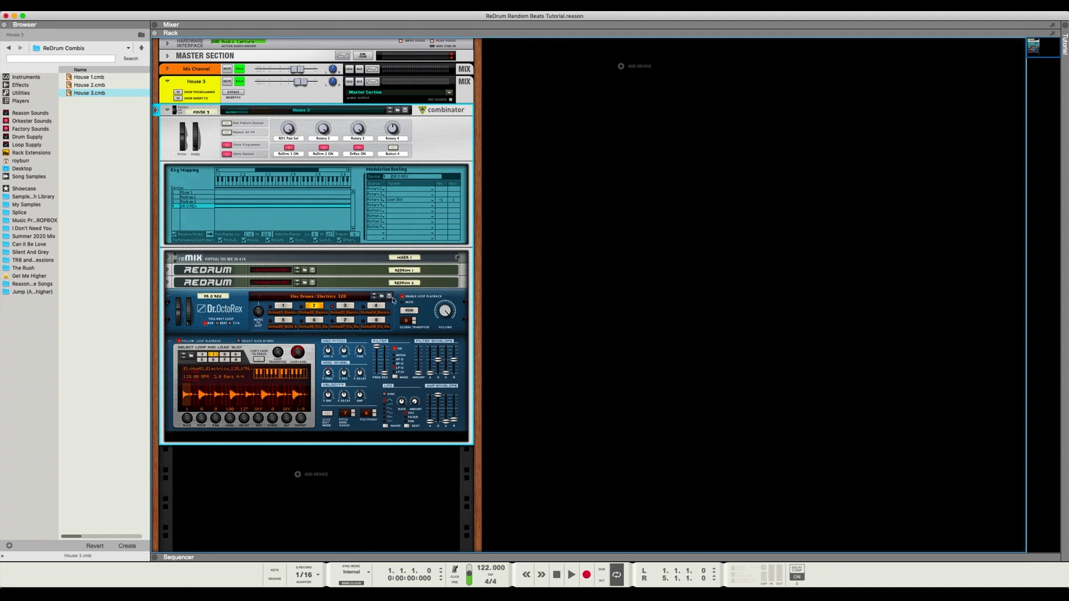
pyautogui.click(452, 201)
pyautogui.moveTo(453, 204); pyautogui.dragTo(456, 195)
pyautogui.moveTo(359, 132); pyautogui.dragTo(361, 138)
# Label Rotary 3 of the Combinator "DR REX PAT".
pyautogui.doubleClick(358, 138)
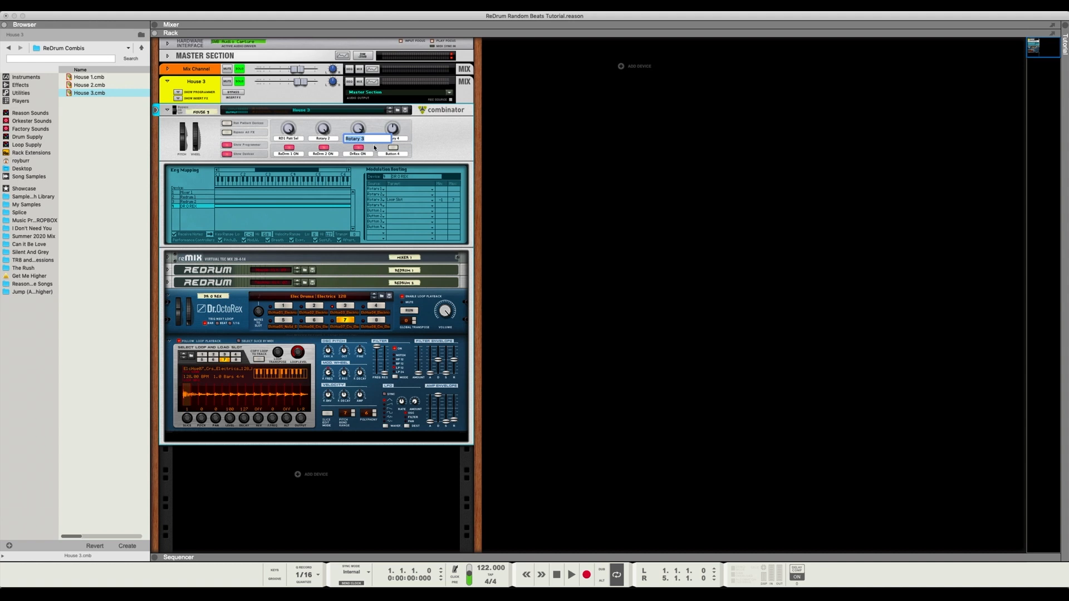
pyautogui.write('DR R')
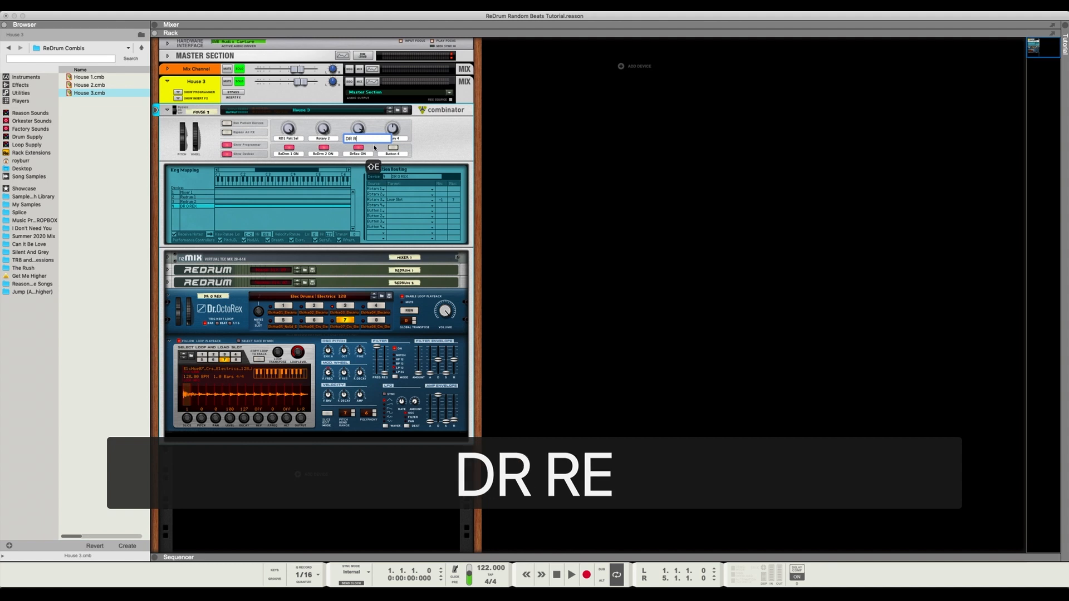
pyautogui.write('R')
pyautogui.press('BackSpace')
pyautogui.write('EX PAT')
pyautogui.press('Return')
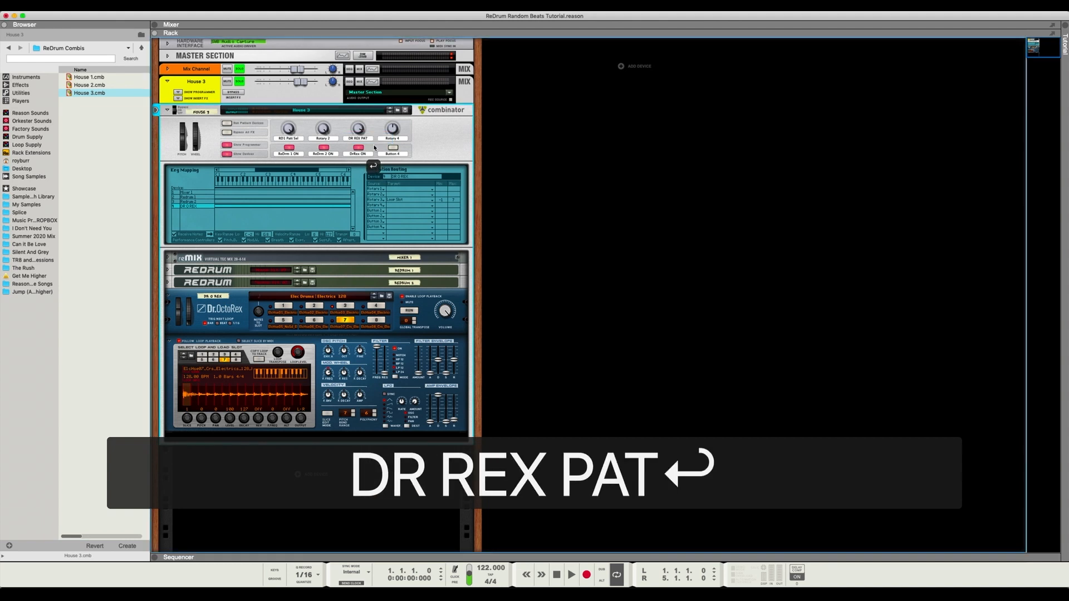
# Copy Rotary 1's label onto Rotary 2 and change it to "RD 2 Patt Sel".
pyautogui.doubleClick(305, 137)
pyautogui.press('super+c')
pyautogui.click(307, 124)
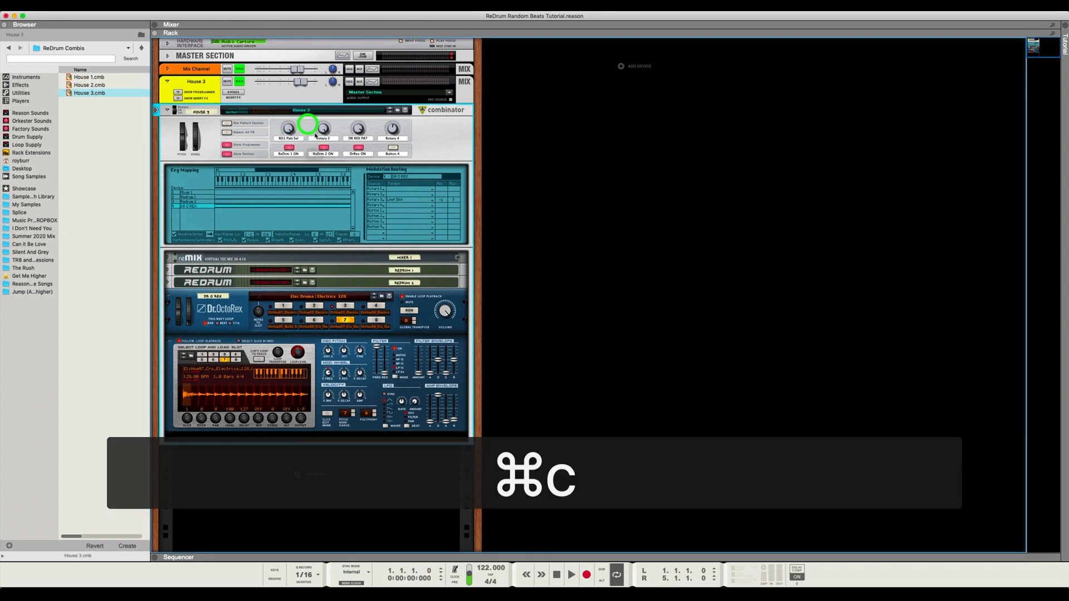
pyautogui.doubleClick(321, 138)
pyautogui.press('super+v')
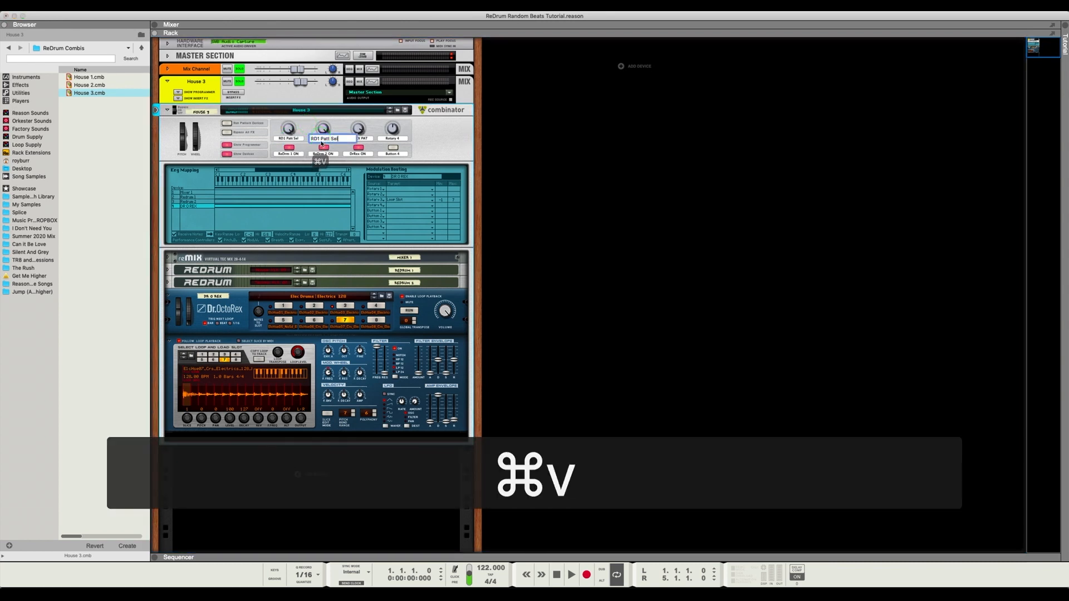
pyautogui.press('BackSpace')
pyautogui.write('2')
pyautogui.press('BackSpace')
pyautogui.write('2')
pyautogui.press('Return')
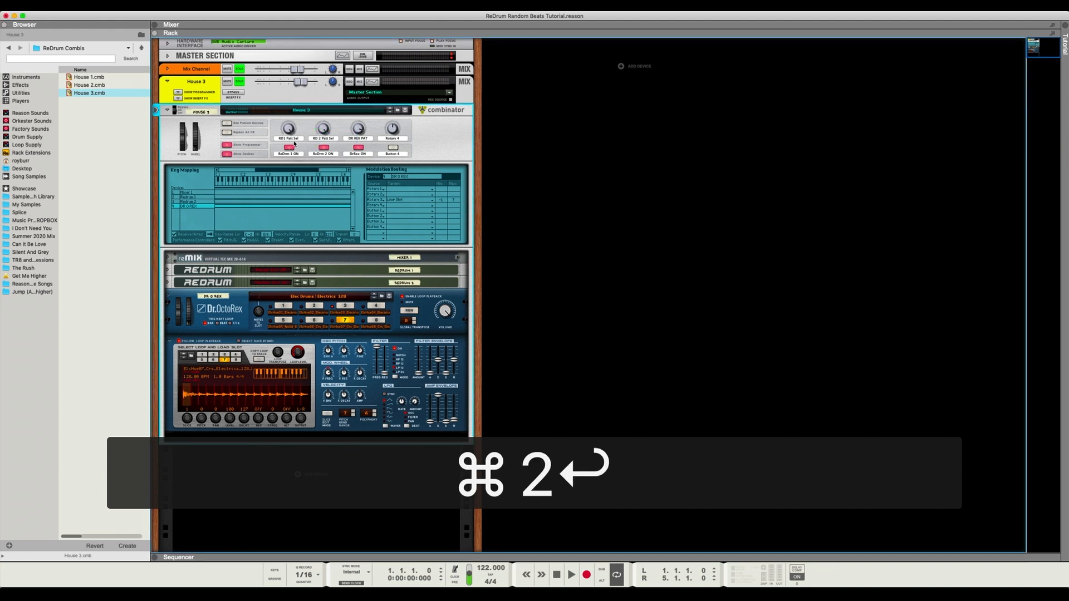
# Relabel Rotary 1 "RD 1 Patt Sel" and turn Rotary 3 until loop slot 8 of the Dr. OctoRex is selected.
pyautogui.doubleClick(285, 138)
pyautogui.press('BackSpace')
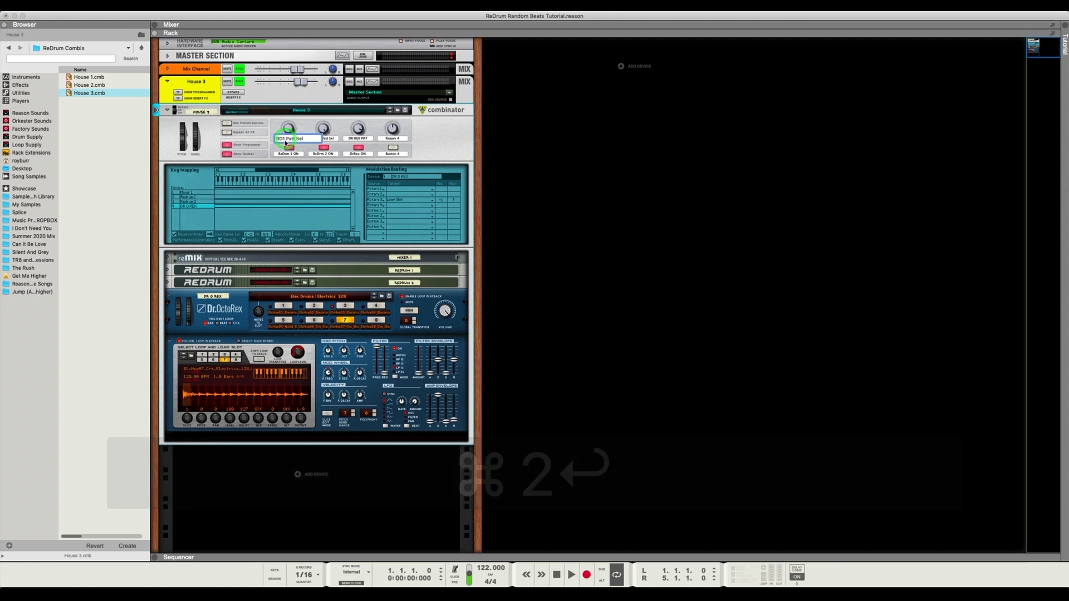
pyautogui.write('1')
pyautogui.press('Return')
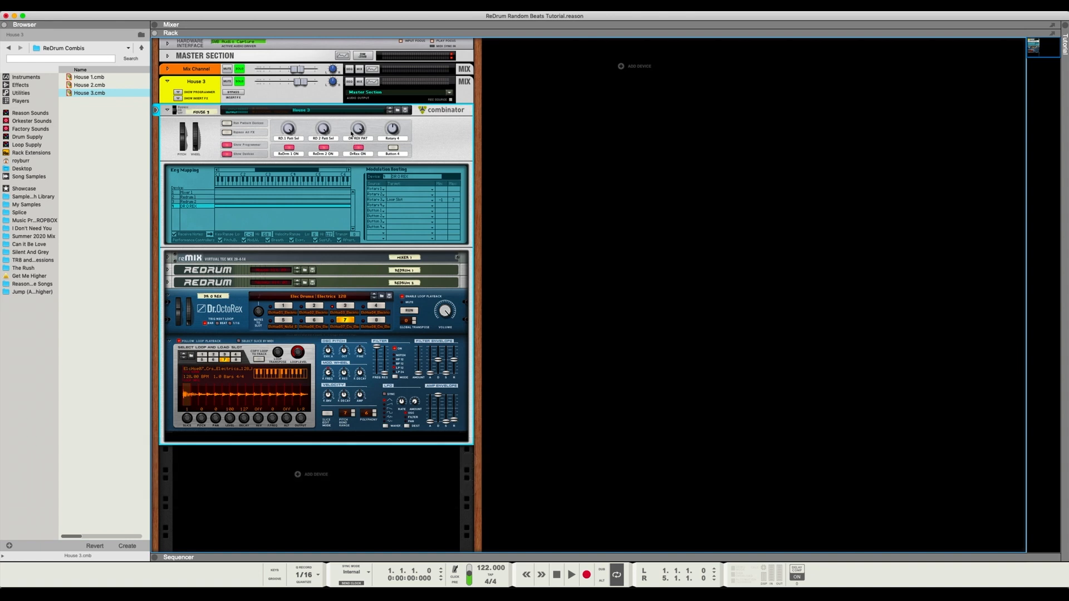
pyautogui.moveTo(357, 131); pyautogui.dragTo(375, 119)
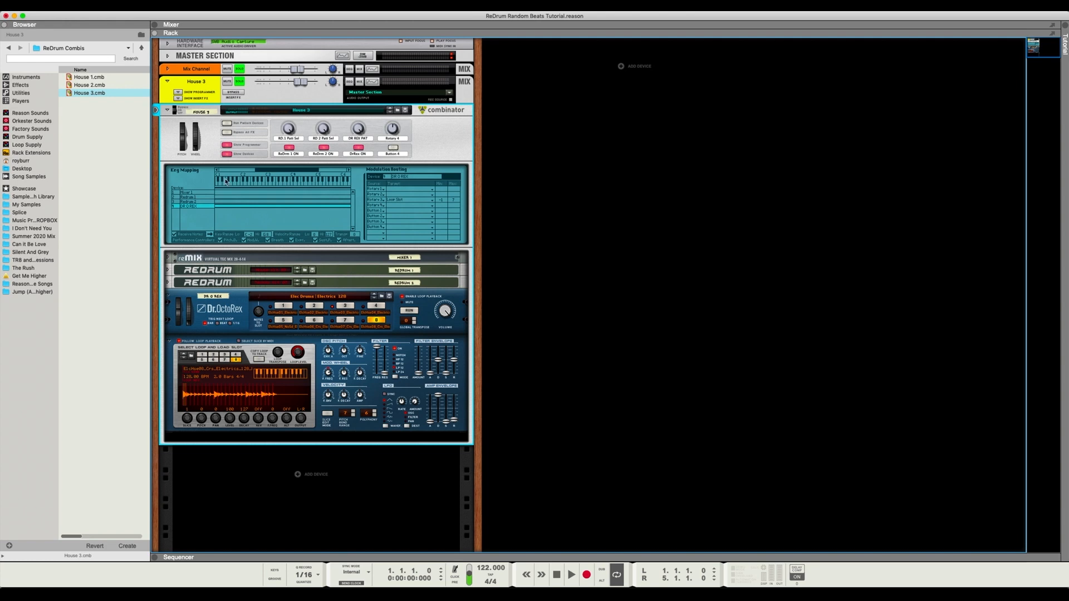
# Unfold Mixer 1 and add a Scream 4 effect above it inside the Combinator.
pyautogui.click(167, 259)
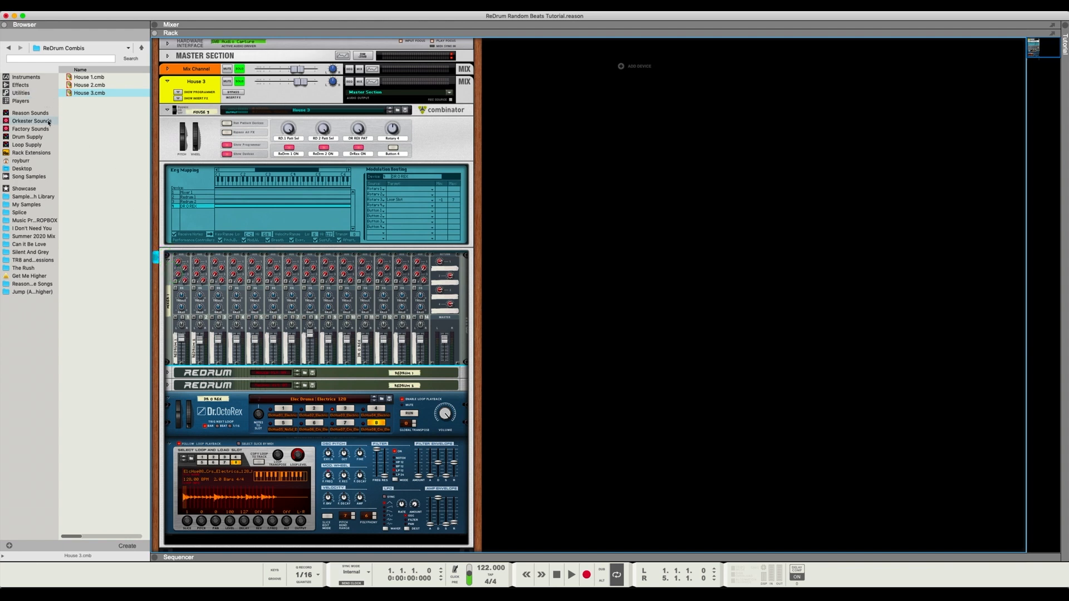
pyautogui.click(20, 85)
pyautogui.moveTo(104, 217); pyautogui.dragTo(203, 266)
# Rewire the rear cables so Mixer 1's master output passes through the Scream 4 into the Combinator.
pyautogui.press('Tab')
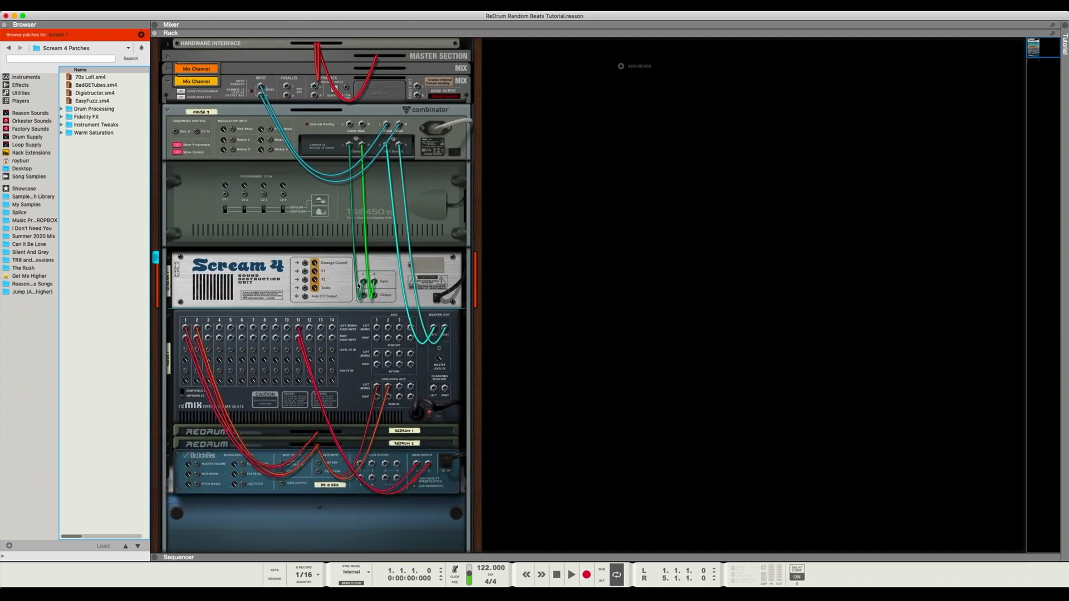
pyautogui.moveTo(363, 282); pyautogui.dragTo(336, 257)
pyautogui.moveTo(436, 332); pyautogui.dragTo(388, 149)
pyautogui.press('Tab')
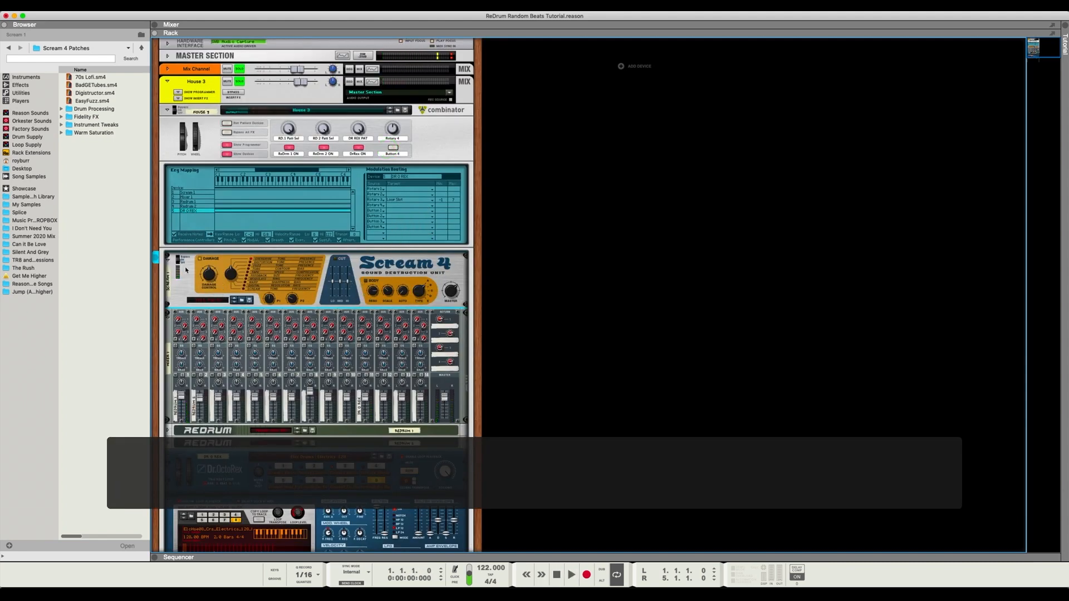
# Play the patterns to audition the Scream 4, set its Damage Control to 22 and adjust the damage type.
pyautogui.press('space')
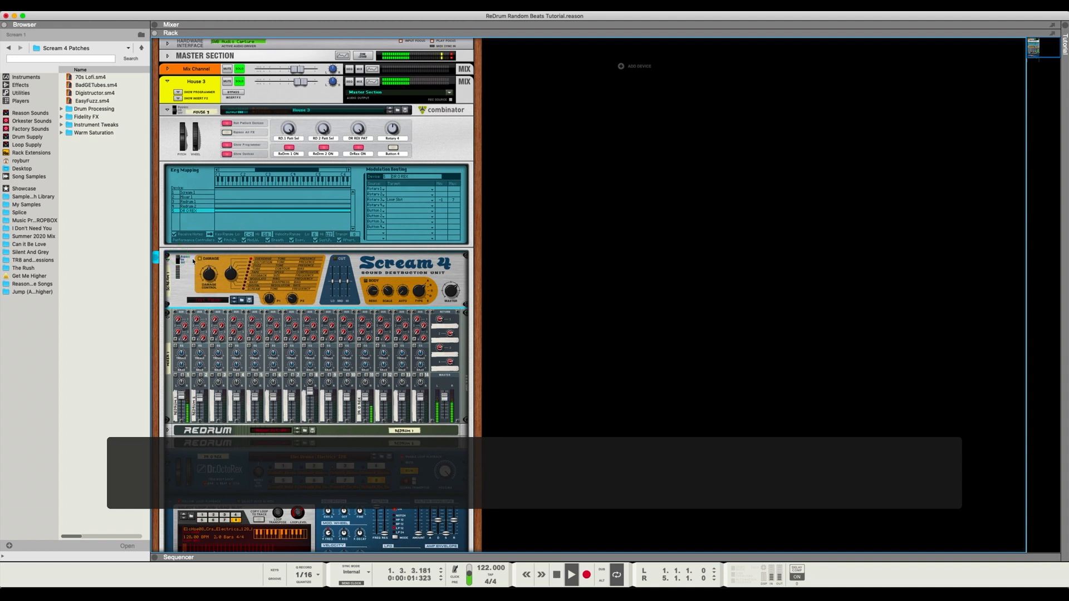
pyautogui.press('space')
pyautogui.click(210, 285)
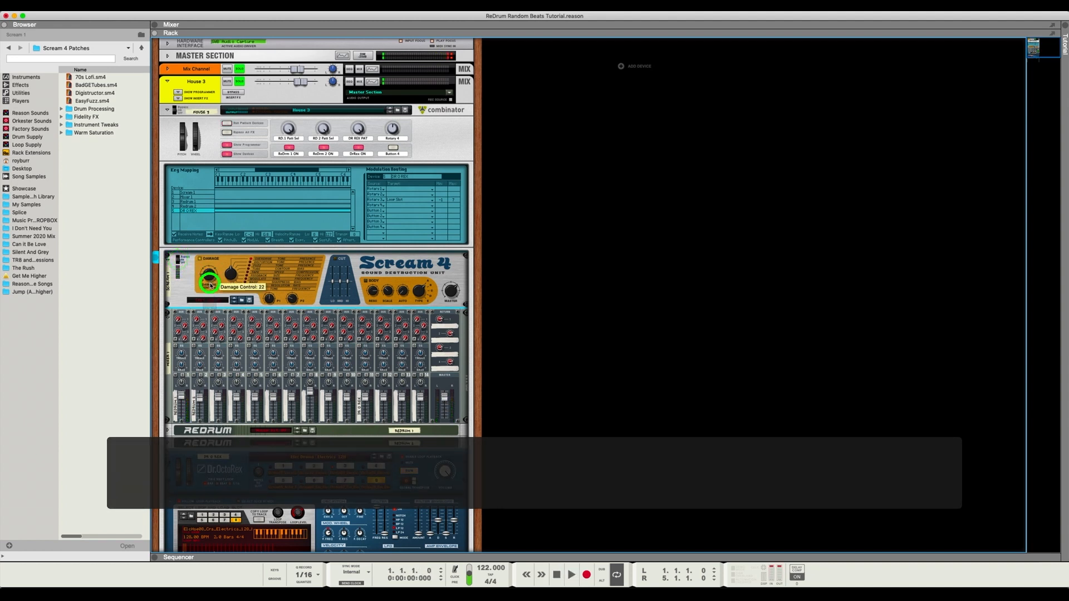
pyautogui.moveTo(235, 276); pyautogui.dragTo(207, 275)
pyautogui.press('space')
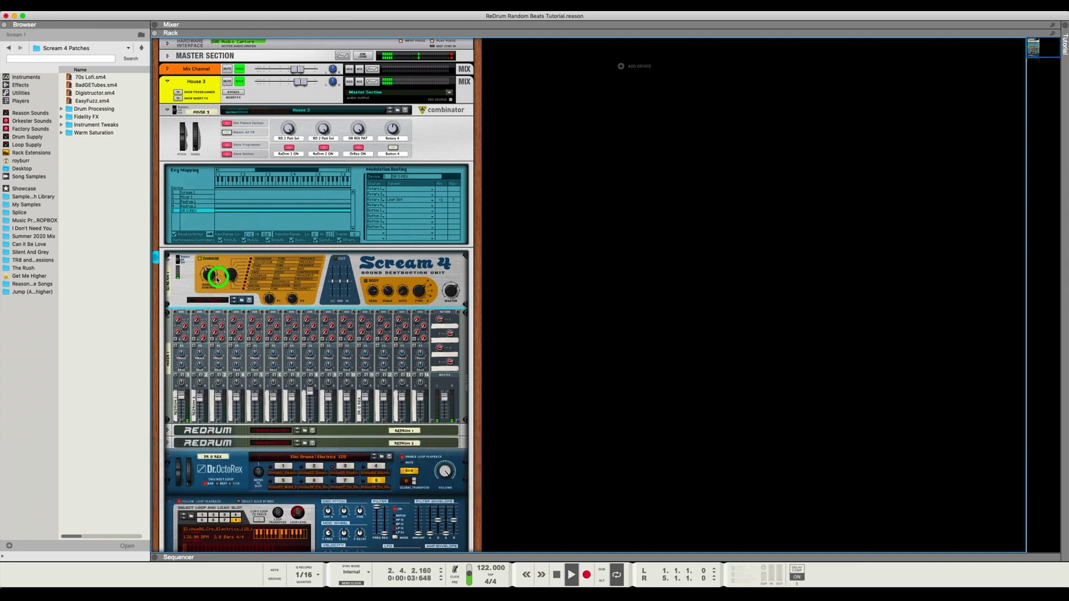
pyautogui.press('space')
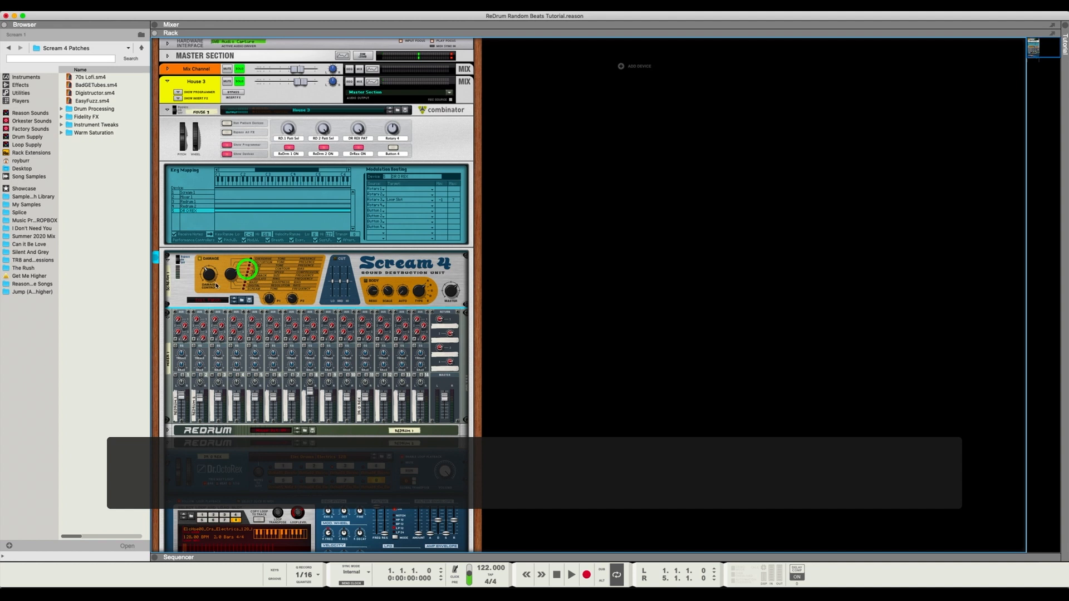
# Change the Scream 4's damage type and raise its P2 amount during playback.
pyautogui.press('space')
pyautogui.moveTo(234, 274); pyautogui.dragTo(234, 261)
pyautogui.moveTo(293, 299)
pyautogui.mouseDown()
pyautogui.moveTo(273, 286)
pyautogui.moveTo(292, 295)
pyautogui.moveTo(294, 284)
pyautogui.mouseUp()
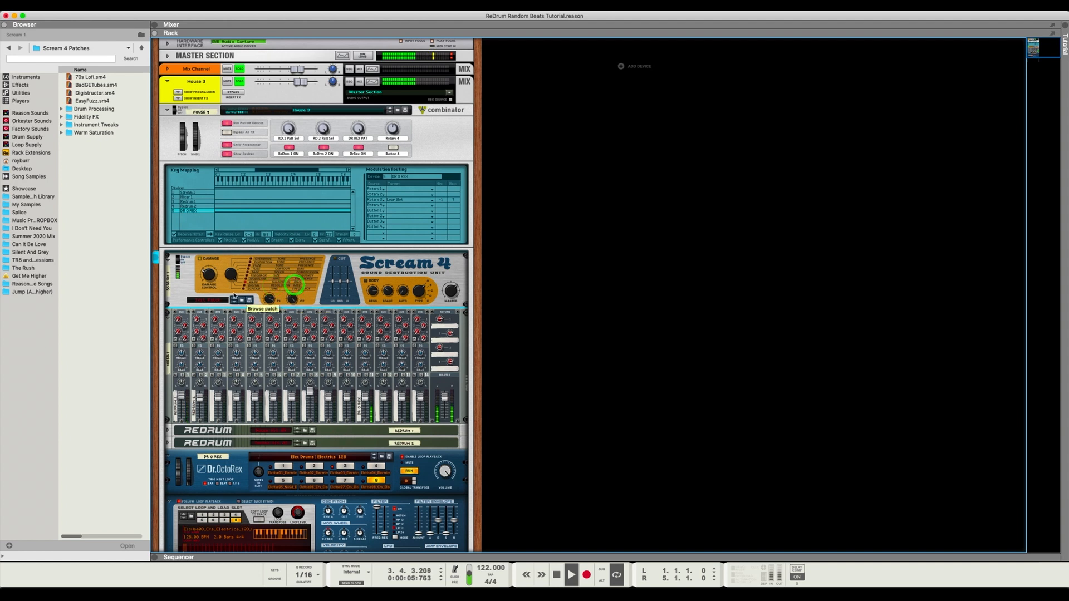
pyautogui.scroll(-1, 299, 342)
pyautogui.press('space')
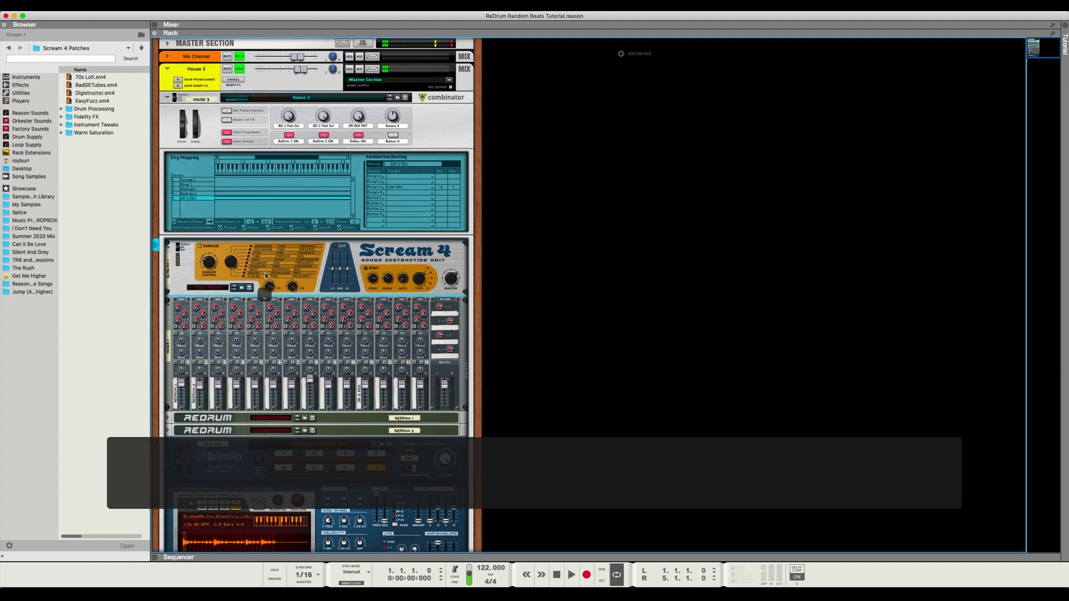
# Try another damage type, set Damage Control to 12 and readjust P2 on the Scream 4 while listening.
pyautogui.click(224, 259)
pyautogui.press('space')
pyautogui.click(294, 290)
pyautogui.click(209, 266)
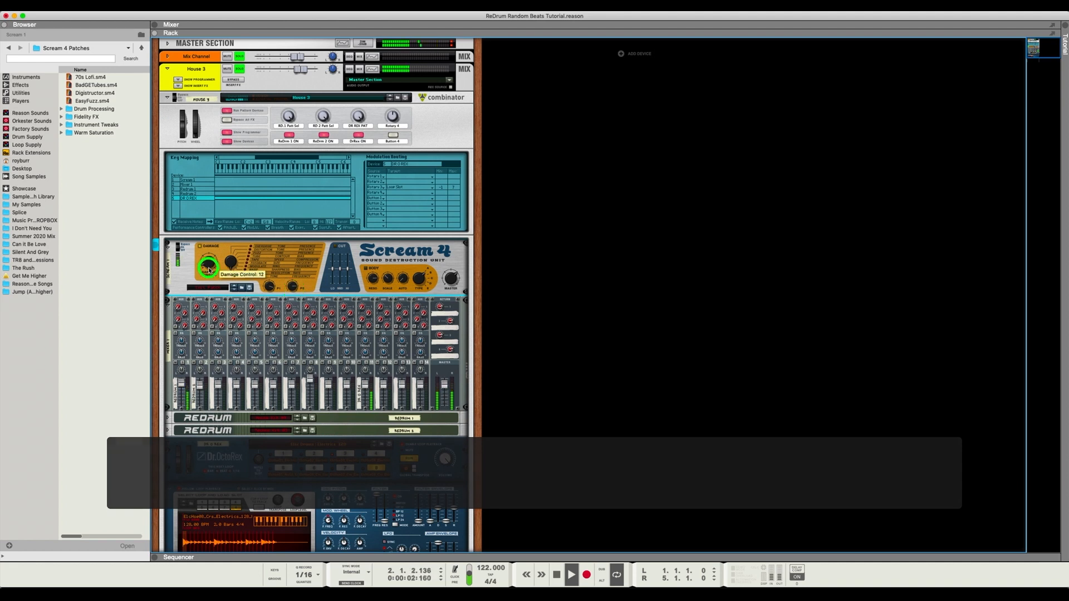
pyautogui.click(294, 290)
pyautogui.moveTo(294, 289); pyautogui.dragTo(270, 278)
pyautogui.press('space')
# Switch the Scream 4's damage type again and set Damage Control to 48 with the patterns playing.
pyautogui.click(230, 268)
pyautogui.press('space')
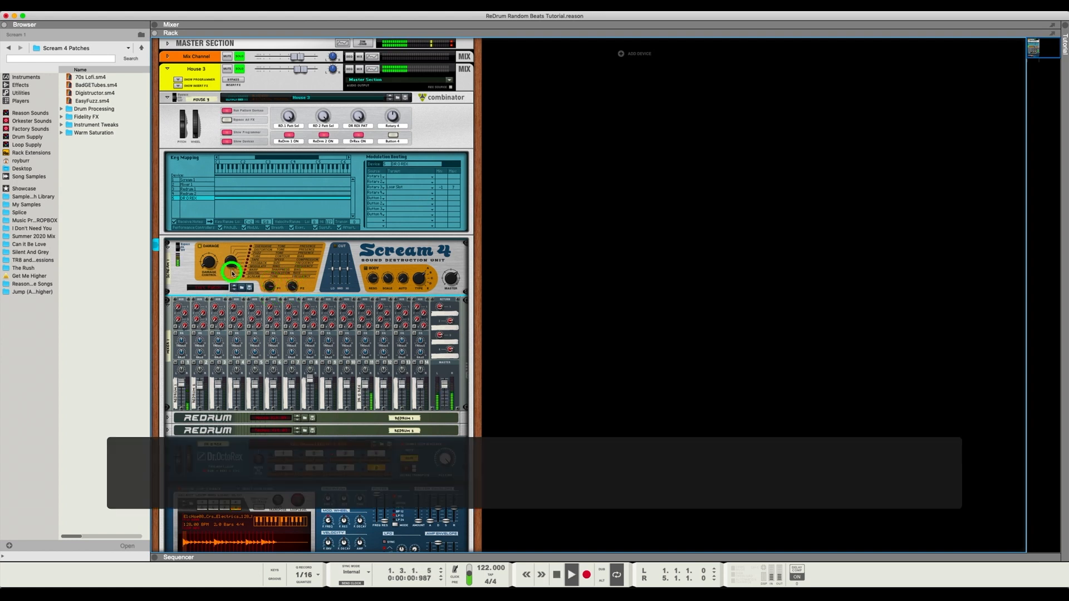
pyautogui.moveTo(210, 270)
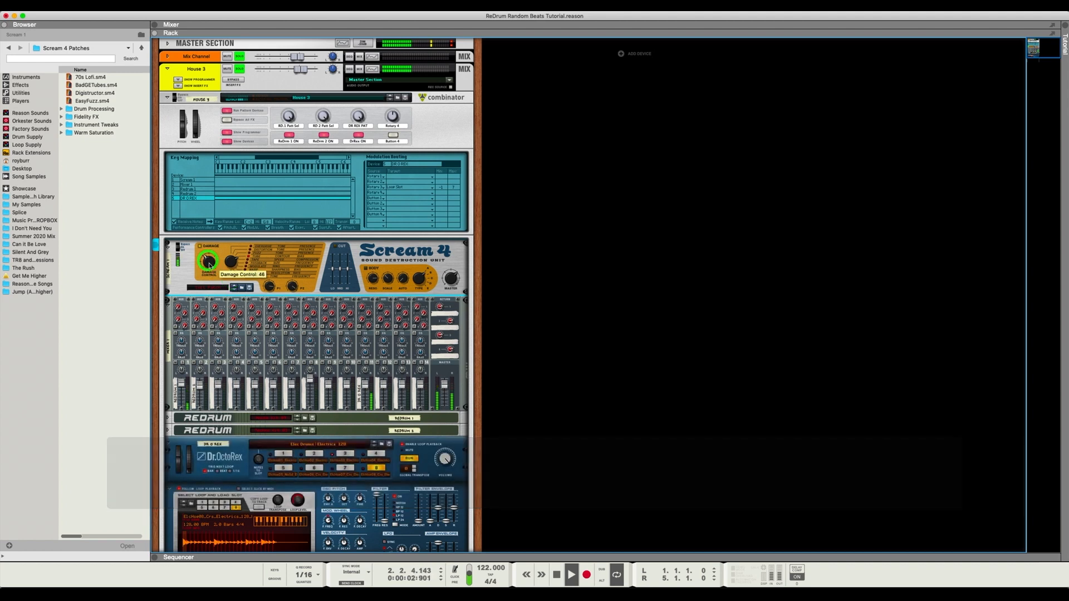
pyautogui.scroll(-3, 289, 337)
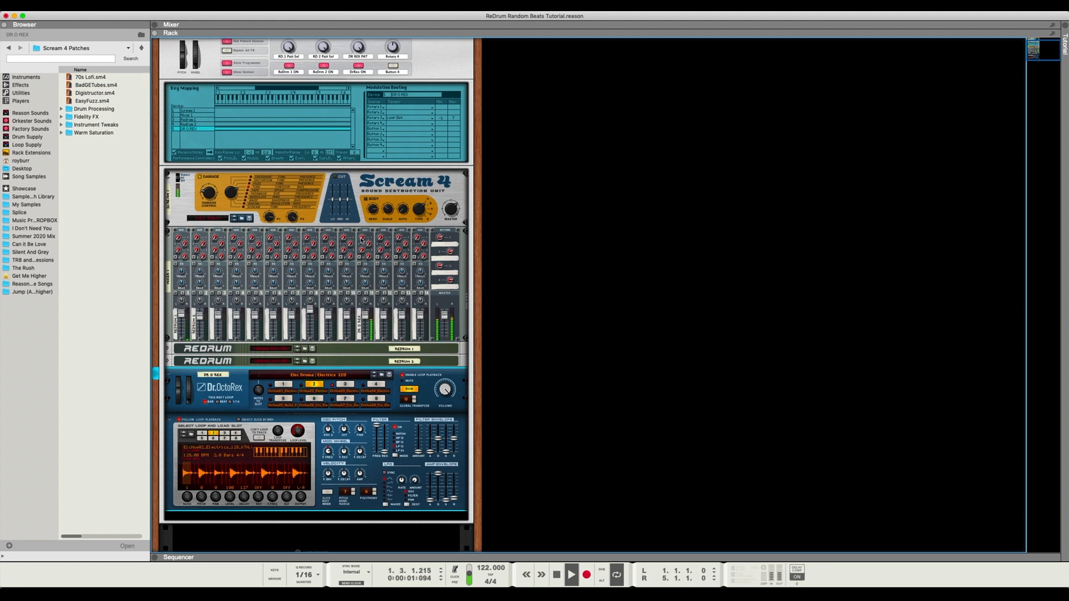
# Readjust the Scream 4's Damage Control and P2 during playback, toggle its bypass for comparison and try its body type.
pyautogui.click(206, 197)
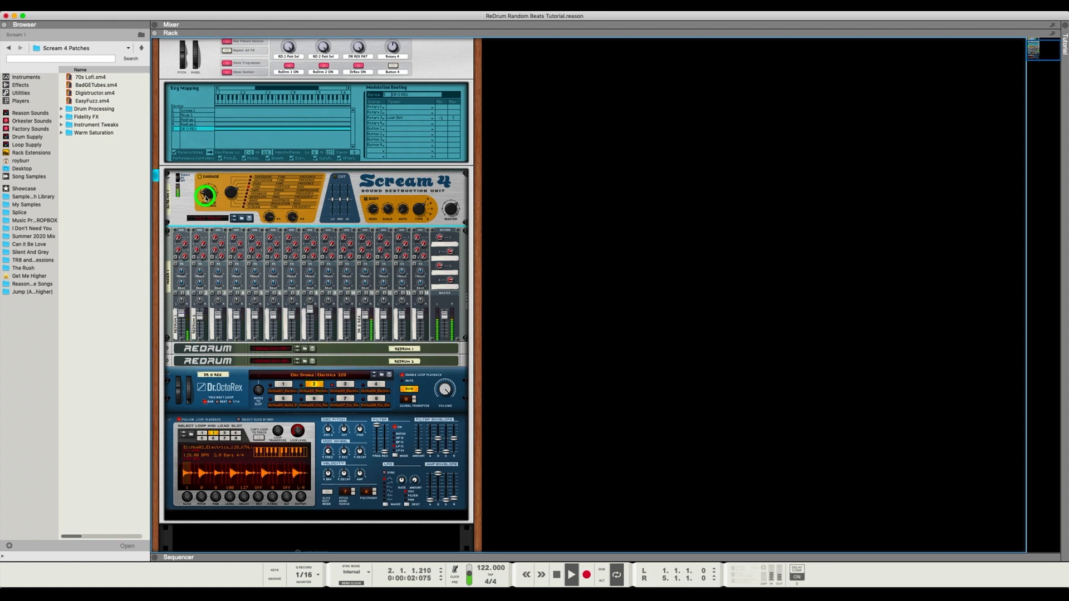
pyautogui.click(178, 176)
pyautogui.click(293, 218)
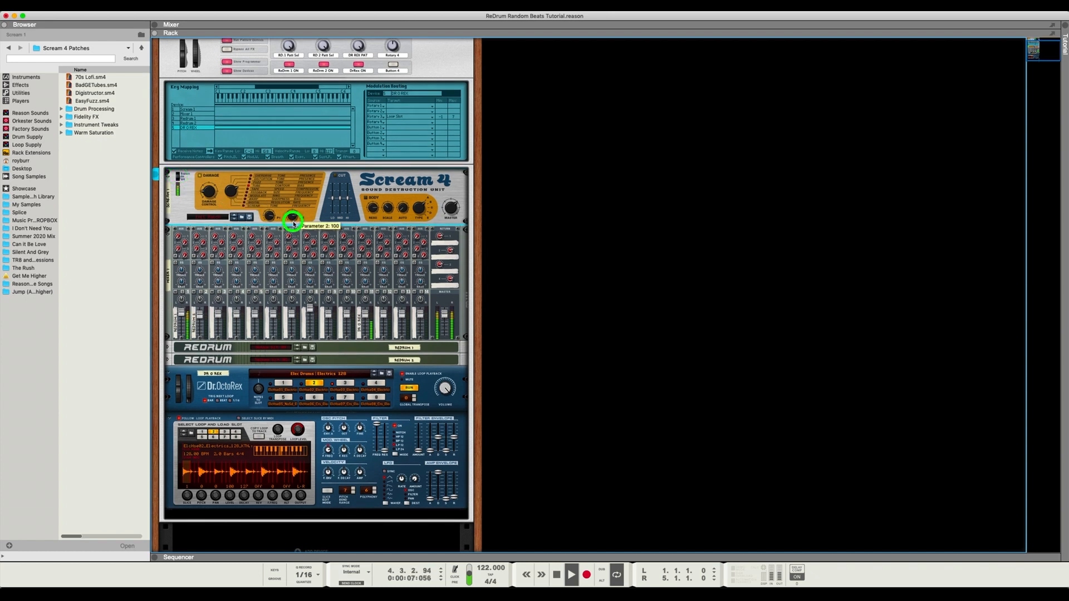
pyautogui.moveTo(293, 224); pyautogui.dragTo(294, 218)
pyautogui.click(421, 206)
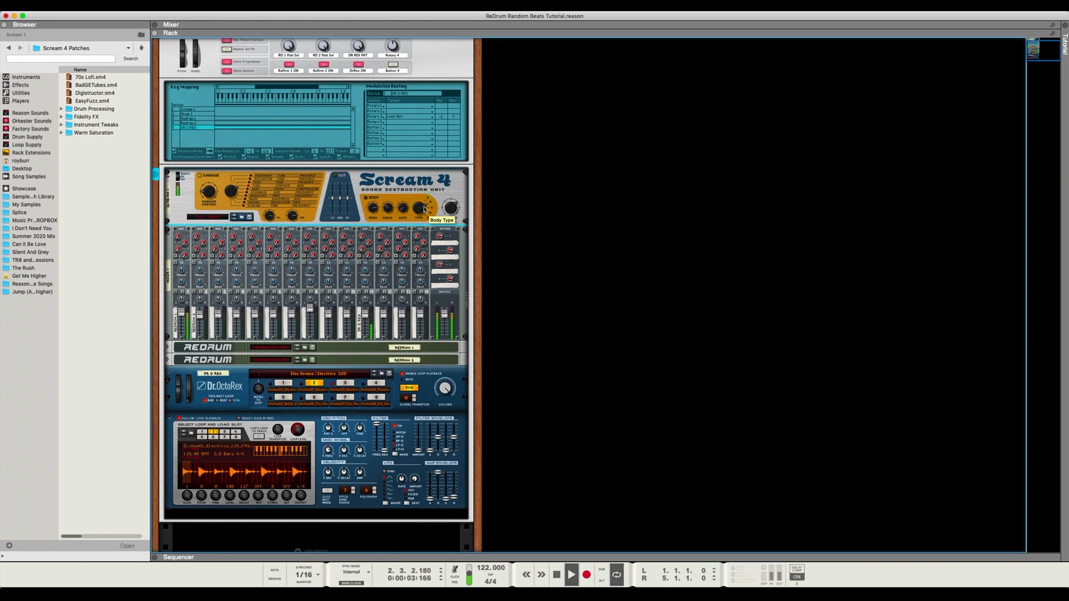
# Readjust the Scream 4's P1, damage type and P2, compare against bypass while listening and stop playback.
pyautogui.click(179, 176)
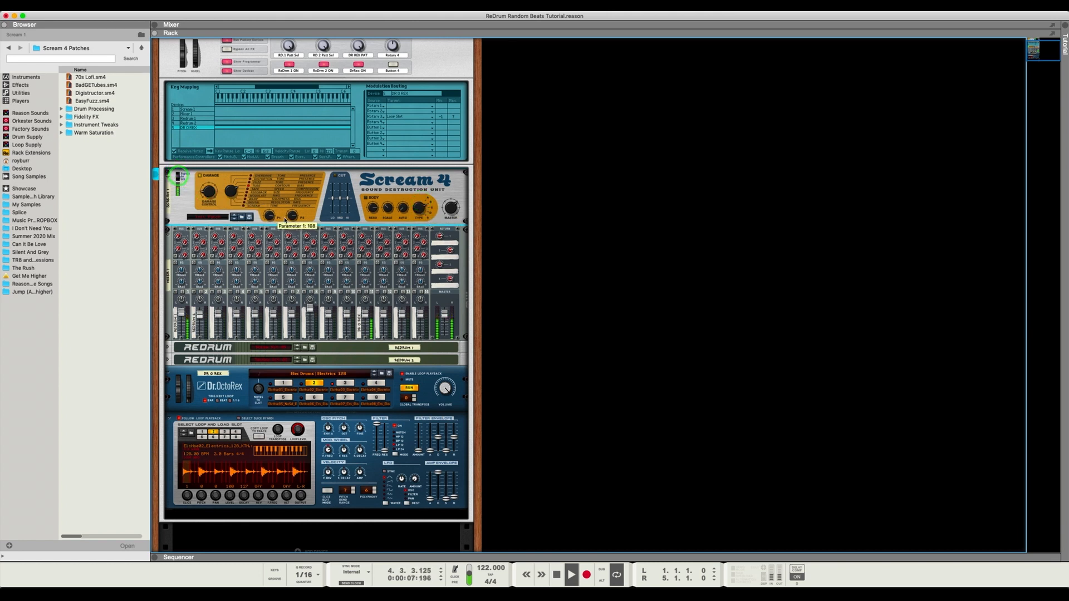
pyautogui.click(288, 222)
pyautogui.click(272, 220)
pyautogui.click(232, 192)
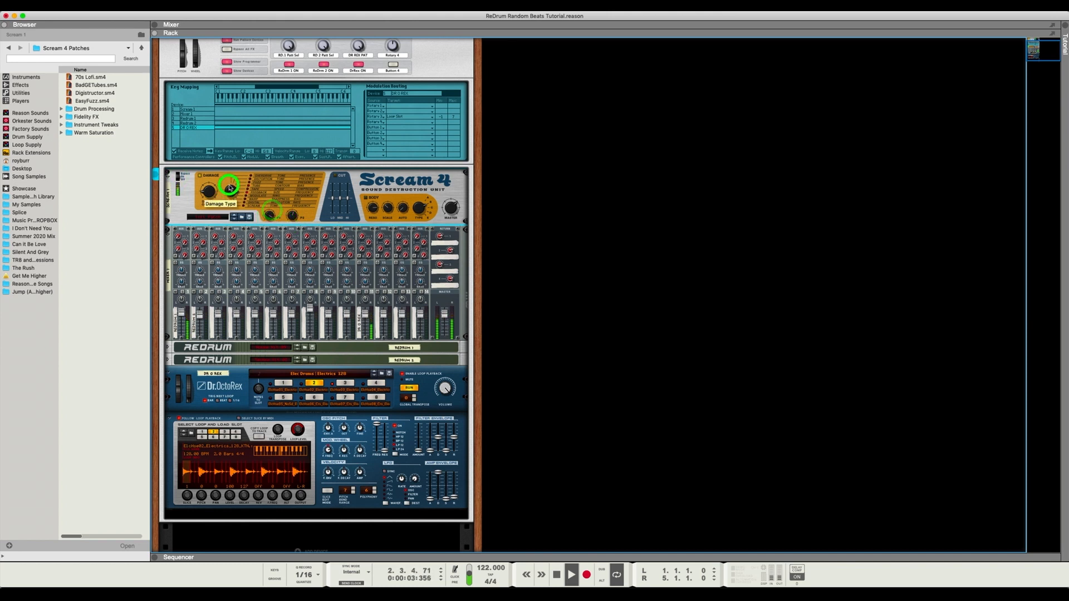
pyautogui.click(292, 212)
pyautogui.click(179, 175)
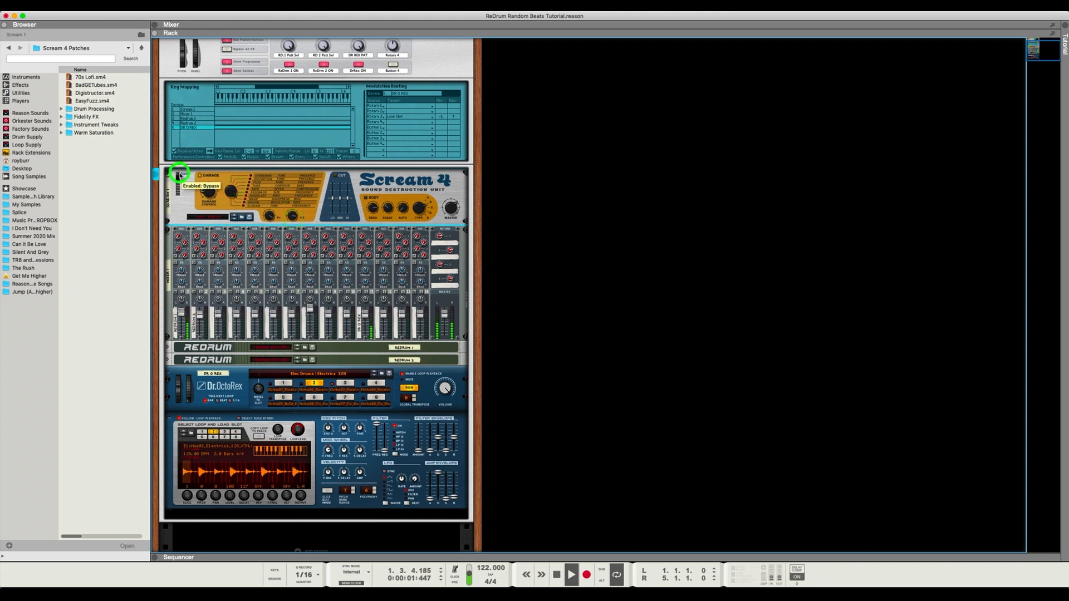
pyautogui.click(179, 177)
pyautogui.press('space')
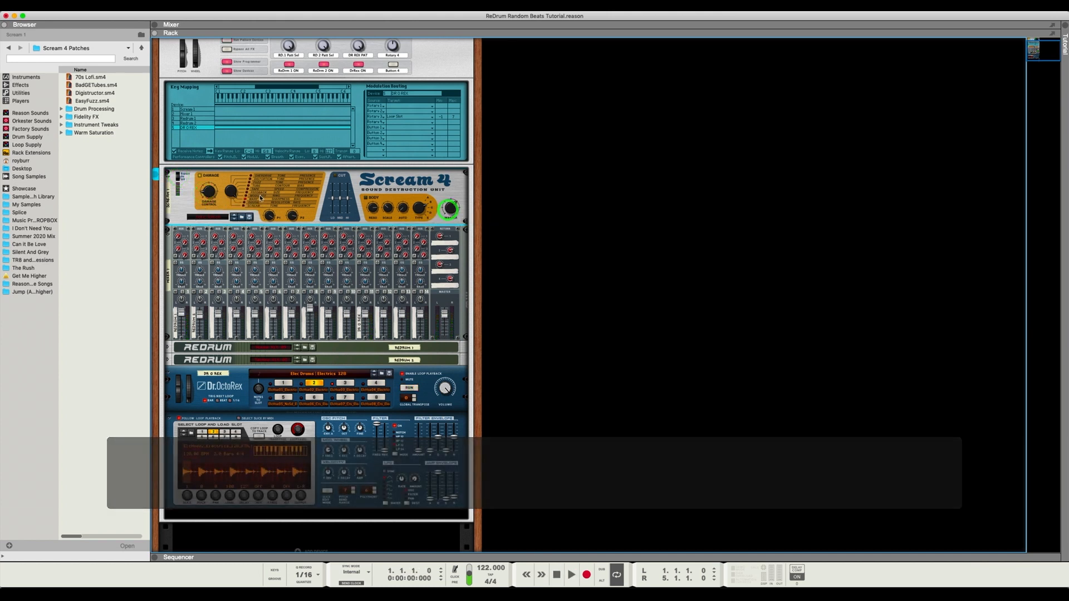
# Fine-tune the Scream 4's Damage Control, set the unit to On and audition it in a short playback.
pyautogui.click(206, 193)
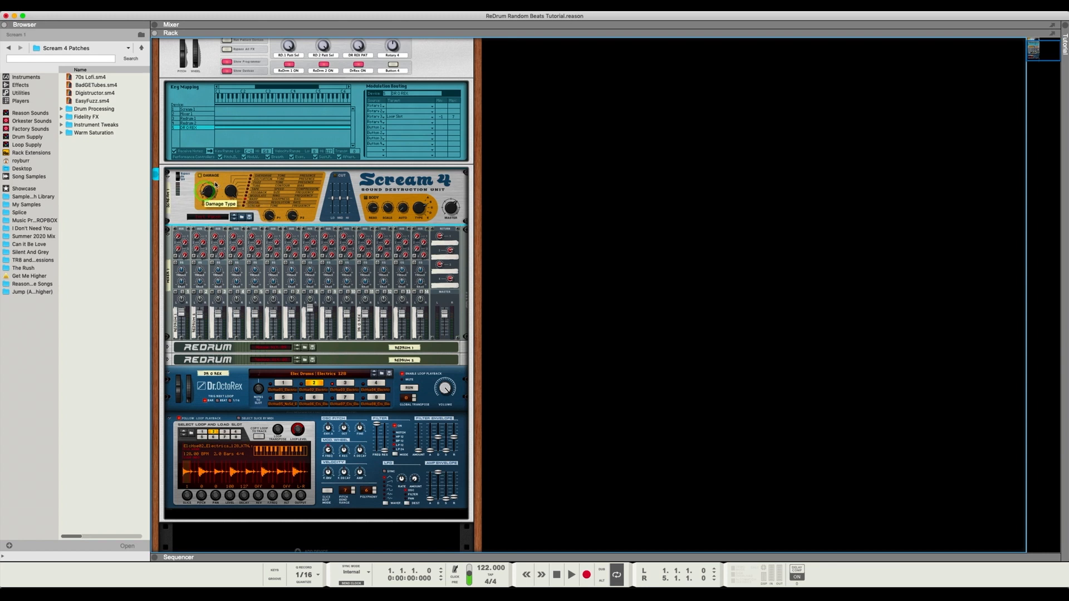
pyautogui.press('space')
pyautogui.click(178, 176)
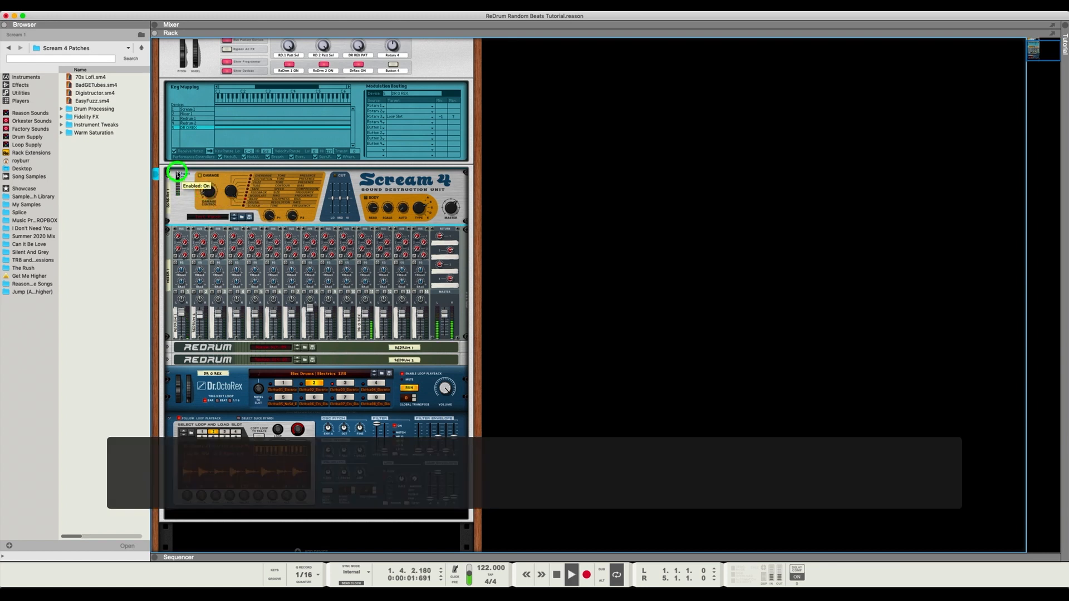
pyautogui.press('space')
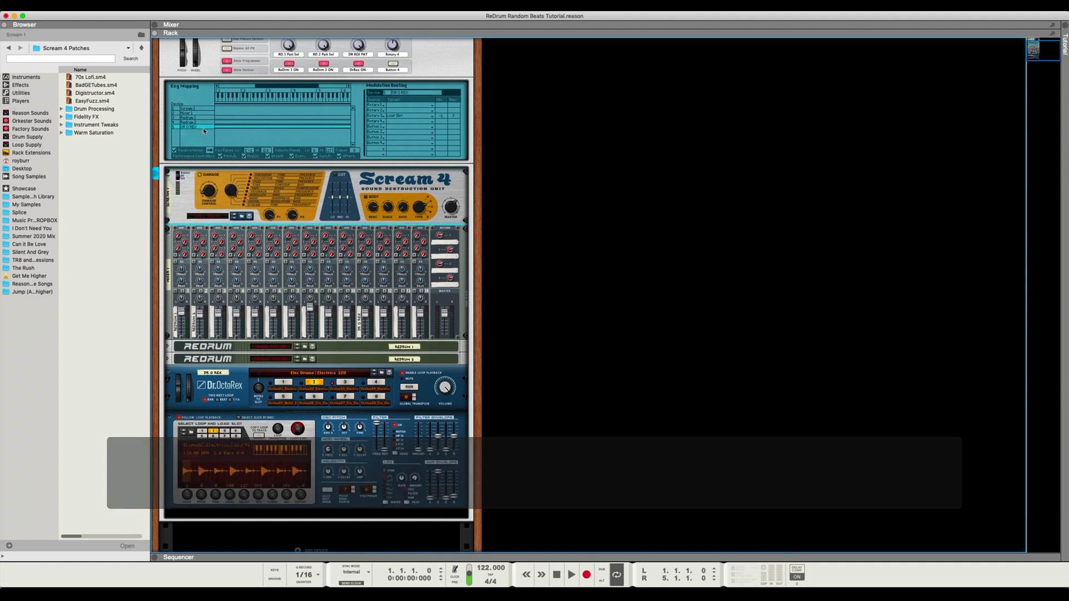
# Route the Combinator's Button 4 to the Scream 4's Enabled parameter and toggle the button to test it.
pyautogui.click(191, 108)
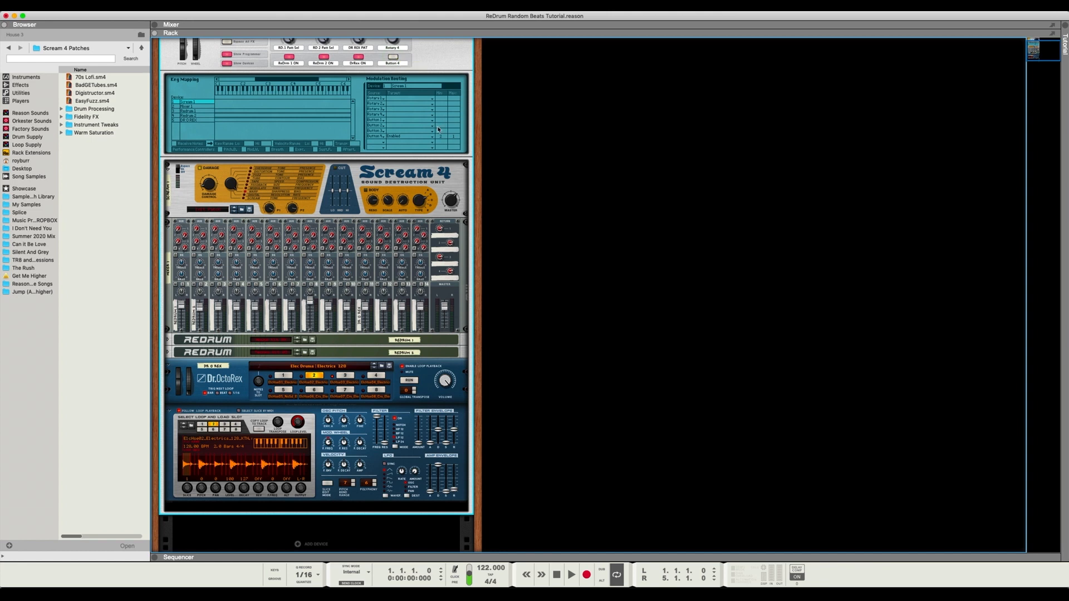
pyautogui.click(394, 57)
pyautogui.click(394, 58)
# Examine how the Scream 4's Off, Bypass and On modes affect the patterns, checking its cabling on the rack's rear.
pyautogui.moveTo(179, 173); pyautogui.dragTo(180, 181)
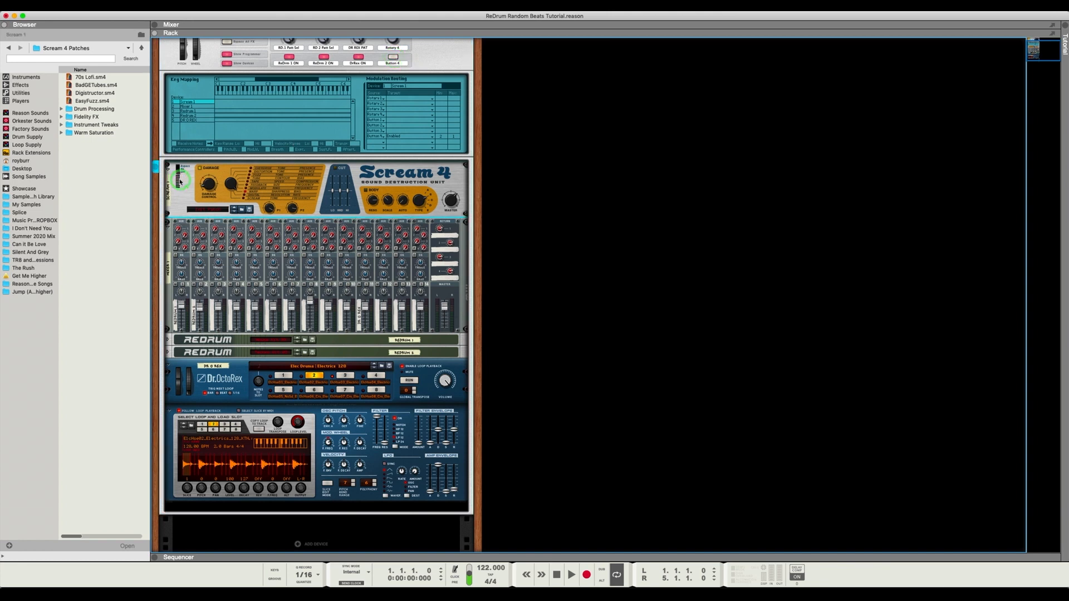
pyautogui.press('space')
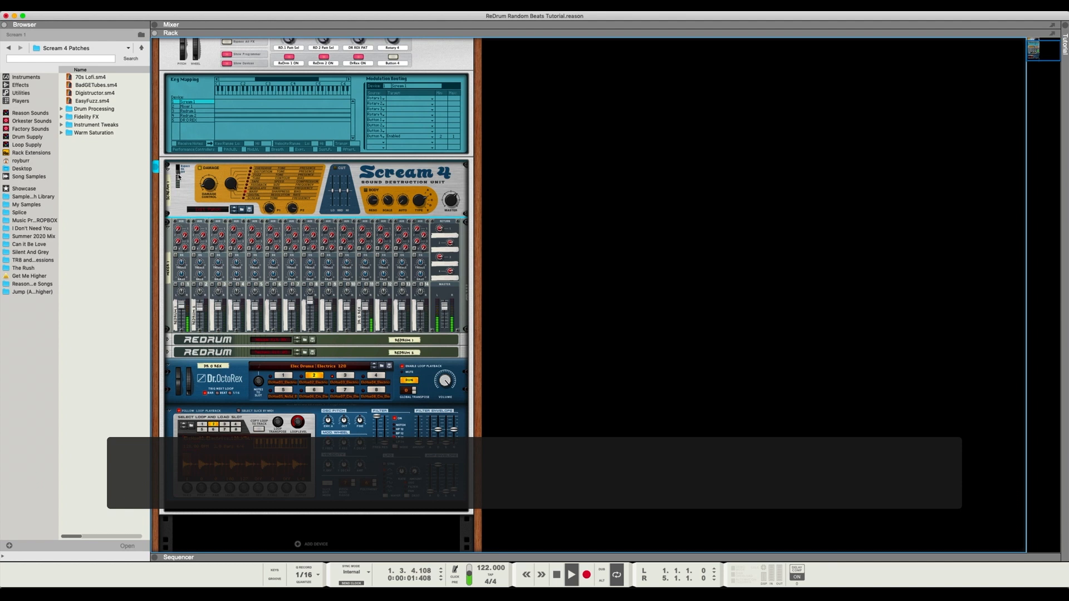
pyautogui.press('space')
pyautogui.press('Tab')
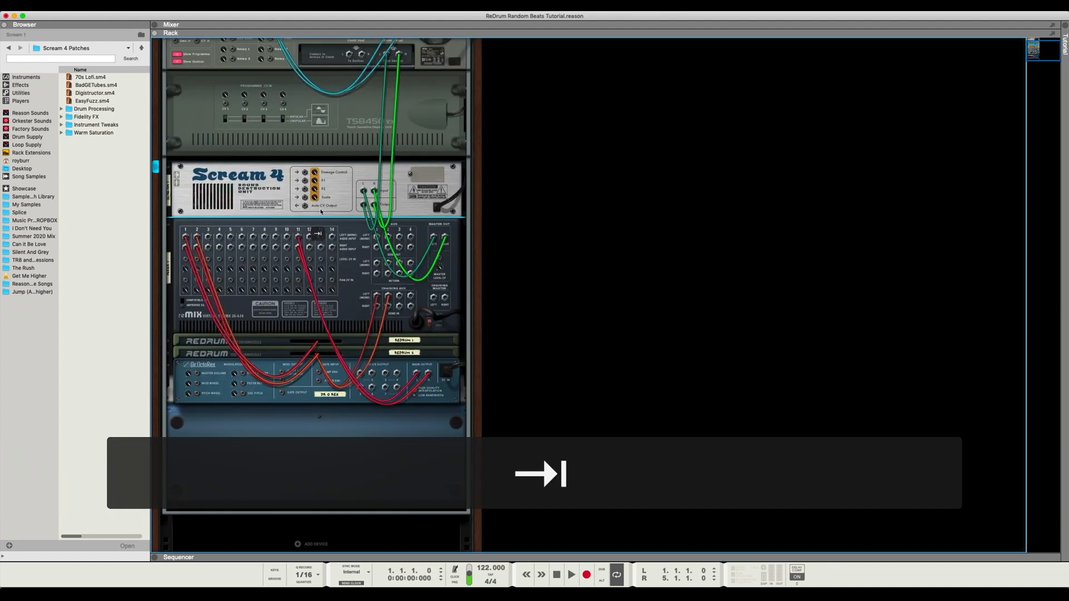
pyautogui.press('Tab')
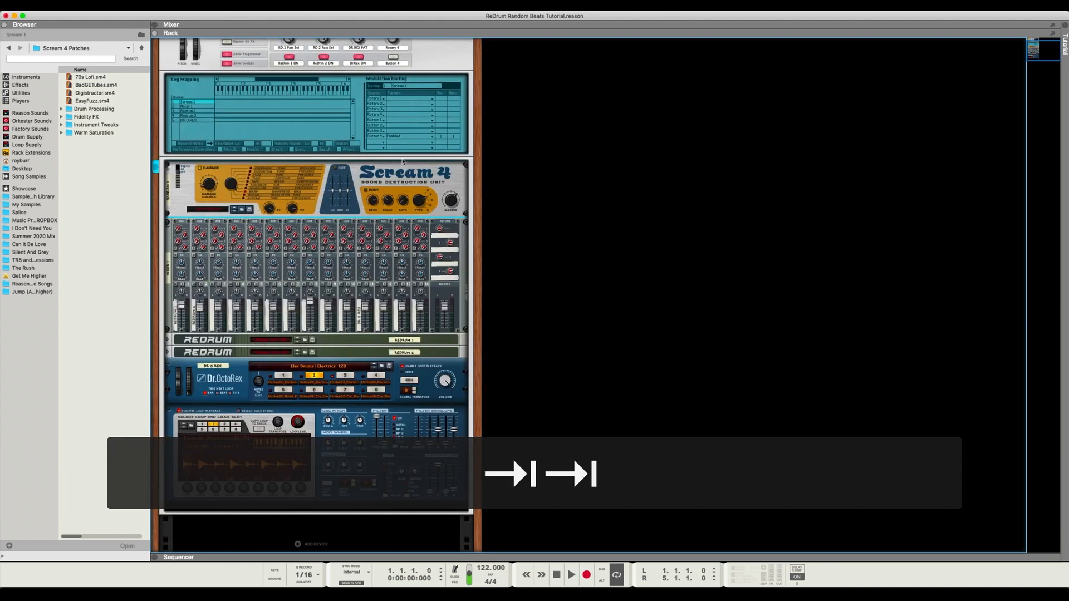
pyautogui.click(180, 170)
pyautogui.click(179, 169)
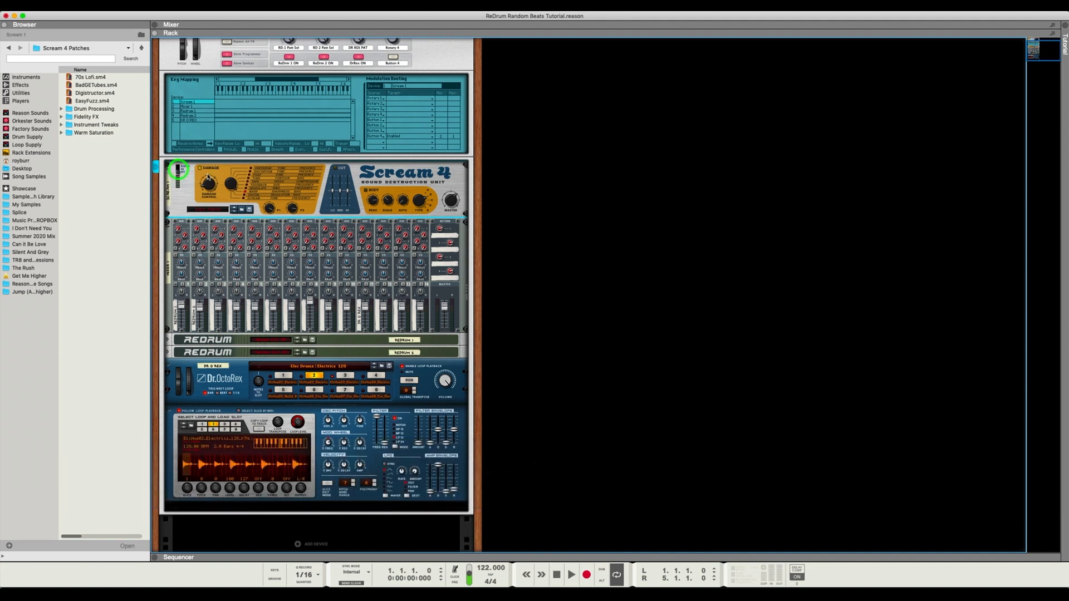
pyautogui.click(178, 171)
# Switch on the Combinator's Button 4 and relabel it "Crunch ON".
pyautogui.click(393, 58)
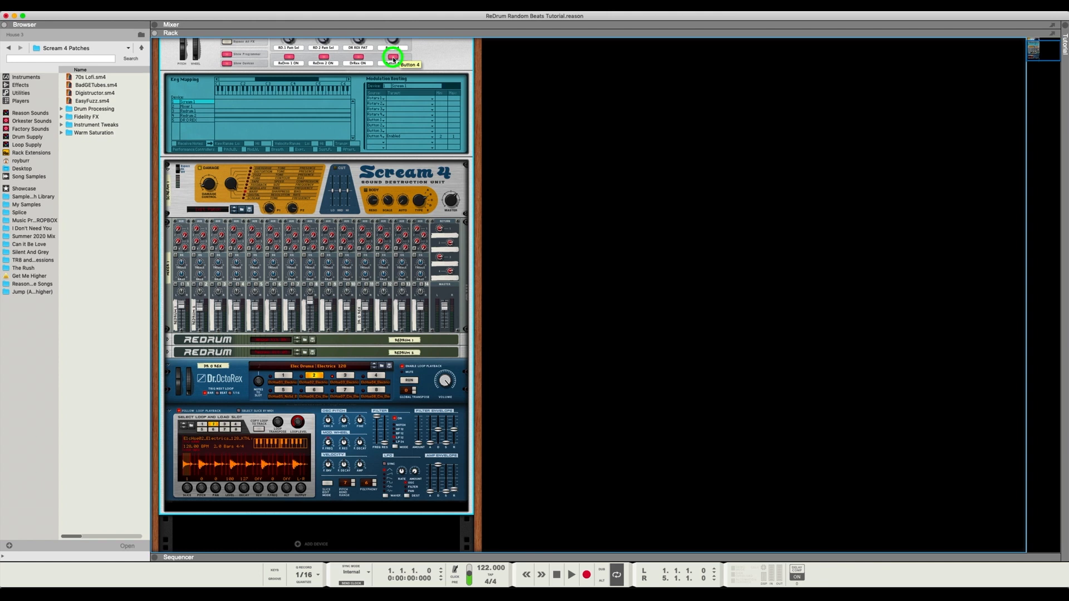
pyautogui.doubleClick(393, 62)
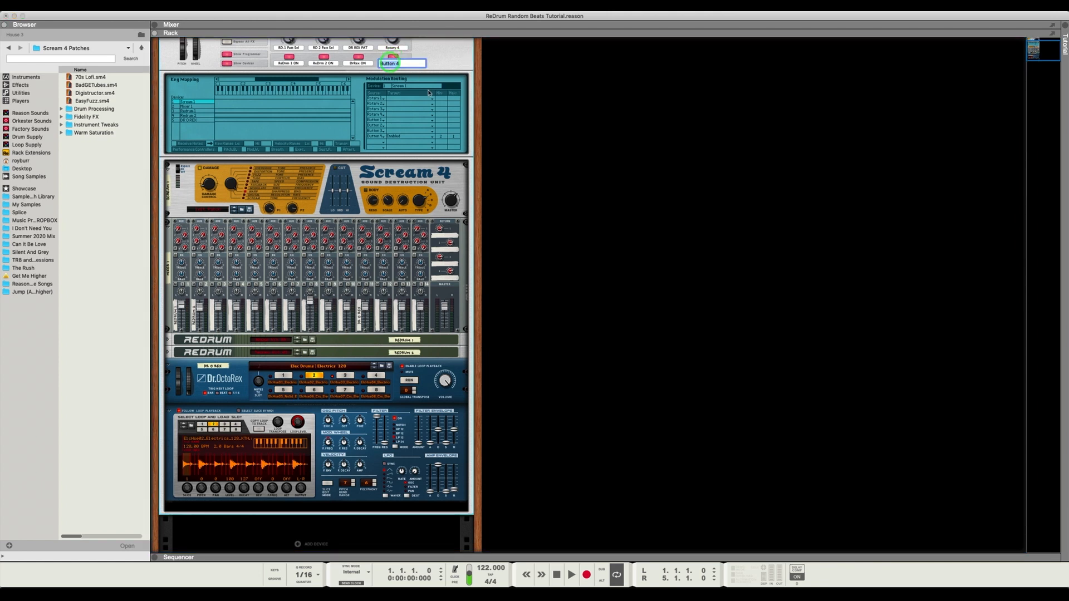
pyautogui.write('Crunc')
pyautogui.write('j')
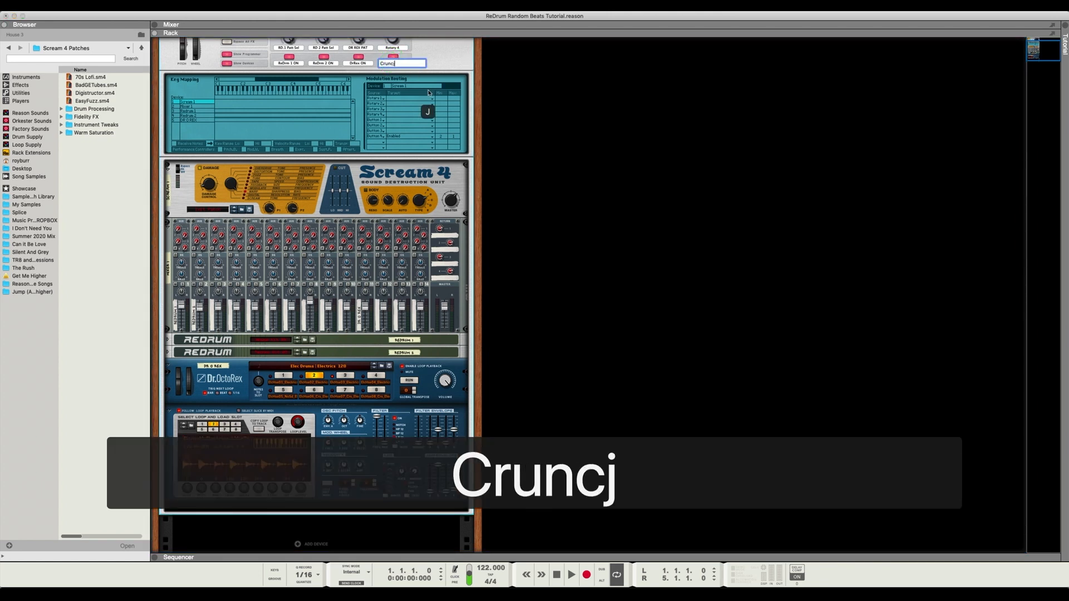
pyautogui.press('BackSpace')
pyautogui.write('h OM')
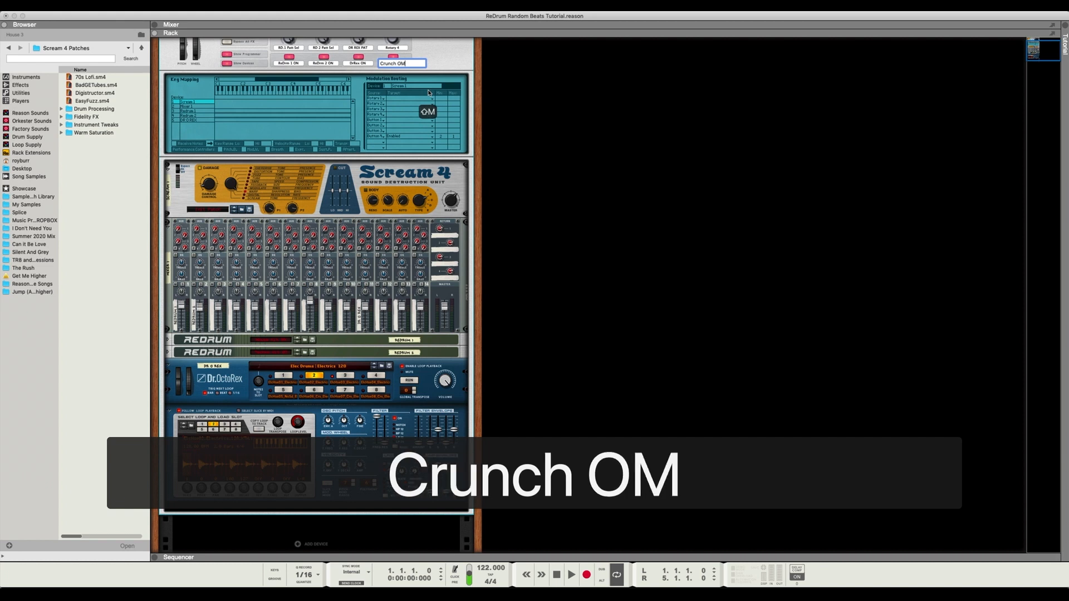
pyautogui.press('BackSpace')
pyautogui.write('N')
pyautogui.press('Return')
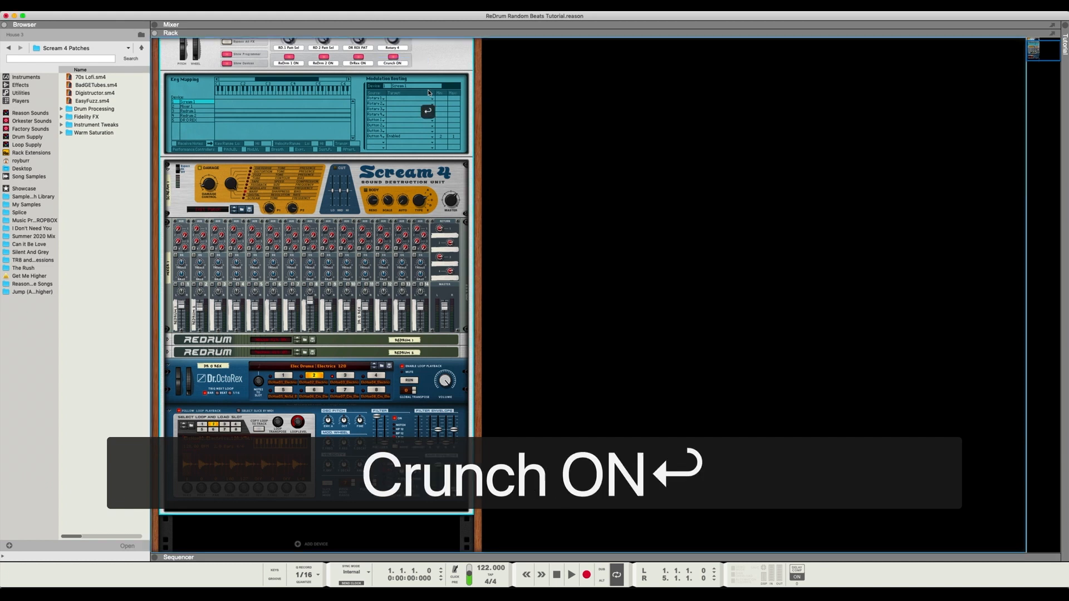
# Toggle the Combinator's Crunch ON button while playing the patterns to compare the sound with and without the Scream 4.
pyautogui.scroll(2, 412, 83)
pyautogui.scroll(1, 398, 79)
pyautogui.click(388, 87)
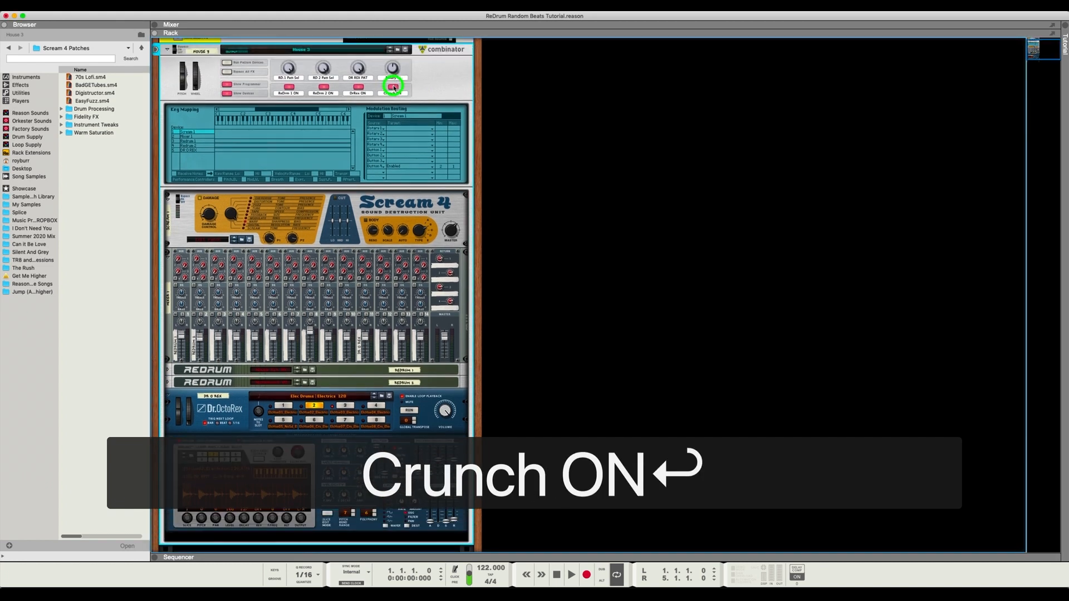
pyautogui.click(392, 87)
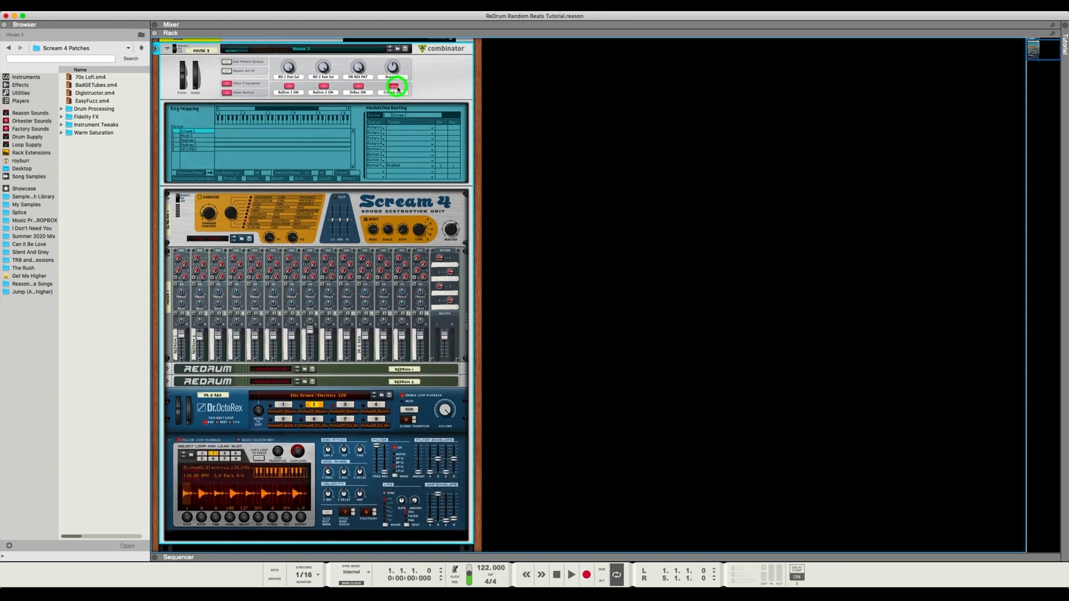
pyautogui.scroll(-1, 392, 83)
pyautogui.press('space')
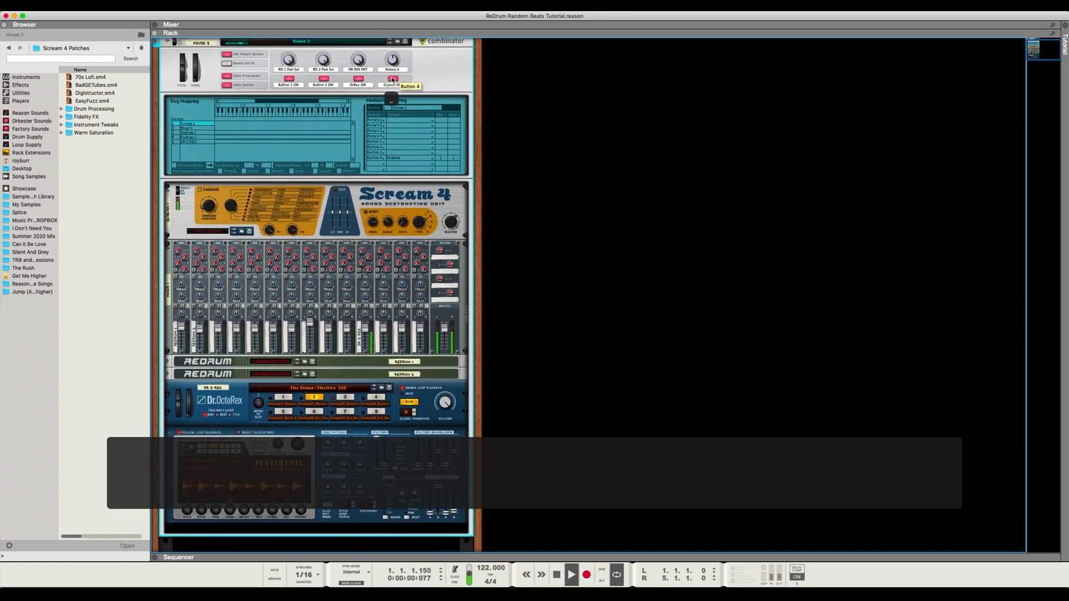
pyautogui.click(392, 80)
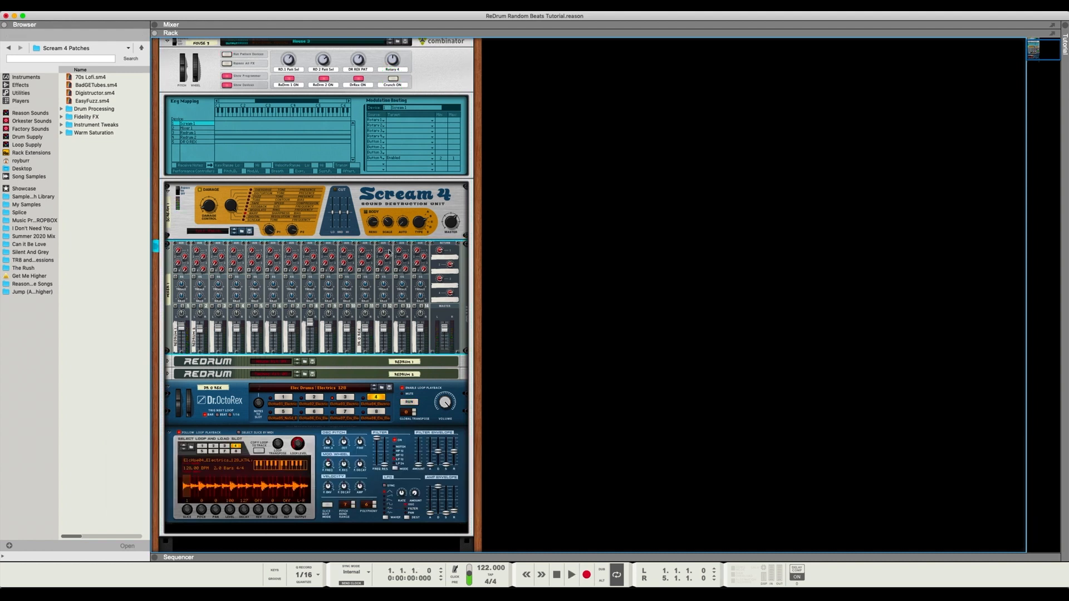
# Unfold Redrum 1 and review the Combinator's controls, Scream 4, mixer, Redrums and Dr. OctoRex.
pyautogui.scroll(-3, 388, 252)
pyautogui.scroll(5, 296, 365)
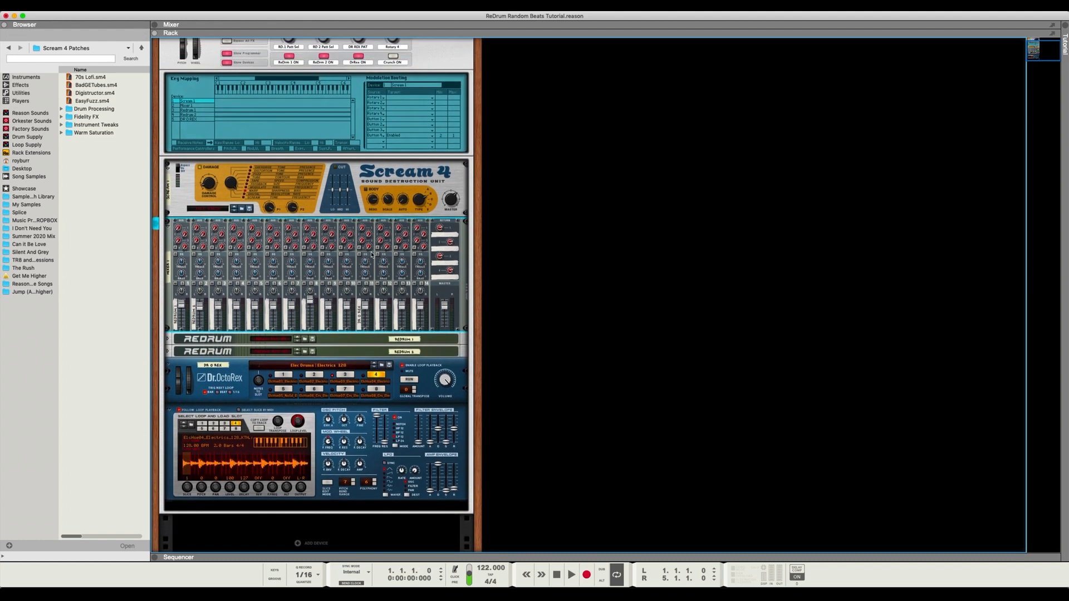
pyautogui.scroll(-1, 297, 366)
pyautogui.click(167, 364)
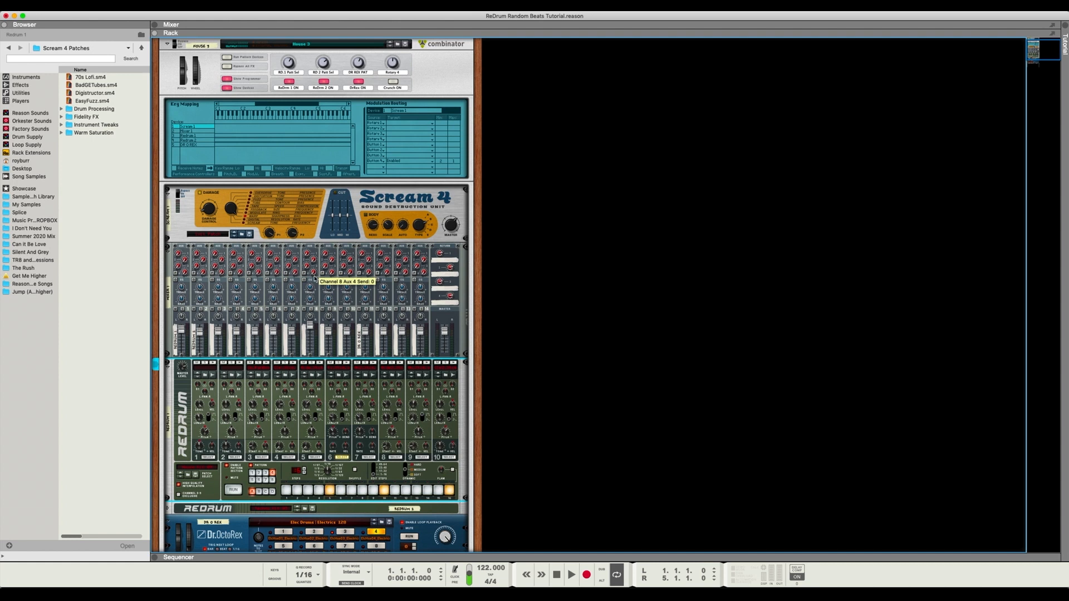
pyautogui.scroll(3, 291, 272)
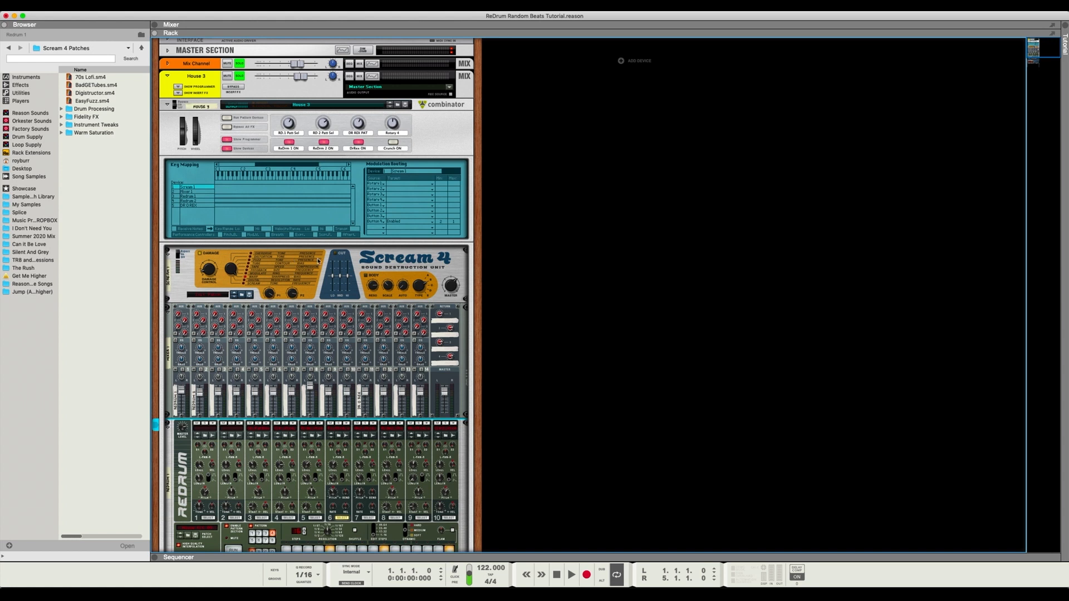
pyautogui.scroll(-3, 321, 263)
pyautogui.scroll(2, 314, 295)
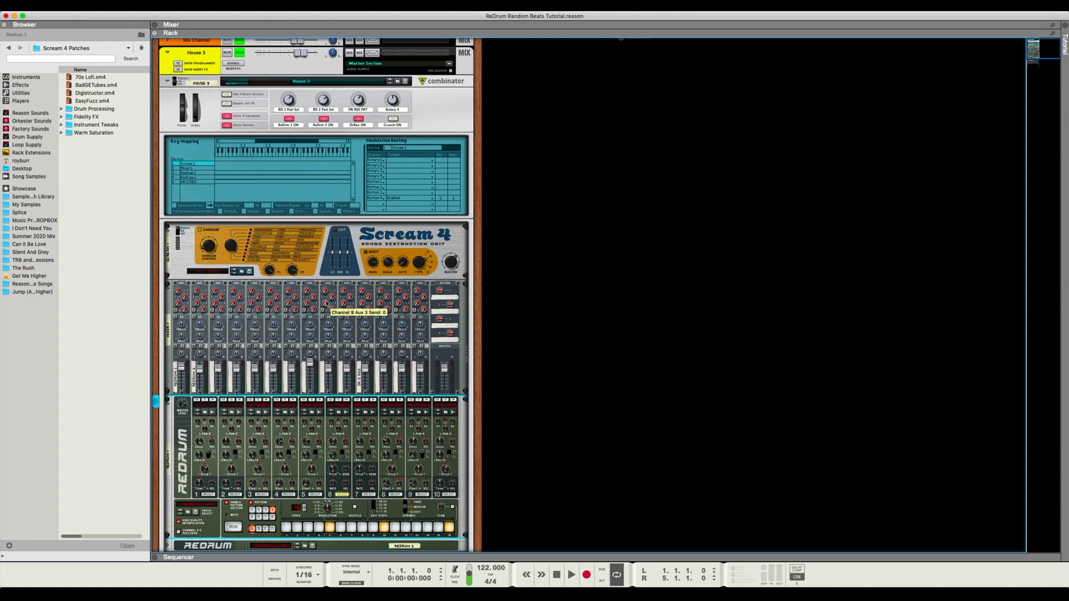
pyautogui.scroll(-5, 275, 325)
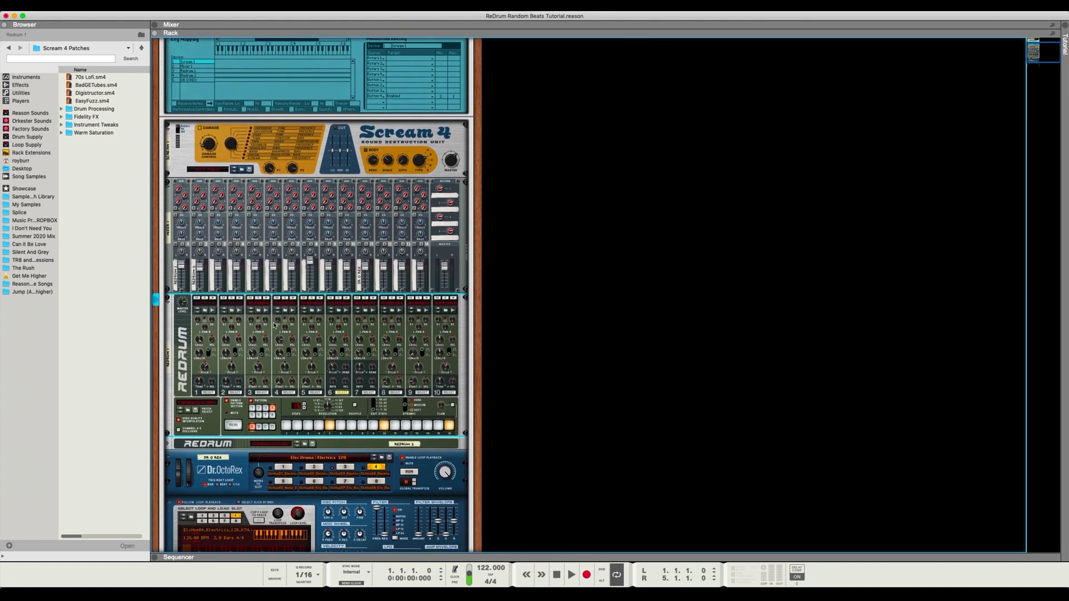
pyautogui.scroll(-6, 266, 429)
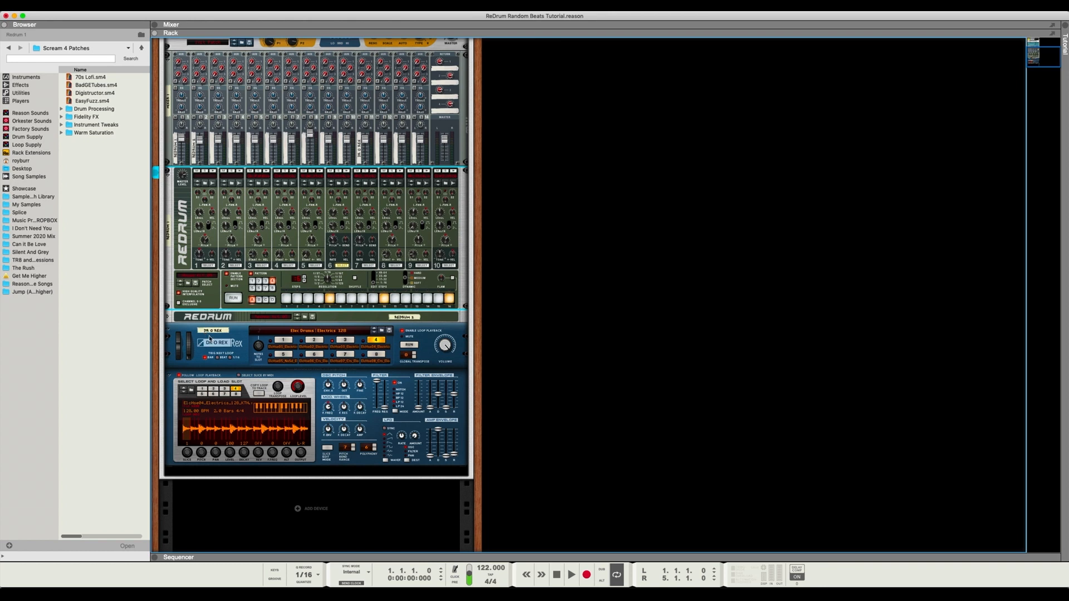
pyautogui.scroll(10, 206, 335)
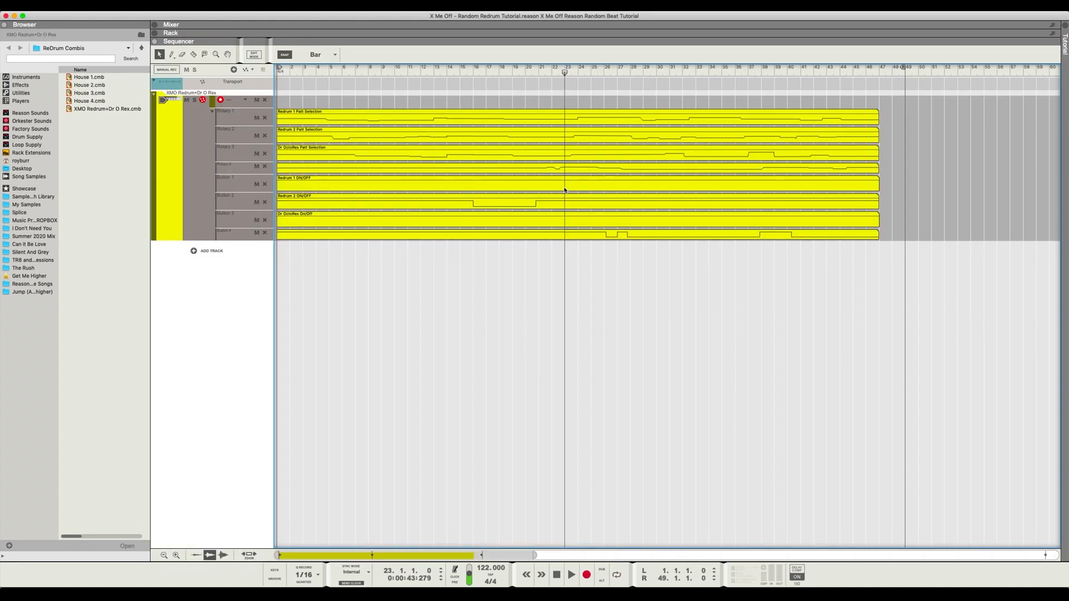
# Show the rack of the X Me Off song and reveal the devices inside the XMO Redrum+Dr O Rex Combinator.
pyautogui.press('F7')
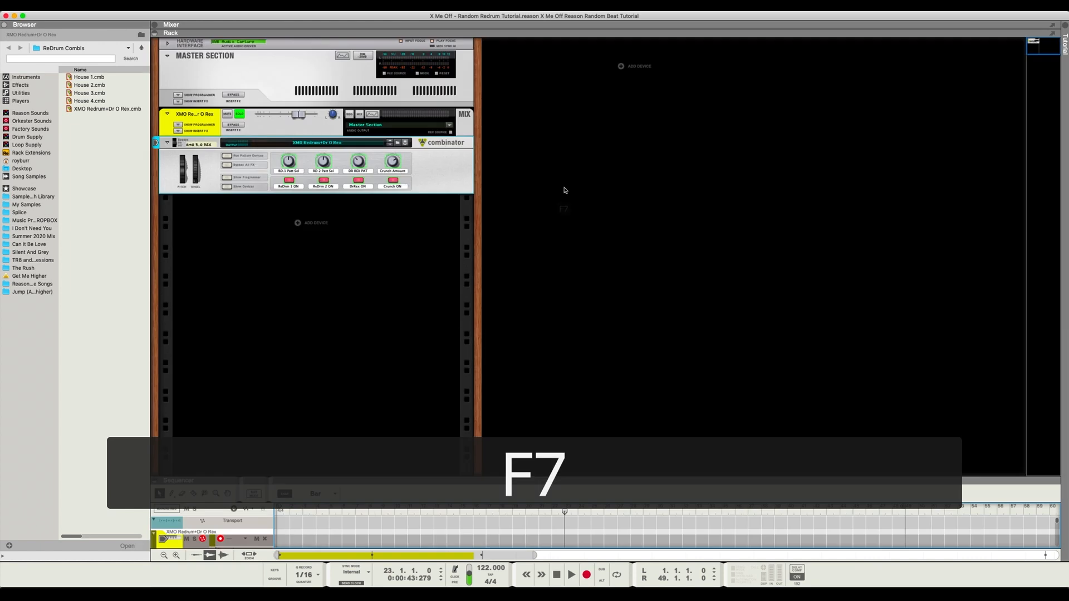
pyautogui.click(227, 187)
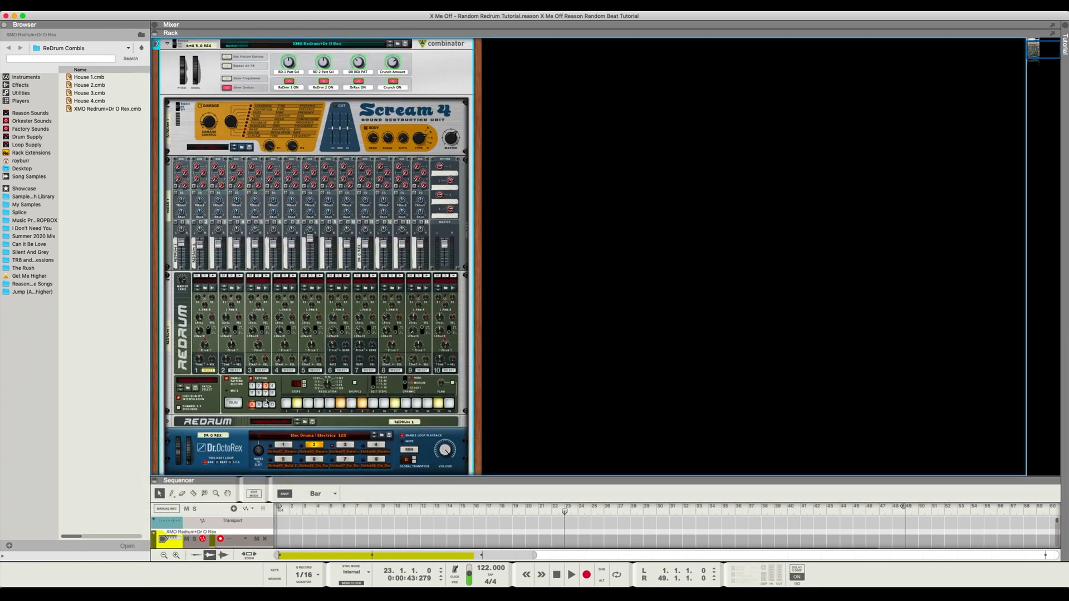
pyautogui.scroll(-1, 258, 392)
pyautogui.scroll(-2, 258, 392)
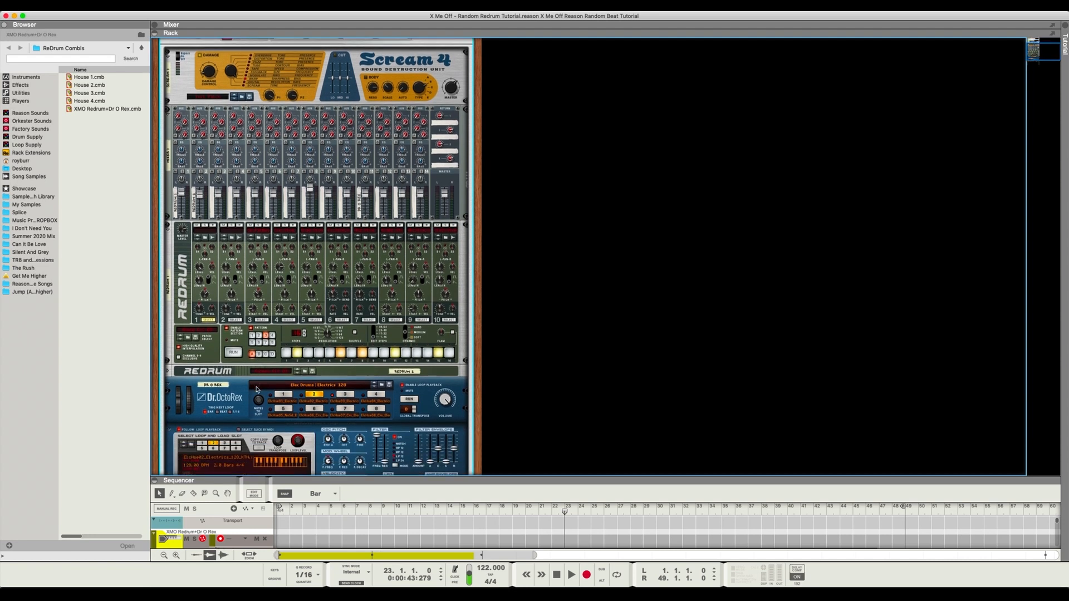
# Review the devices inside the XMO Redrum+Dr O Rex Combinator and its automation lanes in the sequencer.
pyautogui.scroll(-6, 289, 369)
pyautogui.scroll(15, 289, 369)
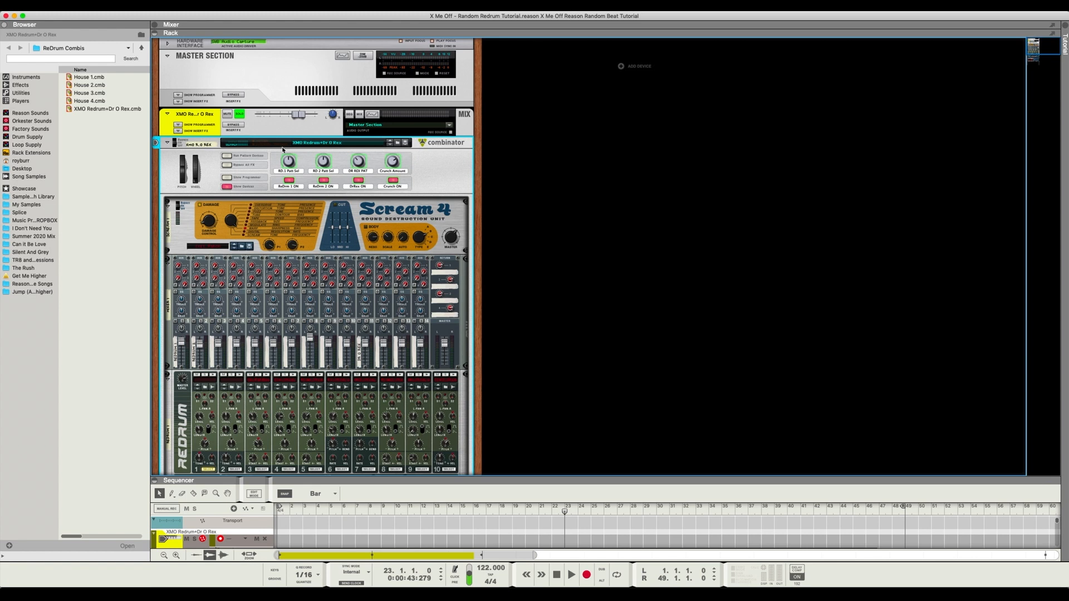
pyautogui.press('F7')
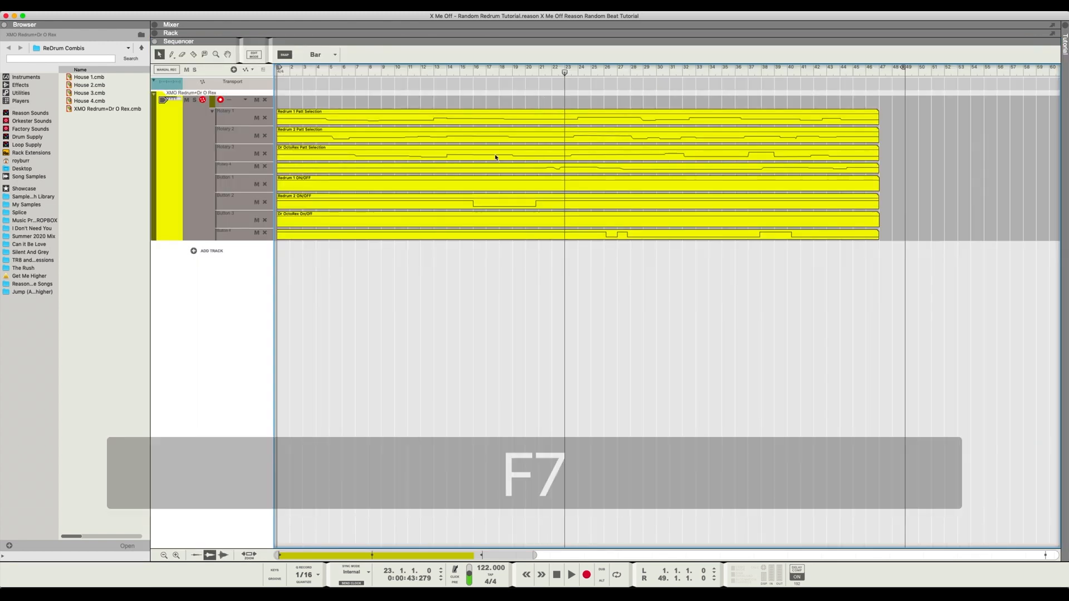
pyautogui.press('F8')
pyautogui.press('F8')
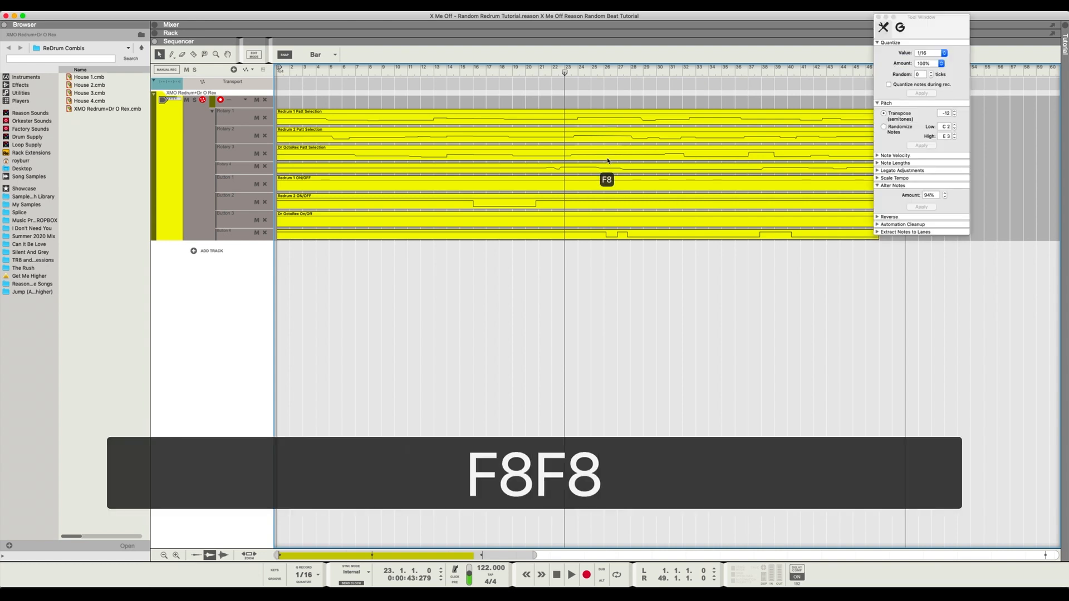
# Return to the rack and examine the Combinator's Scream 4, mixer, Redrums and Dr. OctoRex alongside its front controls.
pyautogui.press('F7')
pyautogui.scroll(-10, 601, 163)
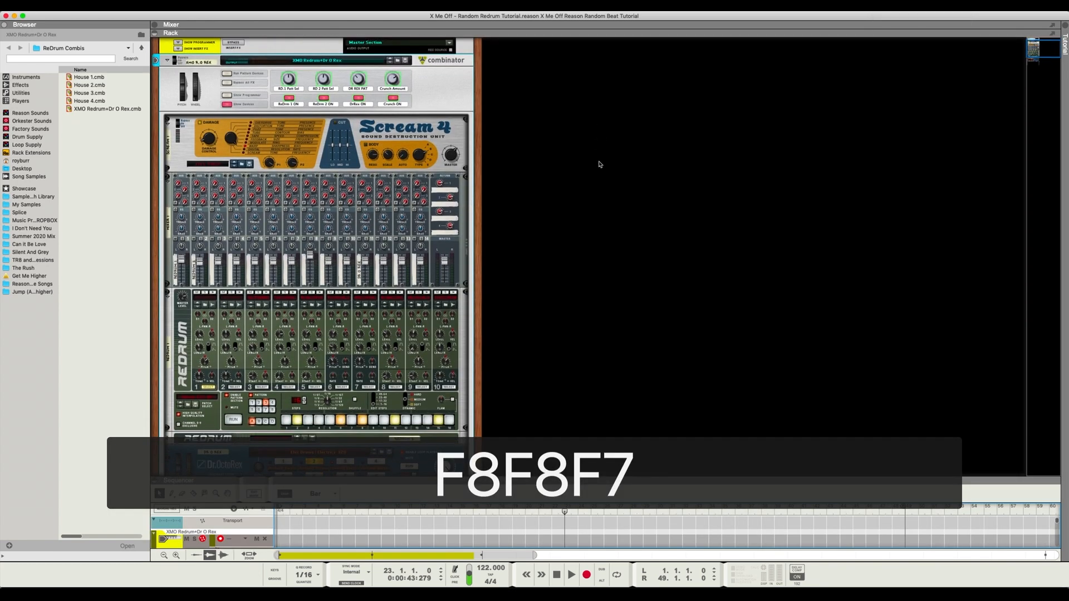
pyautogui.scroll(-3, 415, 167)
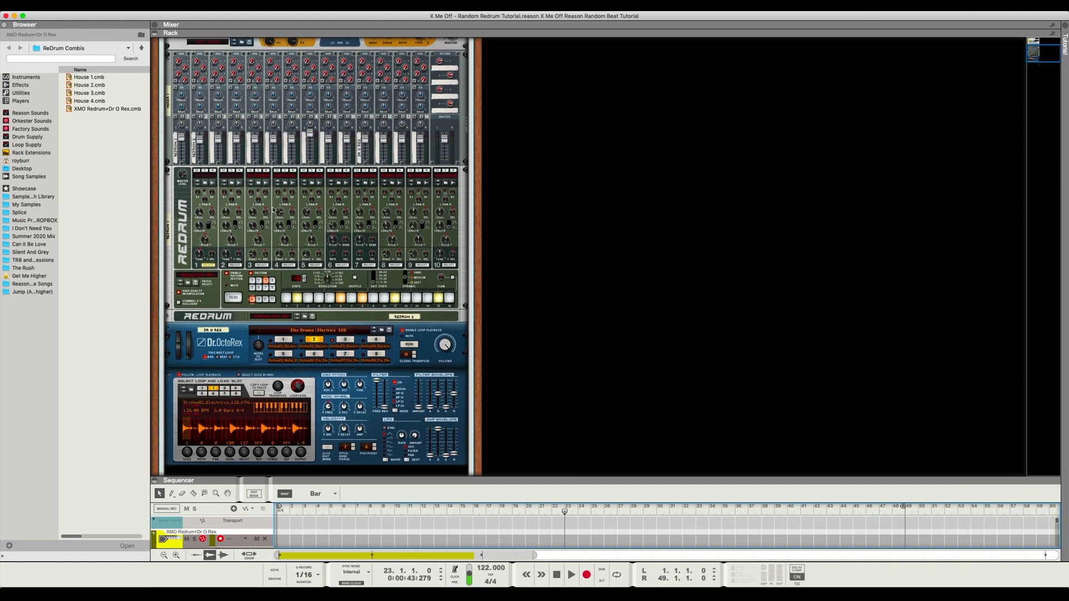
pyautogui.scroll(5, 263, 371)
pyautogui.scroll(-5, 391, 281)
pyautogui.scroll(1, 294, 224)
pyautogui.scroll(-1, 293, 223)
pyautogui.scroll(10, 294, 224)
# Start song playback and collapse the Combinator to its knobs and buttons, with its devices and programmer hidden.
pyautogui.press('F7')
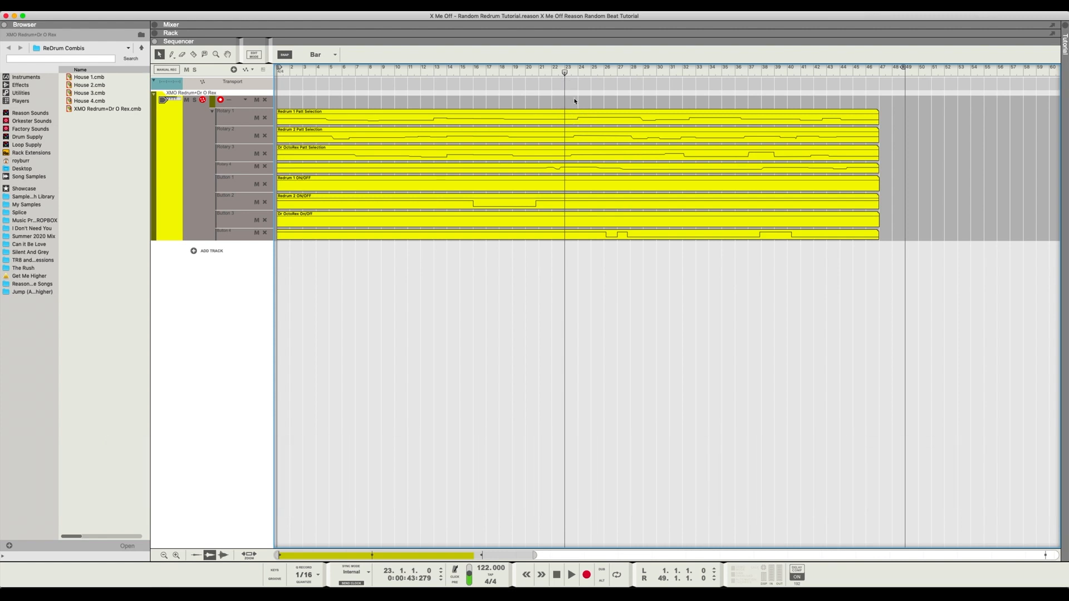
pyautogui.press('space')
pyautogui.press('F6')
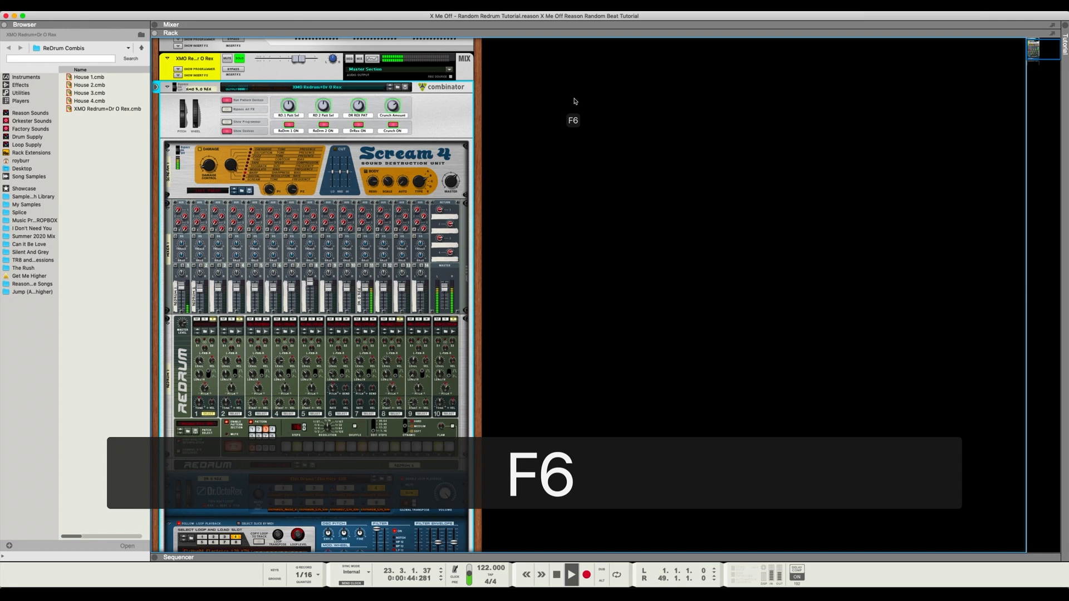
pyautogui.click(228, 122)
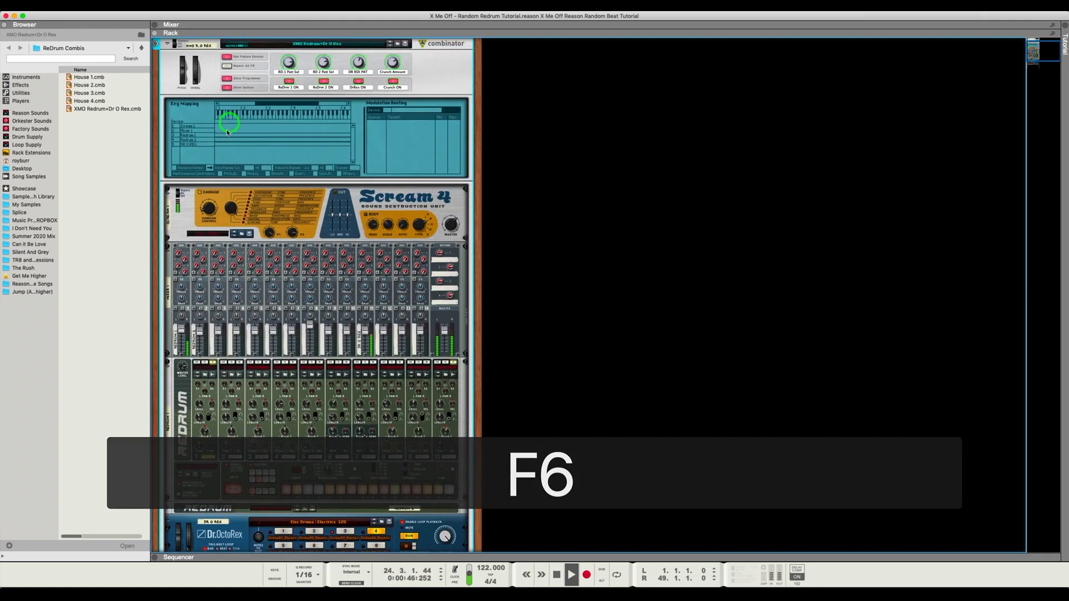
pyautogui.click(226, 88)
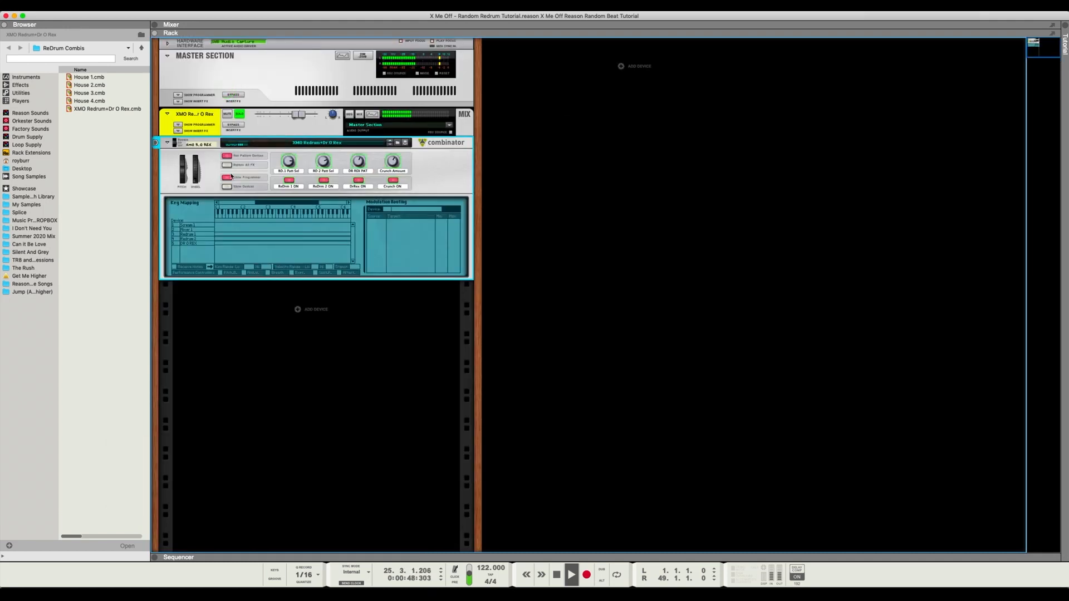
pyautogui.click(227, 177)
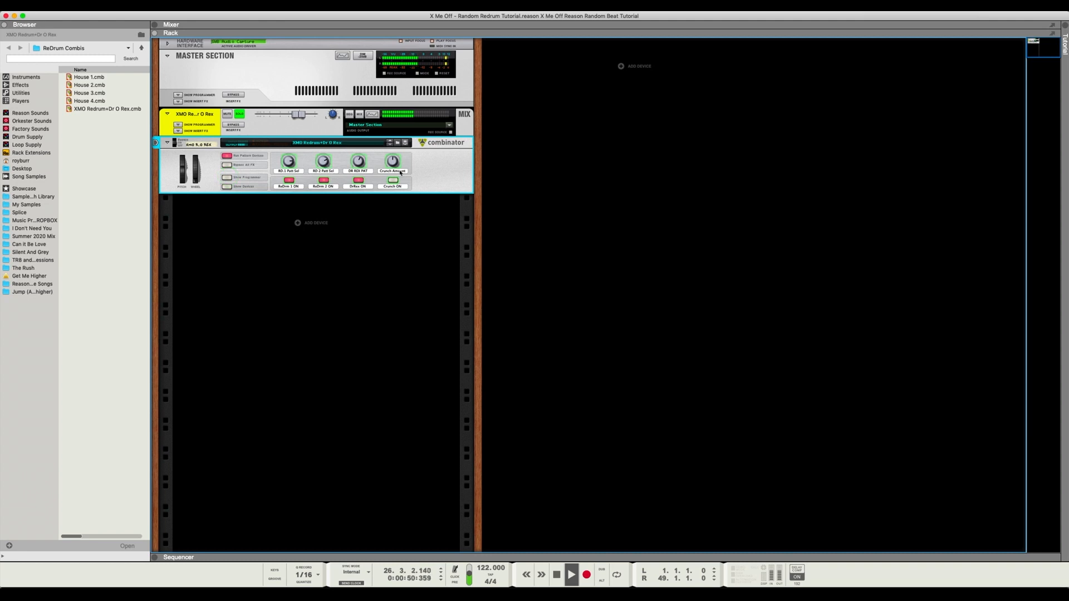
# Compare the automation lanes with the Combinator's moving controls during playback, then stop and show the sequencer again.
pyautogui.press('F7')
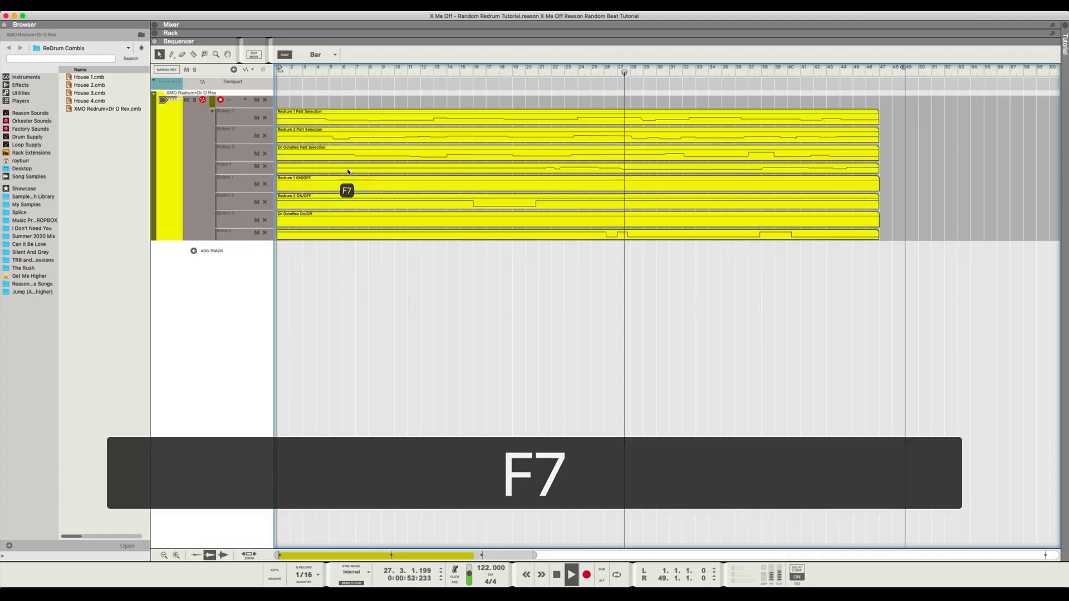
pyautogui.press('F6')
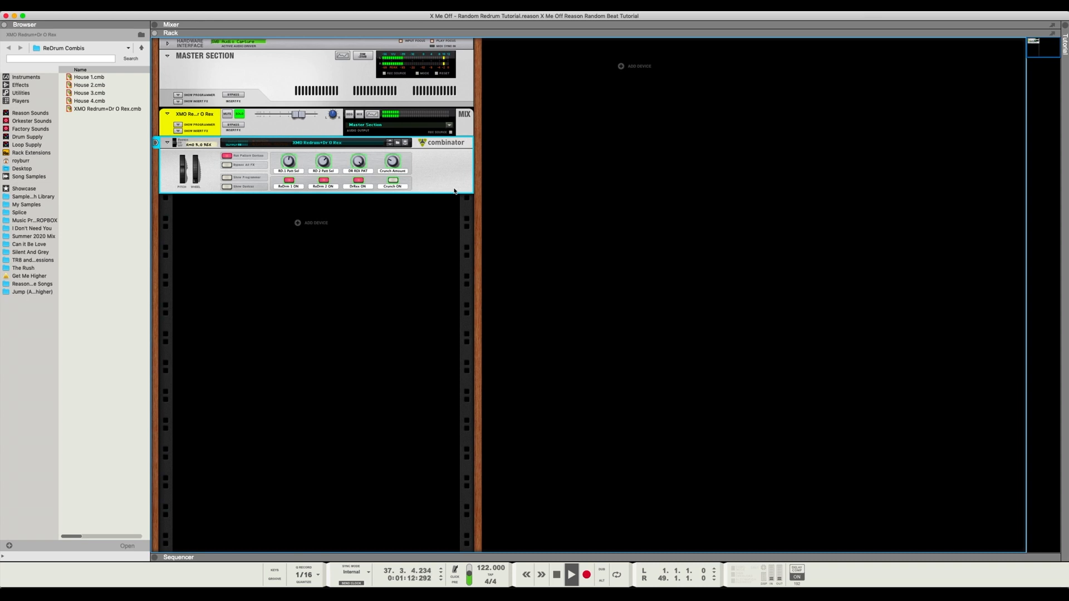
pyautogui.press('space')
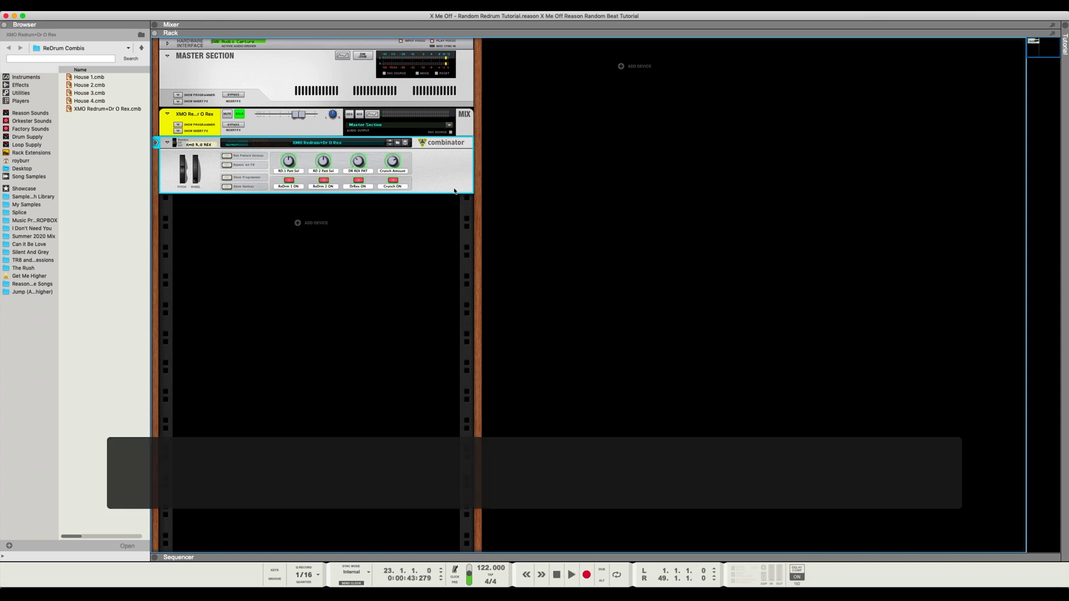
pyautogui.press('F7')
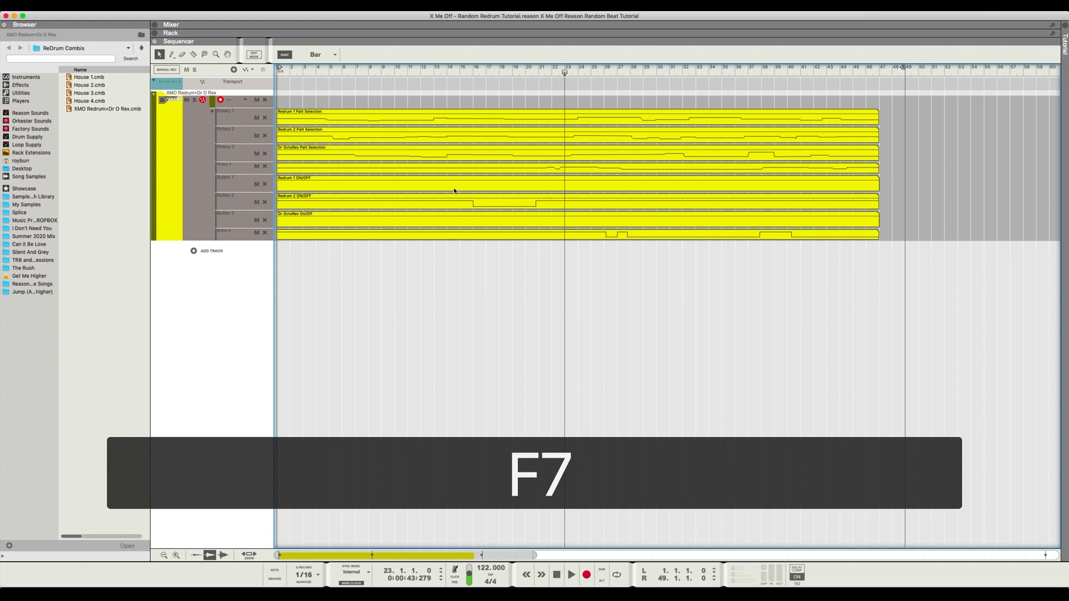